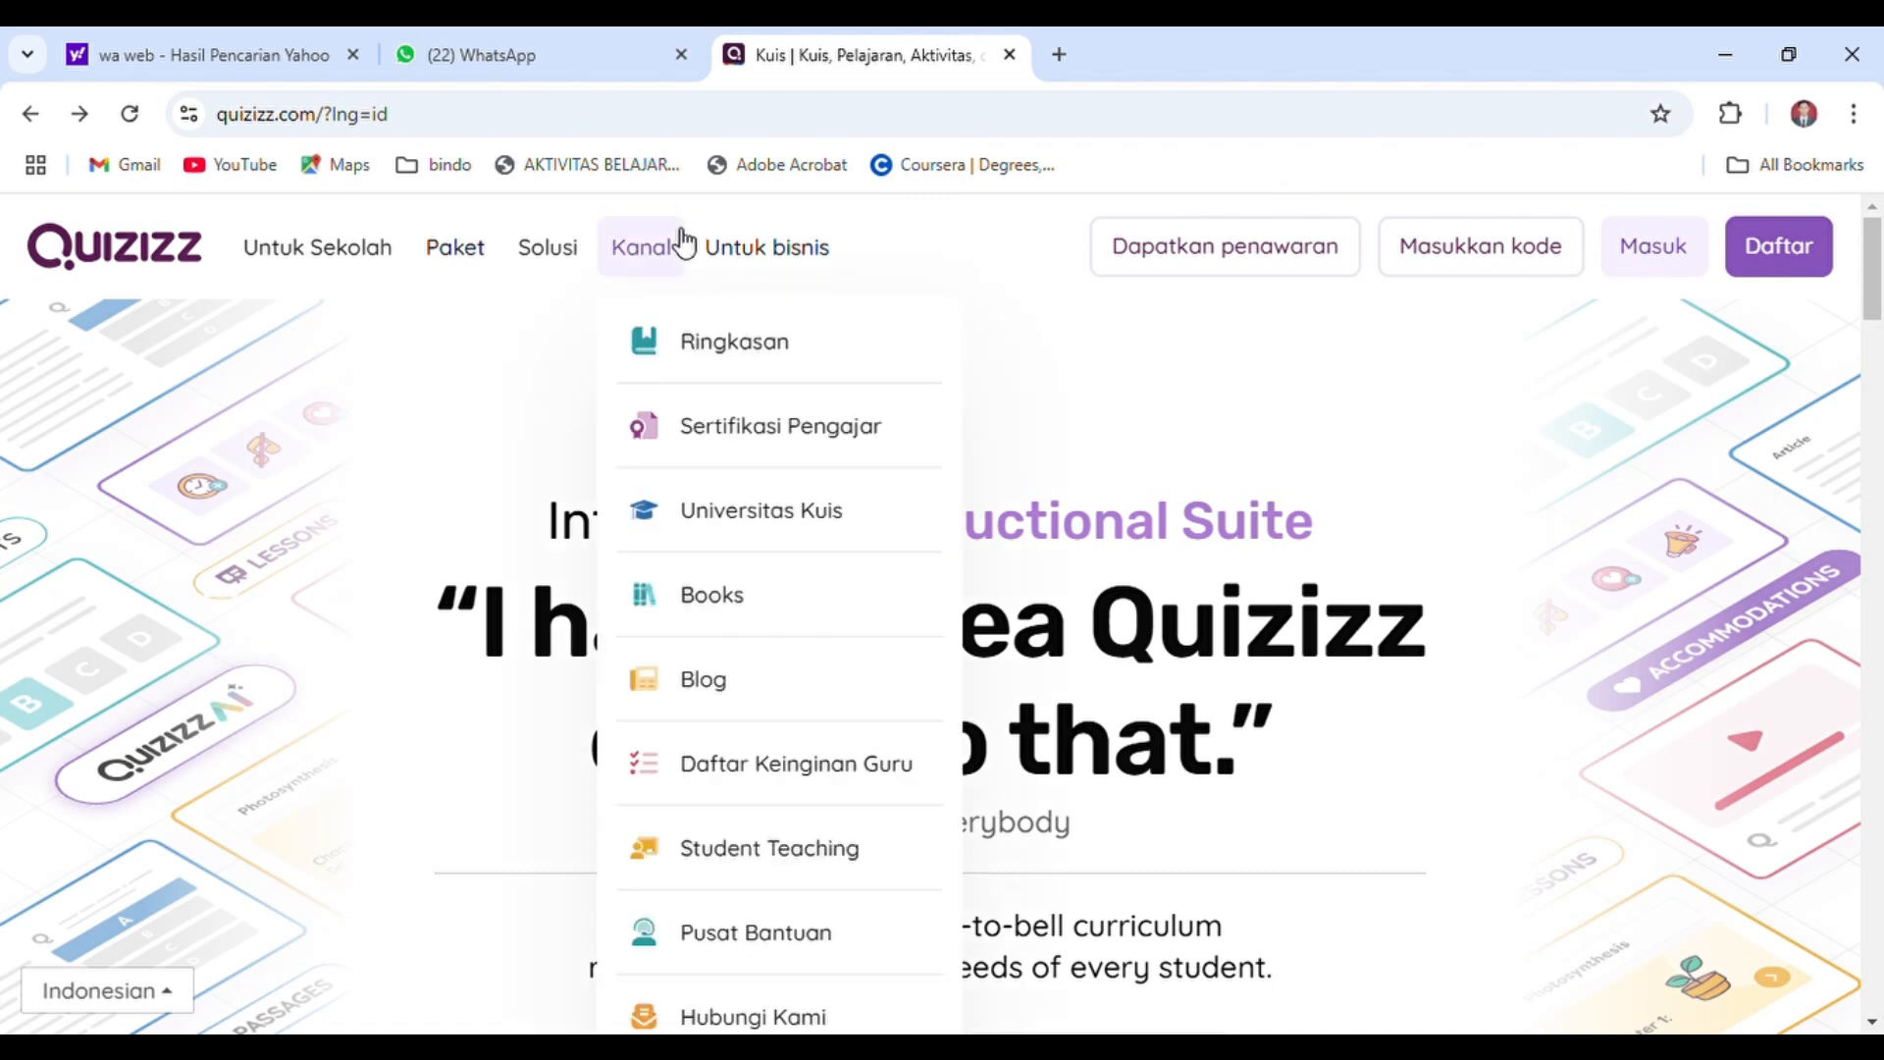
Log in to Quizizz with the teacher's Google account, the first one offered in the account chooser
{"action": "left_click", "coordinate": [240, 127]}
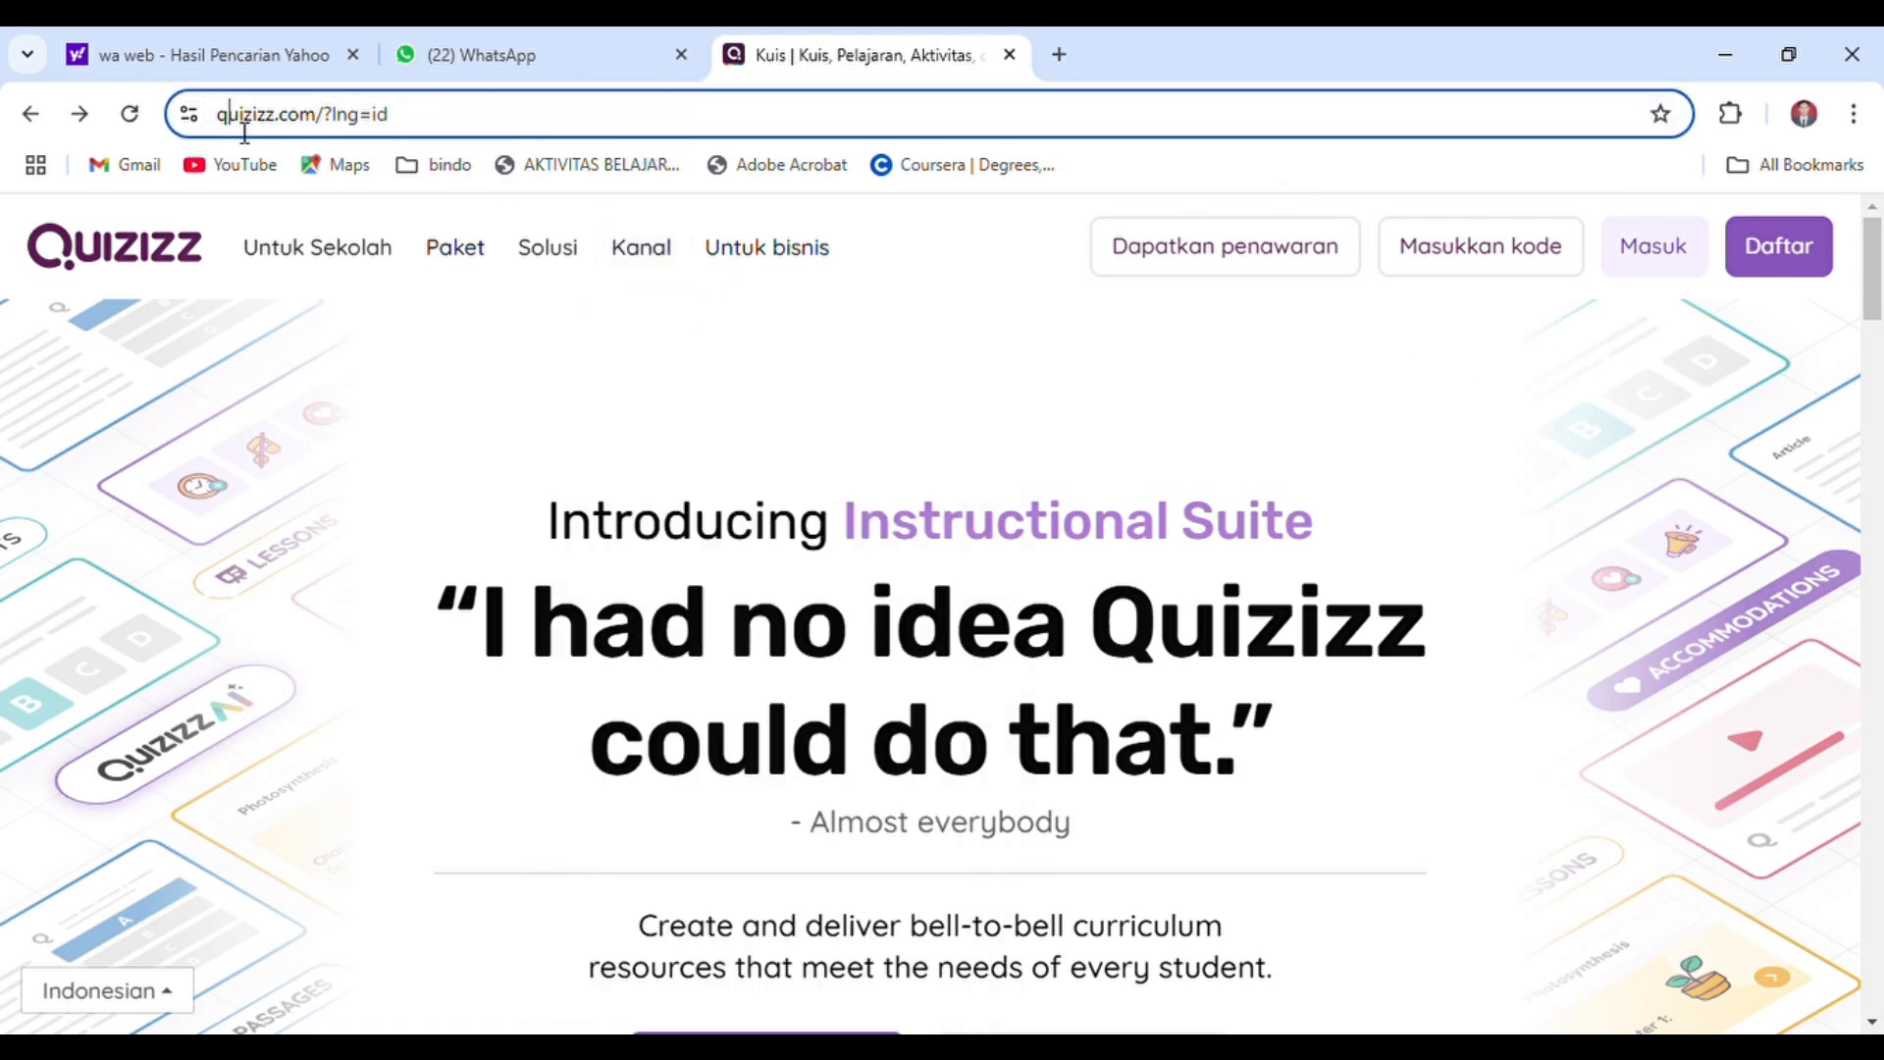
{"action": "key", "text": "Right"}
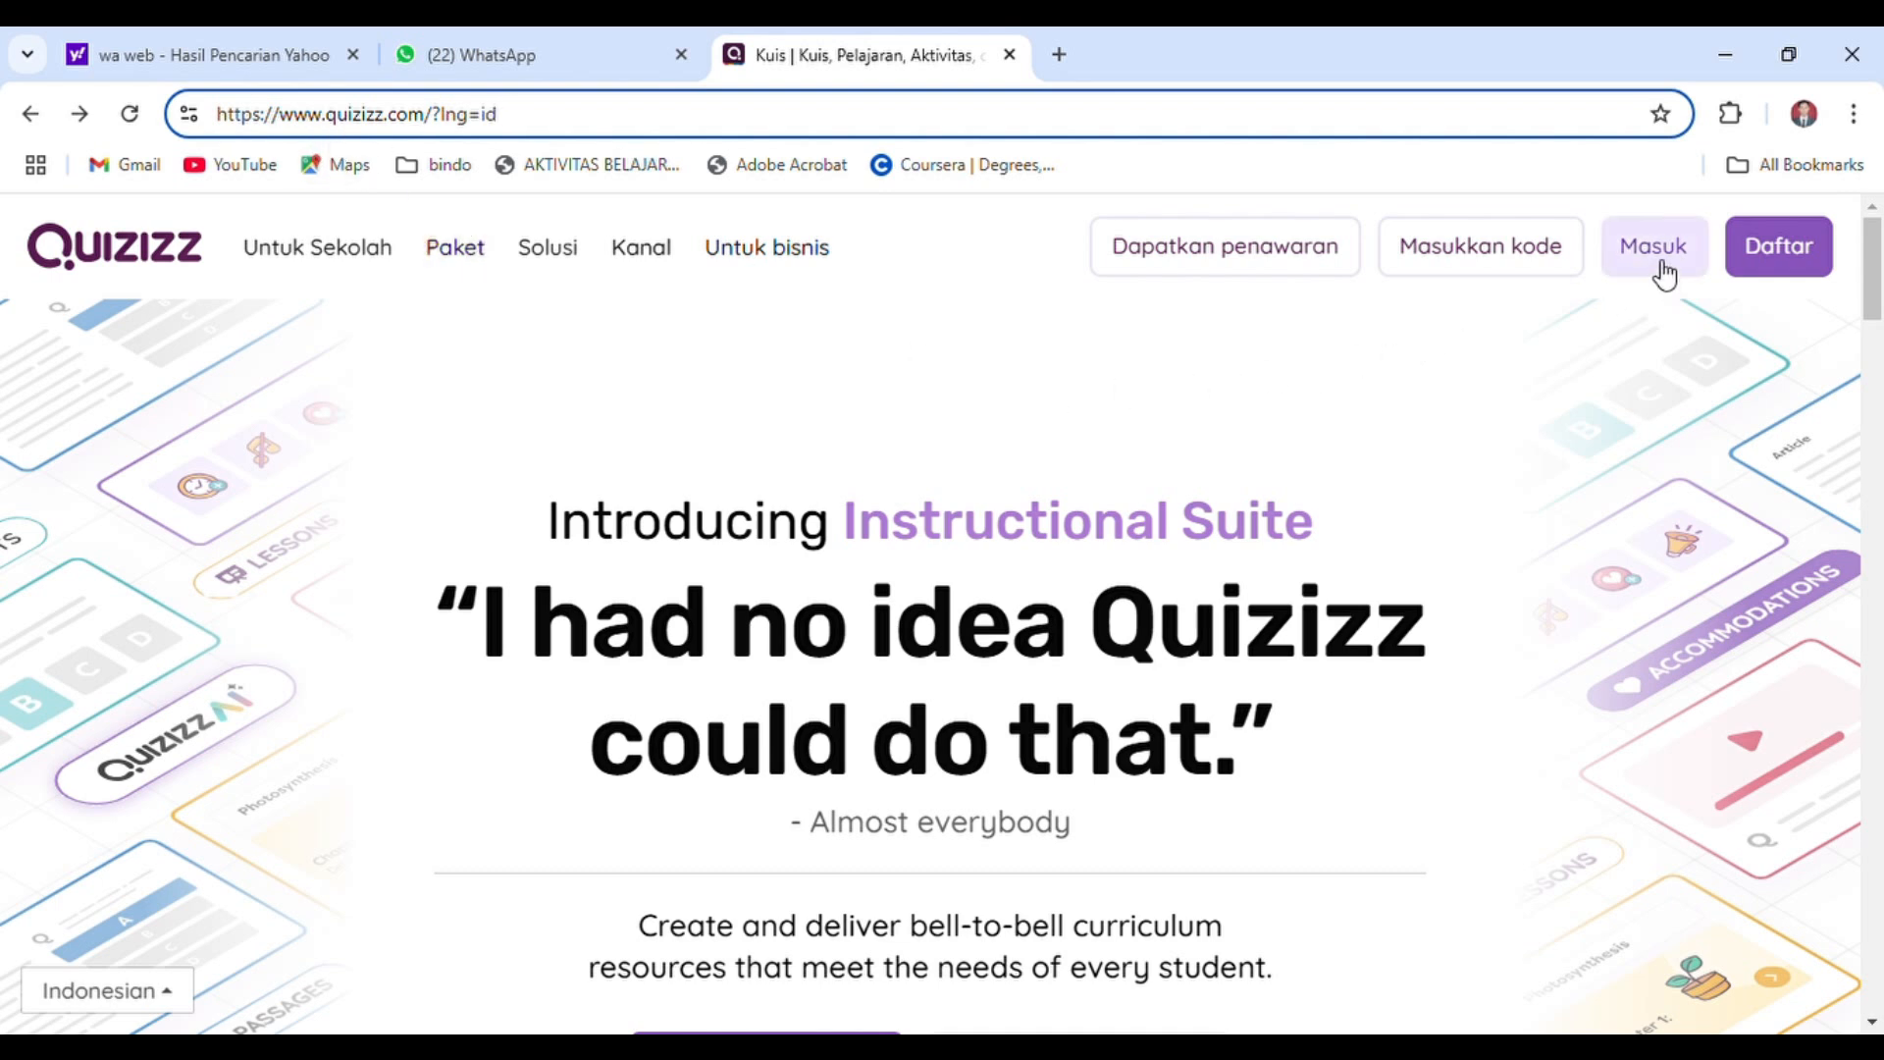
{"action": "left_click", "coordinate": [1655, 247]}
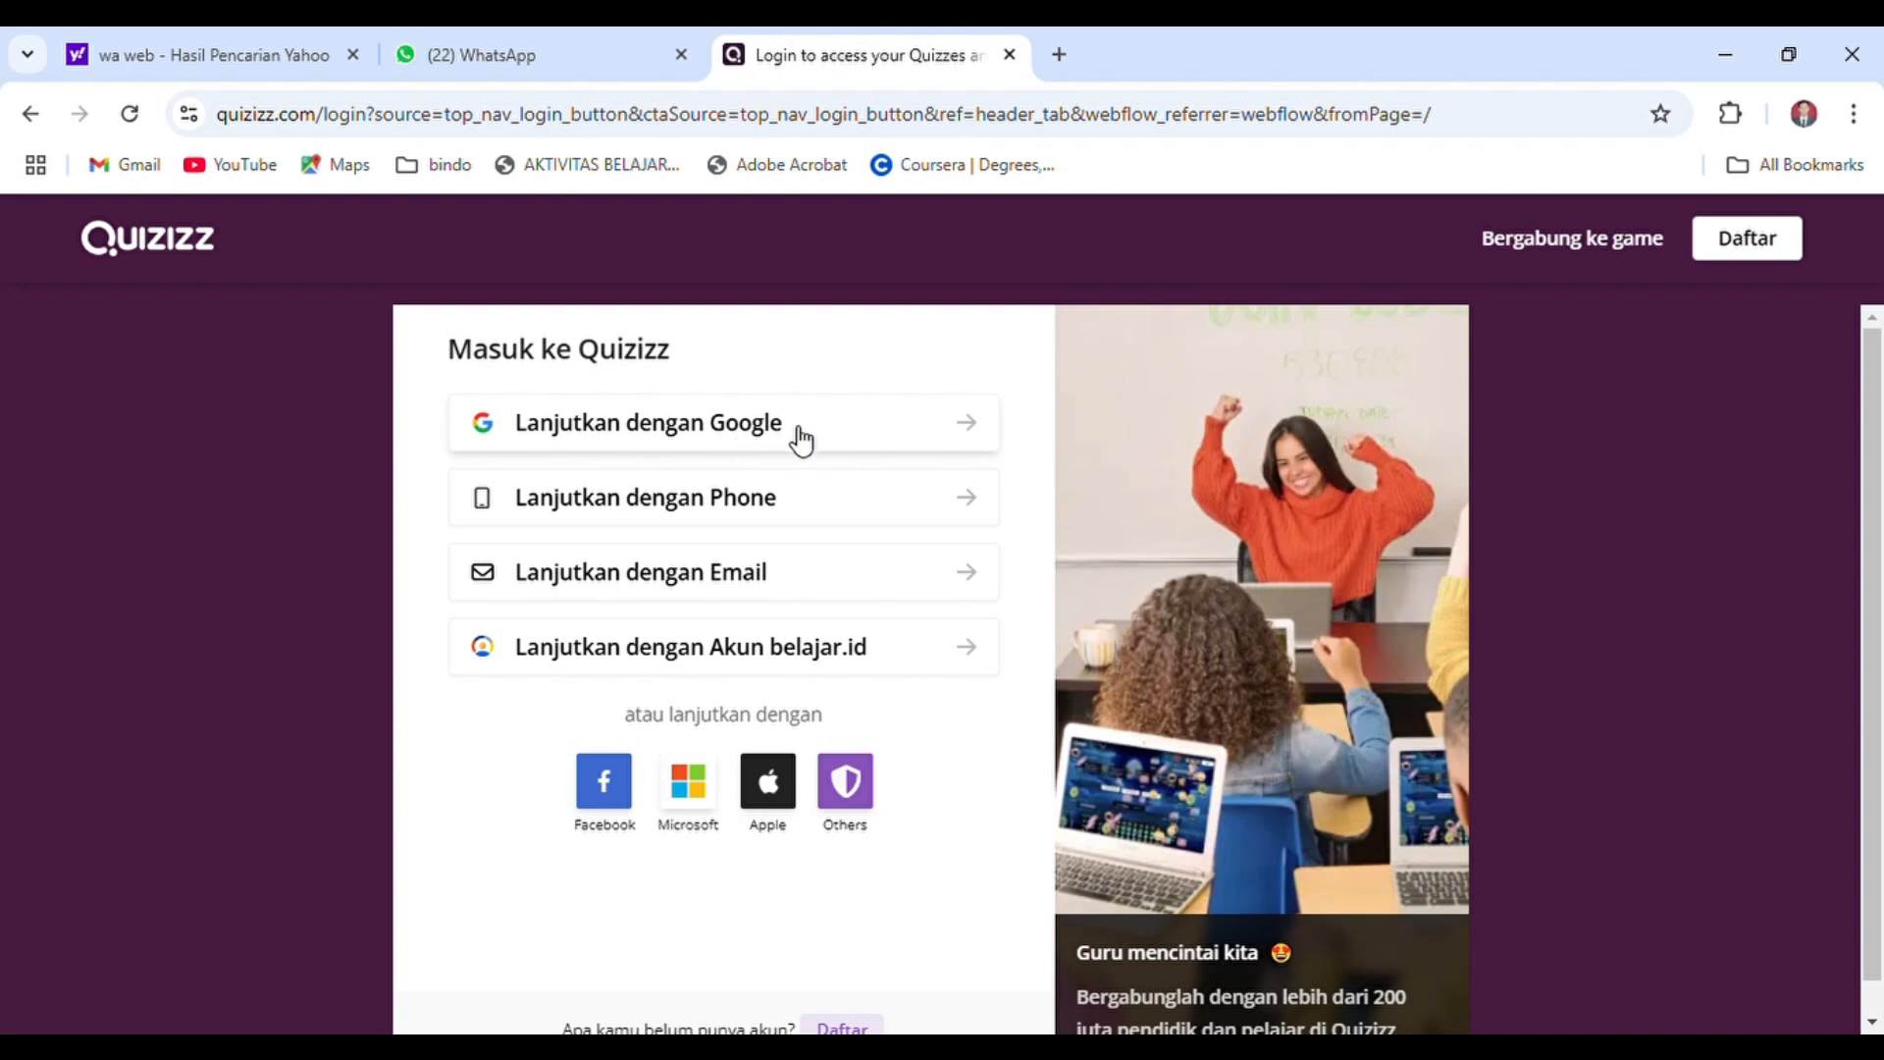
{"action": "left_click", "coordinate": [936, 441]}
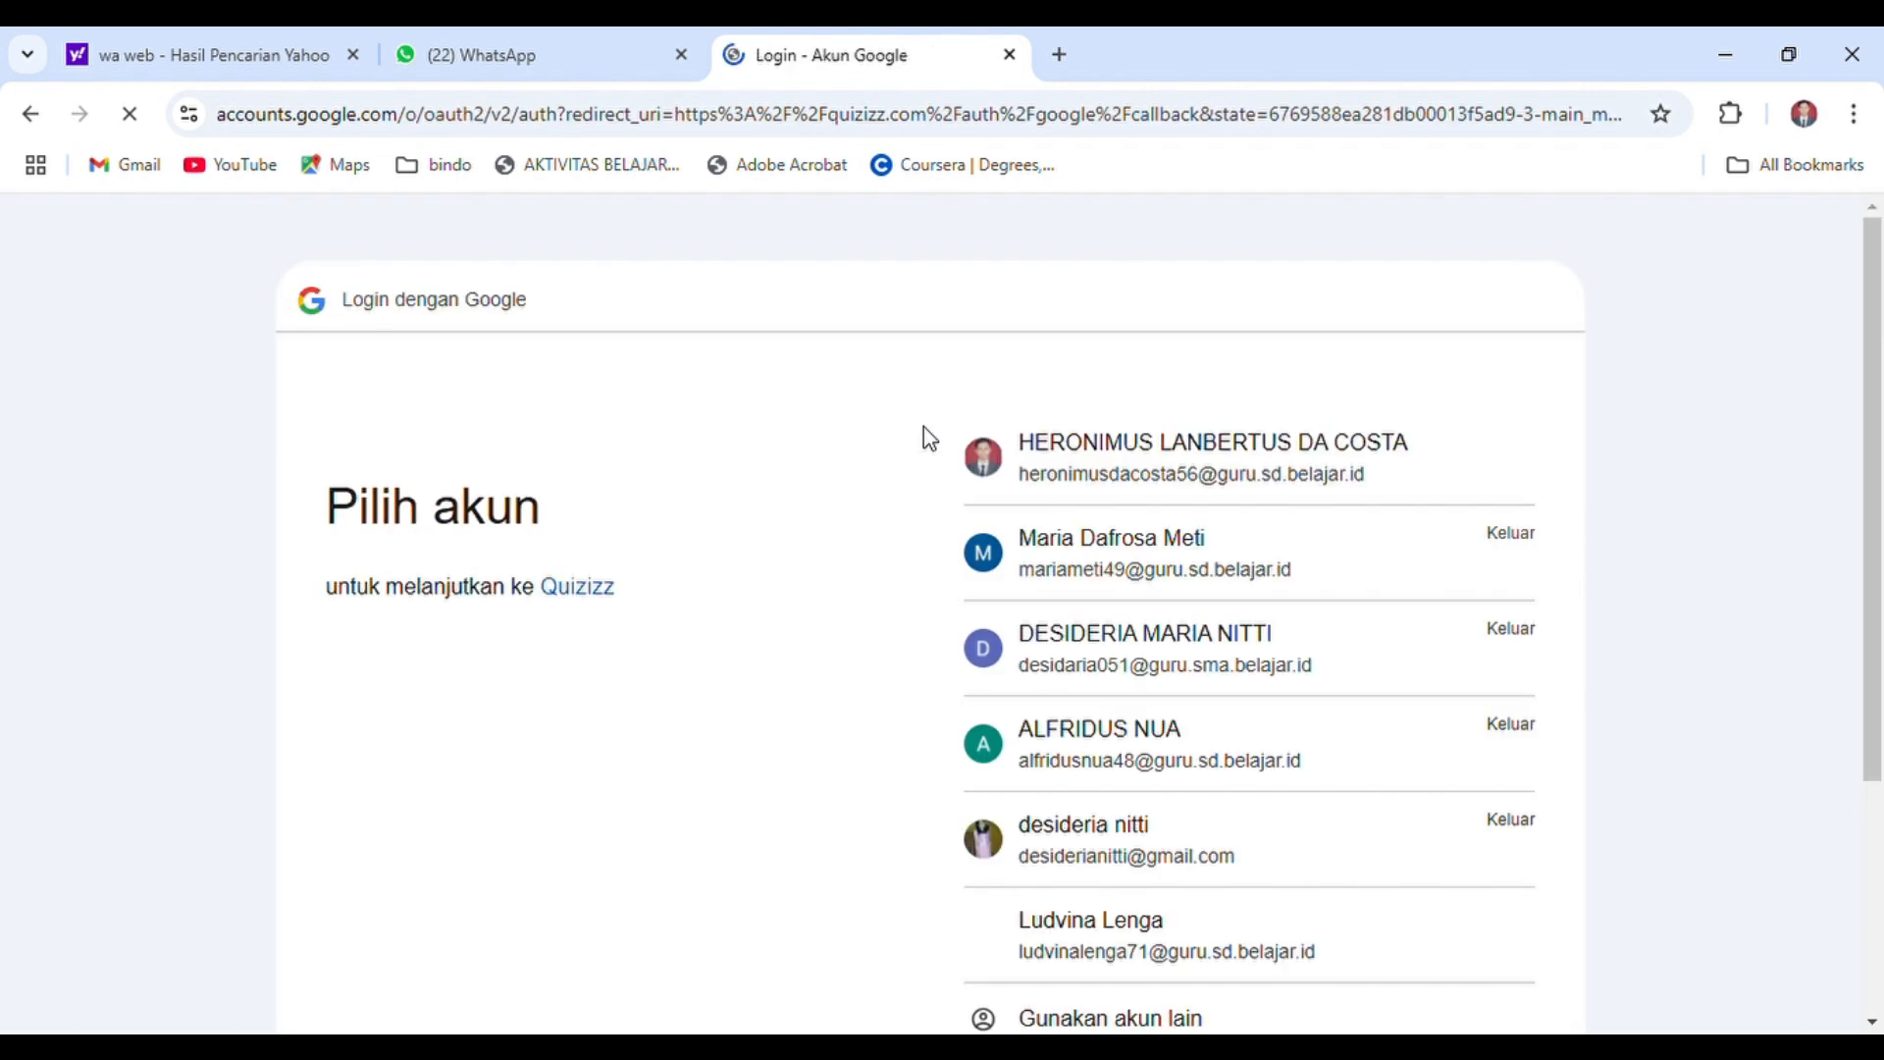
{"action": "left_click", "coordinate": [1184, 459]}
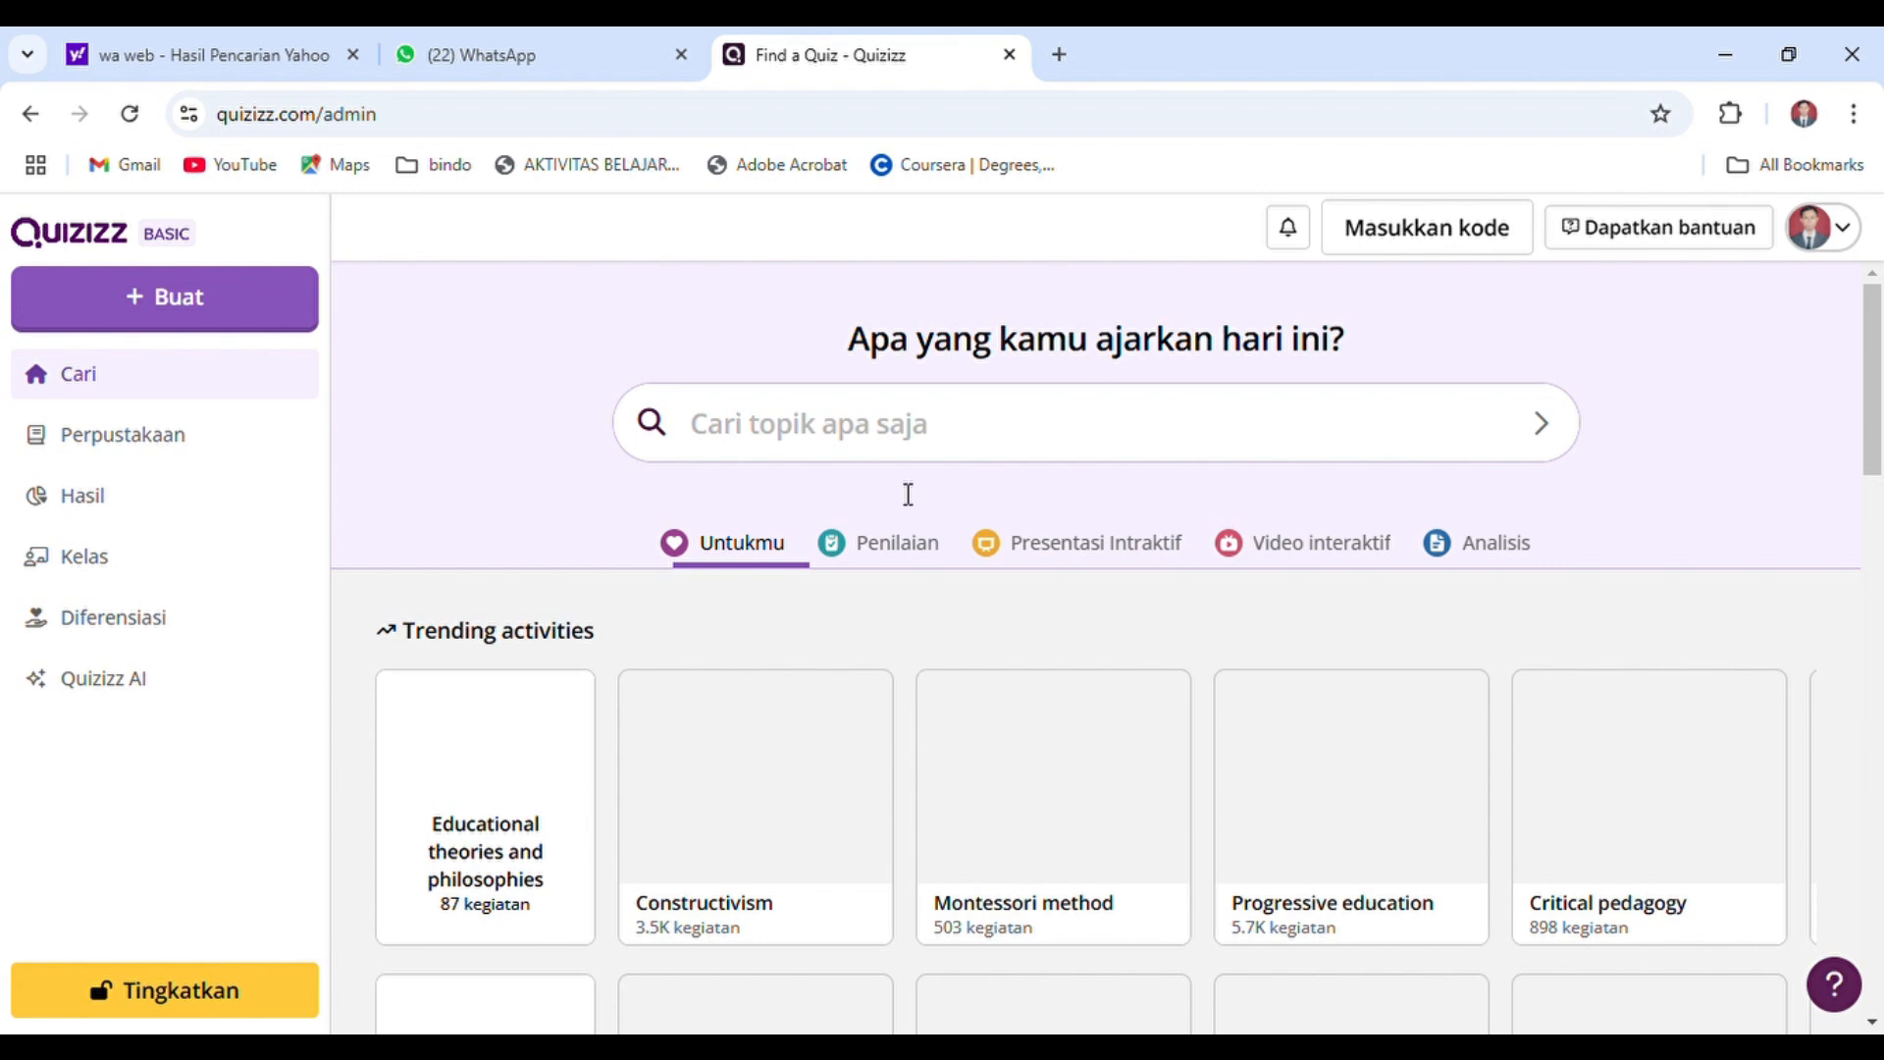
Create a new Penilaian activity from scratch (Buat dari awal) and start it with a Pilihan ganda question
{"action": "left_click", "coordinate": [158, 320]}
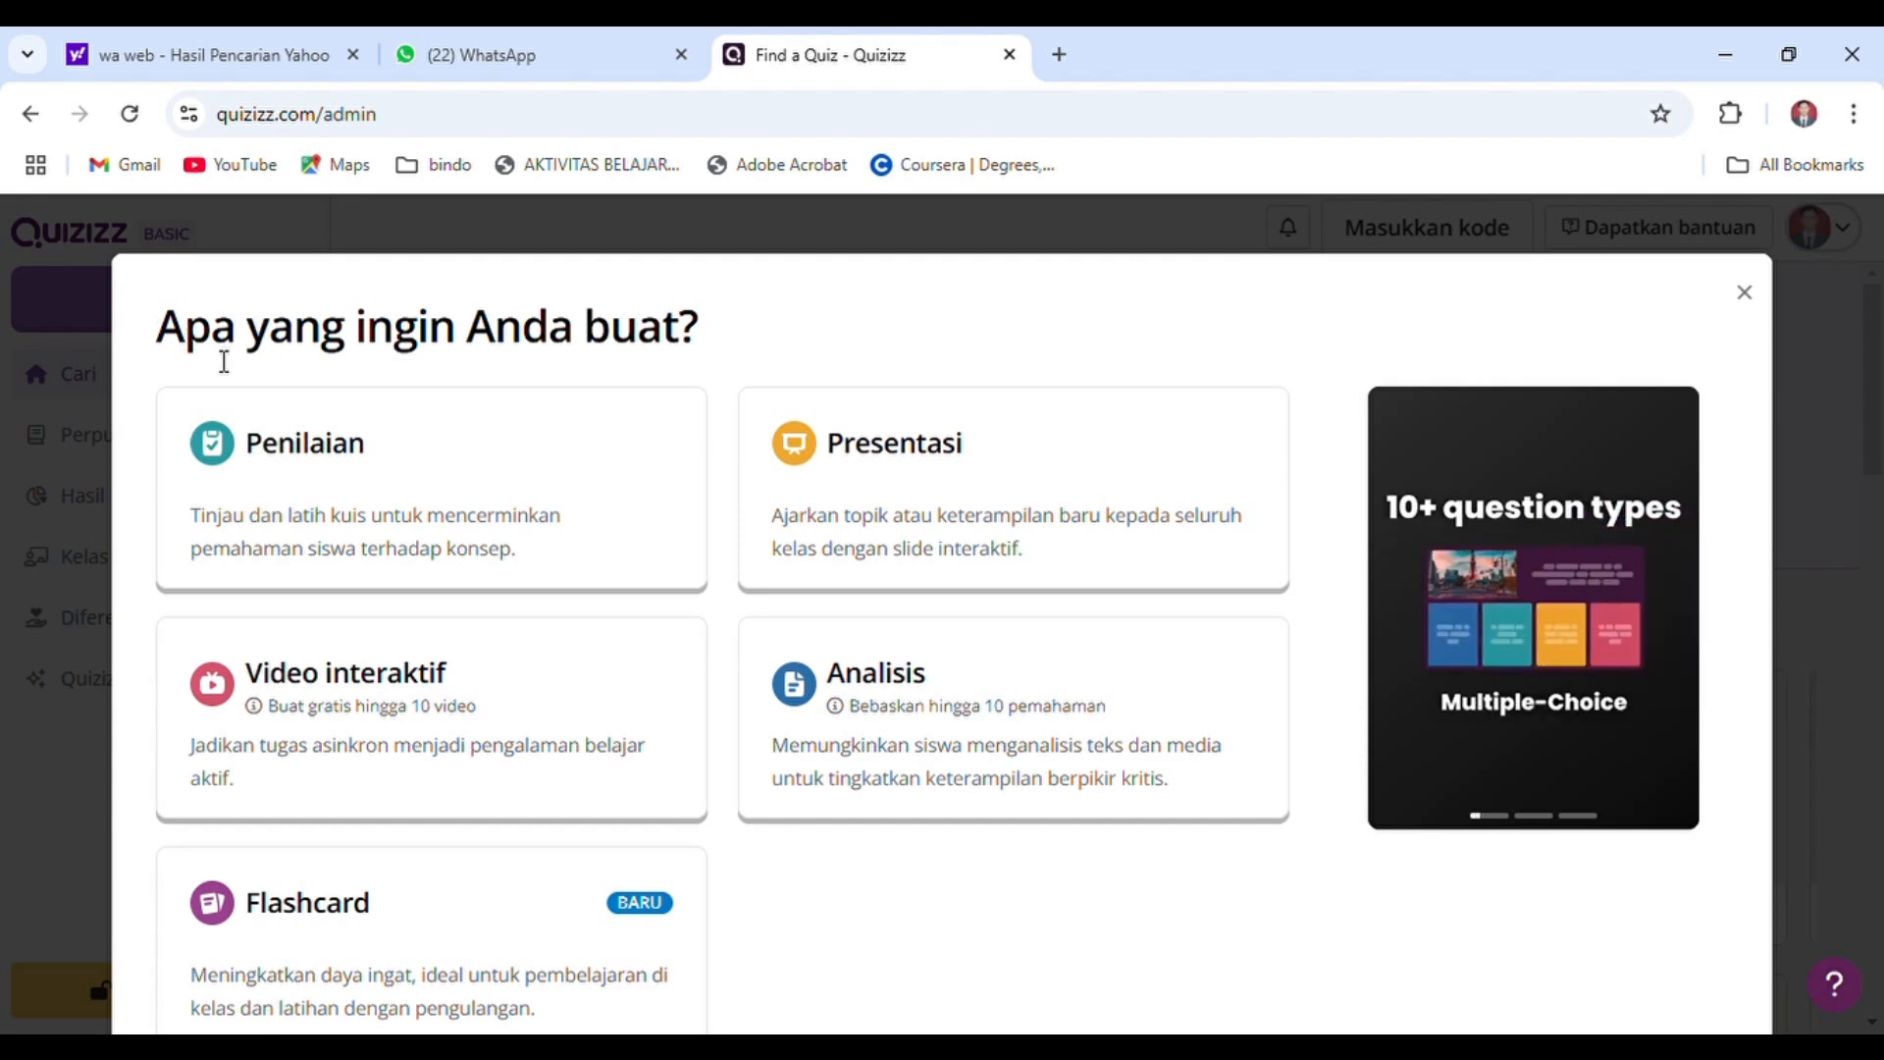
{"action": "left_click", "coordinate": [378, 488]}
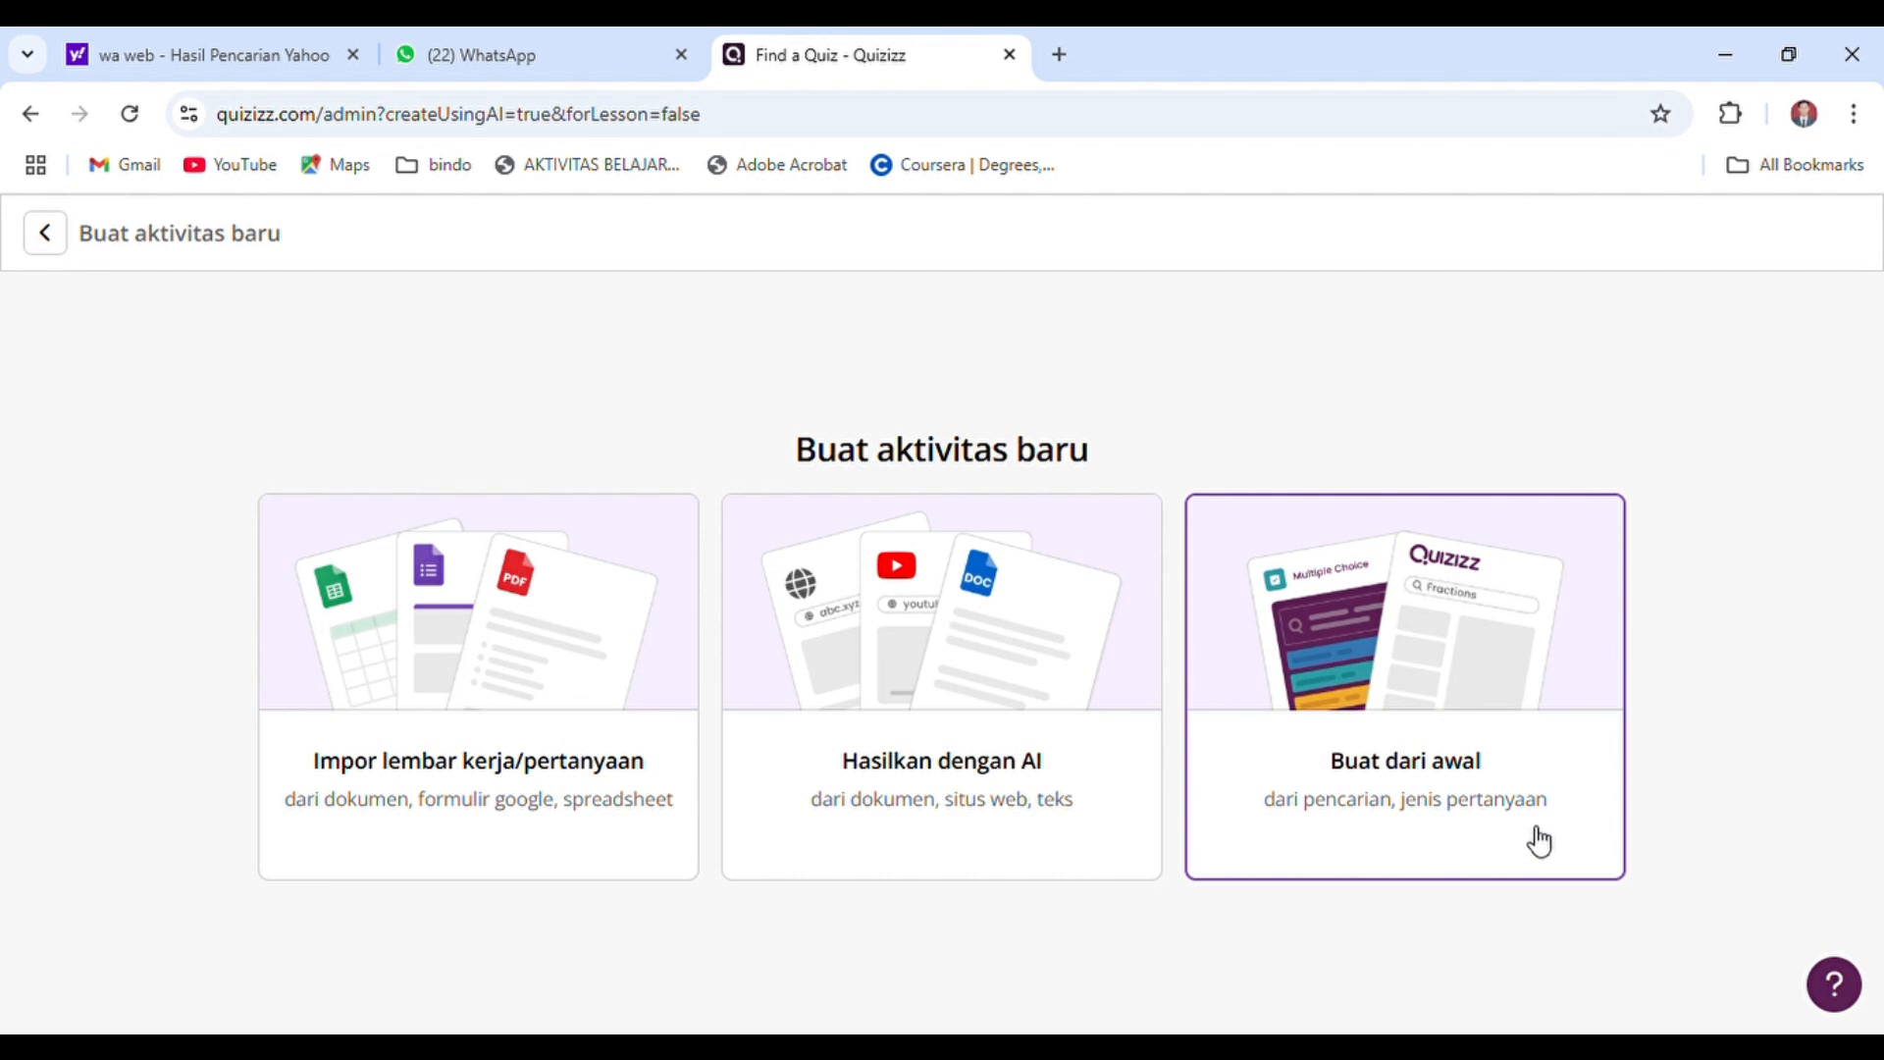
{"action": "left_click", "coordinate": [1425, 704]}
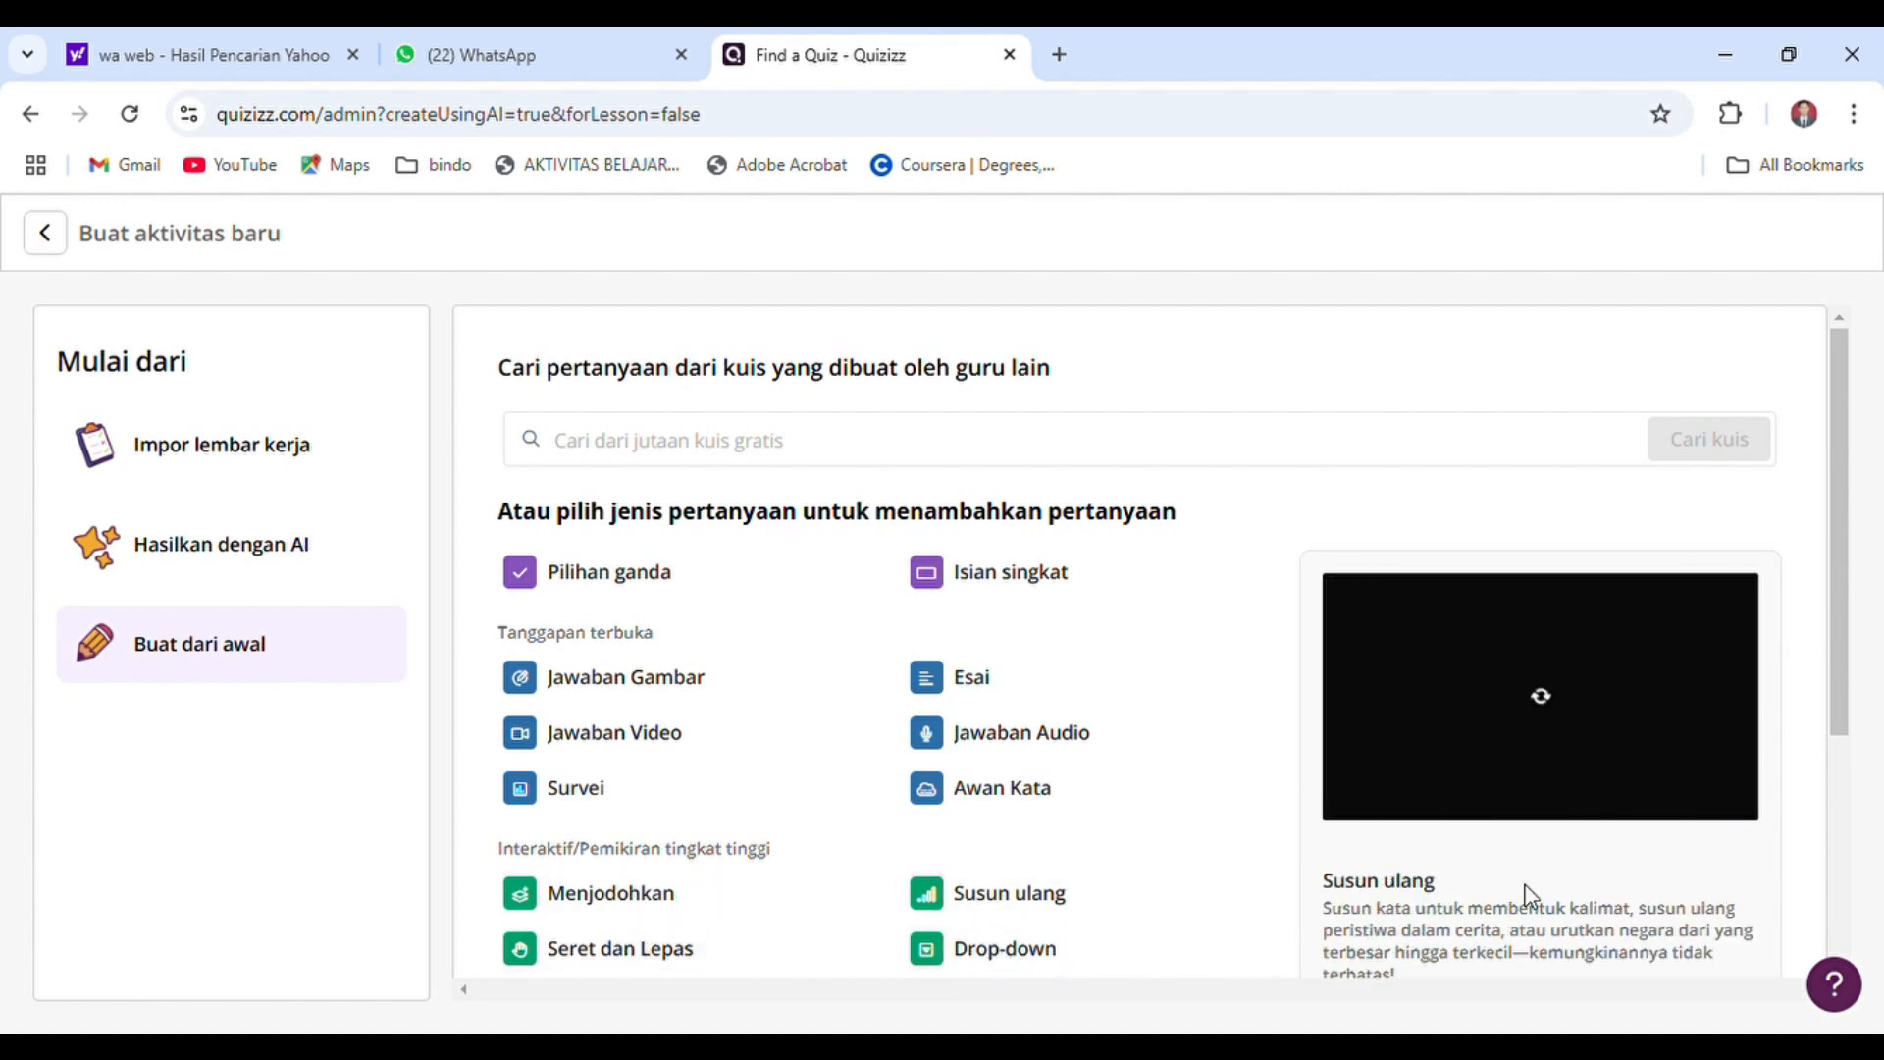
{"action": "left_click_drag", "start_coordinate": [1841, 734], "coordinate": [1840, 942]}
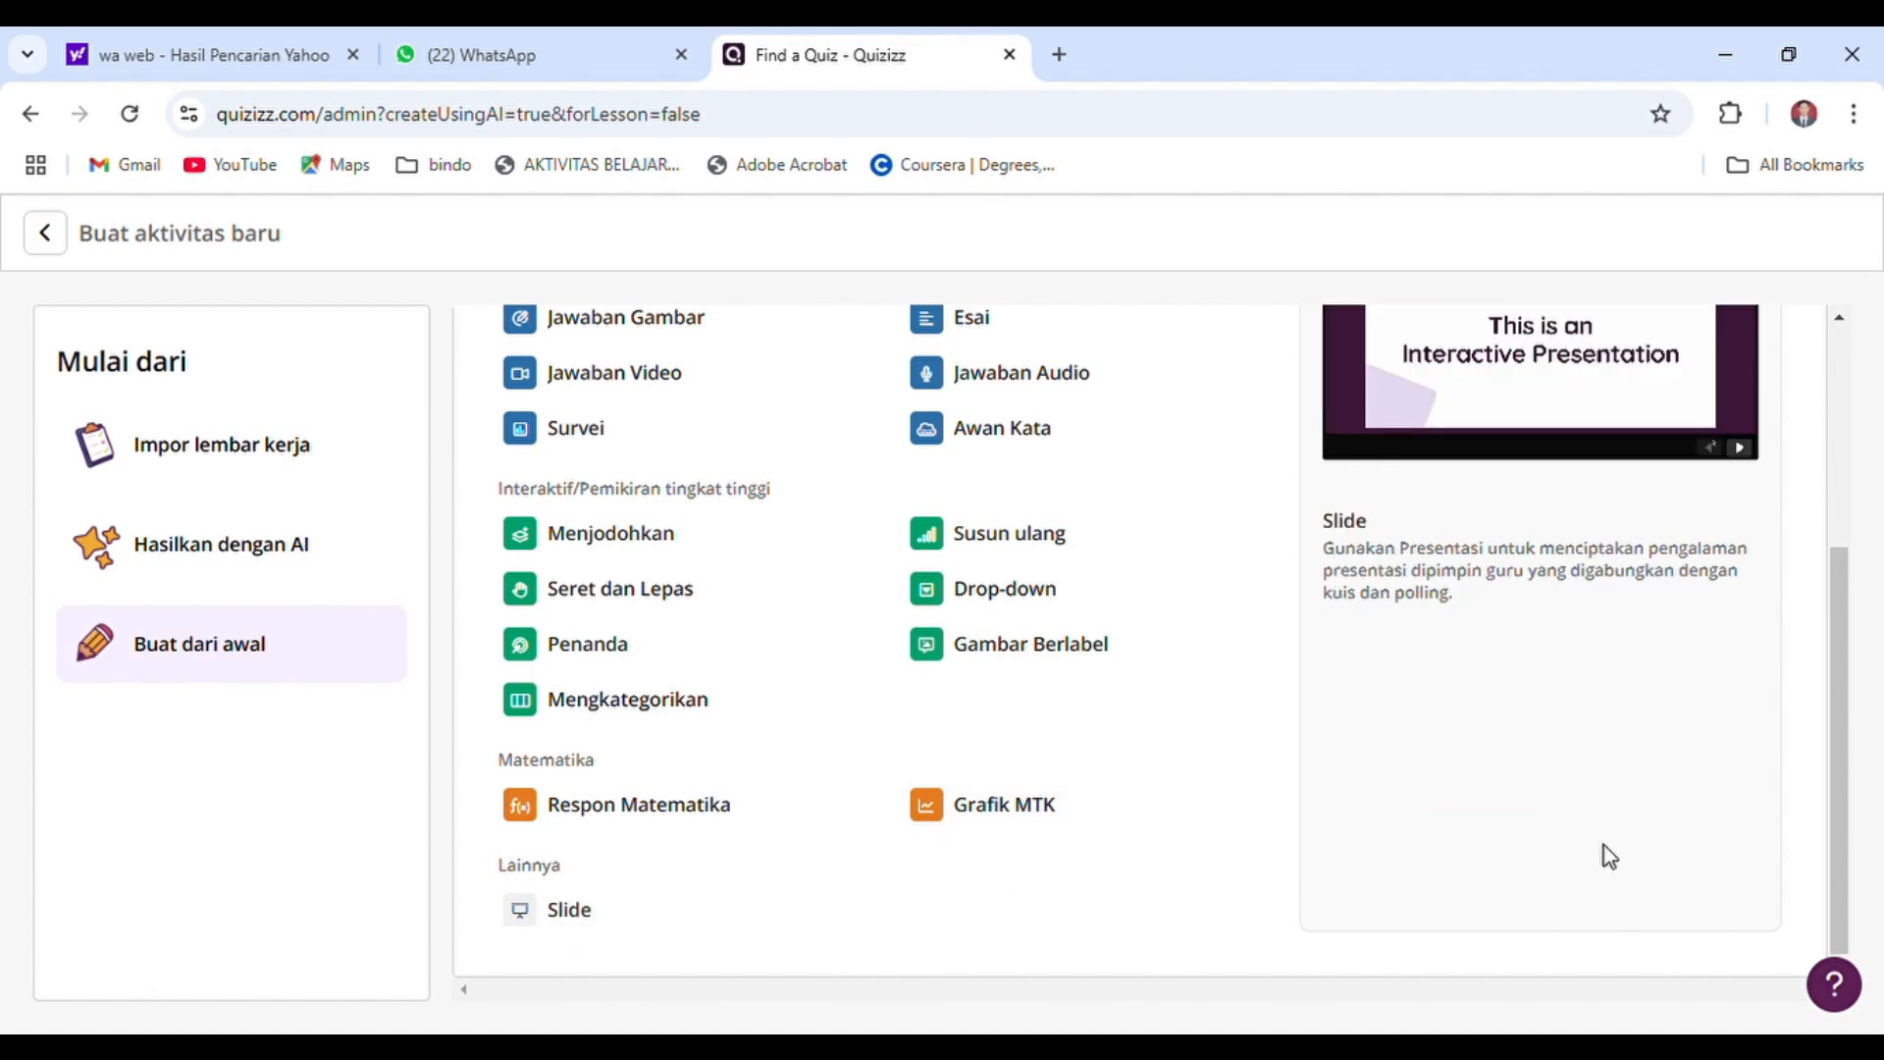
{"action": "left_click_drag", "start_coordinate": [1834, 844], "coordinate": [1813, 543]}
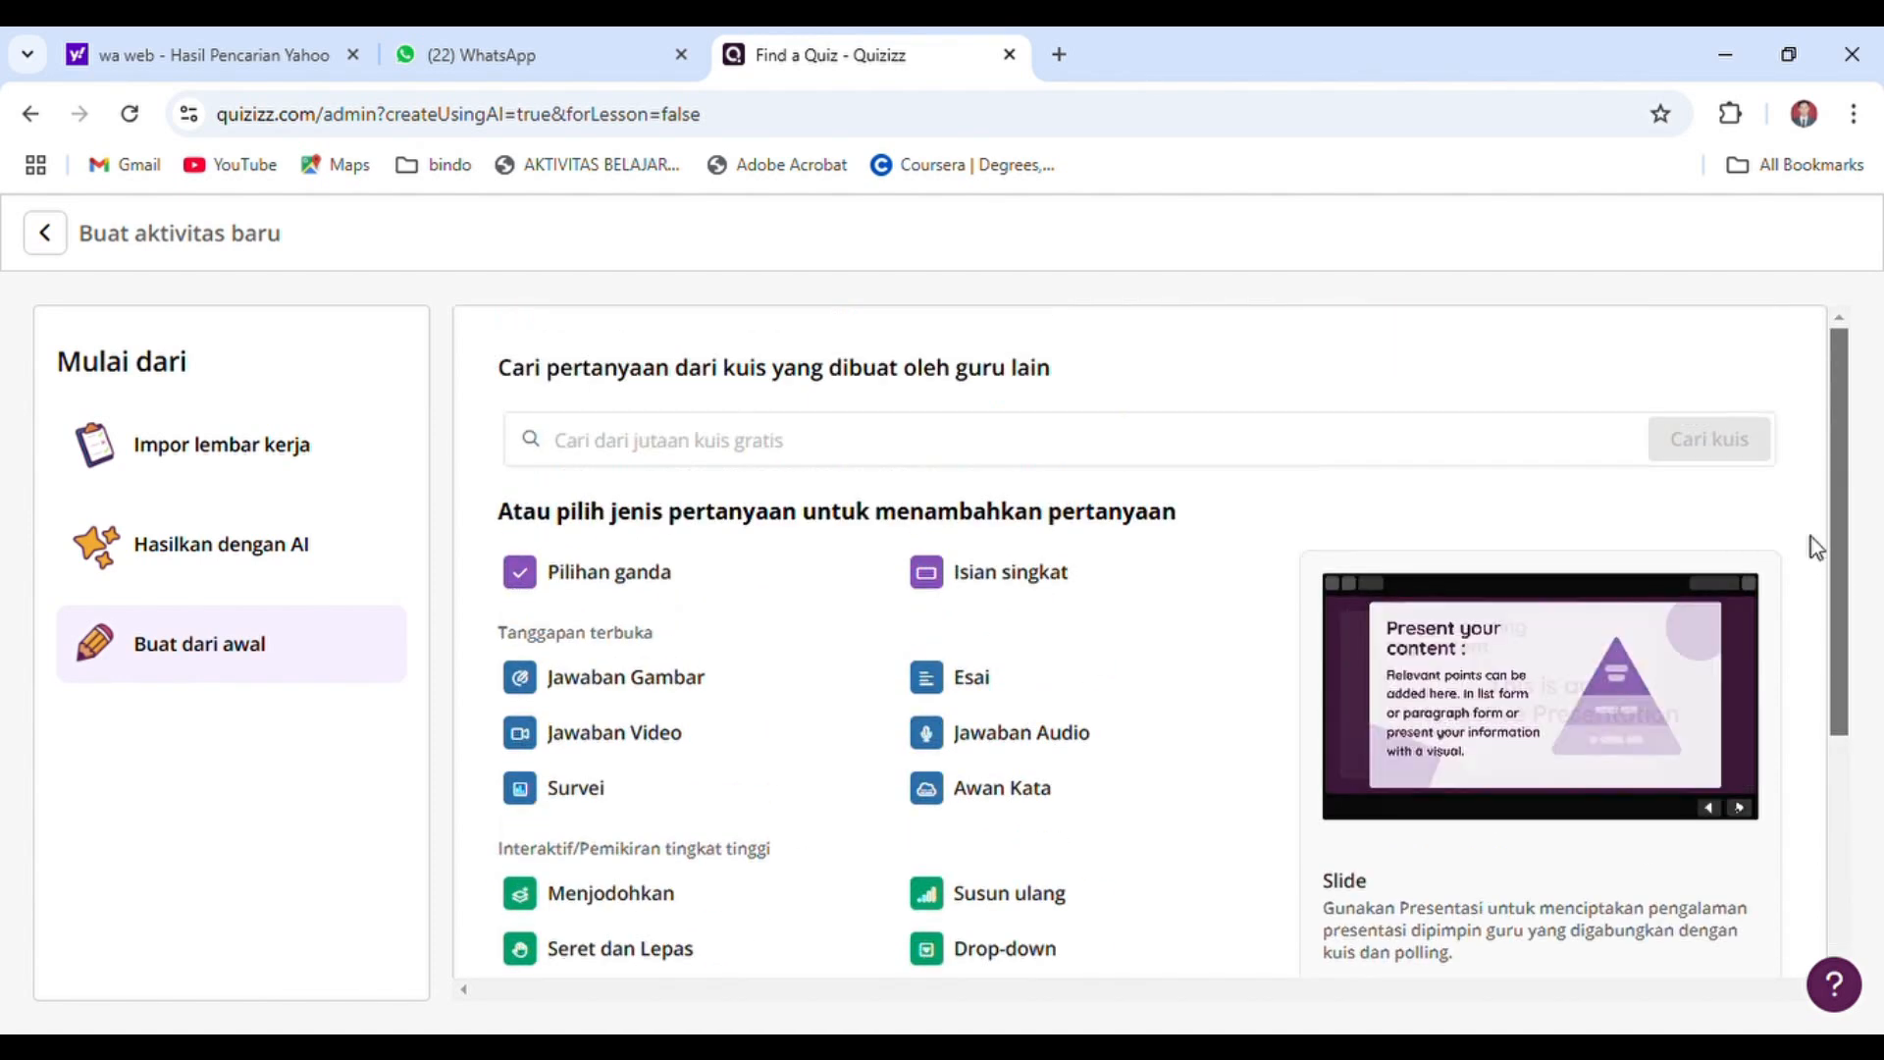
{"action": "left_click", "coordinate": [620, 578]}
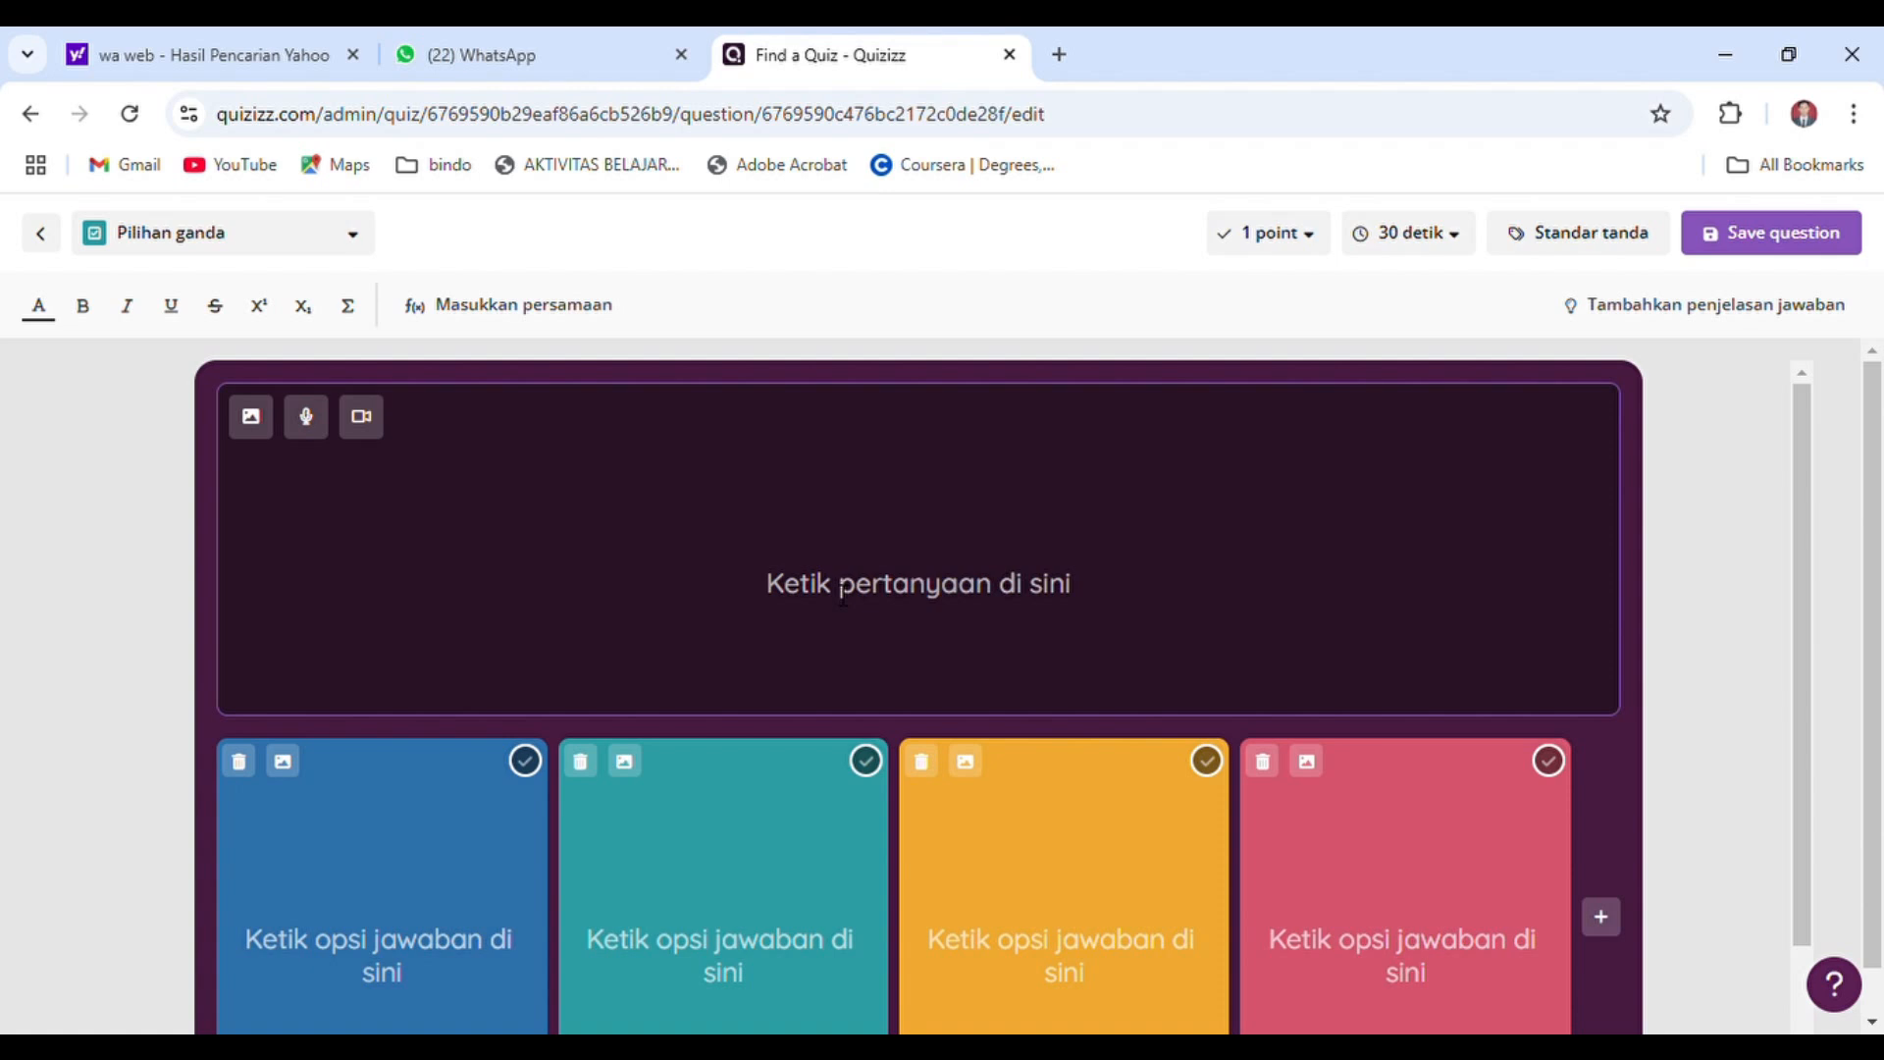
Enter "Bunyi sila pertama Pancasila?" as the question text
{"action": "type", "text": "Bunyi"}
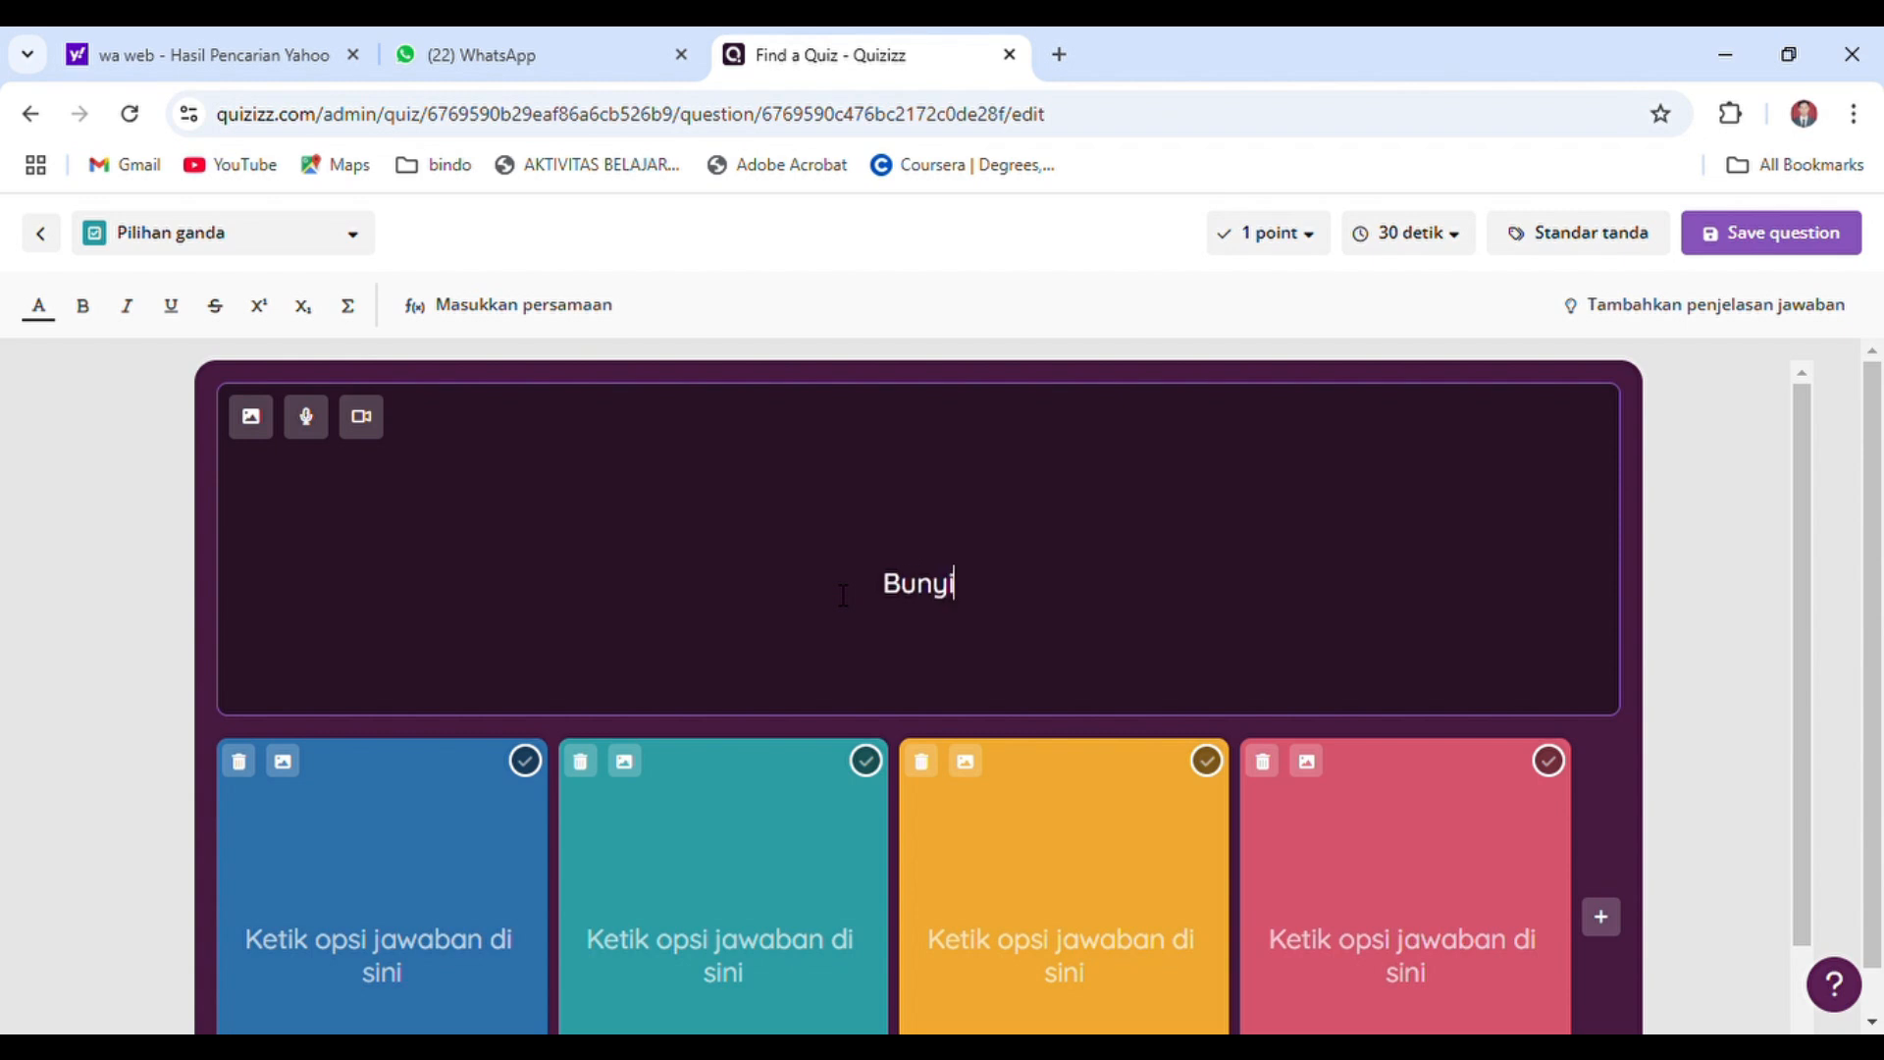
{"action": "type", "text": " sila pert"}
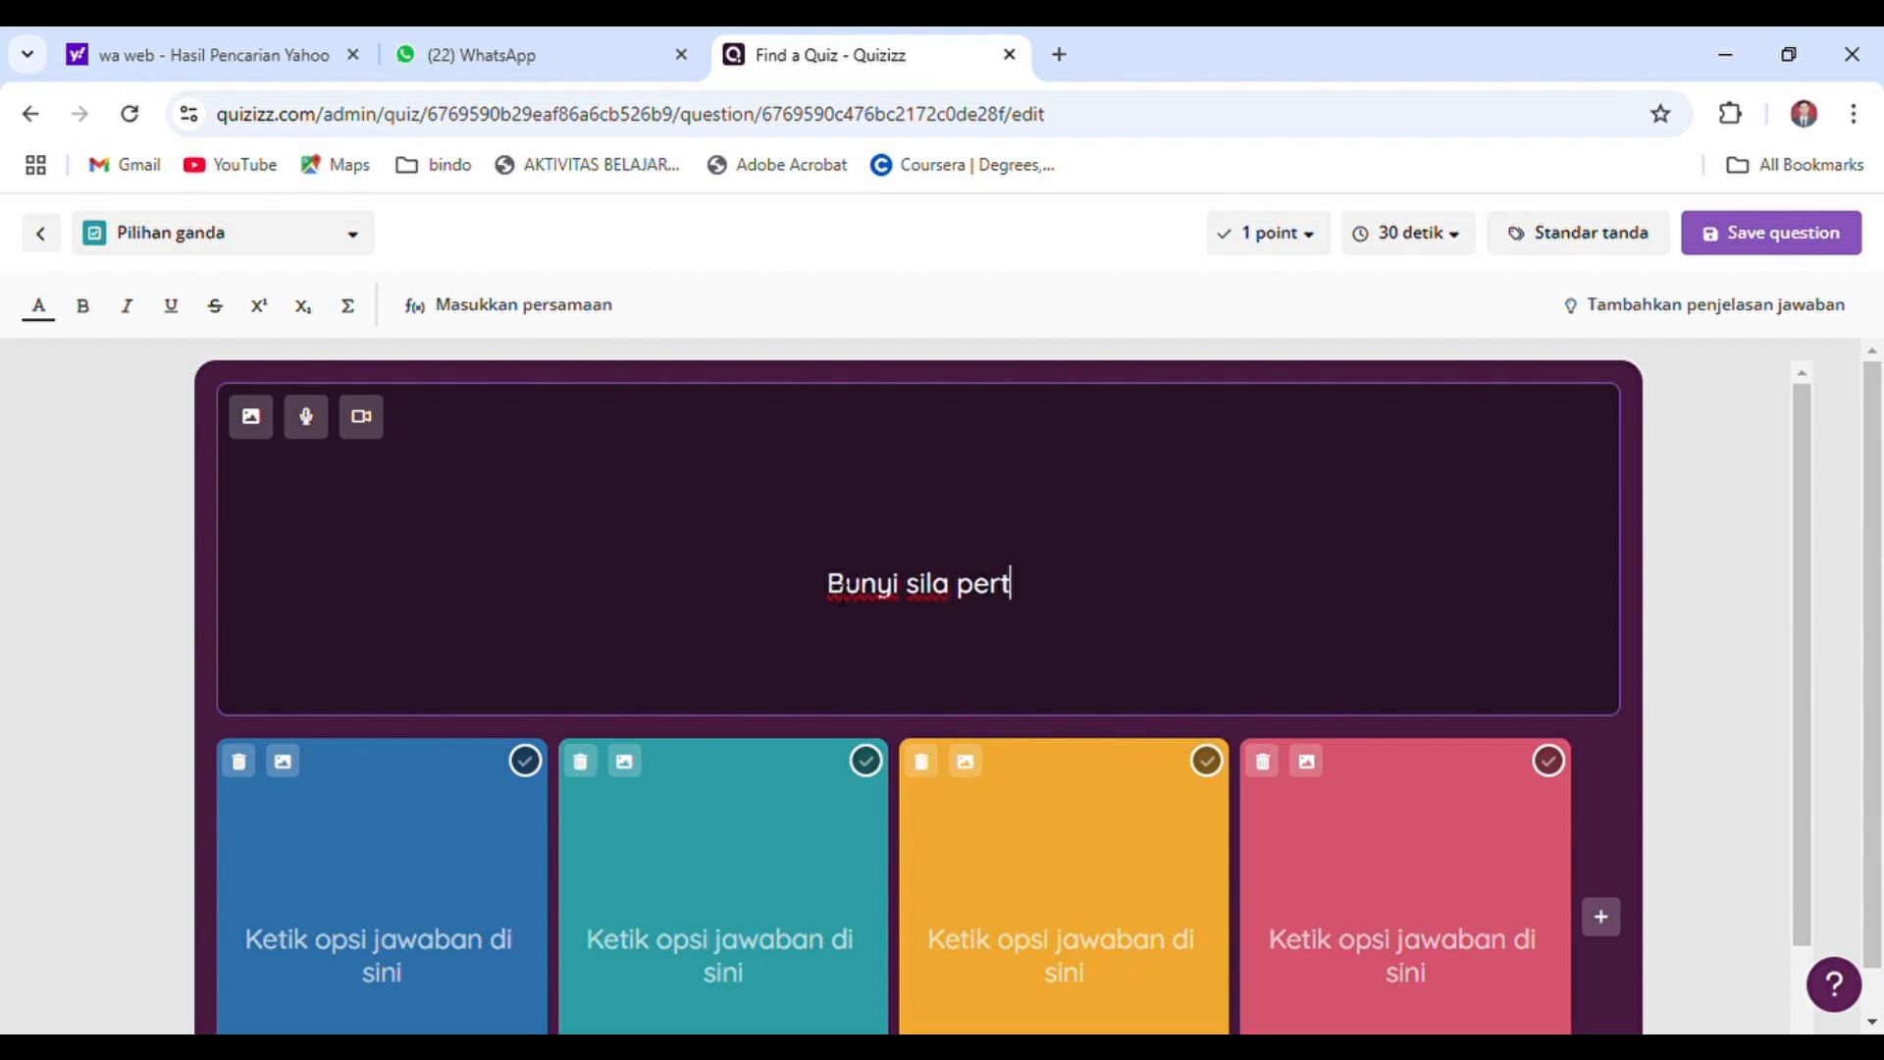
{"action": "type", "text": "ama Pa"}
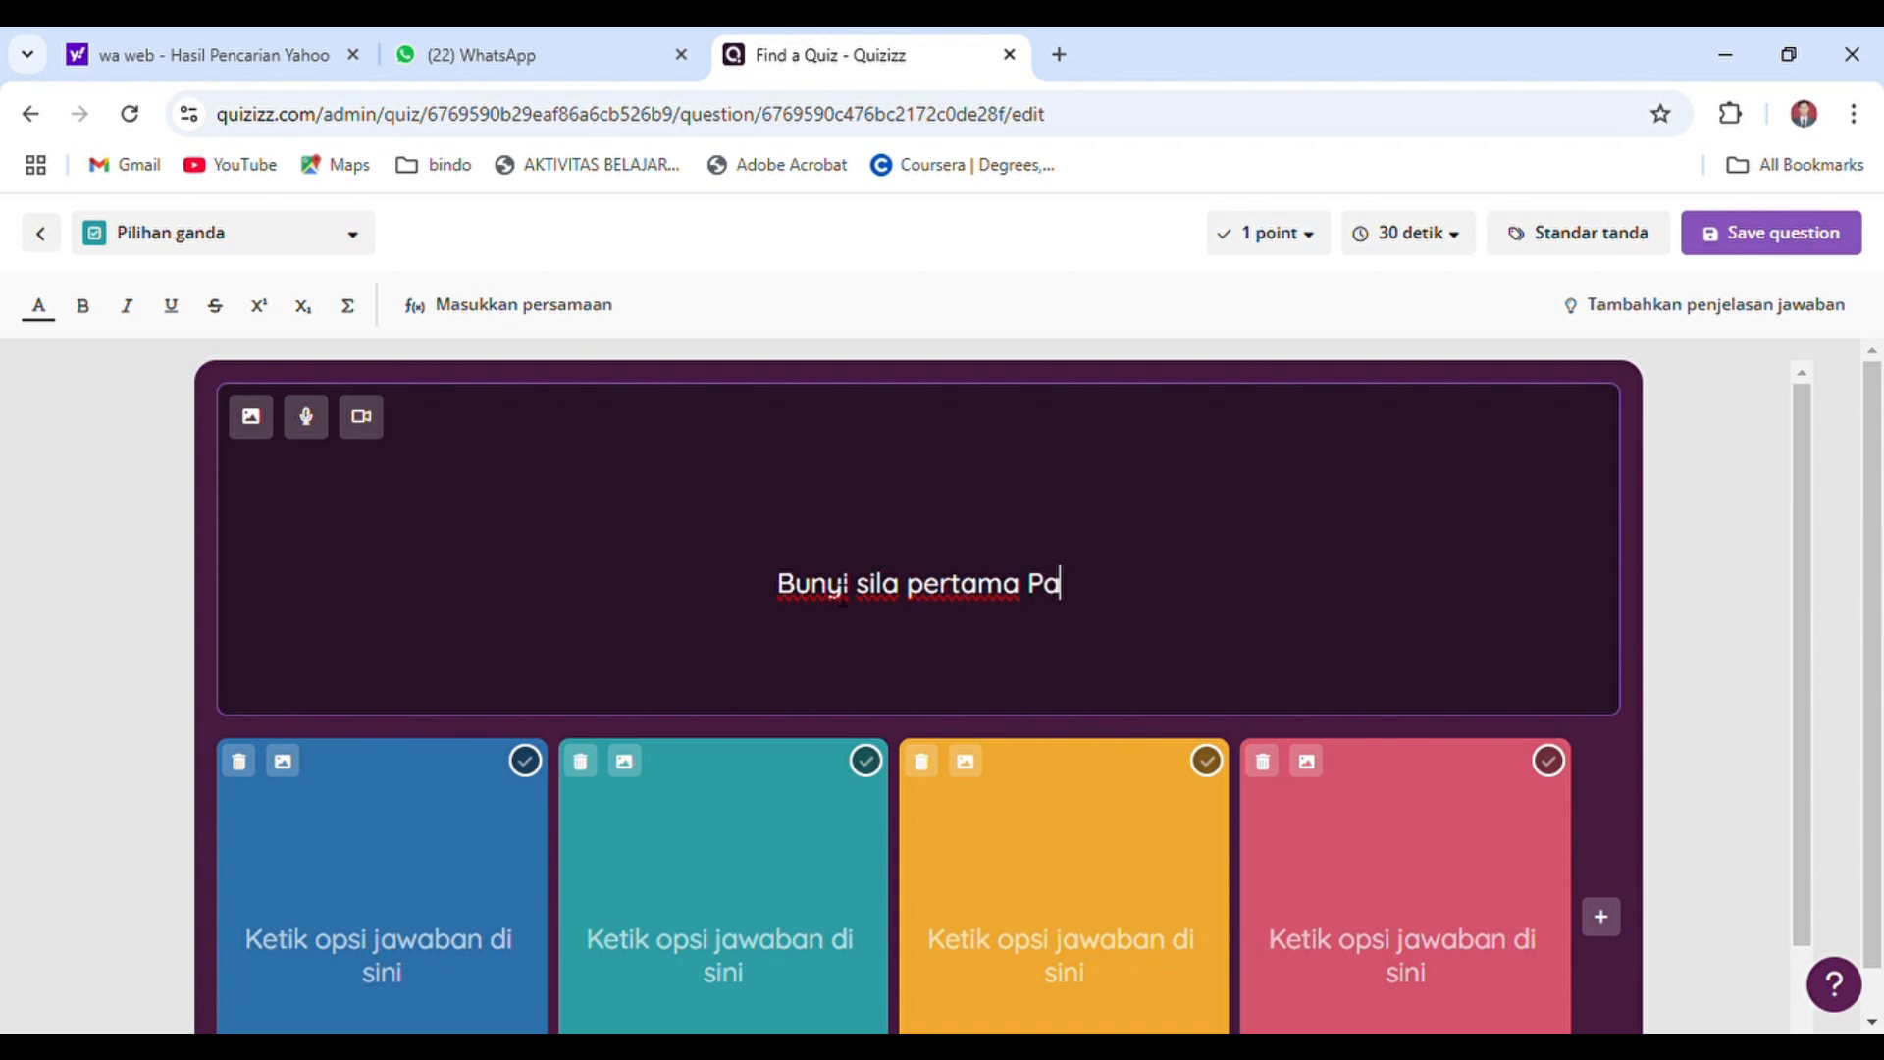
{"action": "type", "text": "ncasila?"}
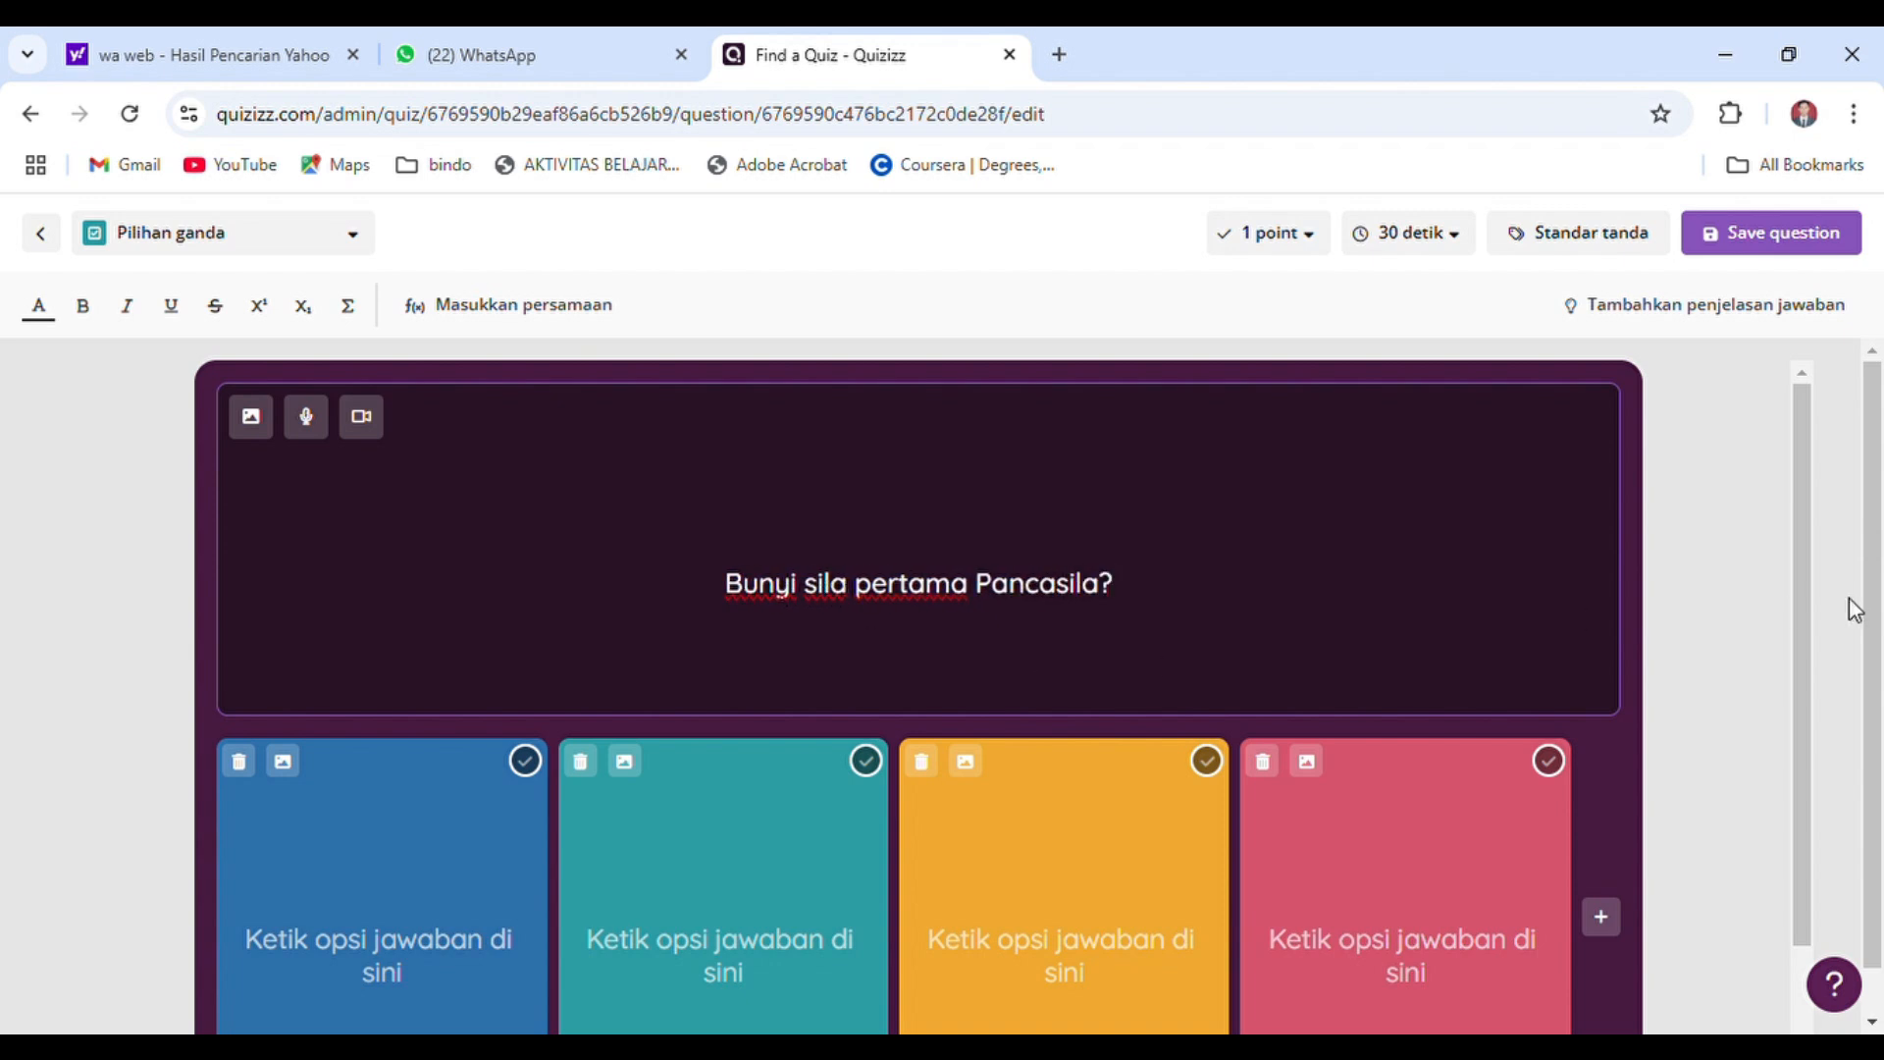
Fill the first answer option, the blue one, with "Ketuhanan Yang Maha Esa"
{"action": "left_click_drag", "start_coordinate": [1809, 602], "coordinate": [1802, 719]}
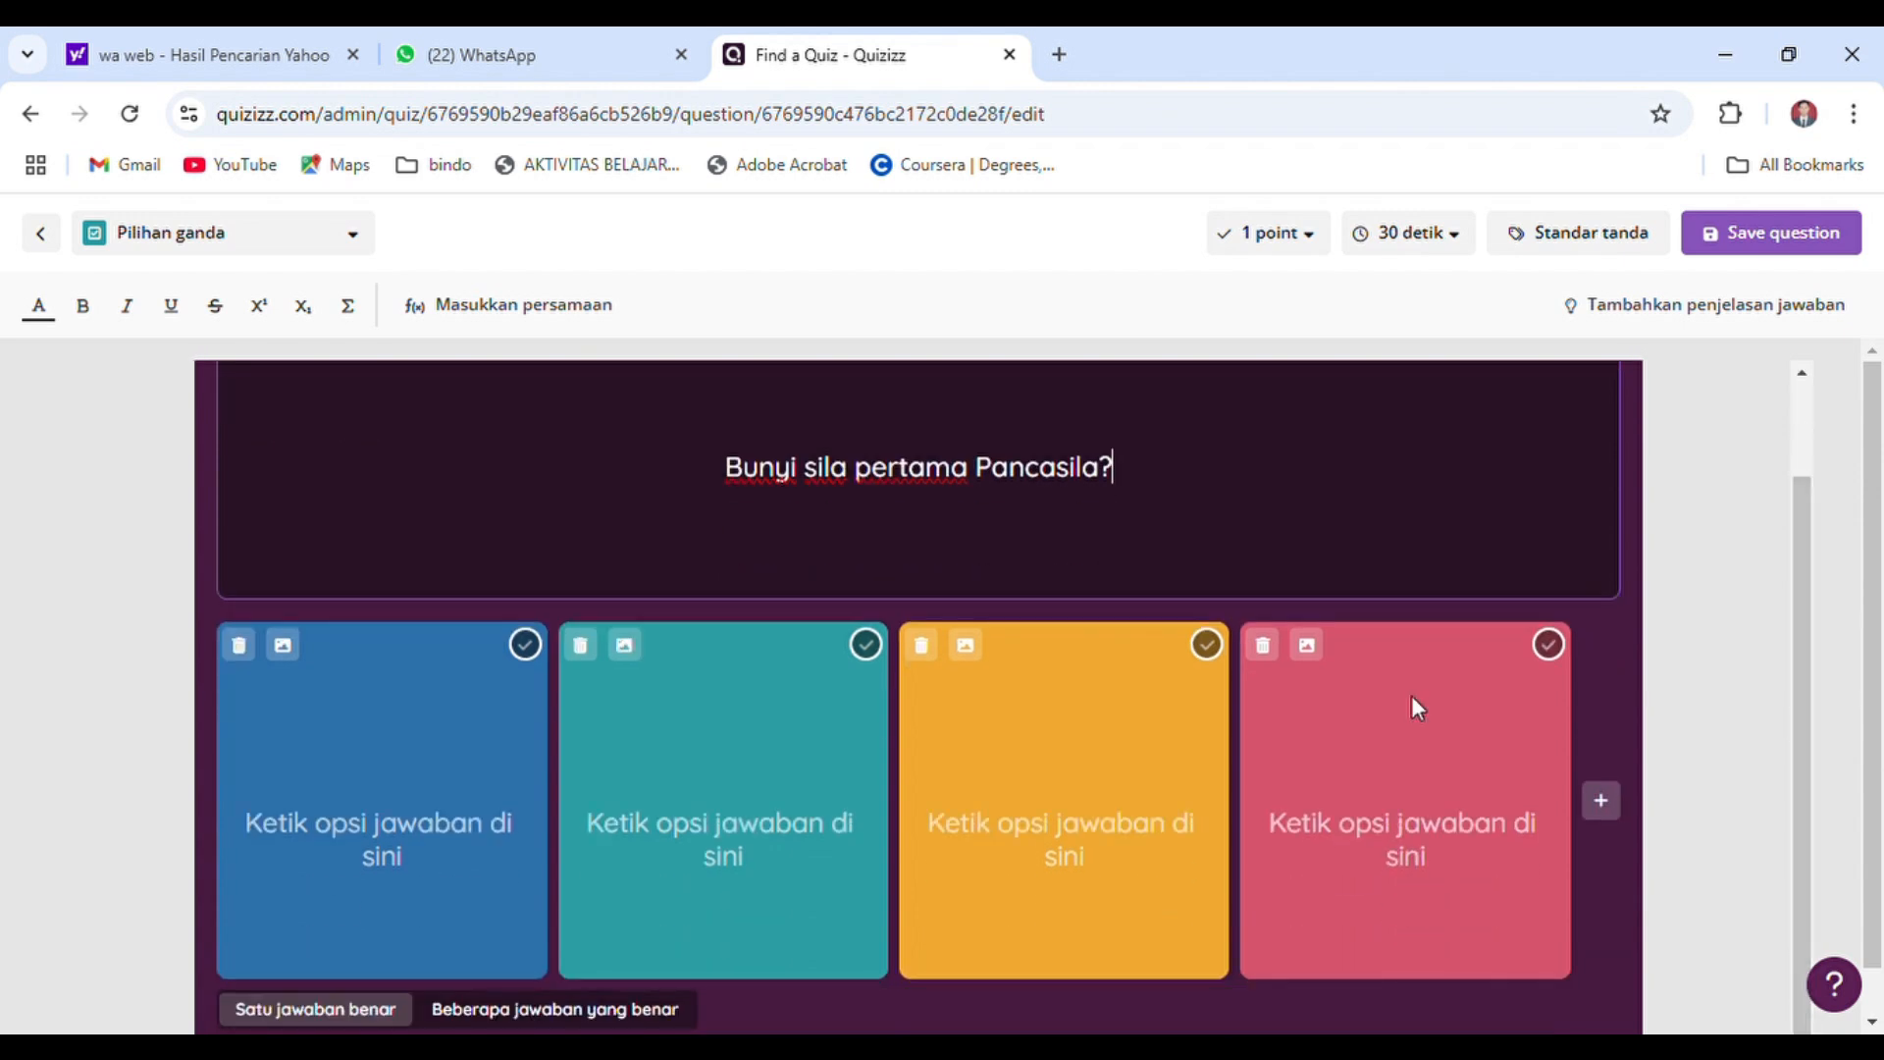
{"action": "left_click", "coordinate": [348, 831]}
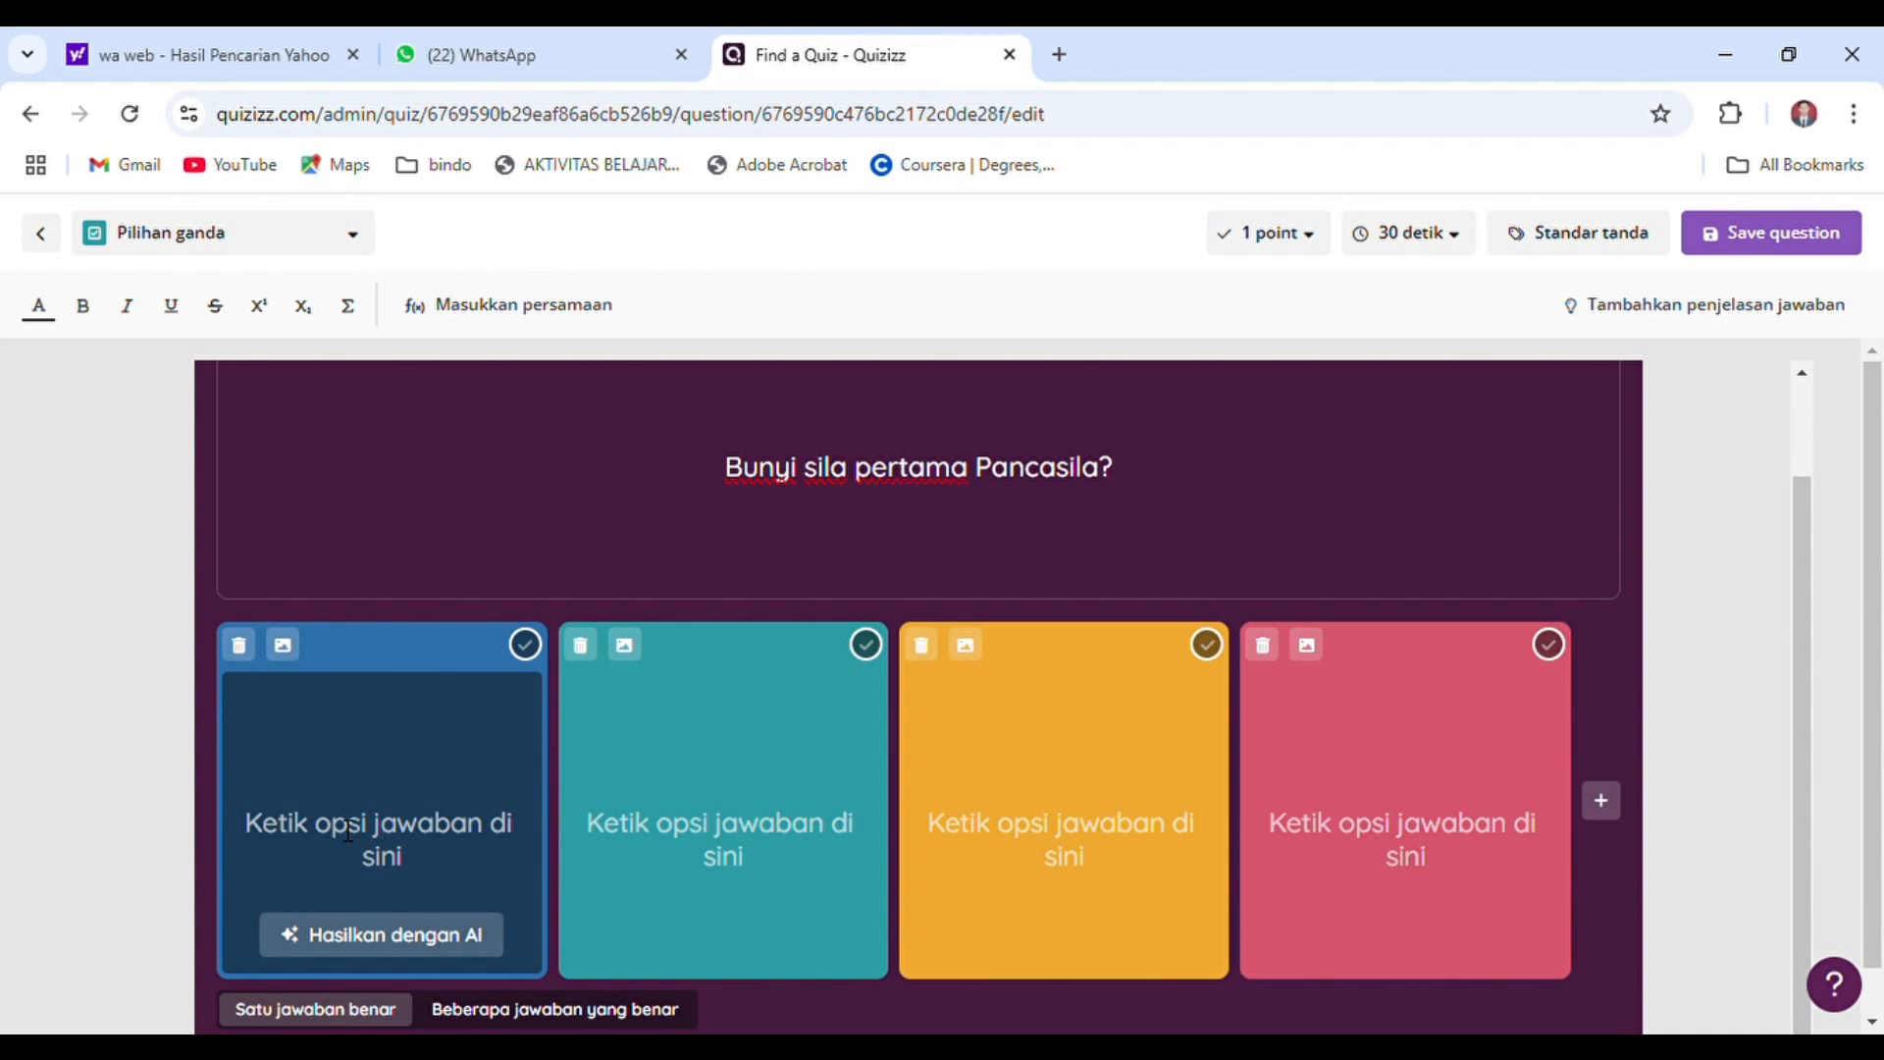
{"action": "type", "text": "Ketuhan"}
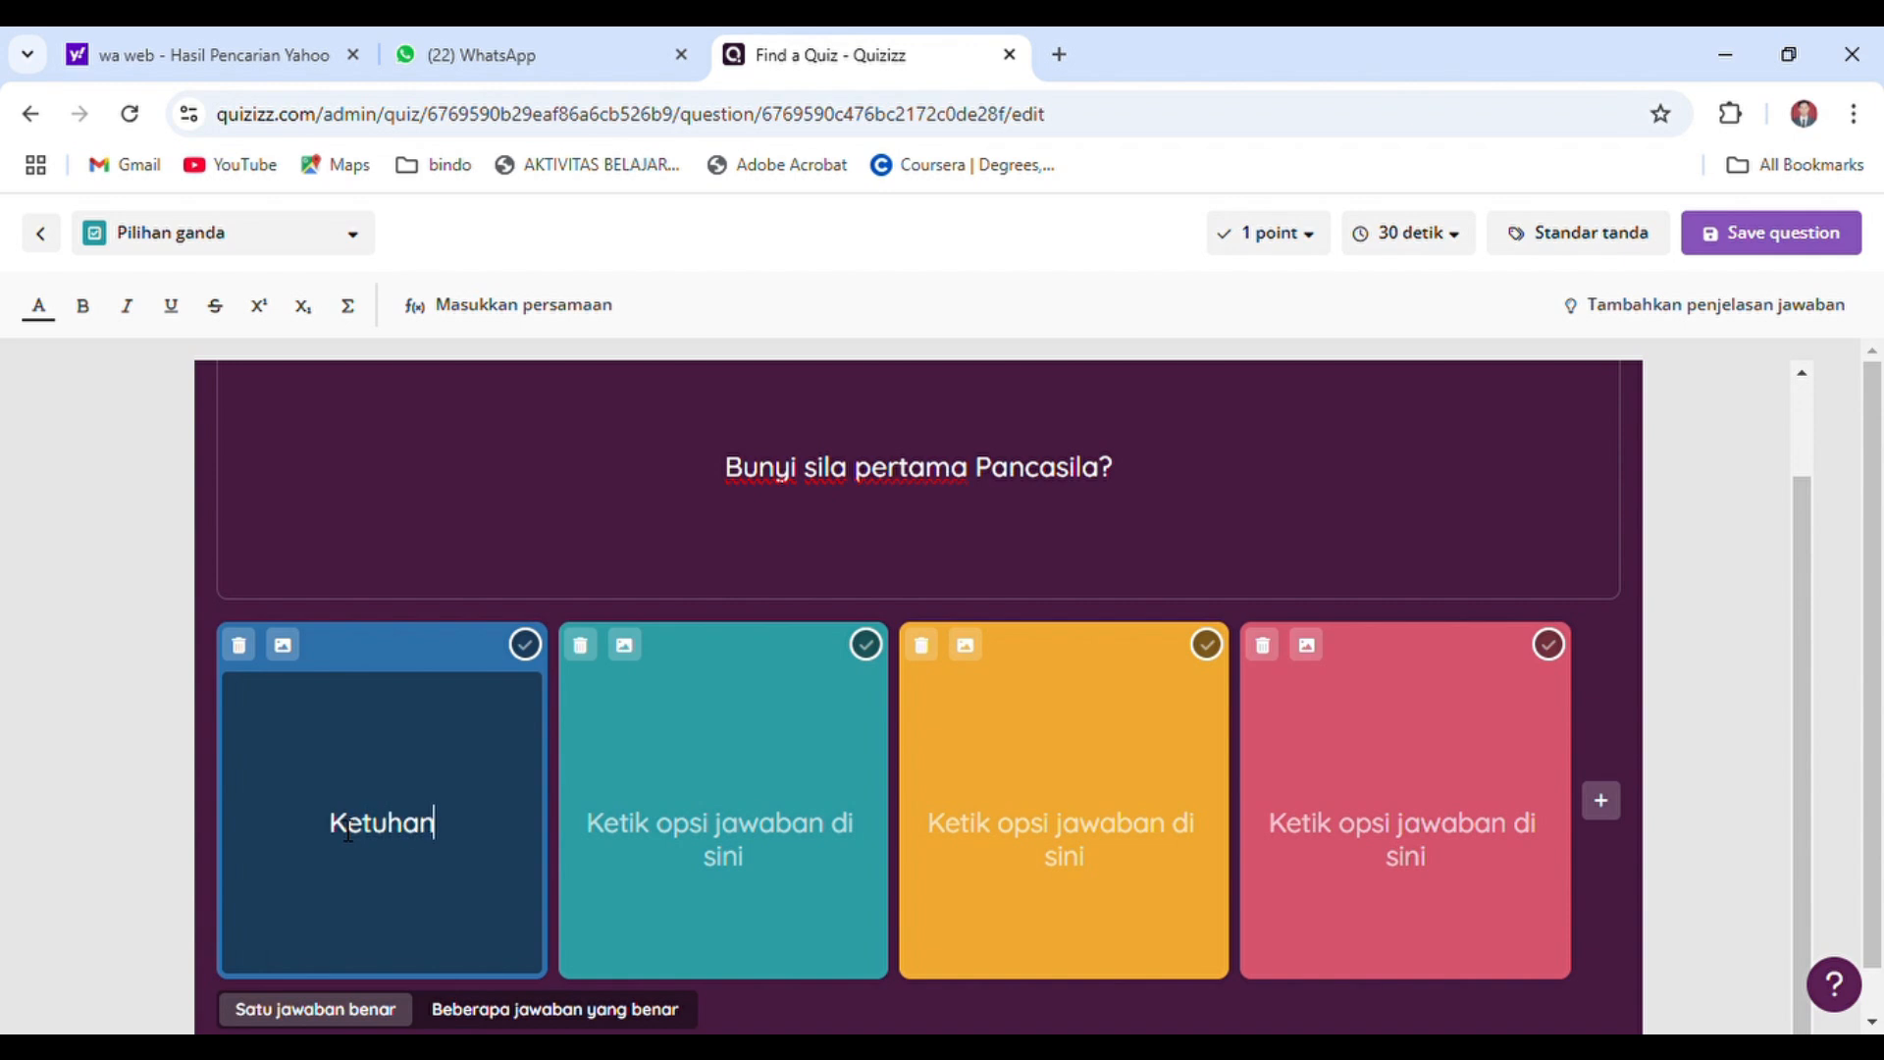
{"action": "type", "text": "an Yang Maha Esa"}
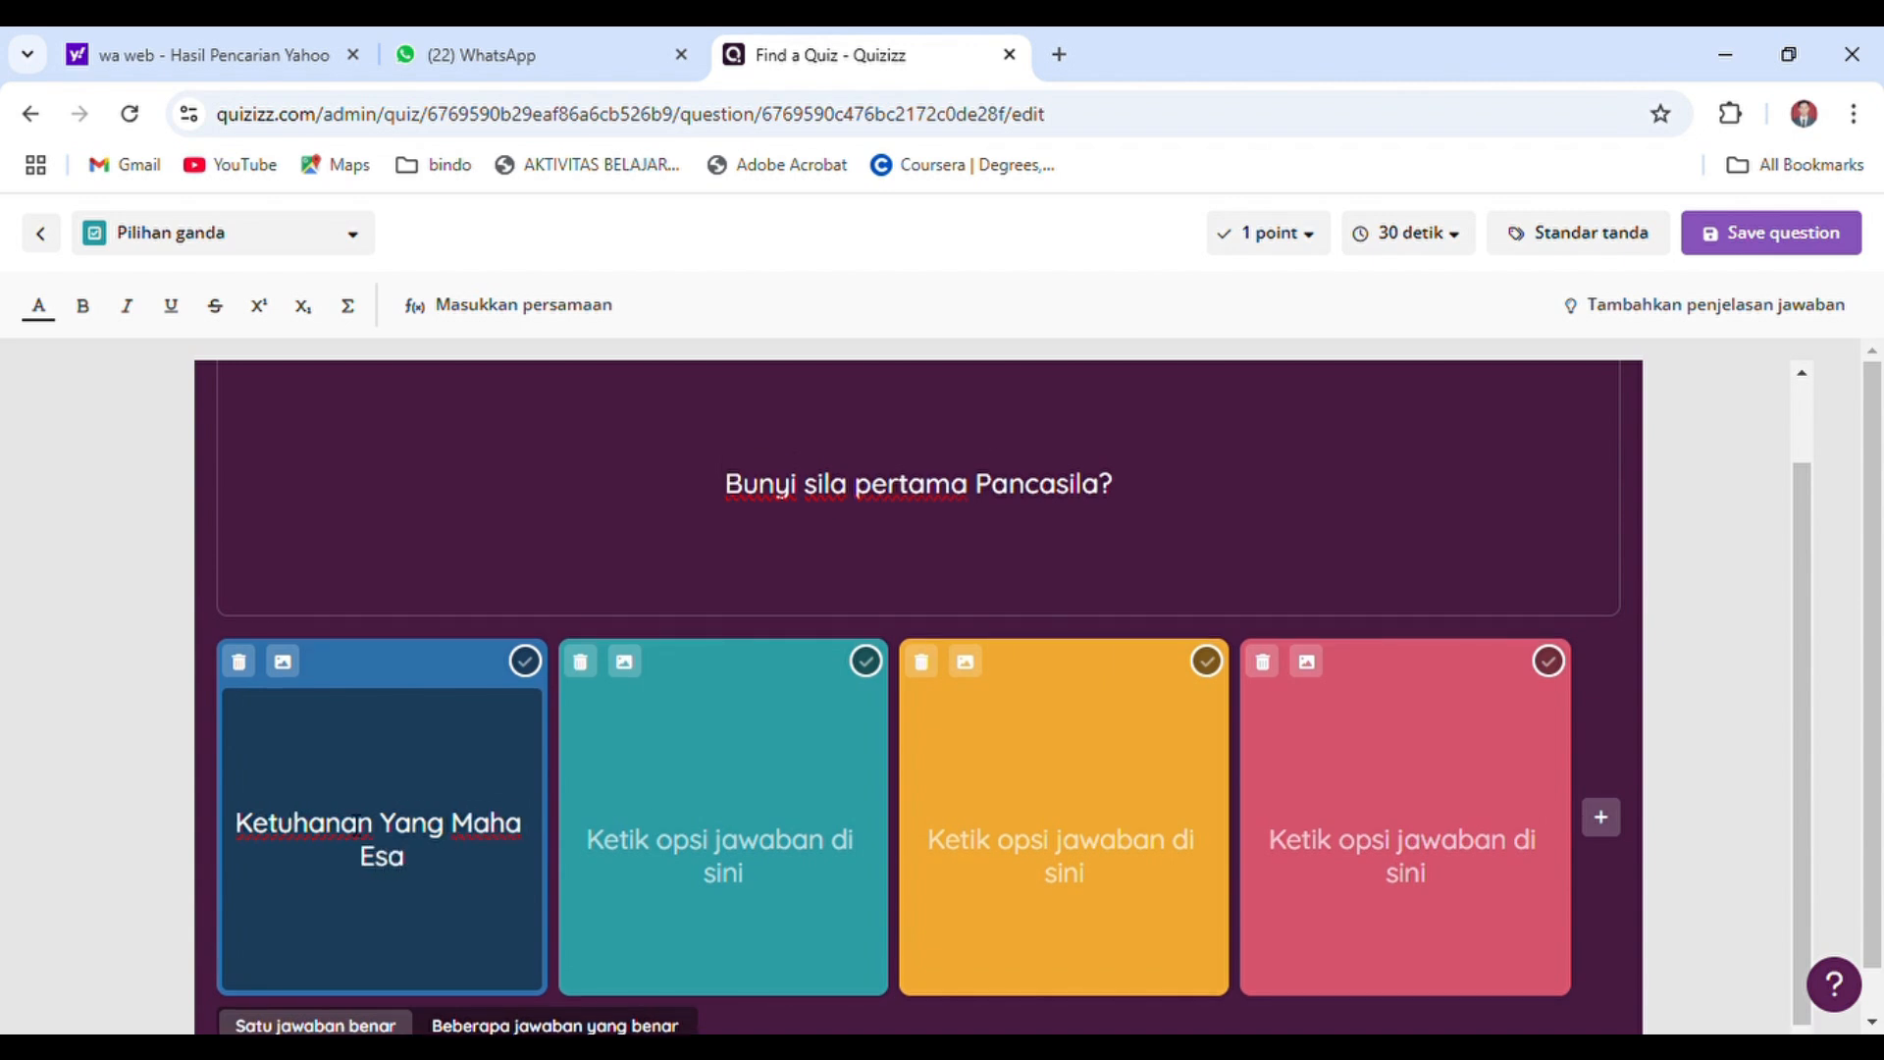
Fill the second answer option, the teal one, with "Kemanusiaan yang adil dan beradab"
{"action": "left_click", "coordinate": [695, 847]}
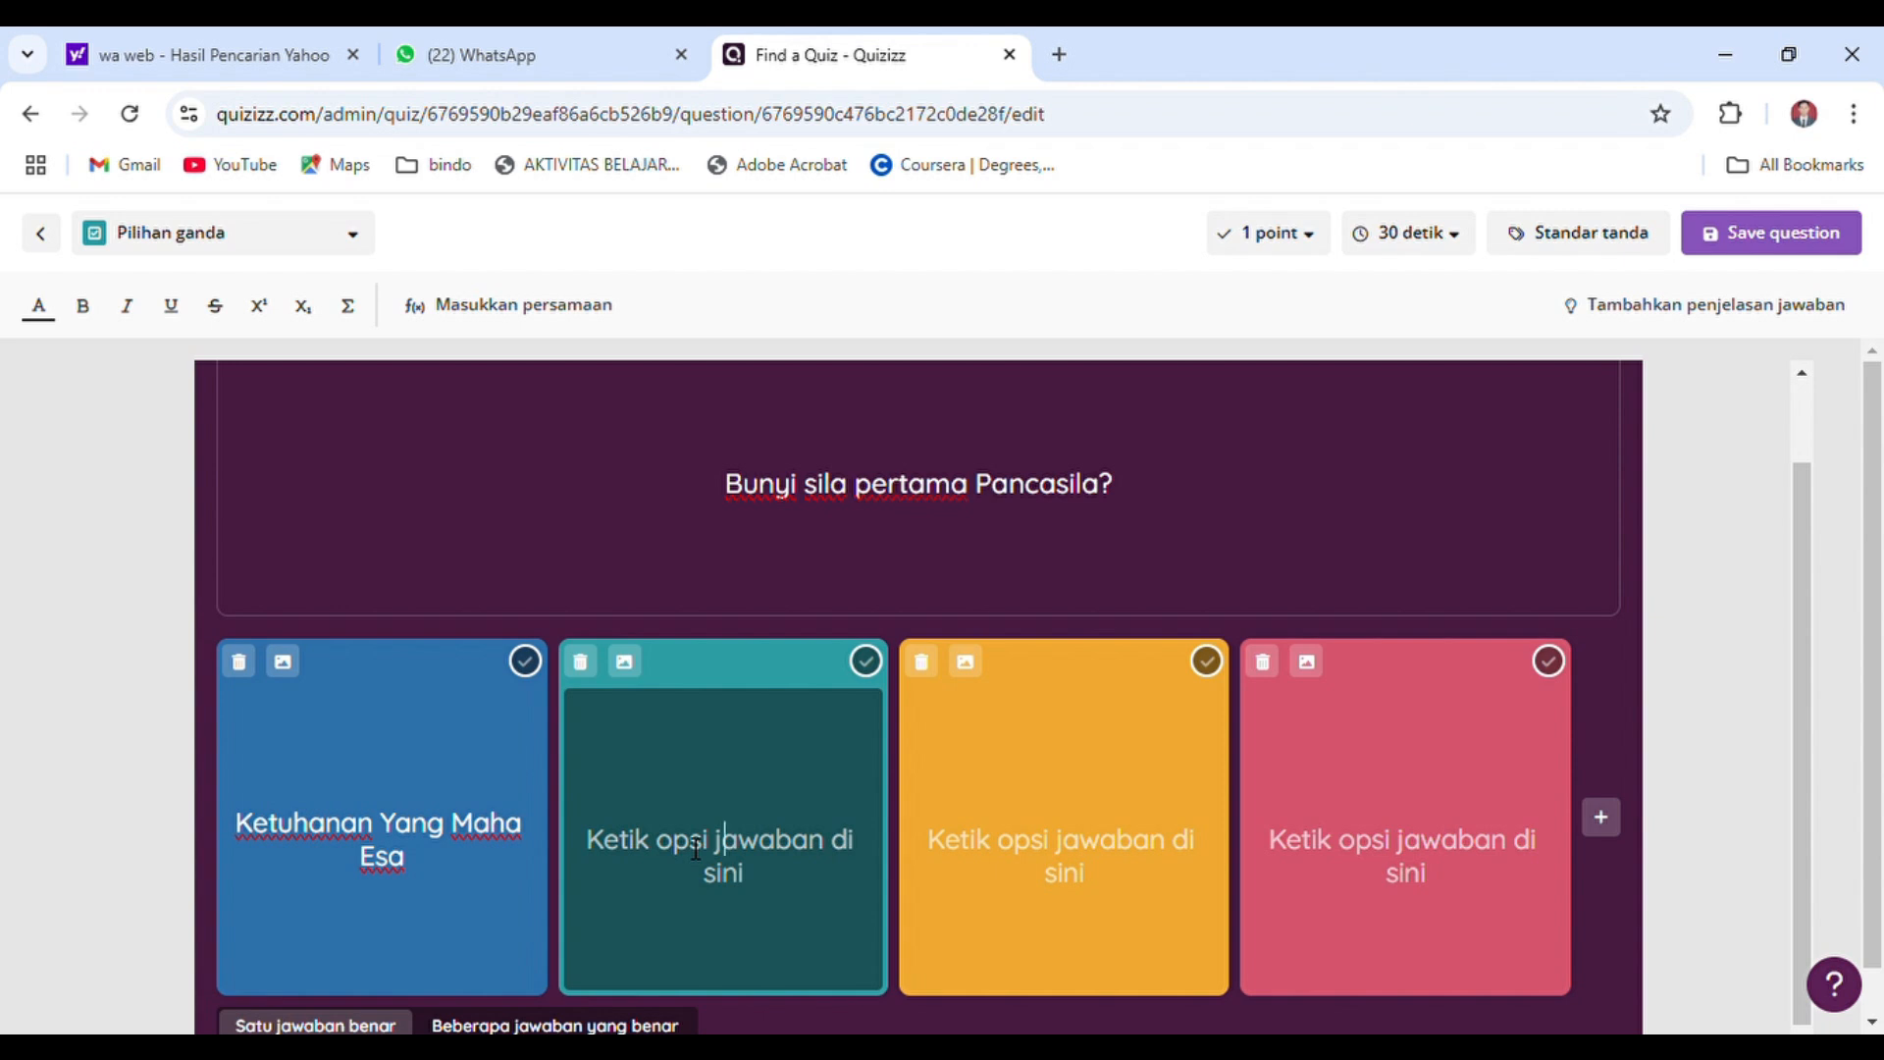
{"action": "type", "text": "Kemanusian"}
{"action": "key", "text": "BackSpace"}
{"action": "key", "text": "BackSpace"}
{"action": "type", "text": "aan yang ada"}
{"action": "key", "text": "BackSpace"}
{"action": "type", "text": "il dan beradab"}
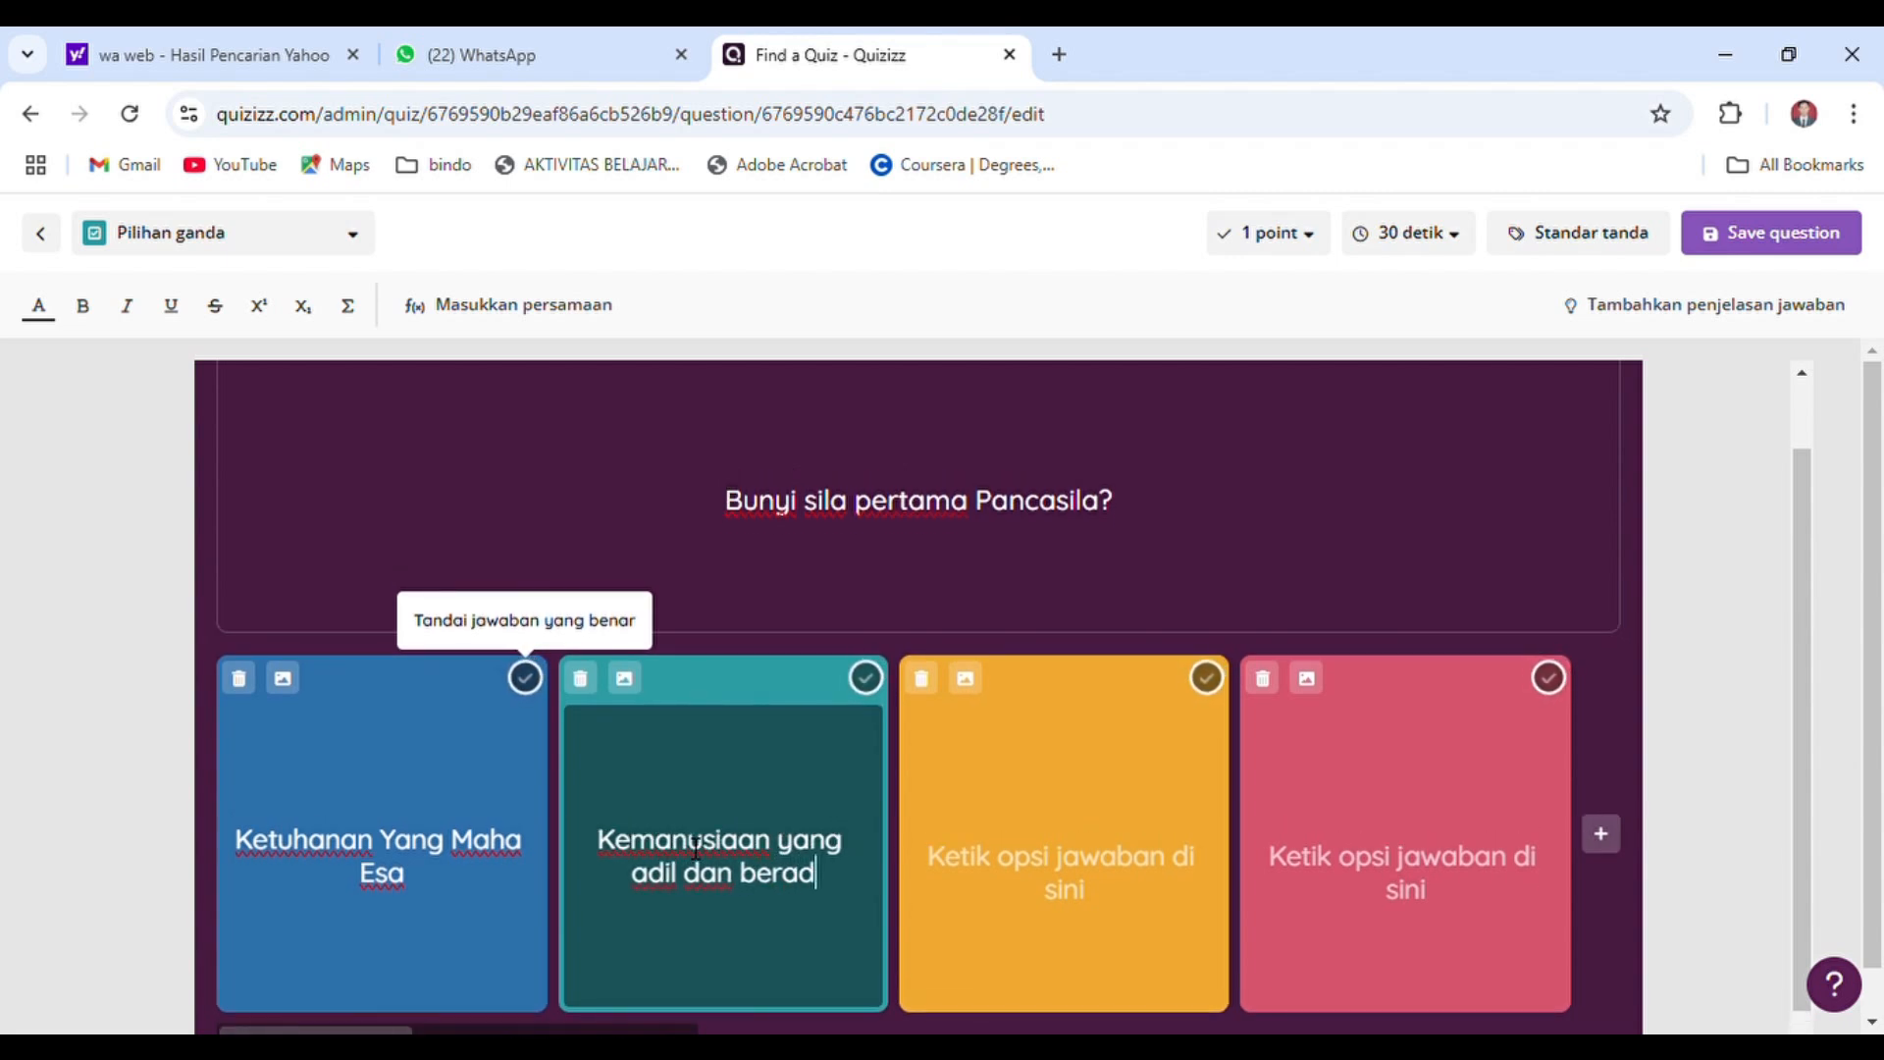
Fill the third answer option, the yellow one, with "Persatuan Indonesia"
{"action": "left_click", "coordinate": [1000, 881]}
{"action": "type", "text": "Persa"}
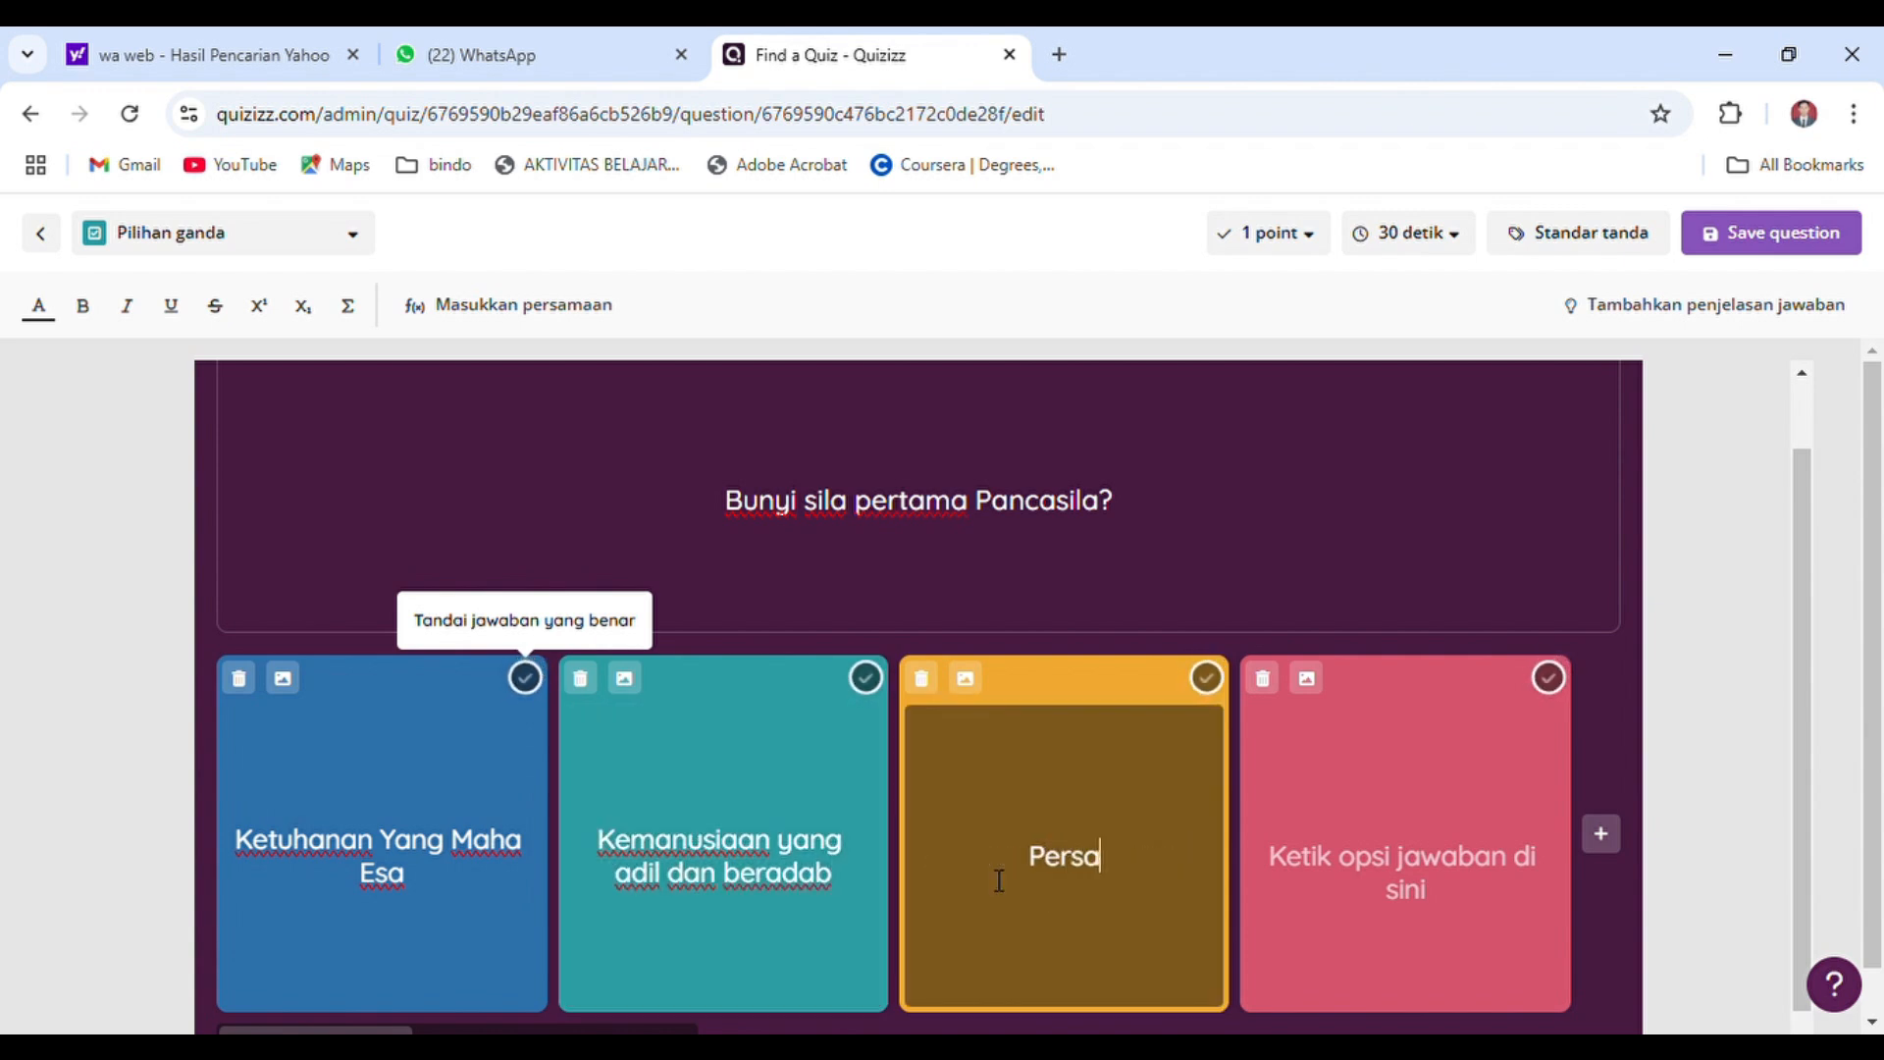
{"action": "type", "text": "tuan Indonesia"}
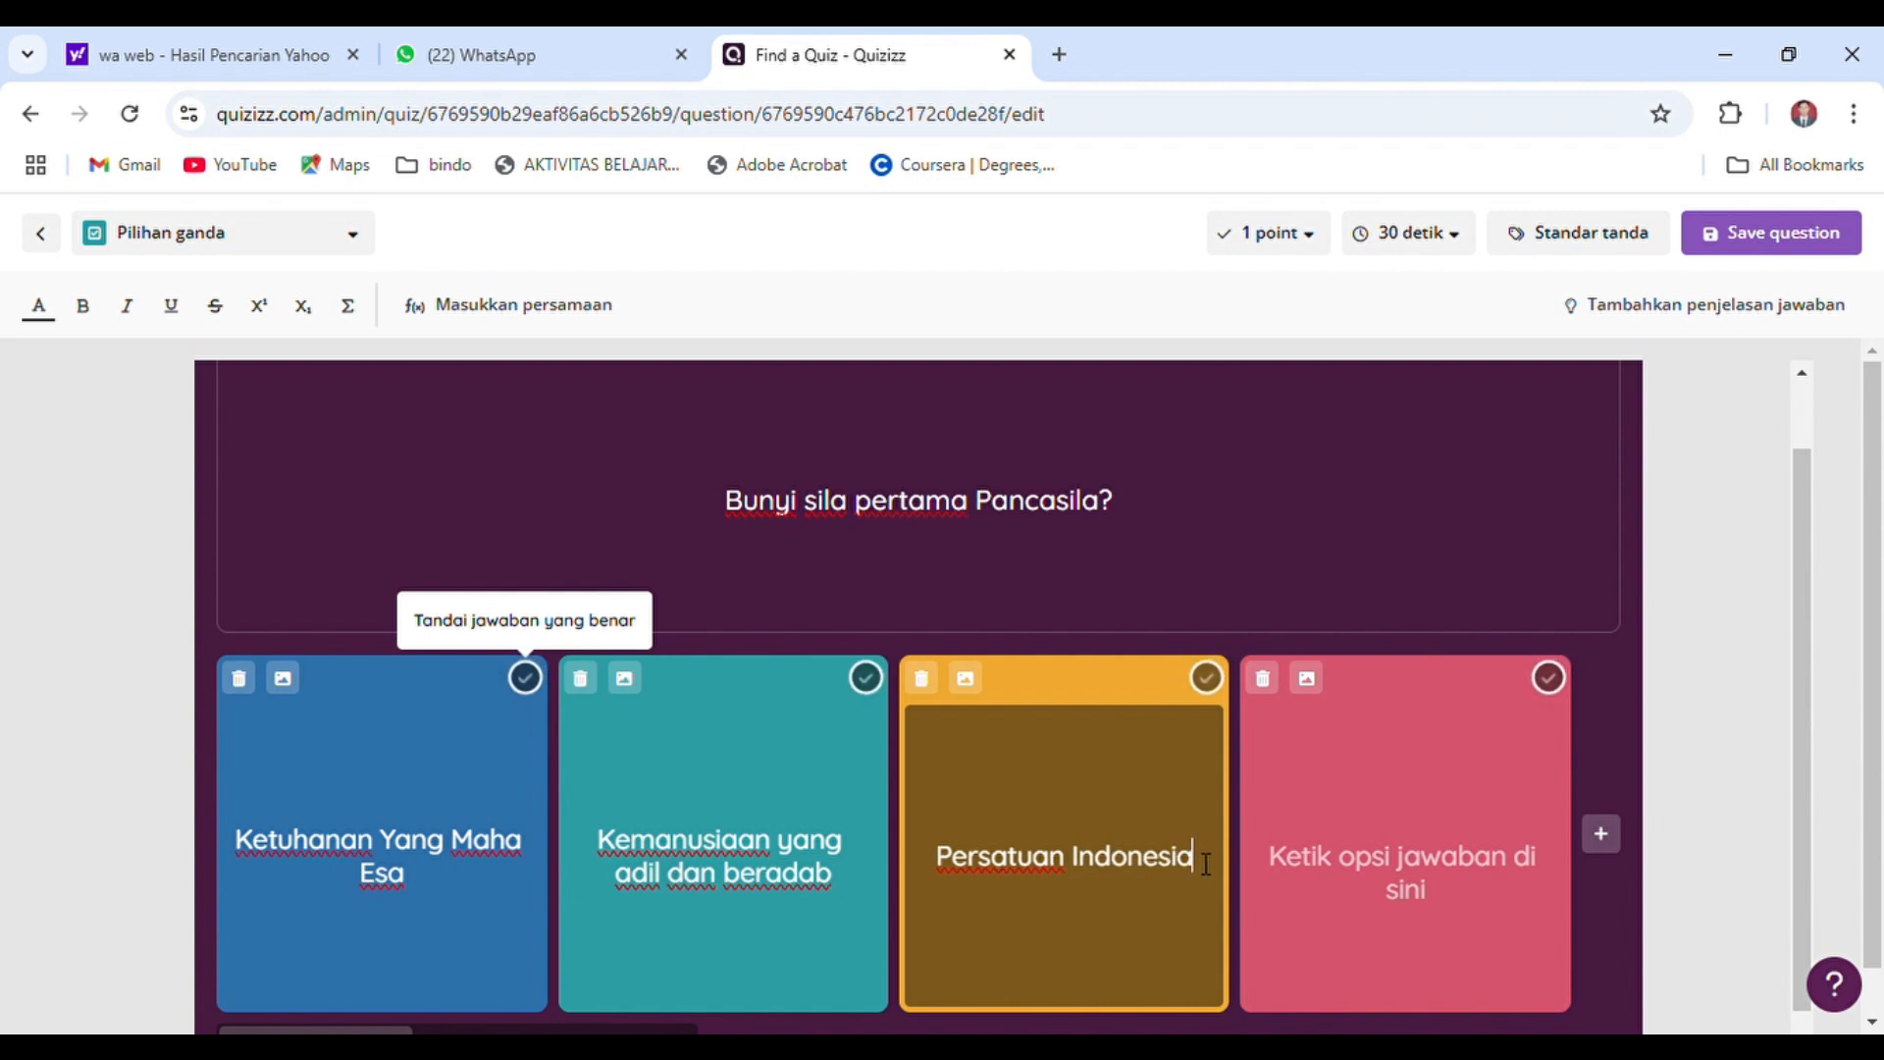
Fill the fourth answer option, the red one, with "Kerakyatan yang dipimpin oleh hikmat kebijaksanaan dalam permusyawaratan perwakilan"
{"action": "left_click", "coordinate": [1330, 868]}
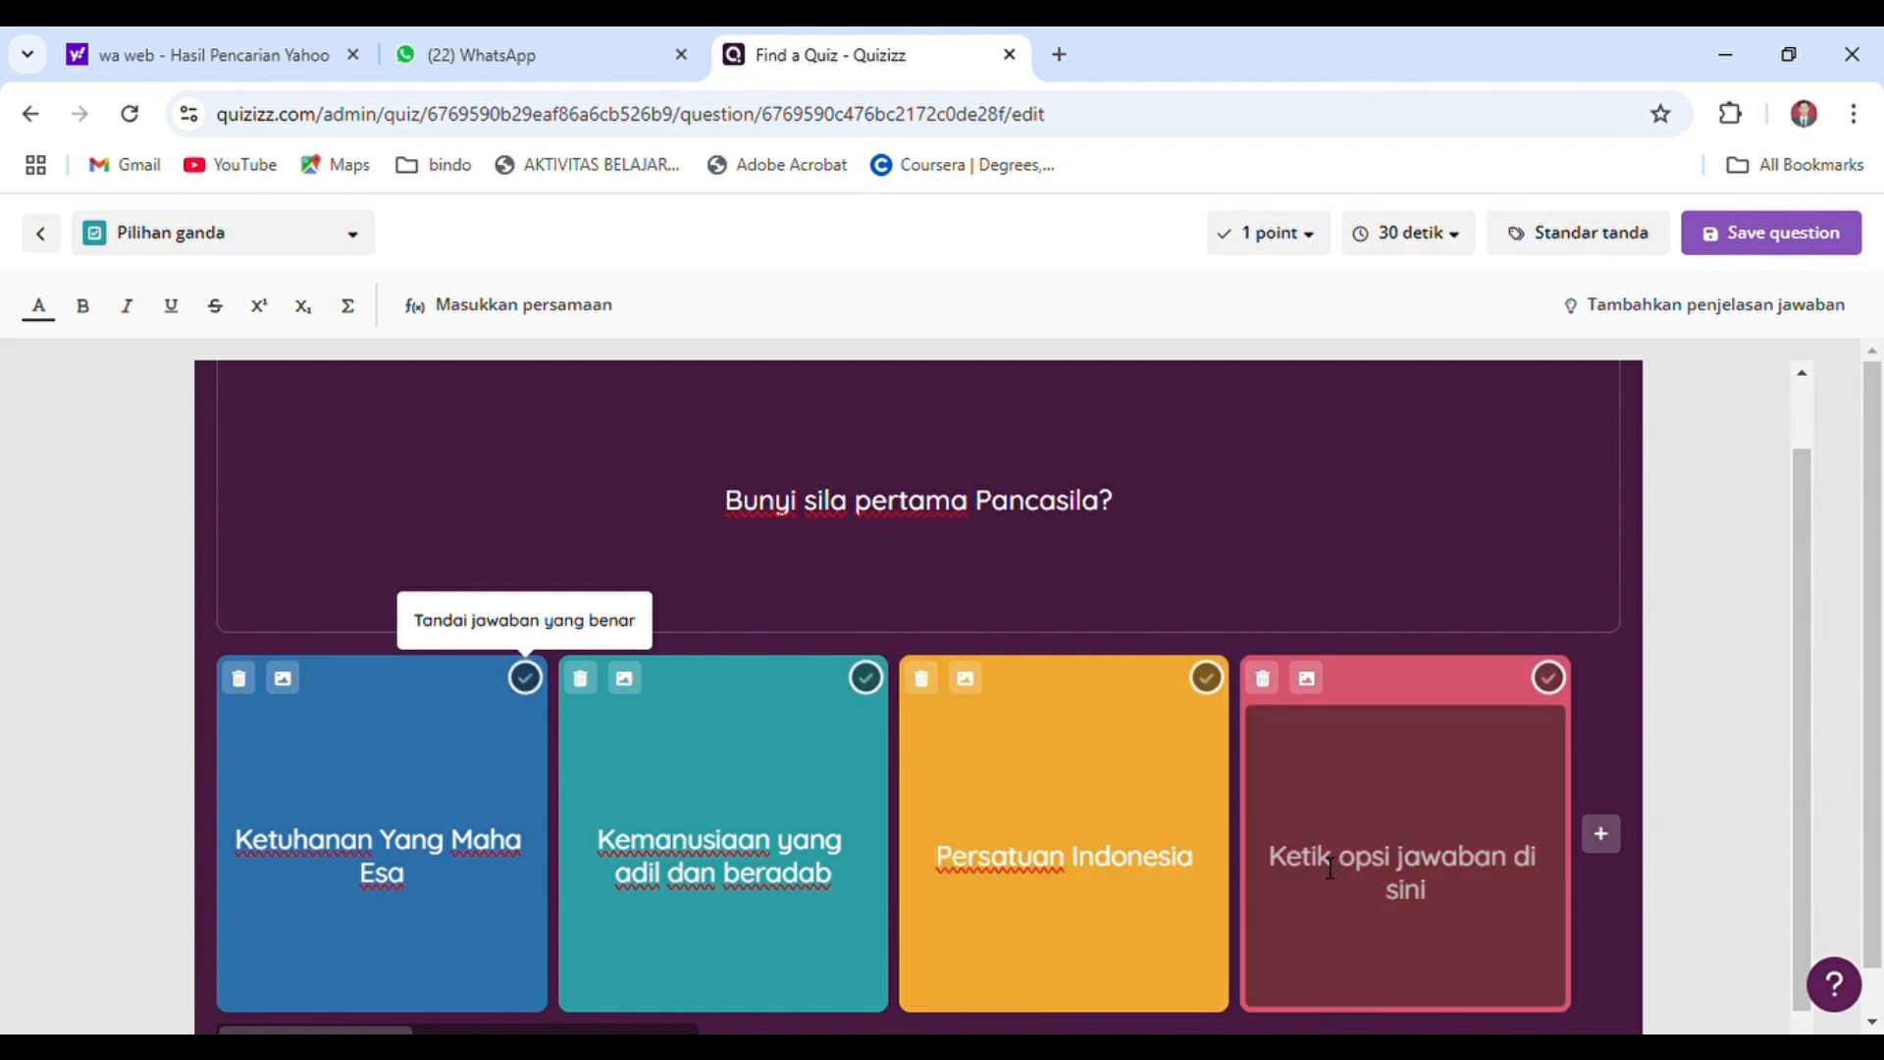
{"action": "type", "text": "Kerak"}
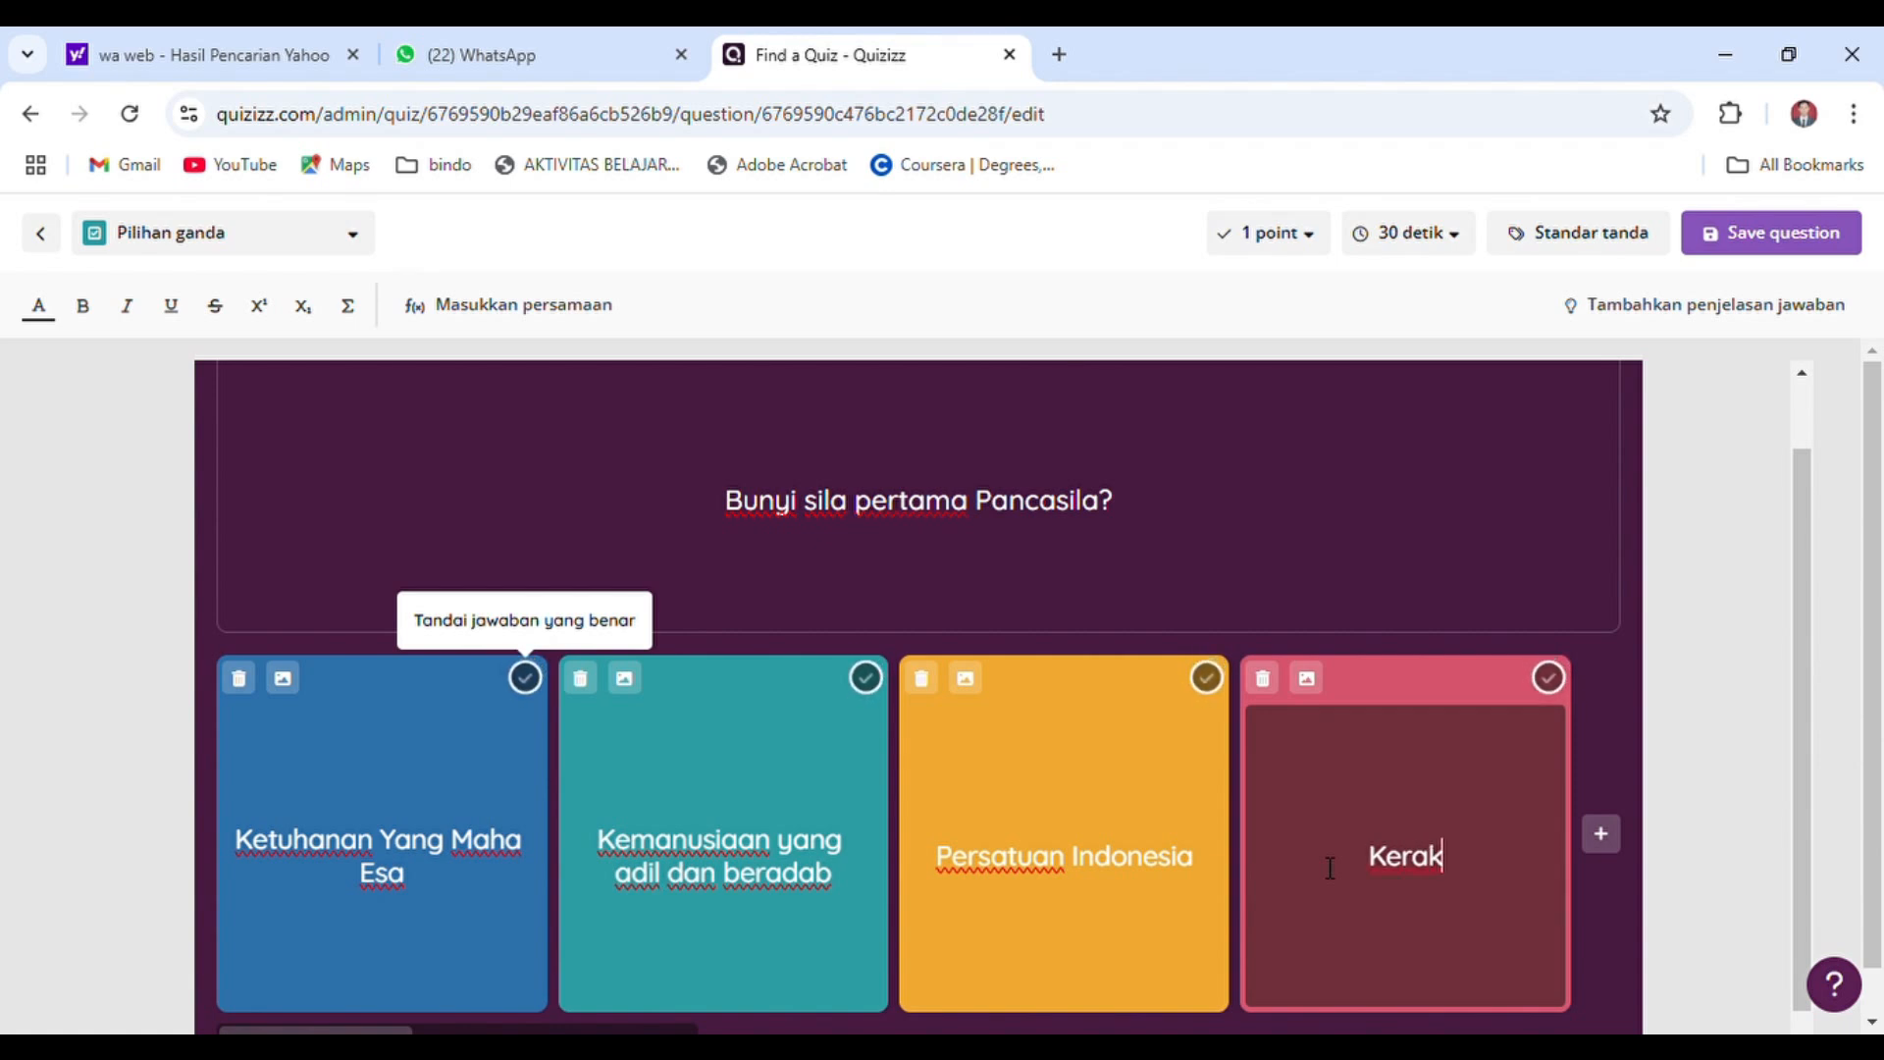
{"action": "type", "text": "yatan yang dipi"}
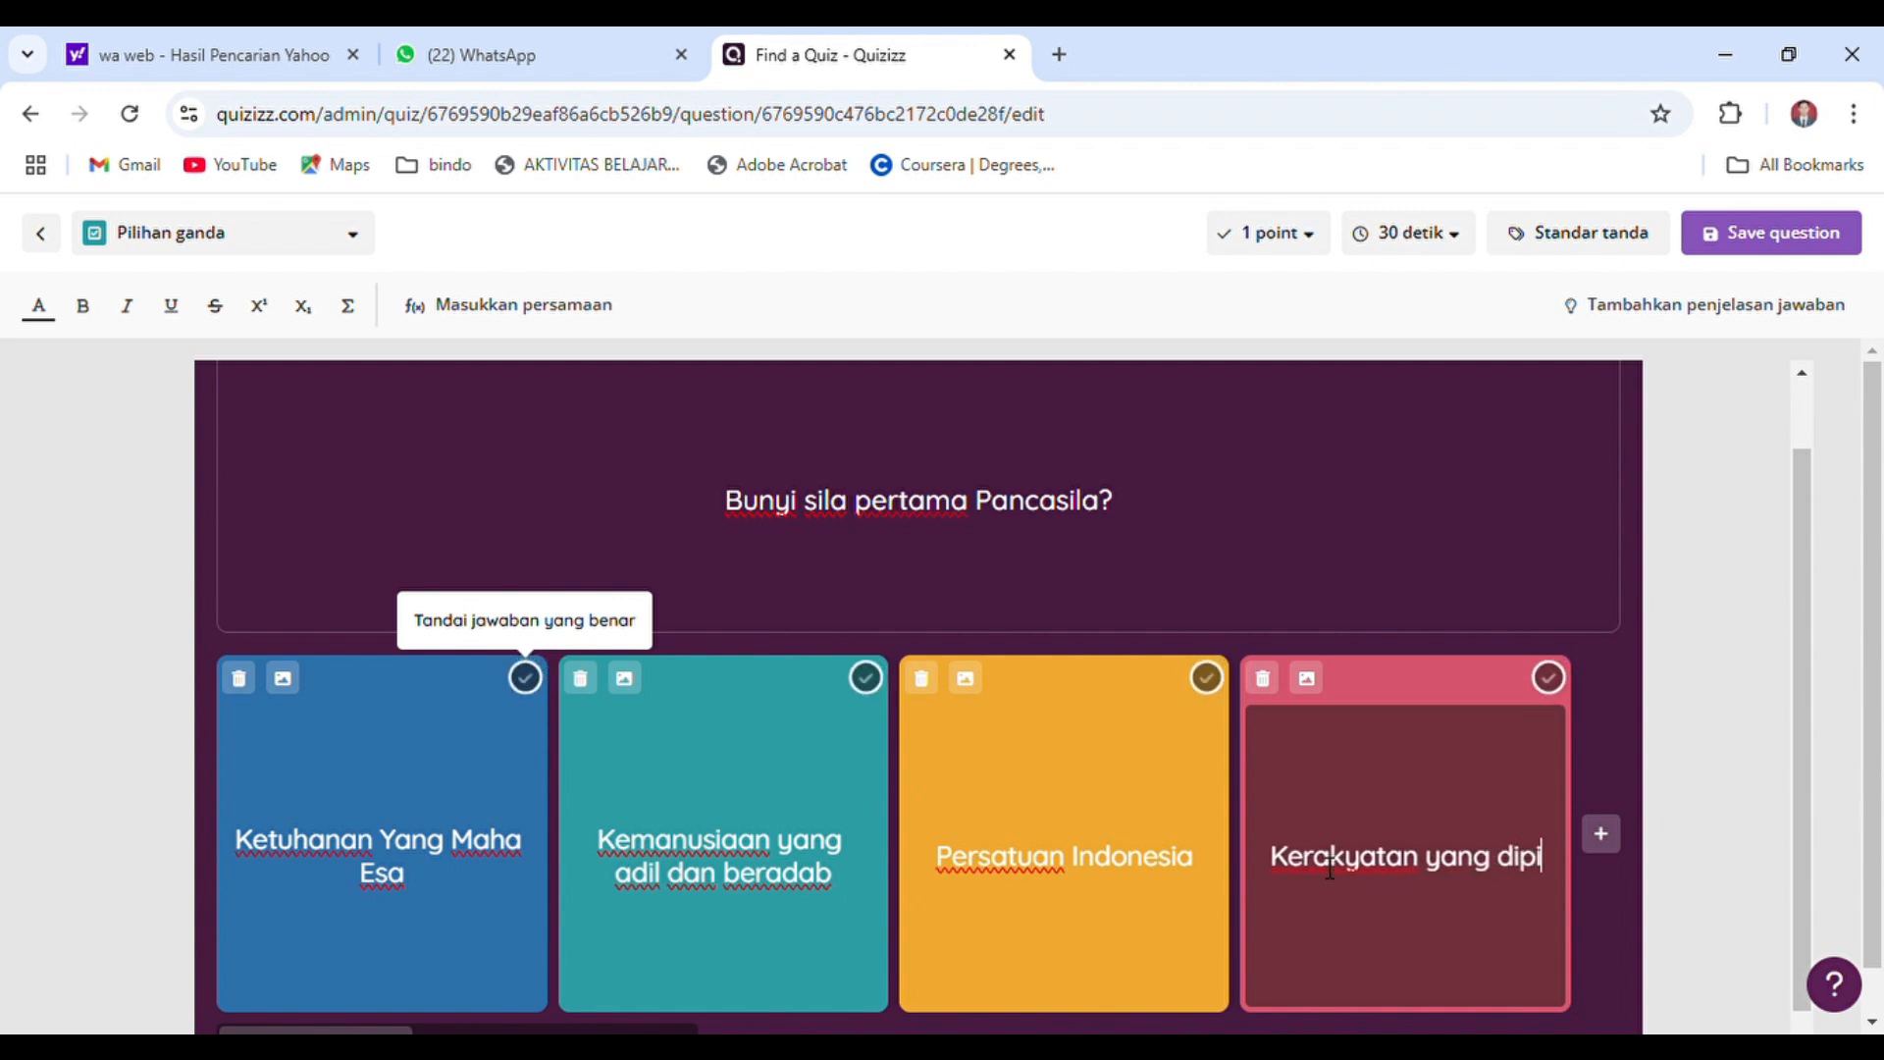
{"action": "type", "text": "mpin oleh "}
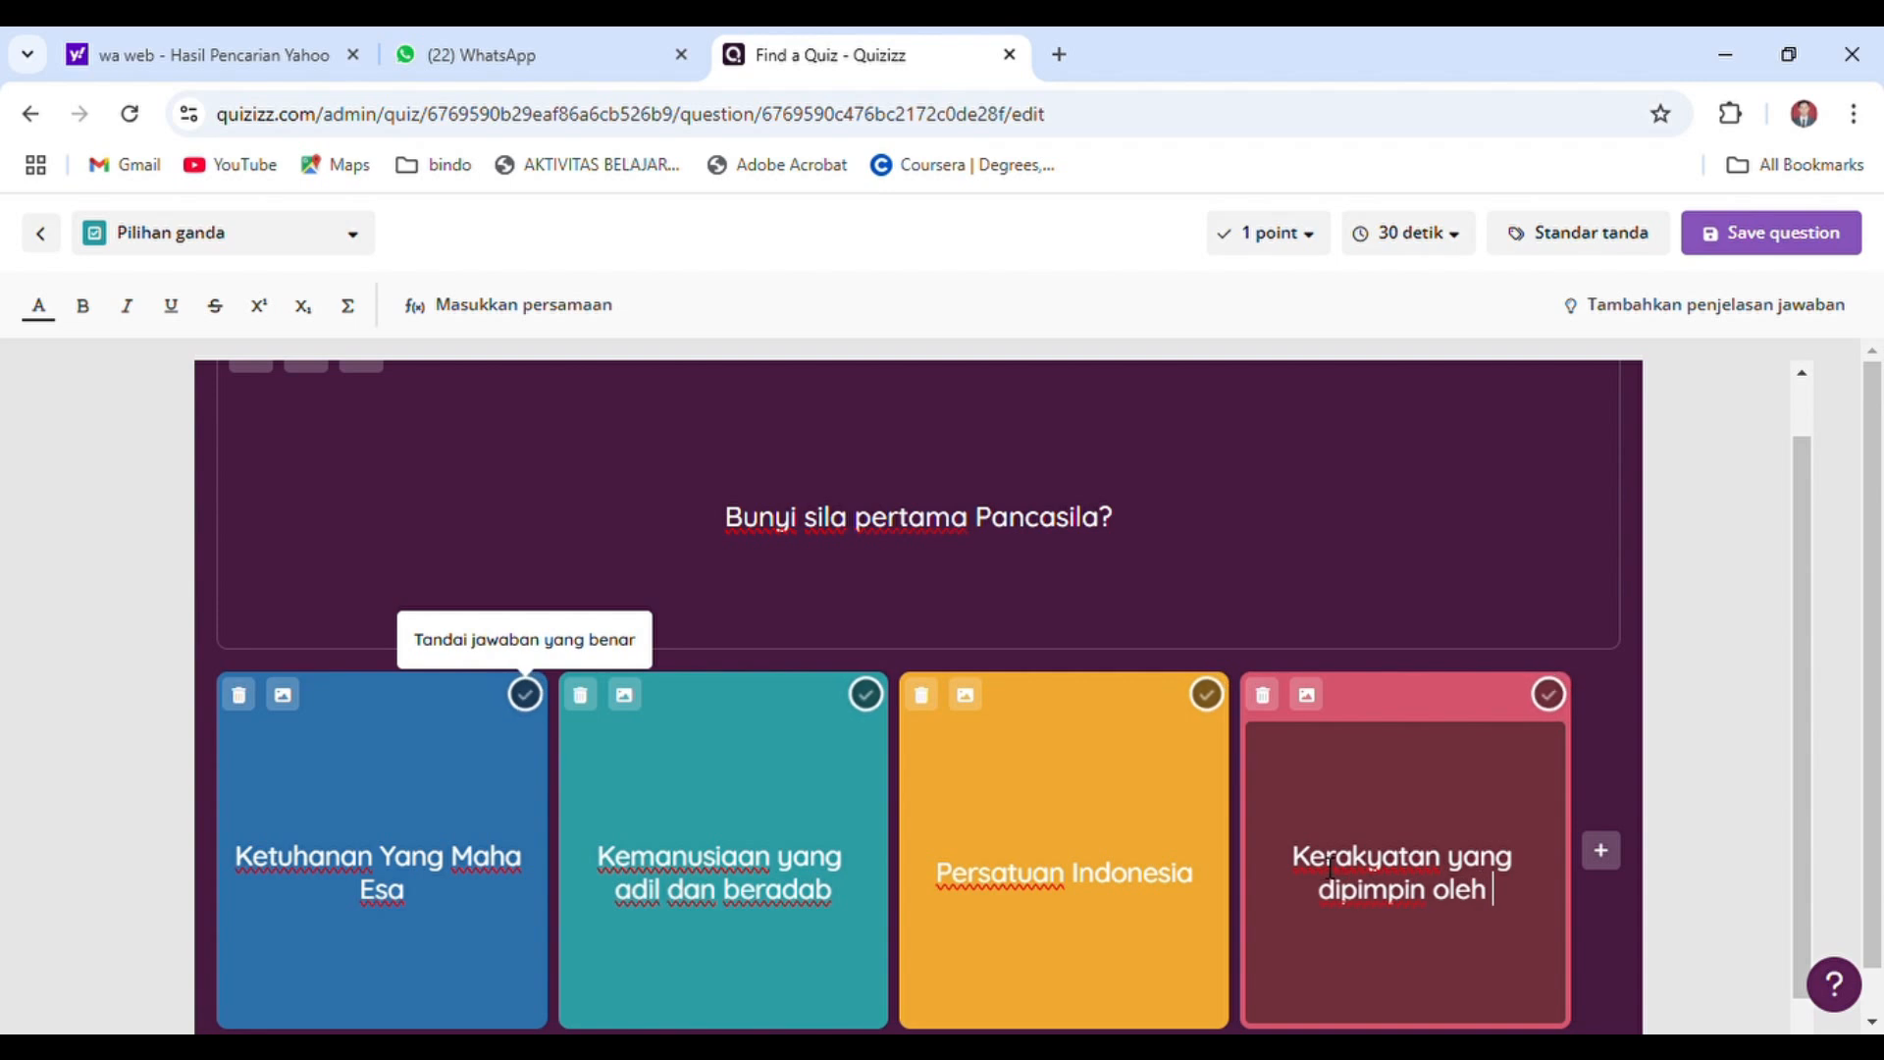
{"action": "type", "text": "hikmat kebijaksanaan "}
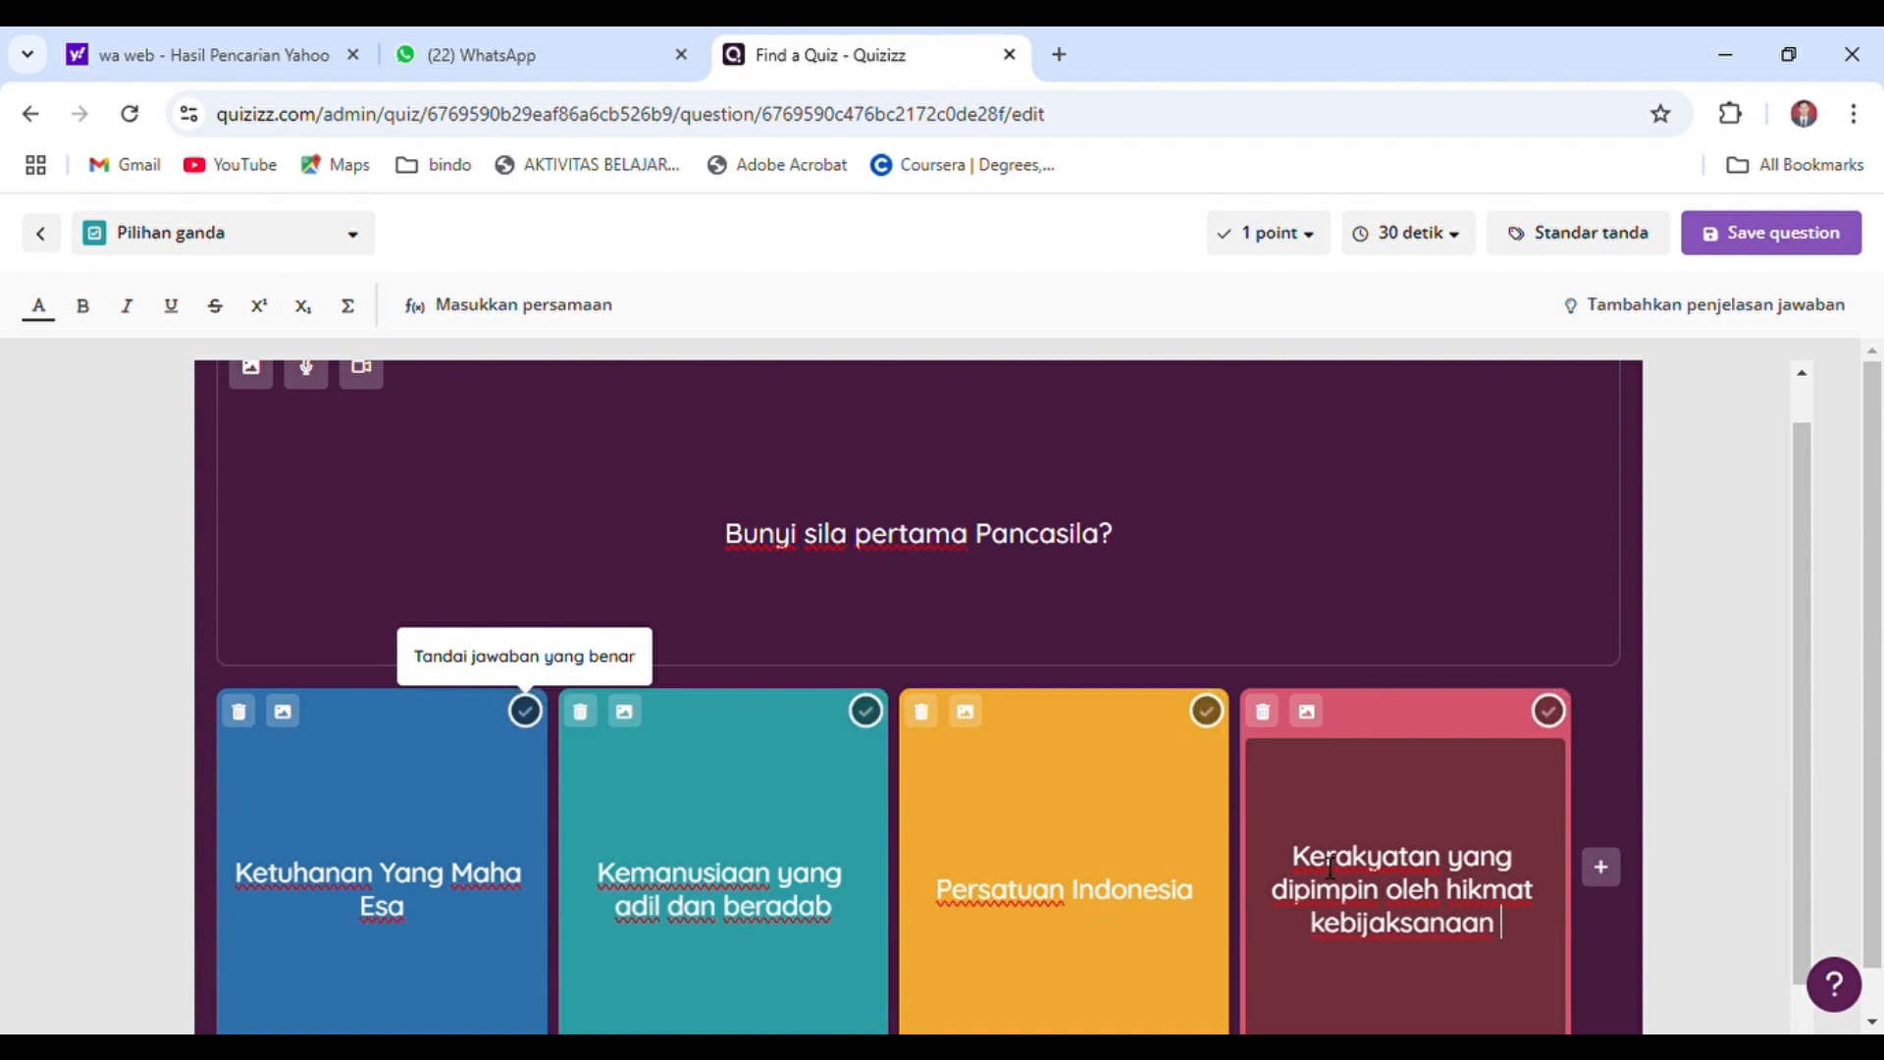
{"action": "type", "text": "dalam permusyawaratan p"}
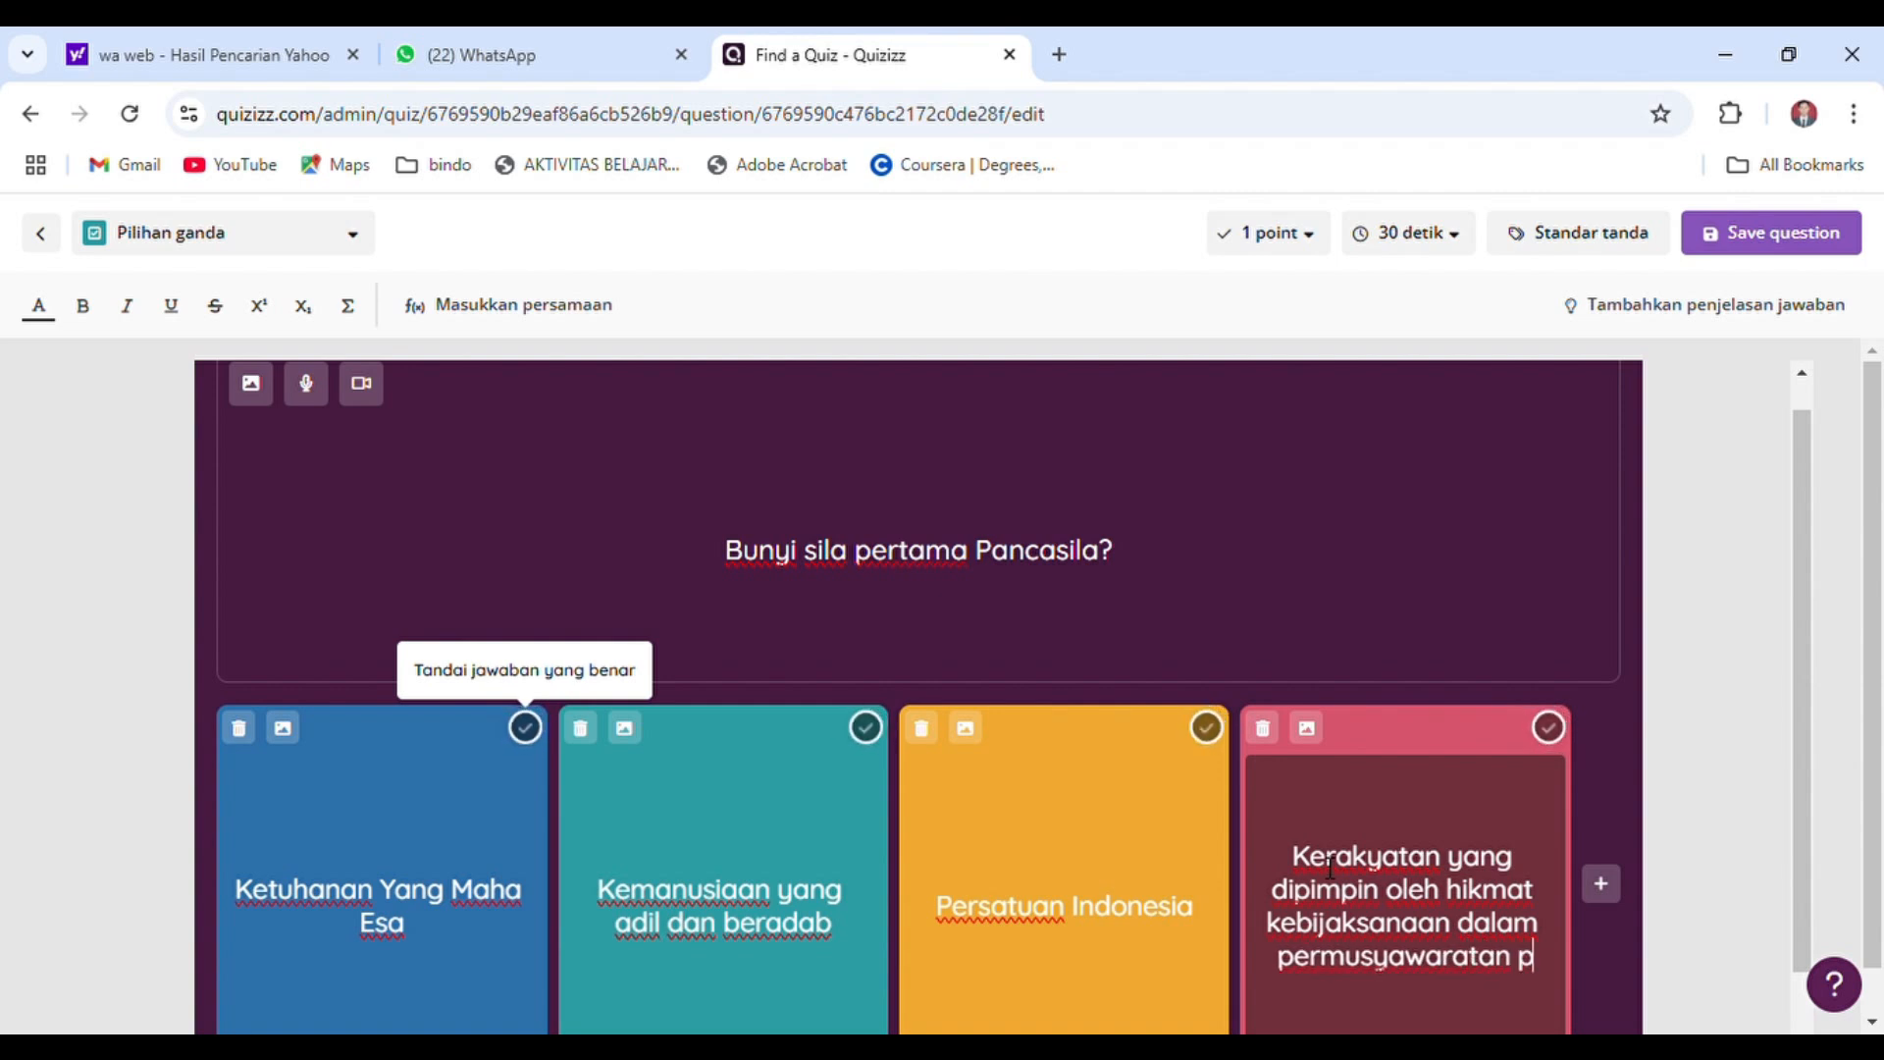
{"action": "type", "text": "erwakilan"}
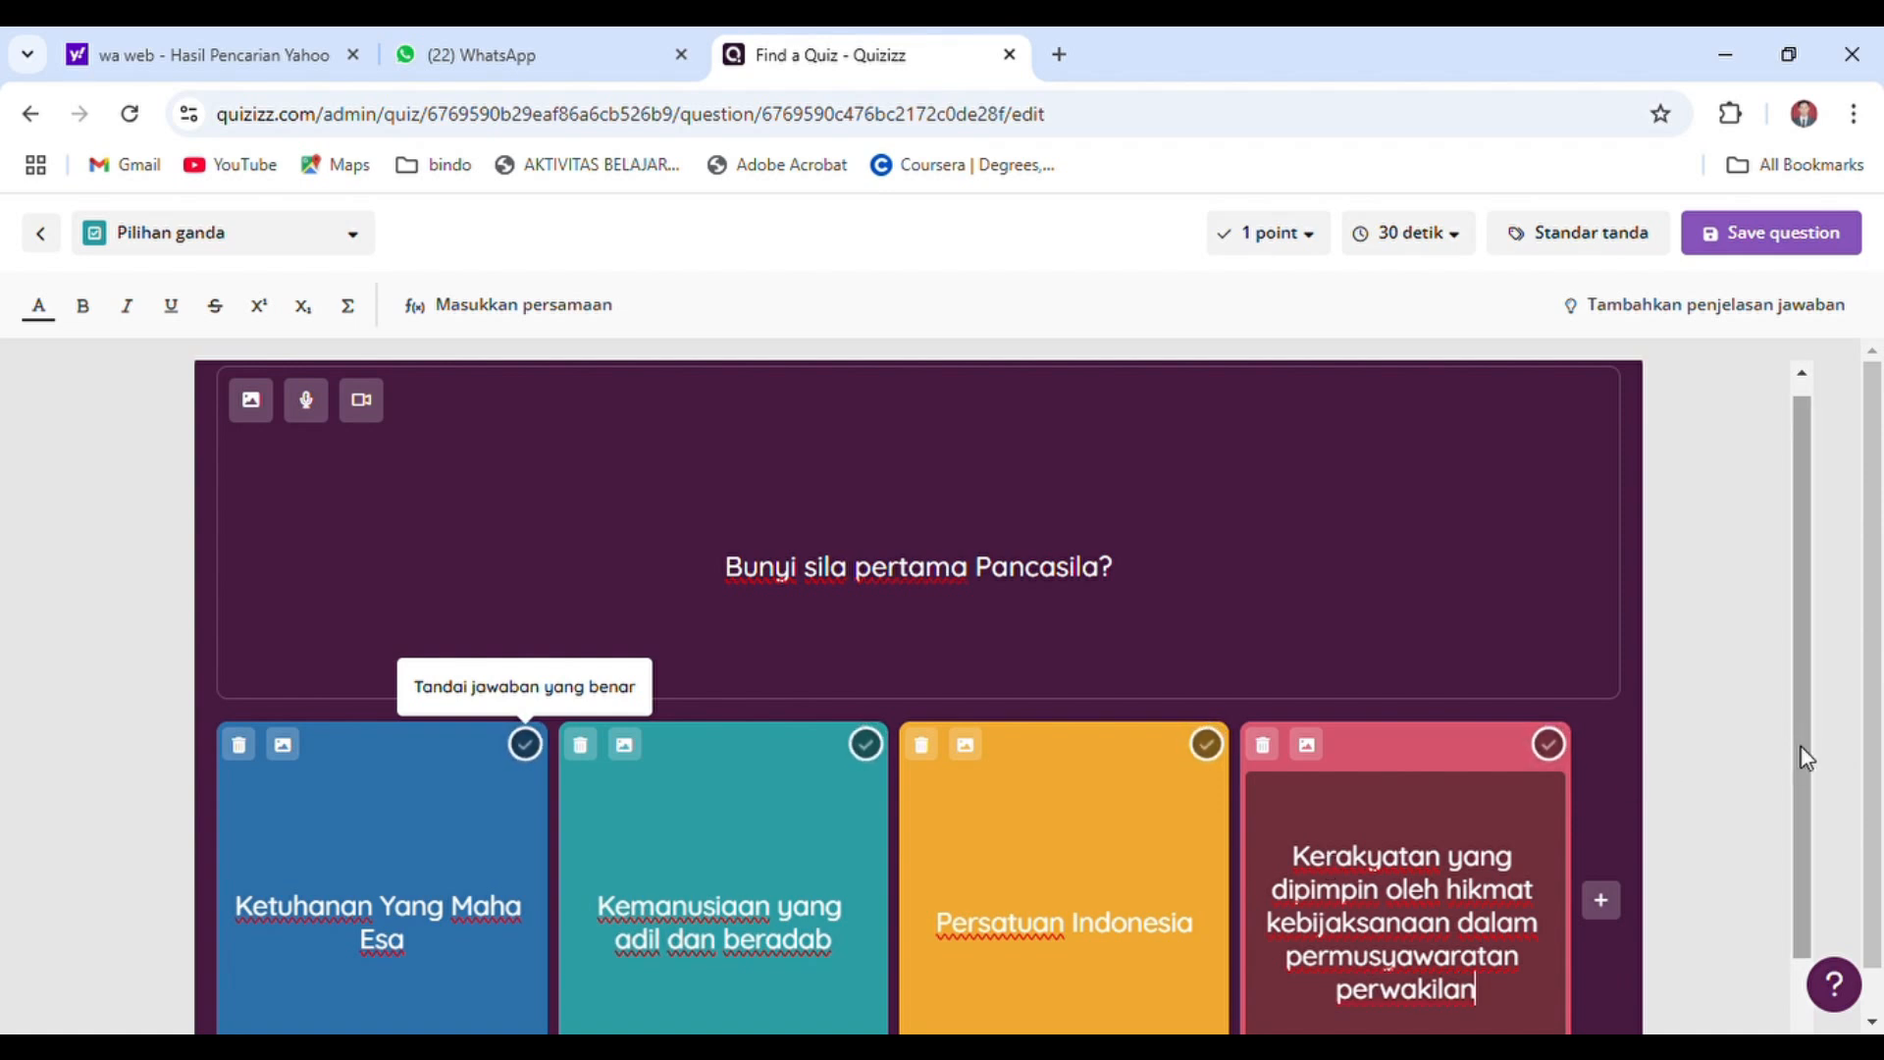
Mark the option "Ketuhanan Yang Maha Esa" as the correct answer to the question
{"action": "scroll", "coordinate": [1806, 756], "scroll_direction": "down", "scroll_amount": 1}
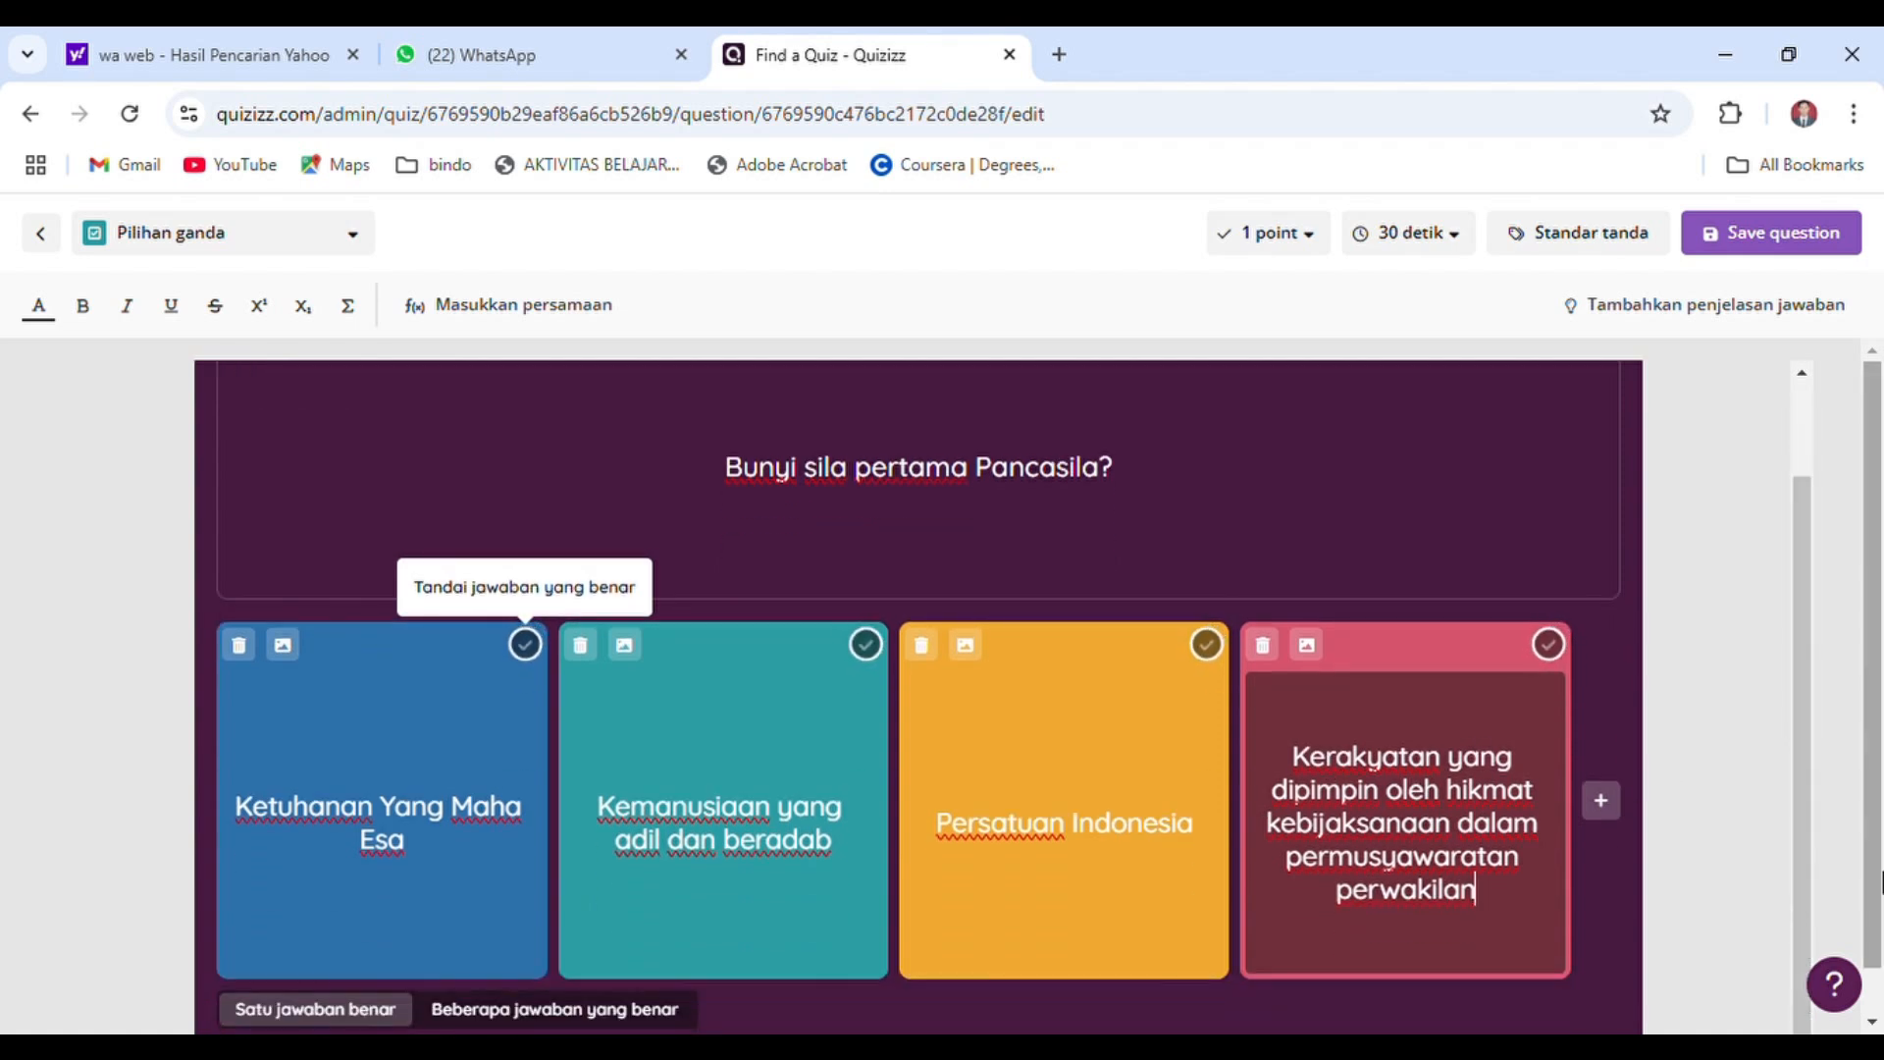
{"action": "scroll", "coordinate": [1874, 878], "scroll_direction": "down", "scroll_amount": 1}
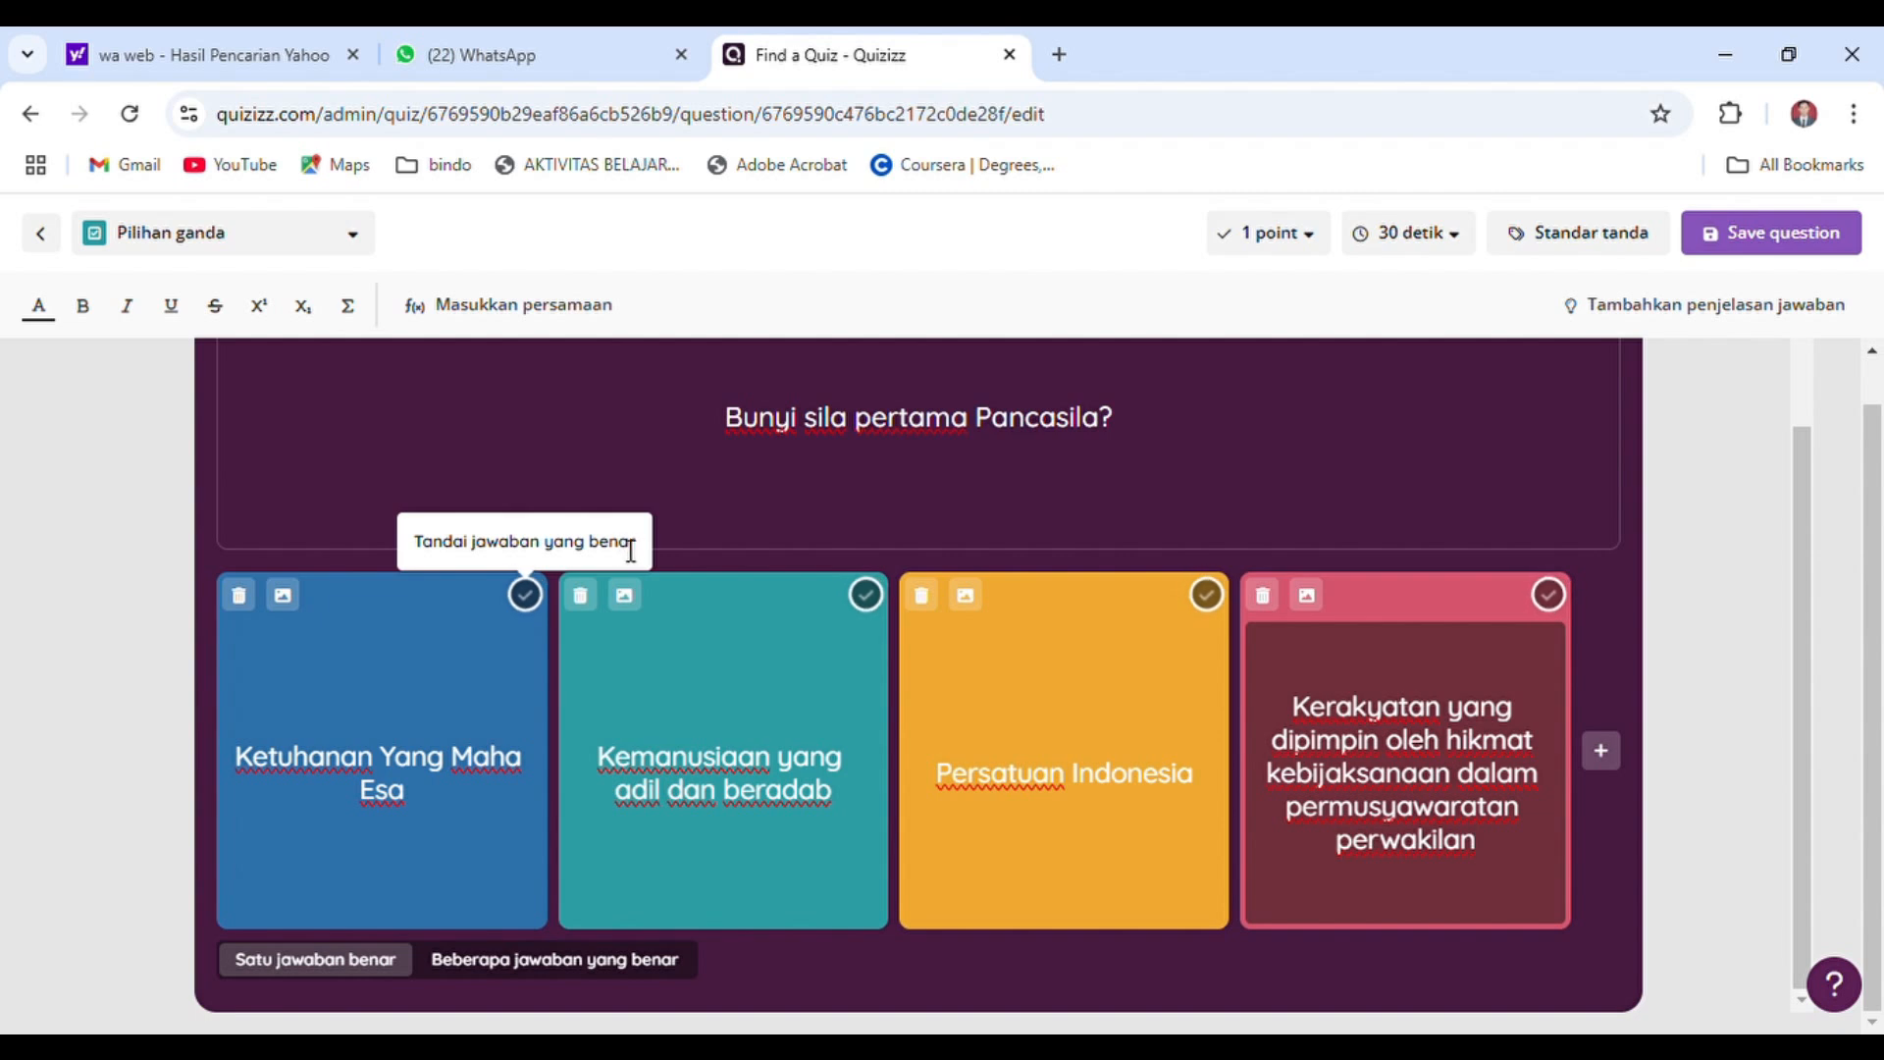
{"action": "left_click", "coordinate": [534, 602]}
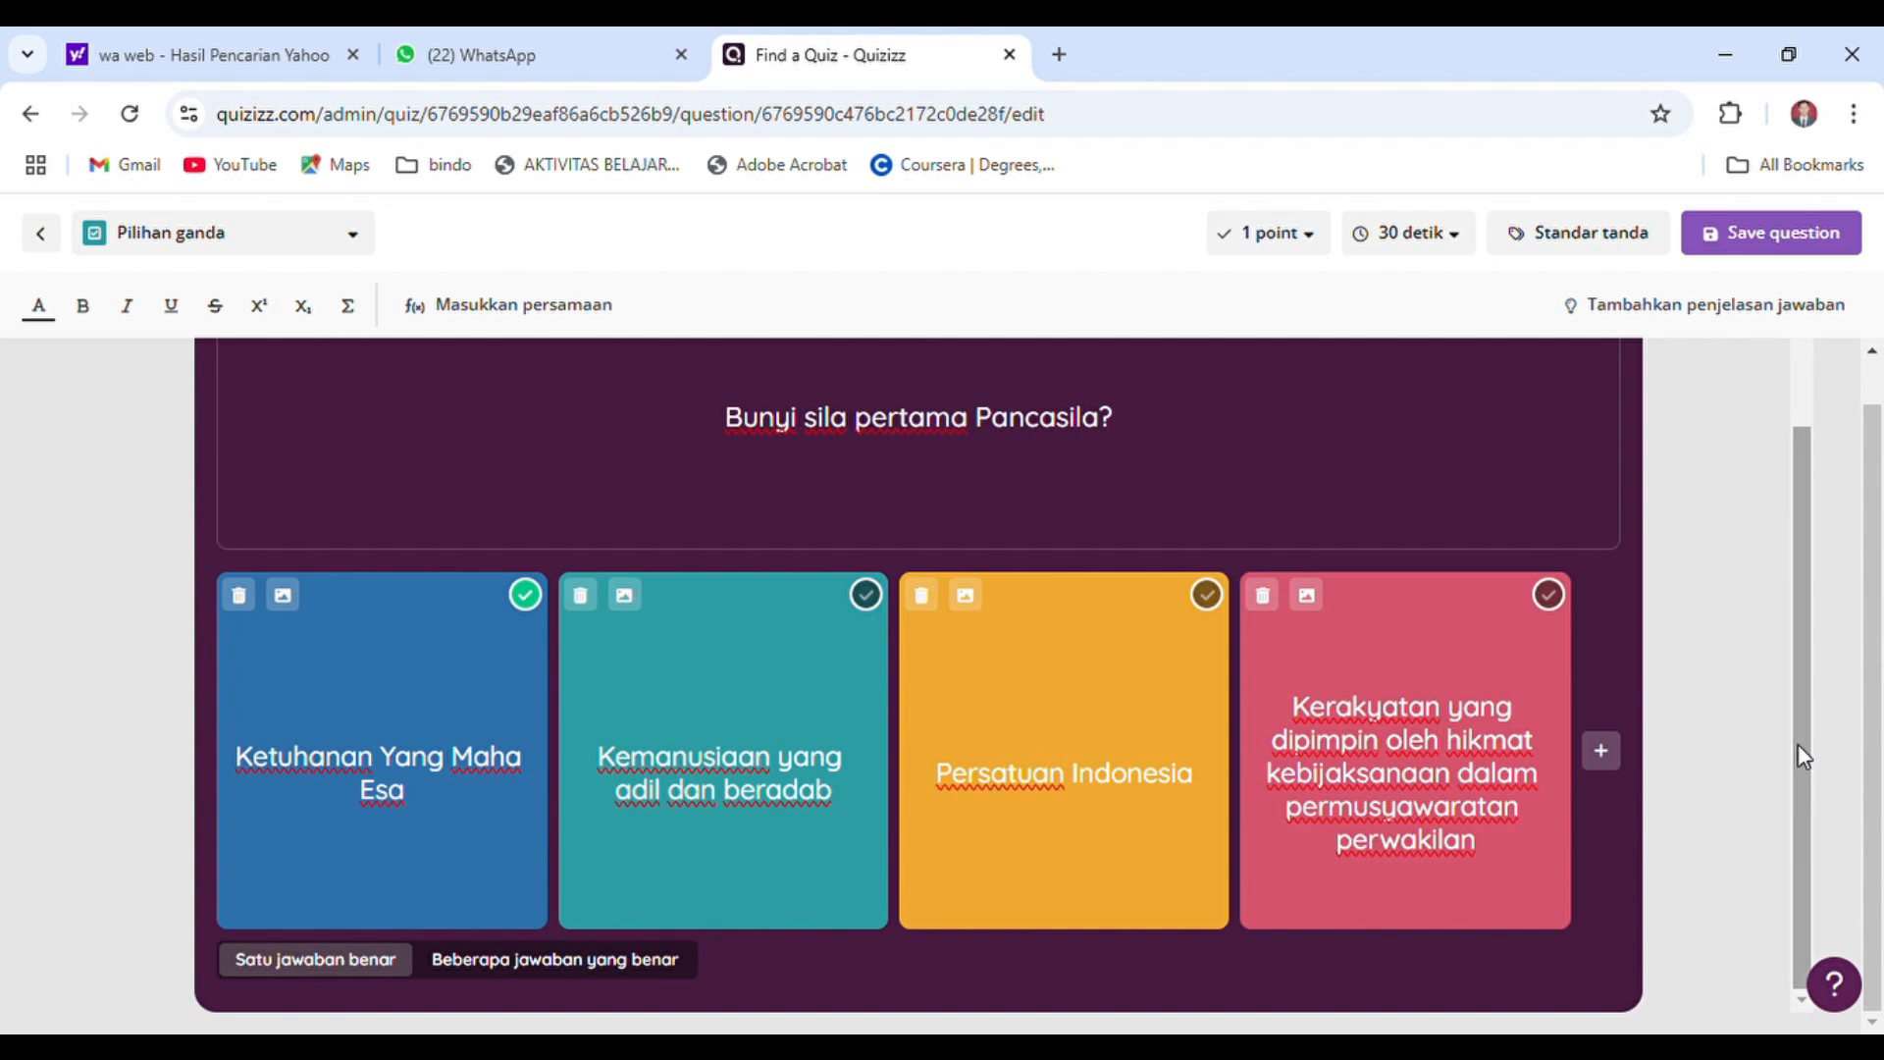
{"action": "left_click", "coordinate": [1304, 257]}
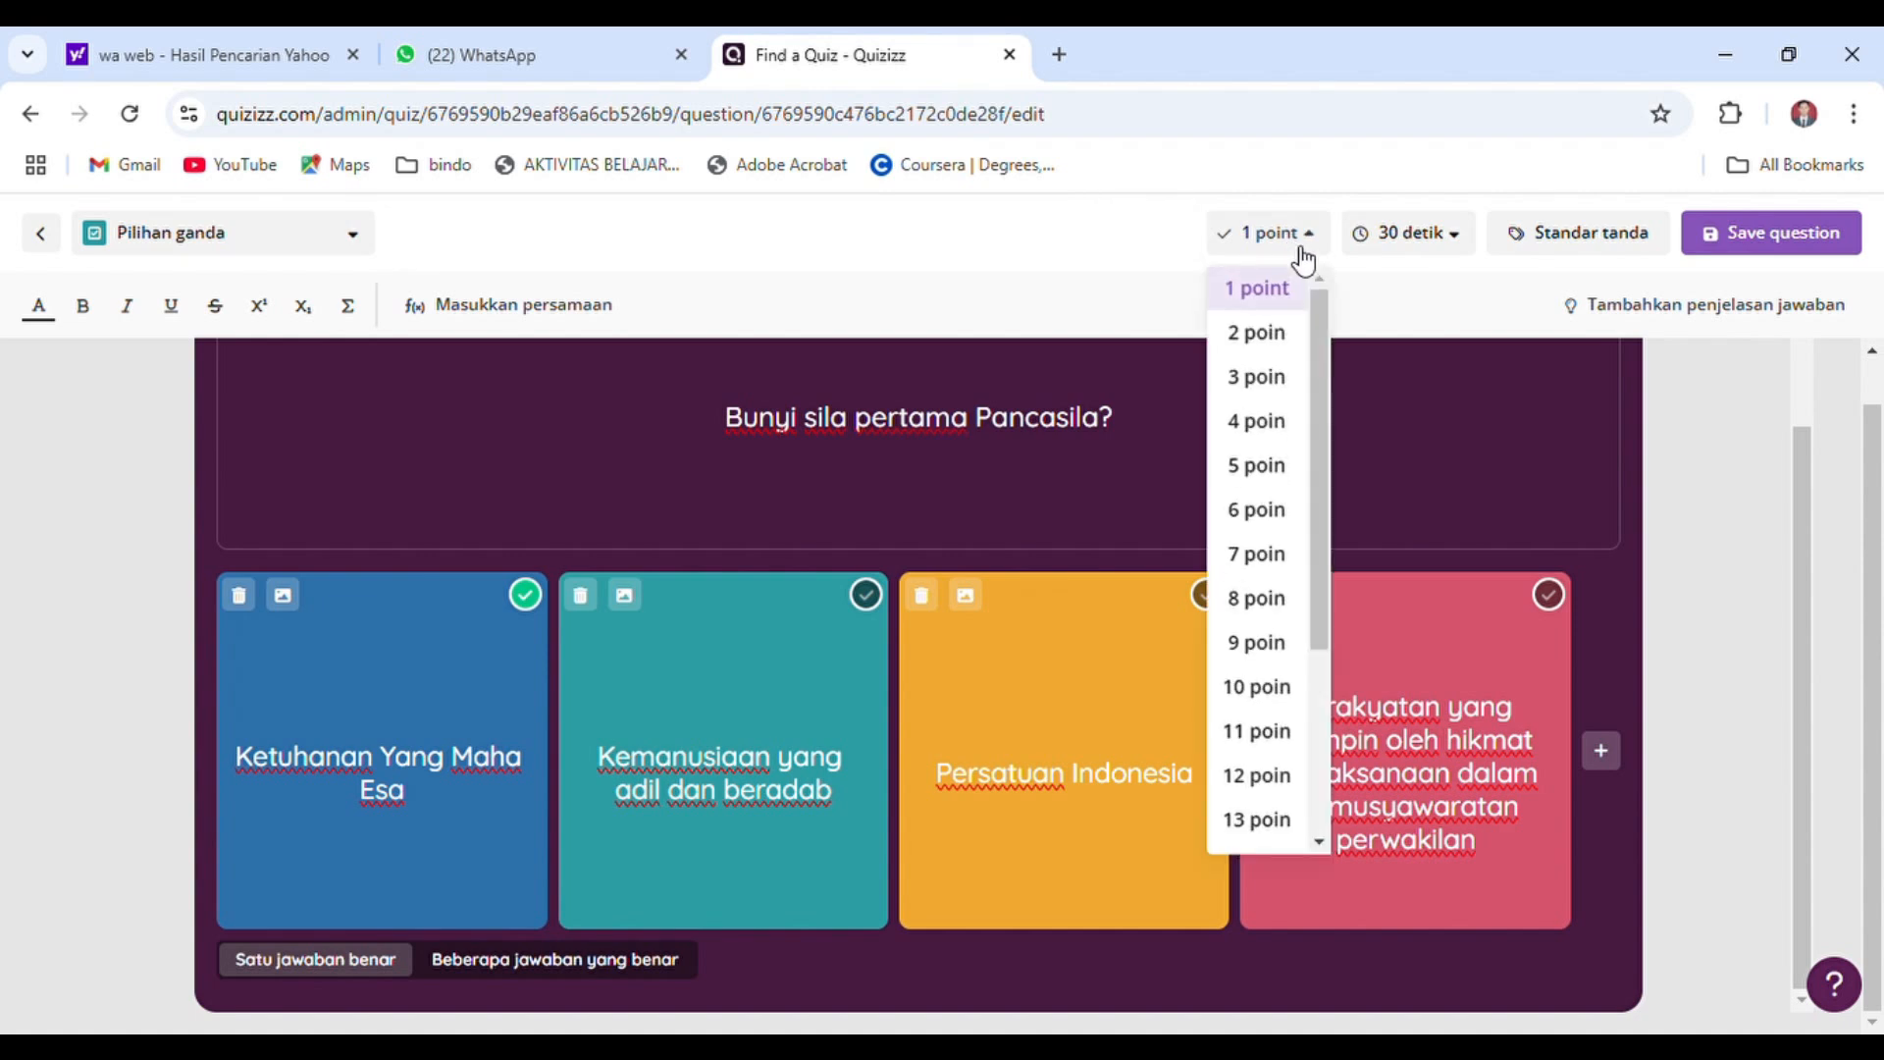
{"action": "left_click", "coordinate": [1303, 257]}
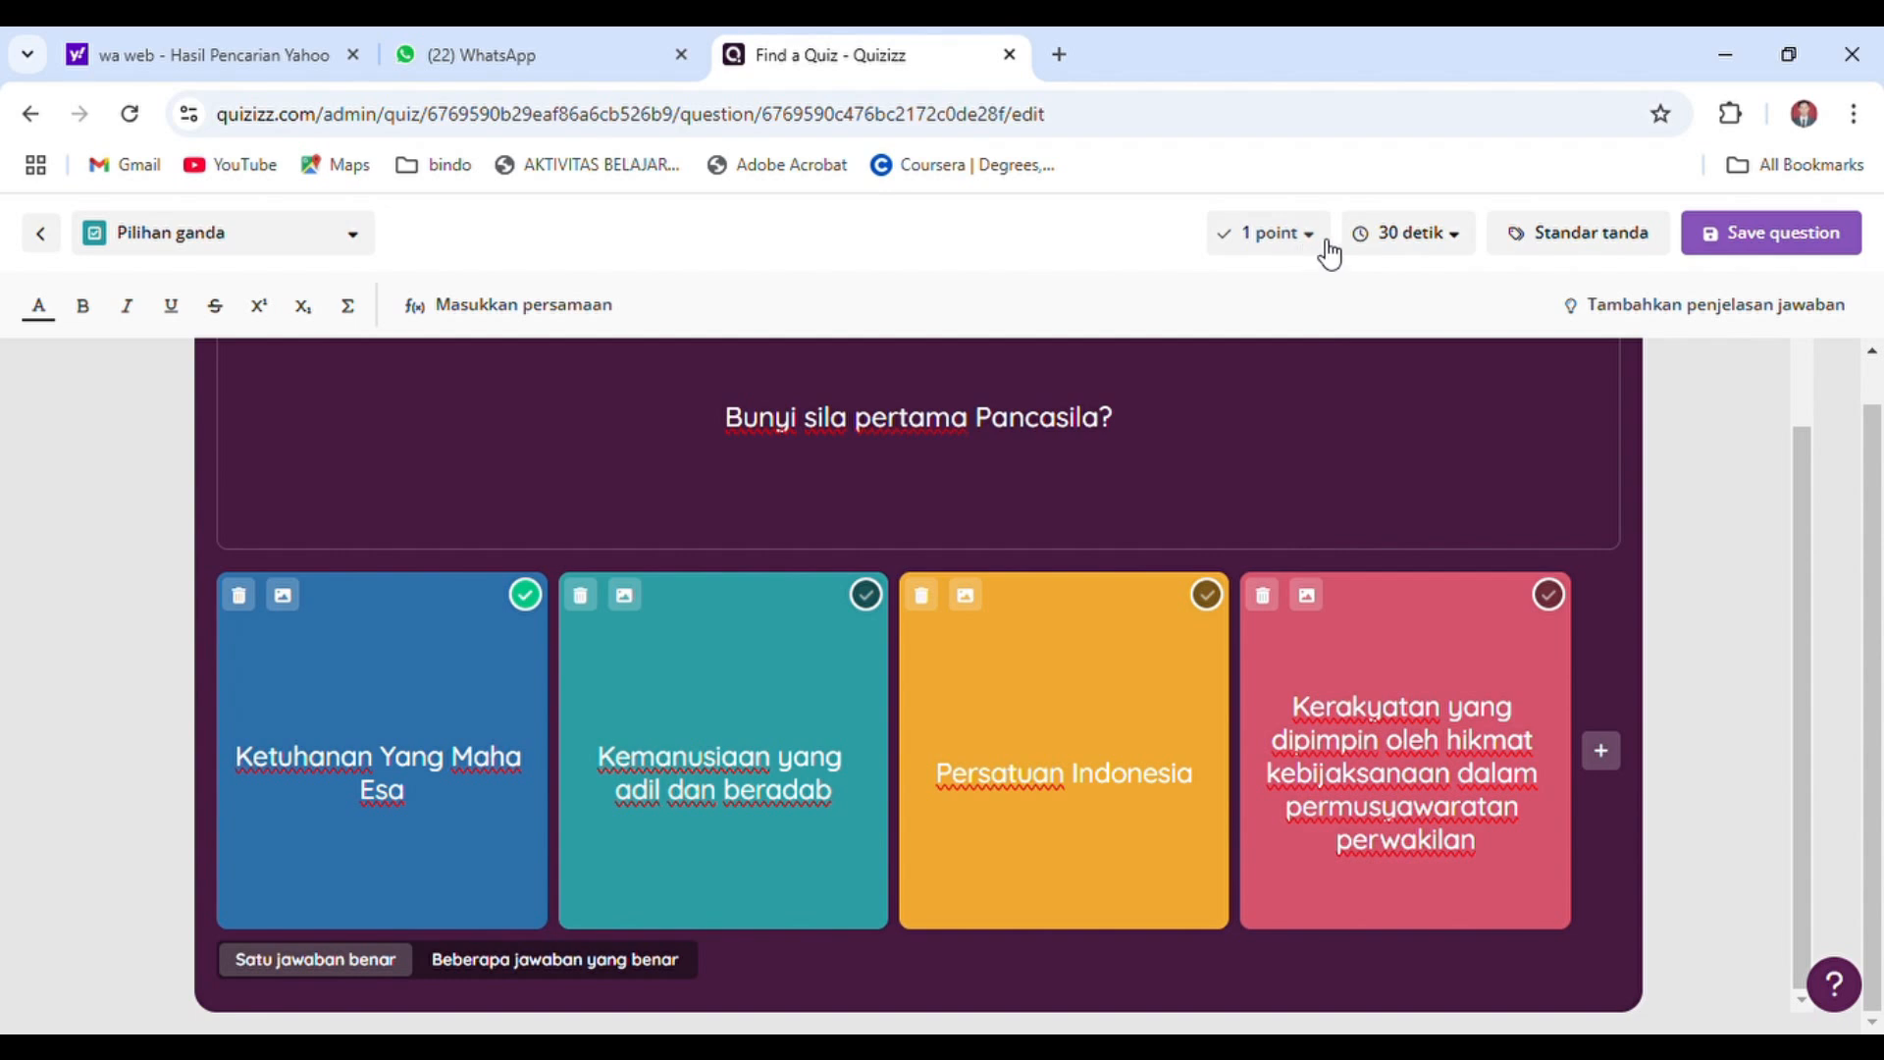
Set the question's time limit to 30 detik and save the question
{"action": "left_click", "coordinate": [1440, 252]}
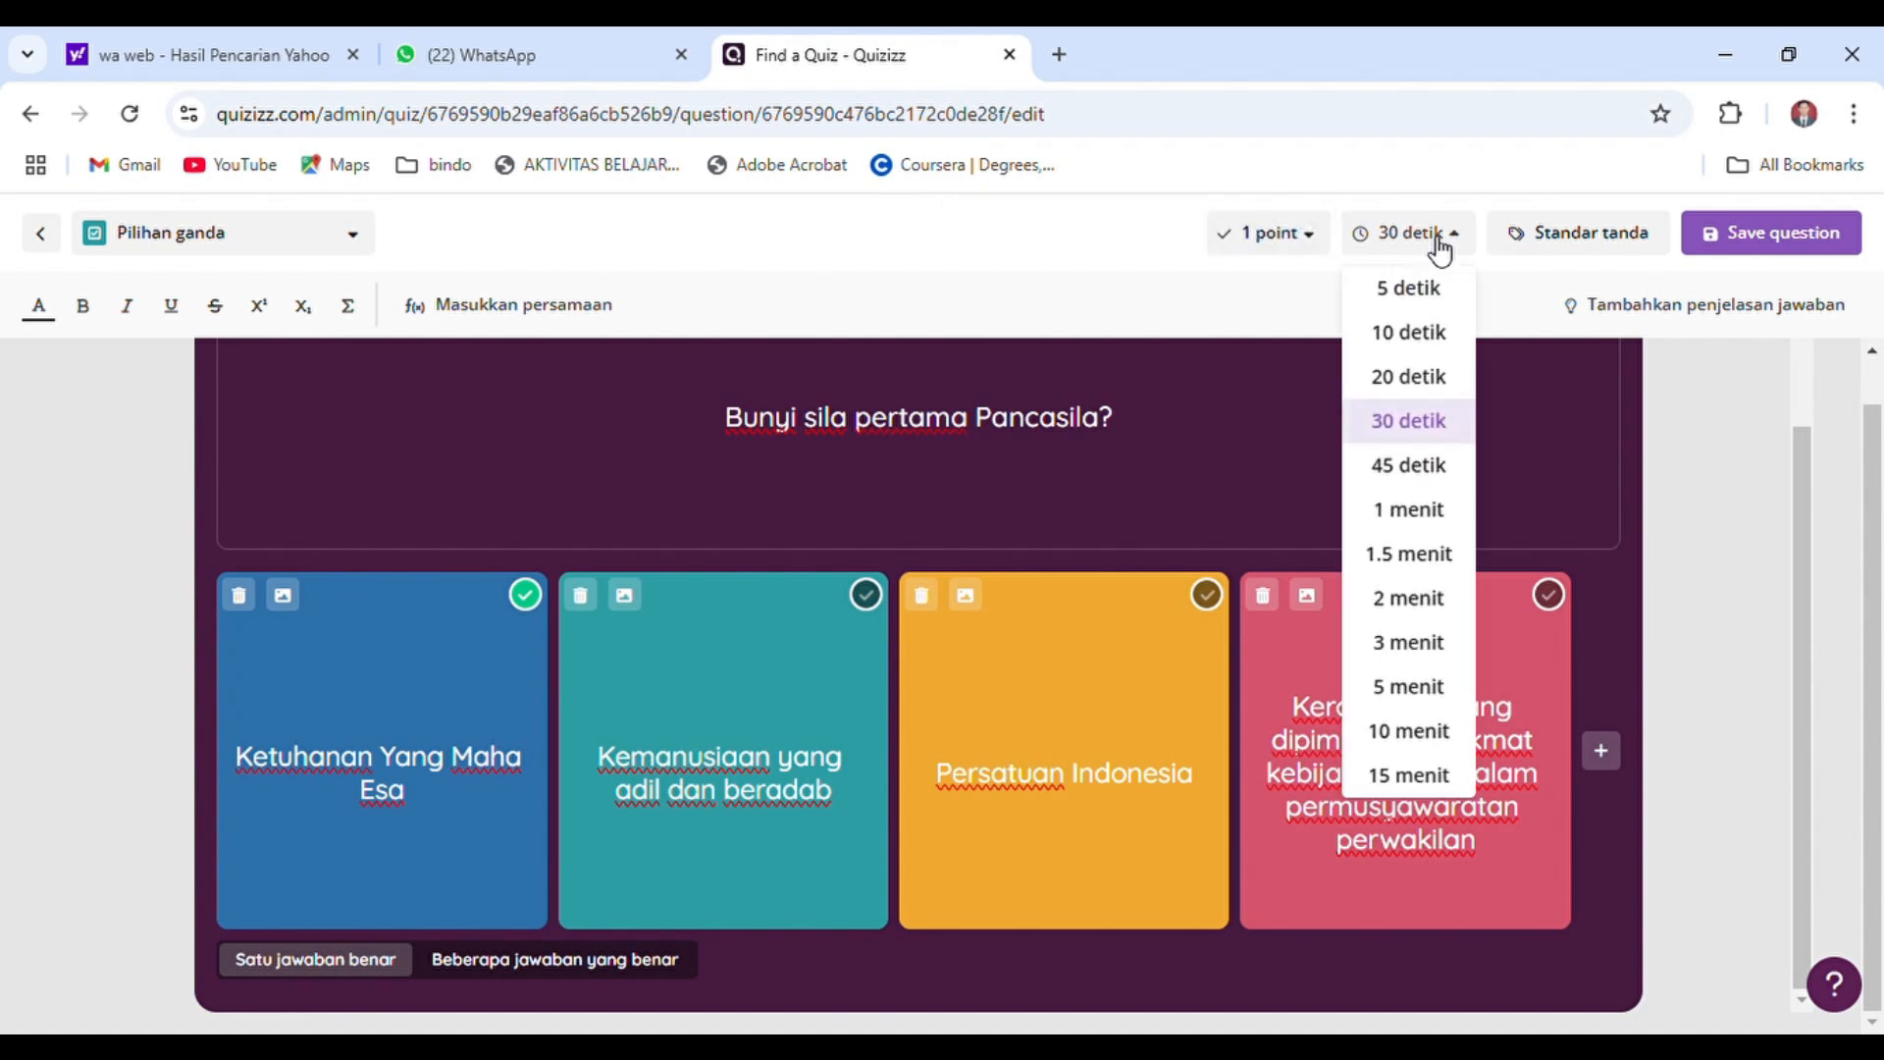
{"action": "left_click", "coordinate": [1430, 424]}
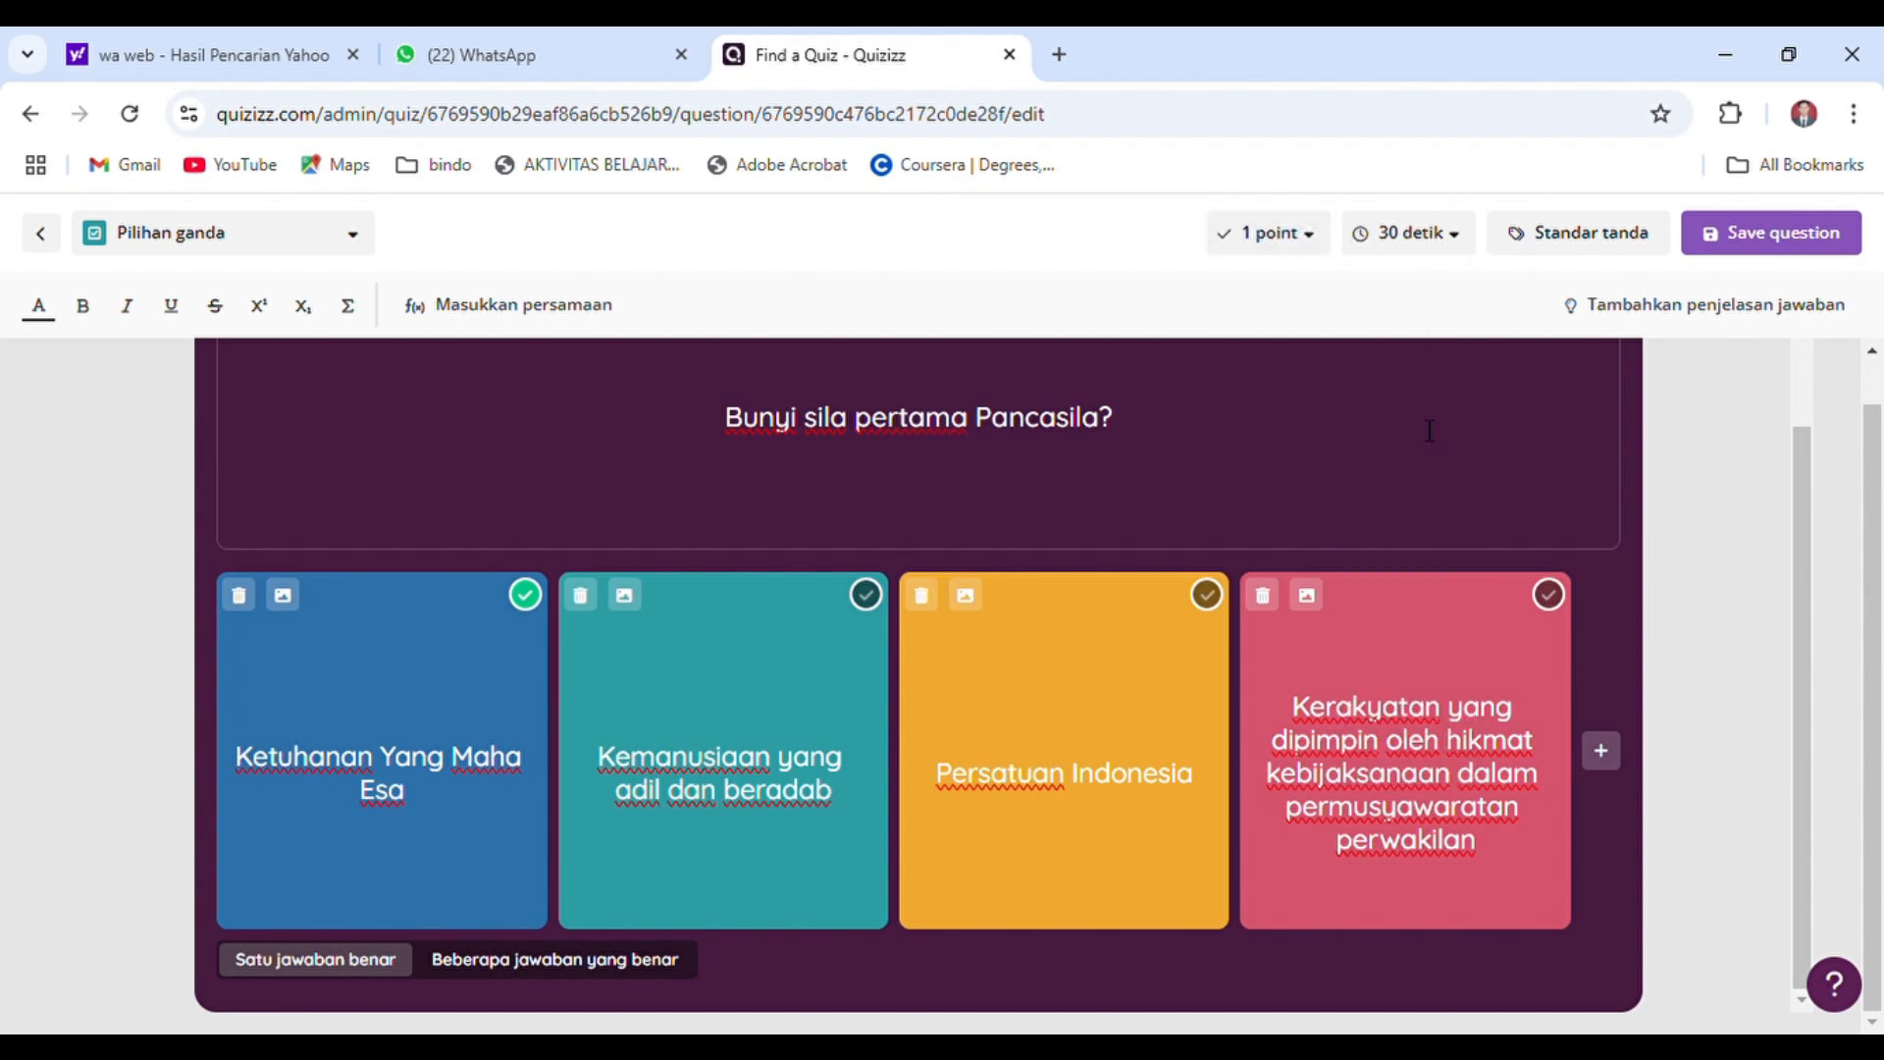
{"action": "left_click", "coordinate": [1721, 247]}
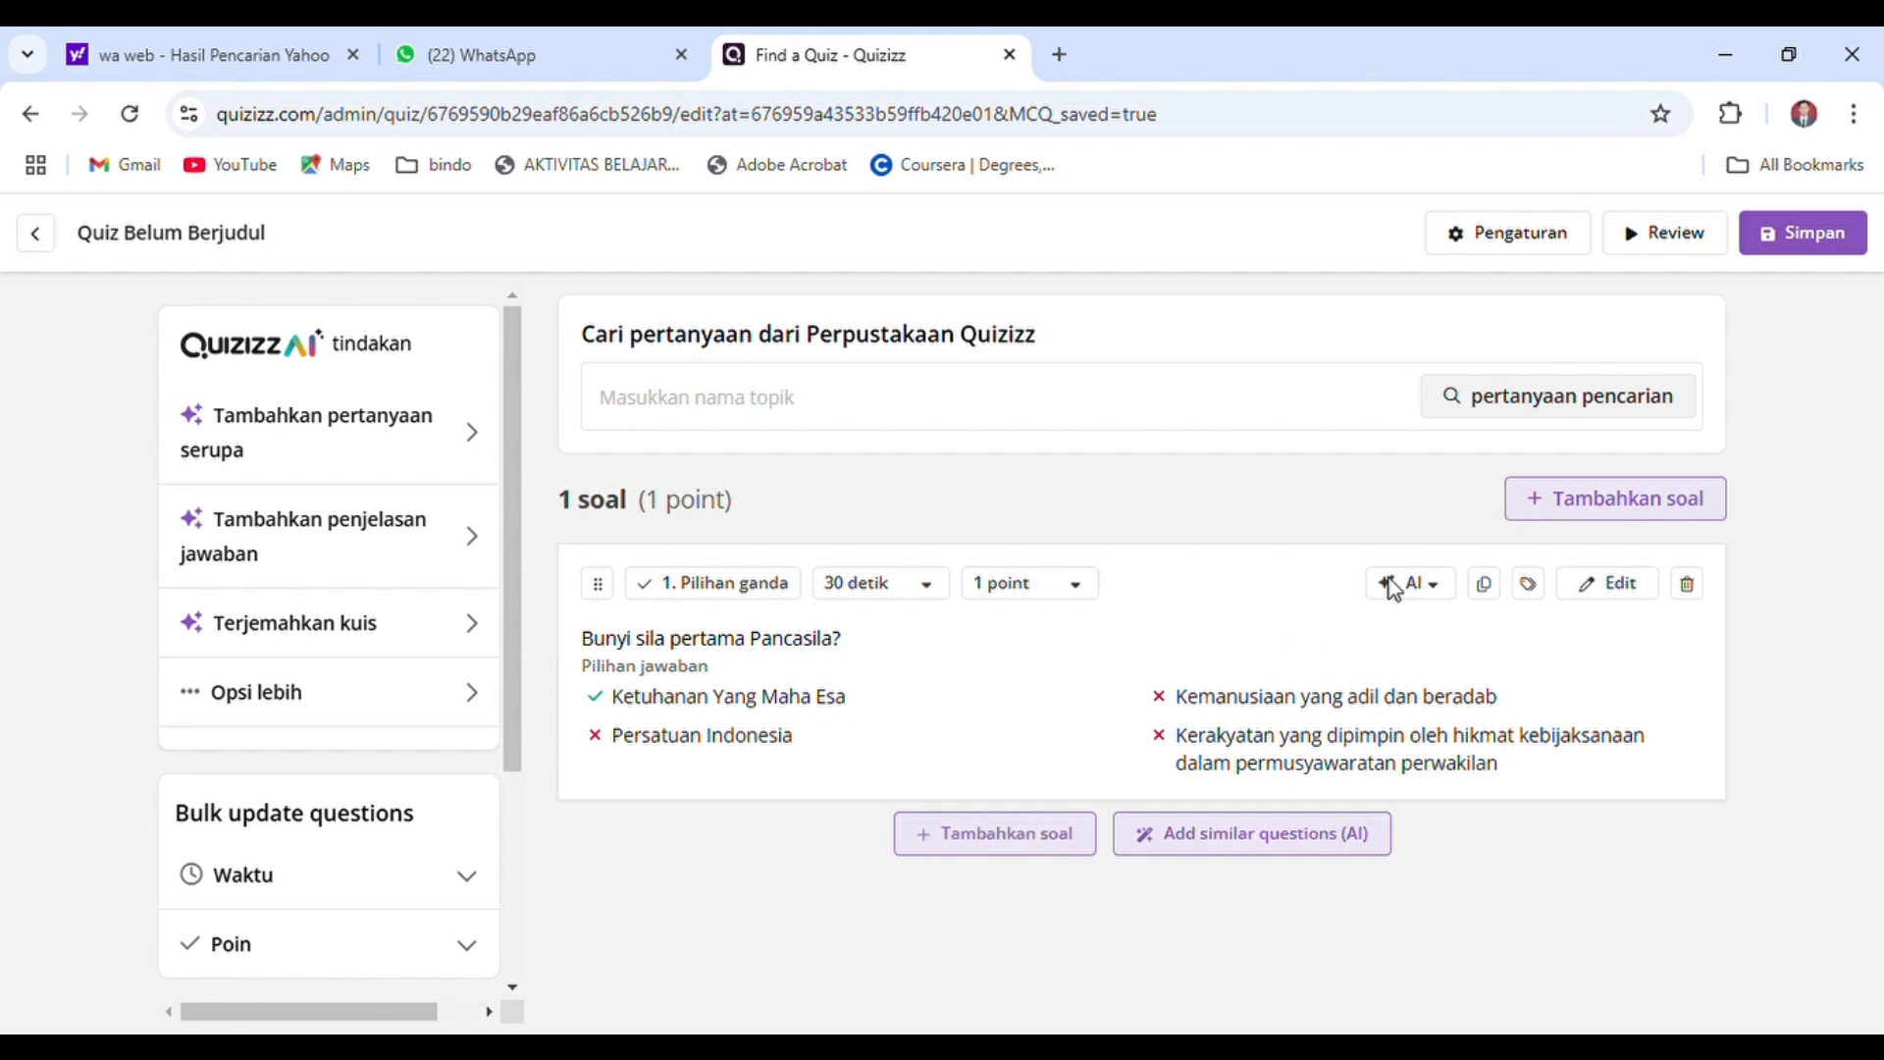
Add another Pilihan ganda question and search the web for a question image with "lambang sila ketiga pancasila"
{"action": "left_click", "coordinate": [1604, 505]}
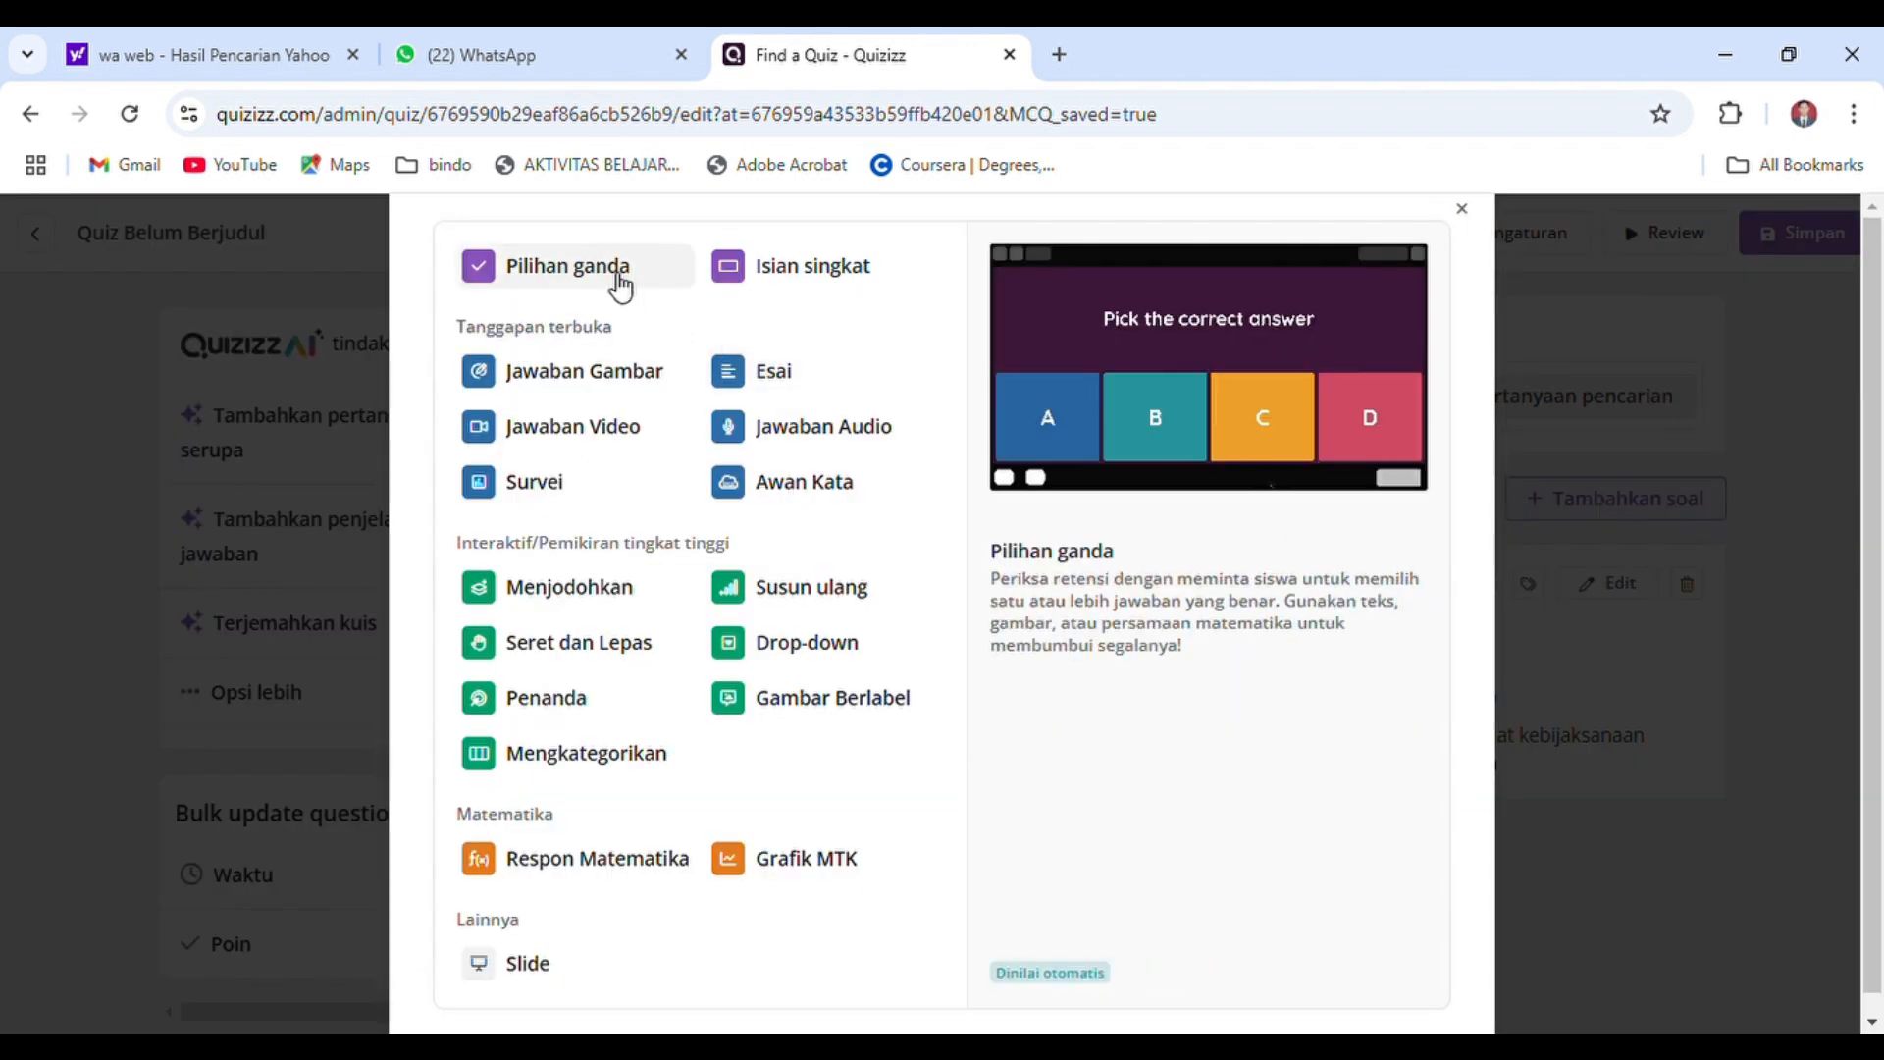
{"action": "left_click", "coordinate": [538, 279]}
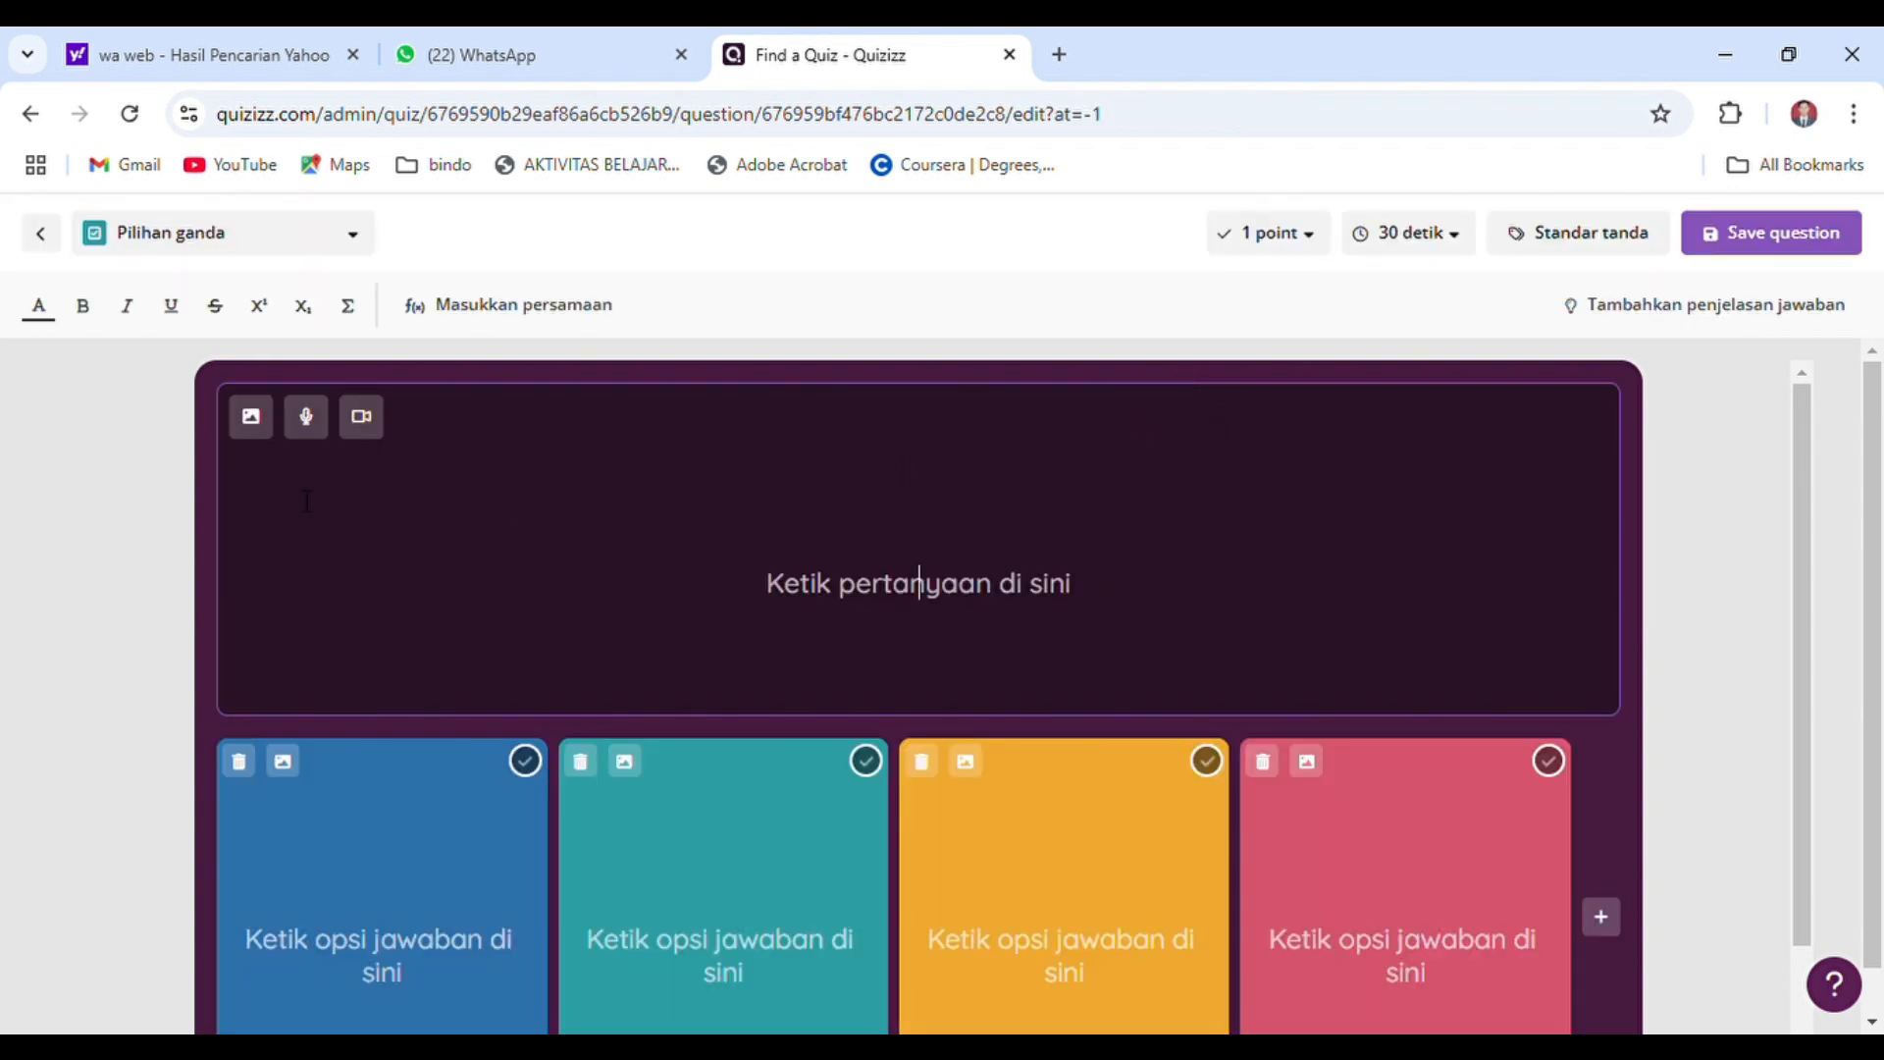
{"action": "left_click", "coordinate": [253, 420]}
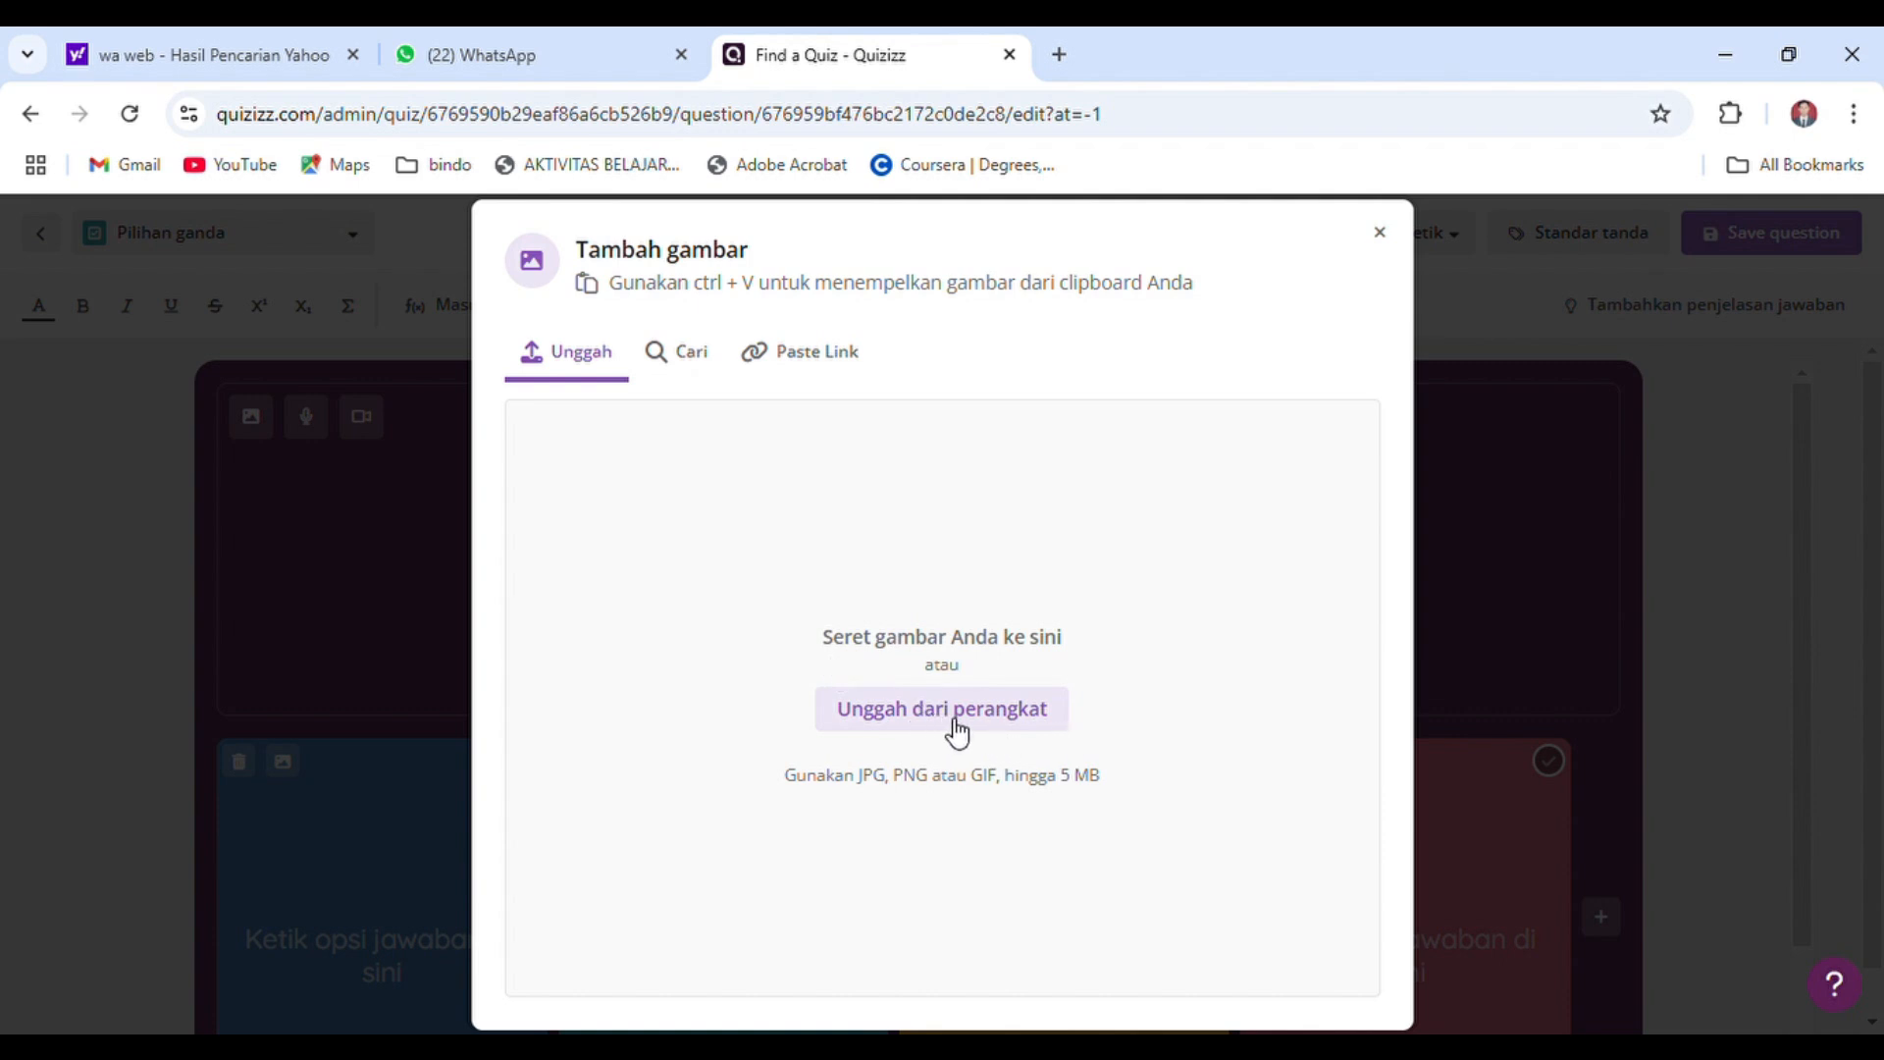
{"action": "left_click", "coordinate": [703, 377]}
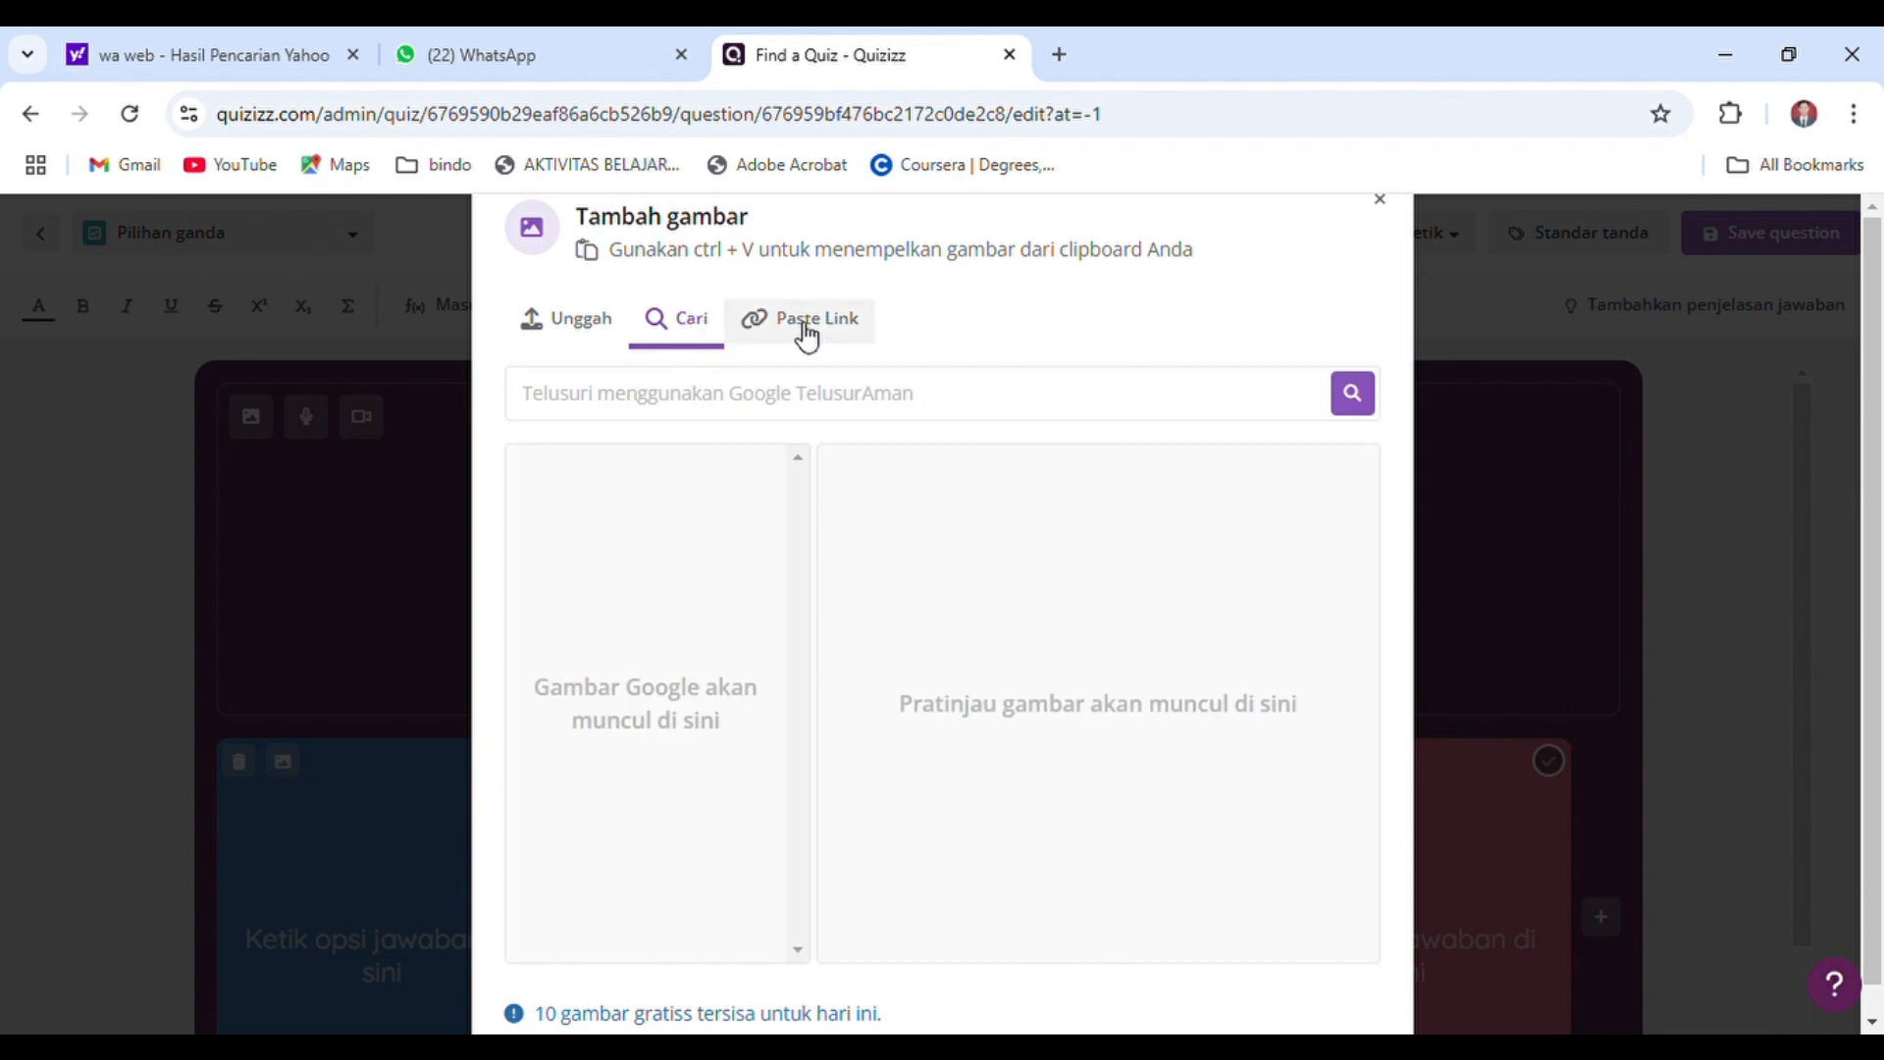
{"action": "left_click", "coordinate": [828, 334]}
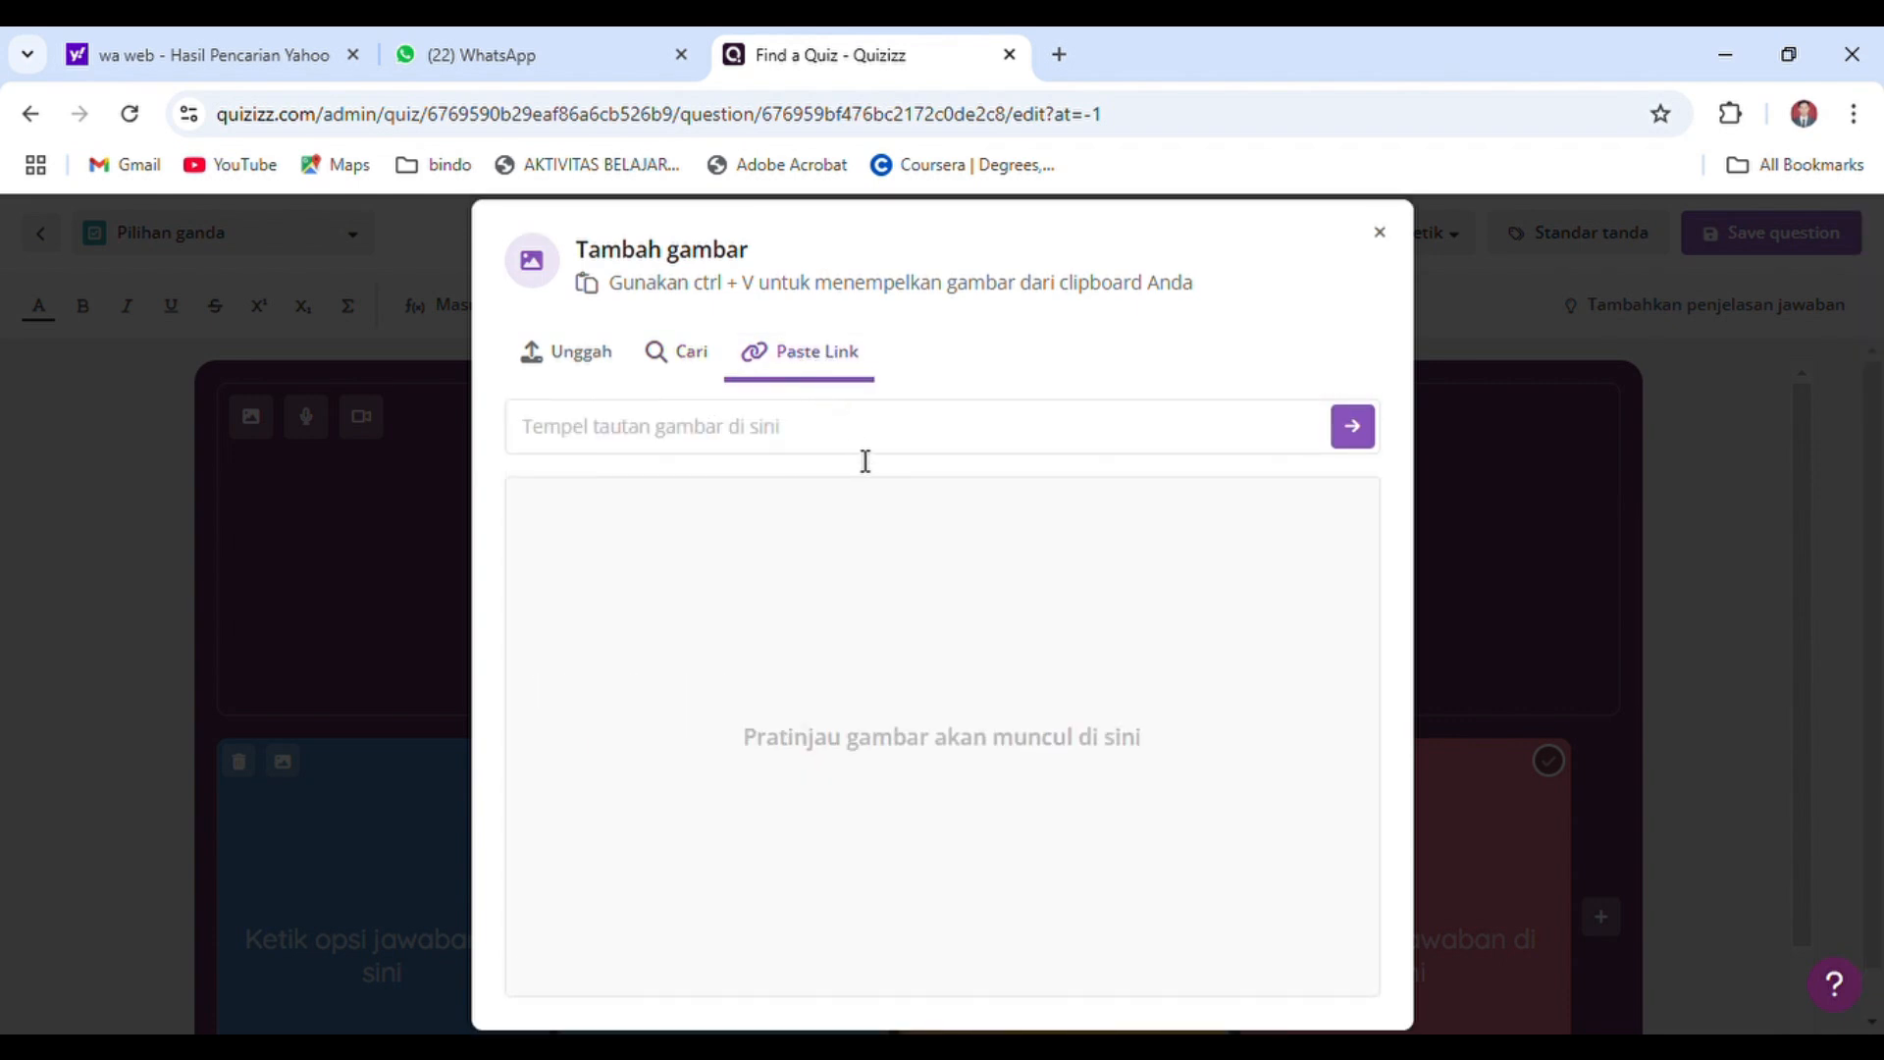
{"action": "left_click", "coordinate": [664, 368]}
{"action": "left_click", "coordinate": [721, 408]}
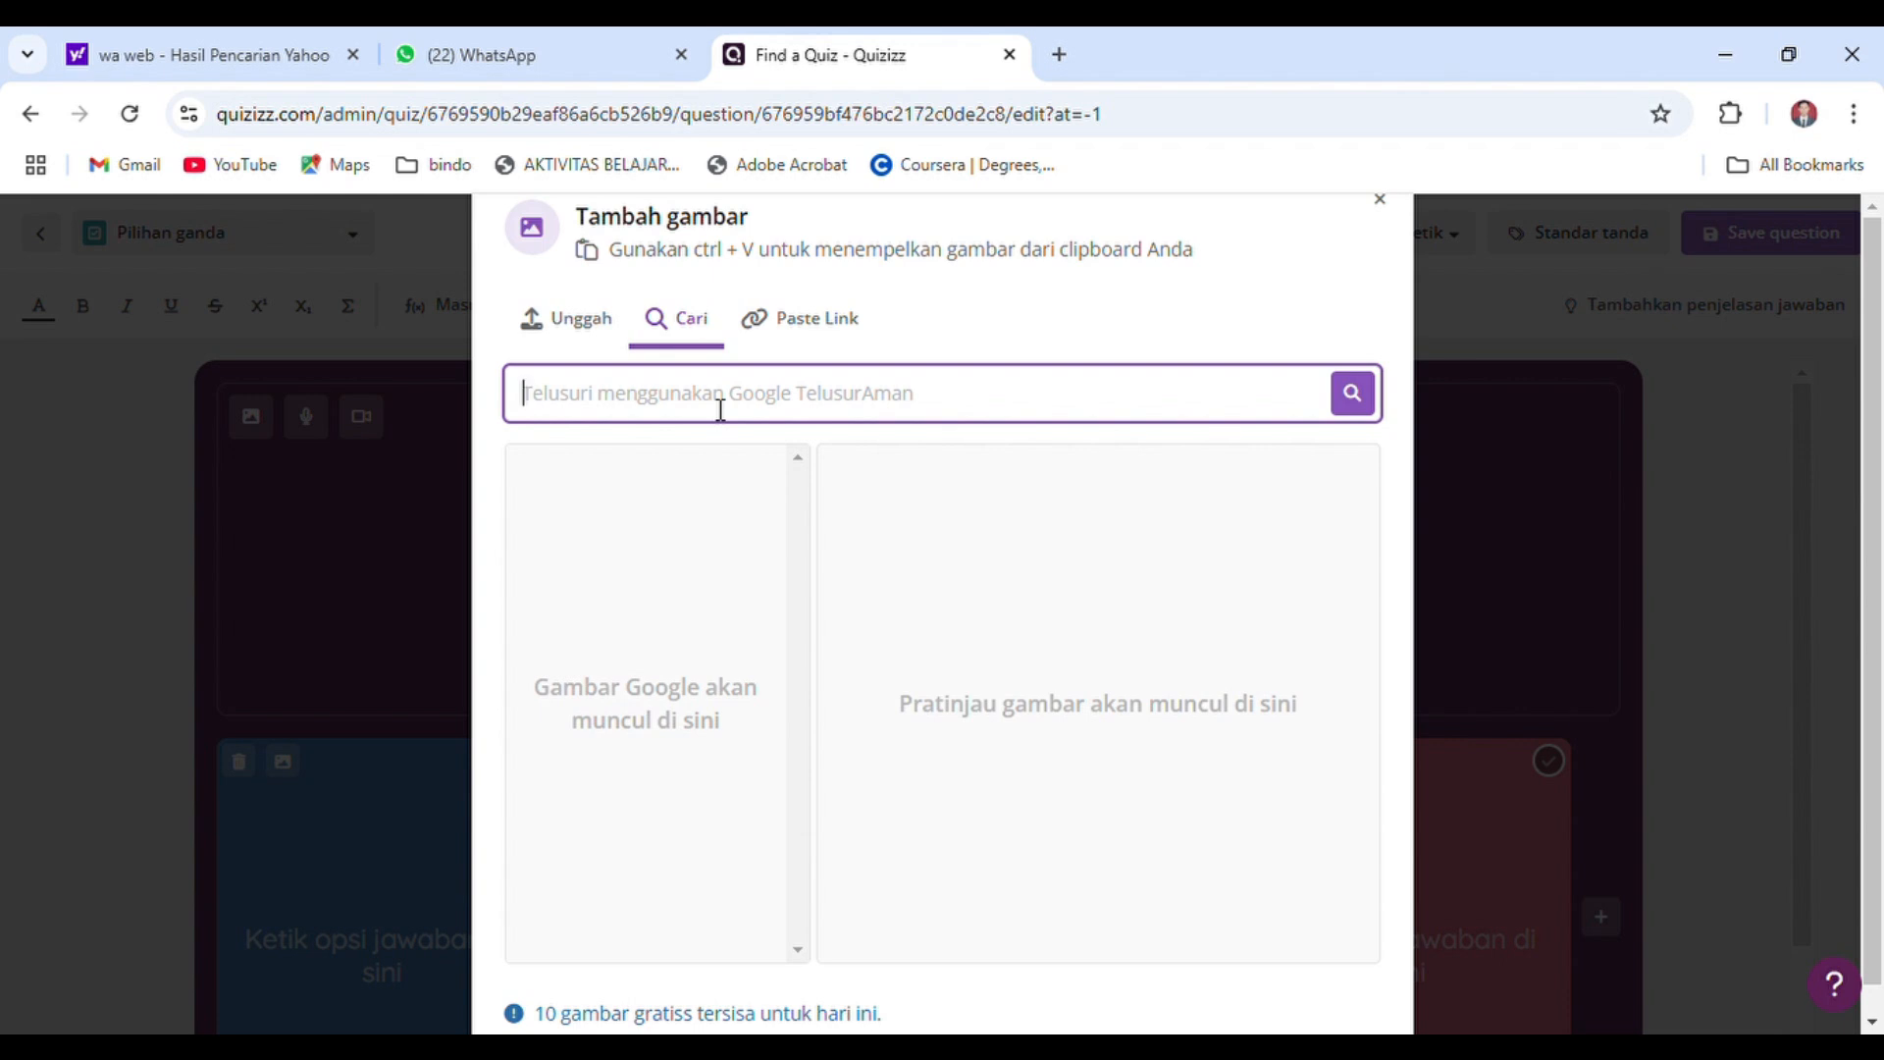
{"action": "type", "text": "lambang"}
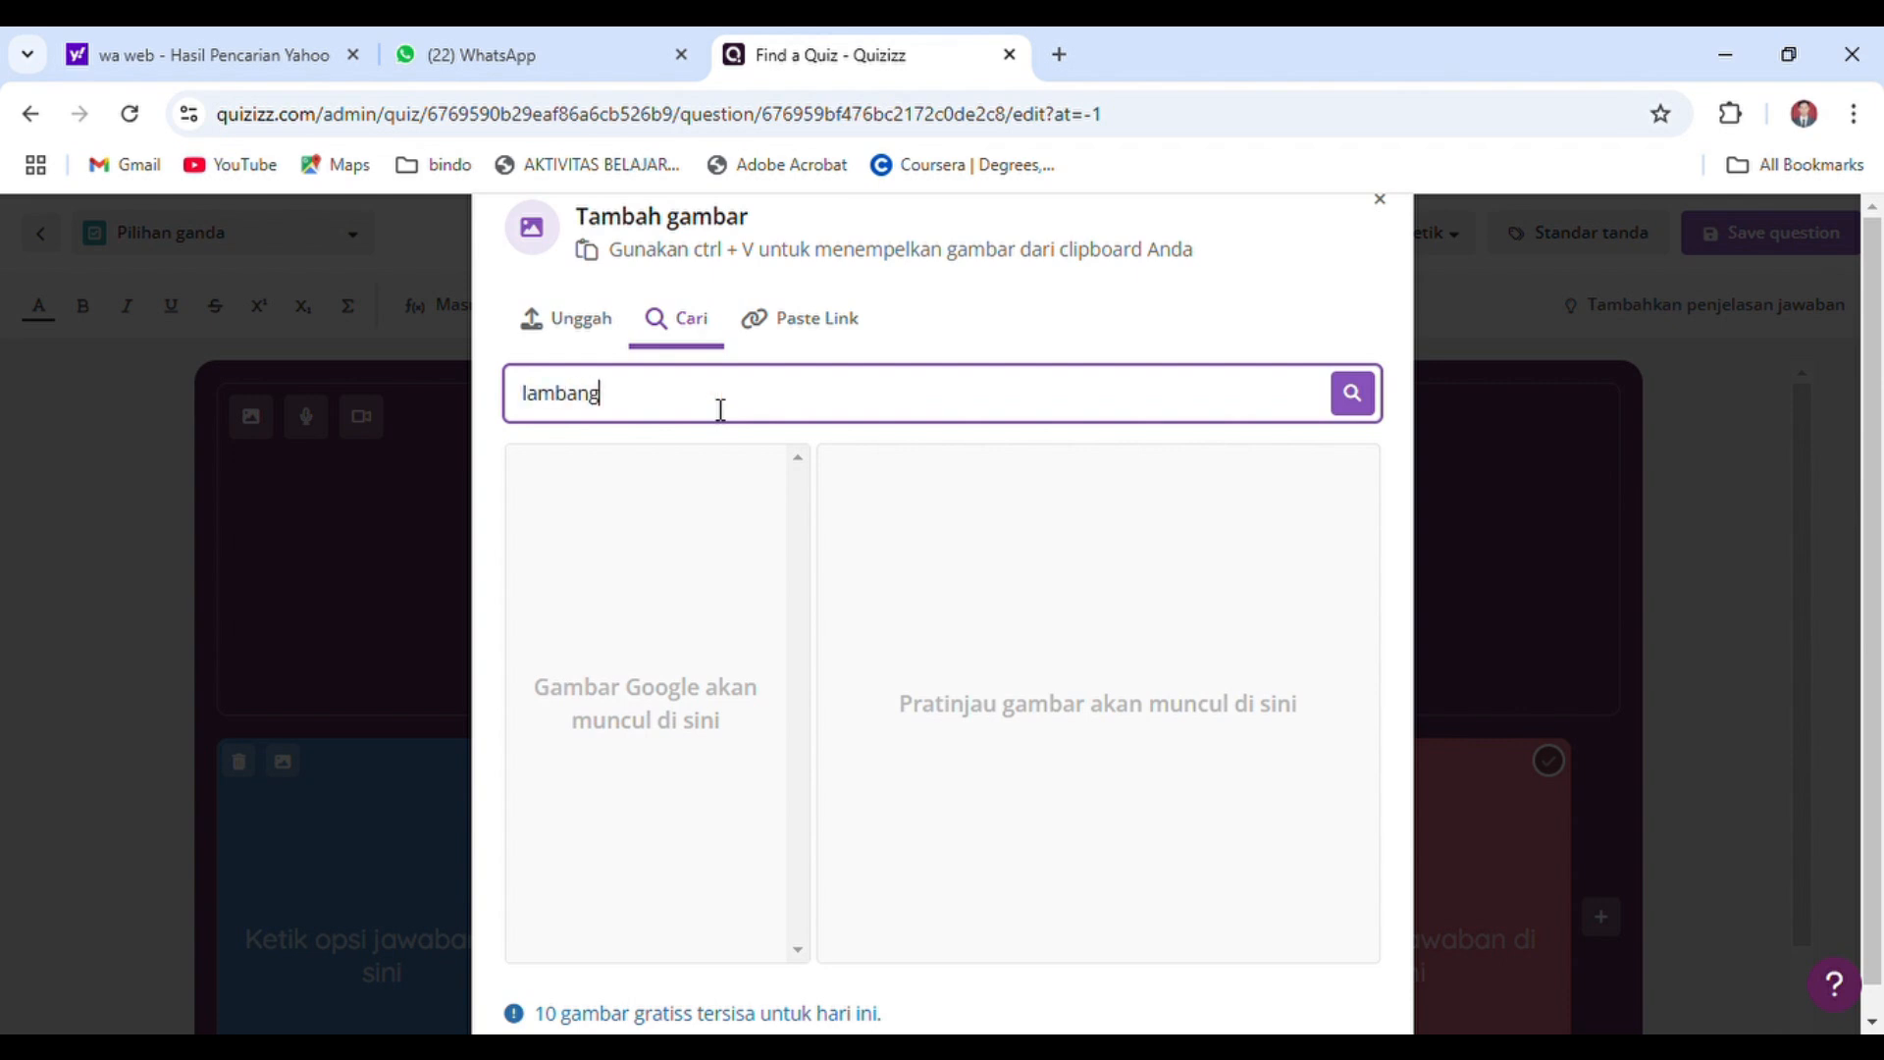
{"action": "type", "text": " sila ketiga pancasila"}
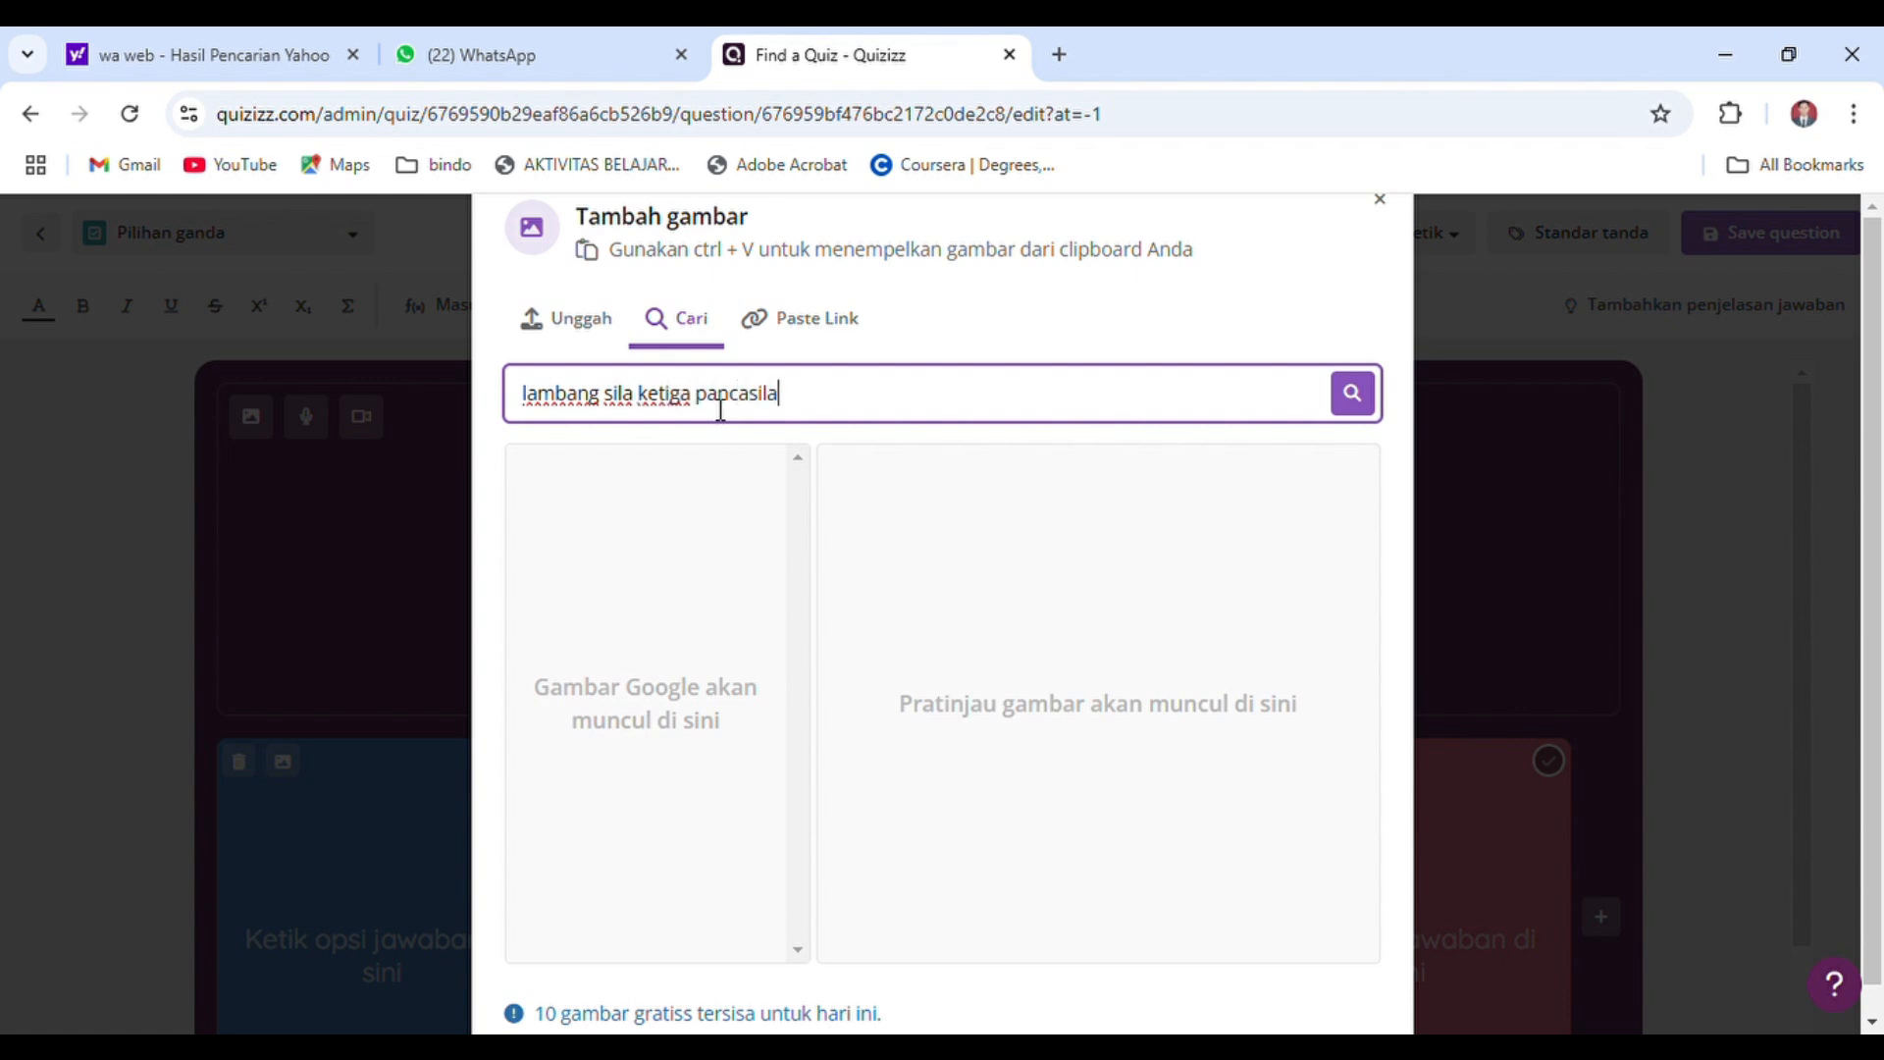
{"action": "key", "text": "Return"}
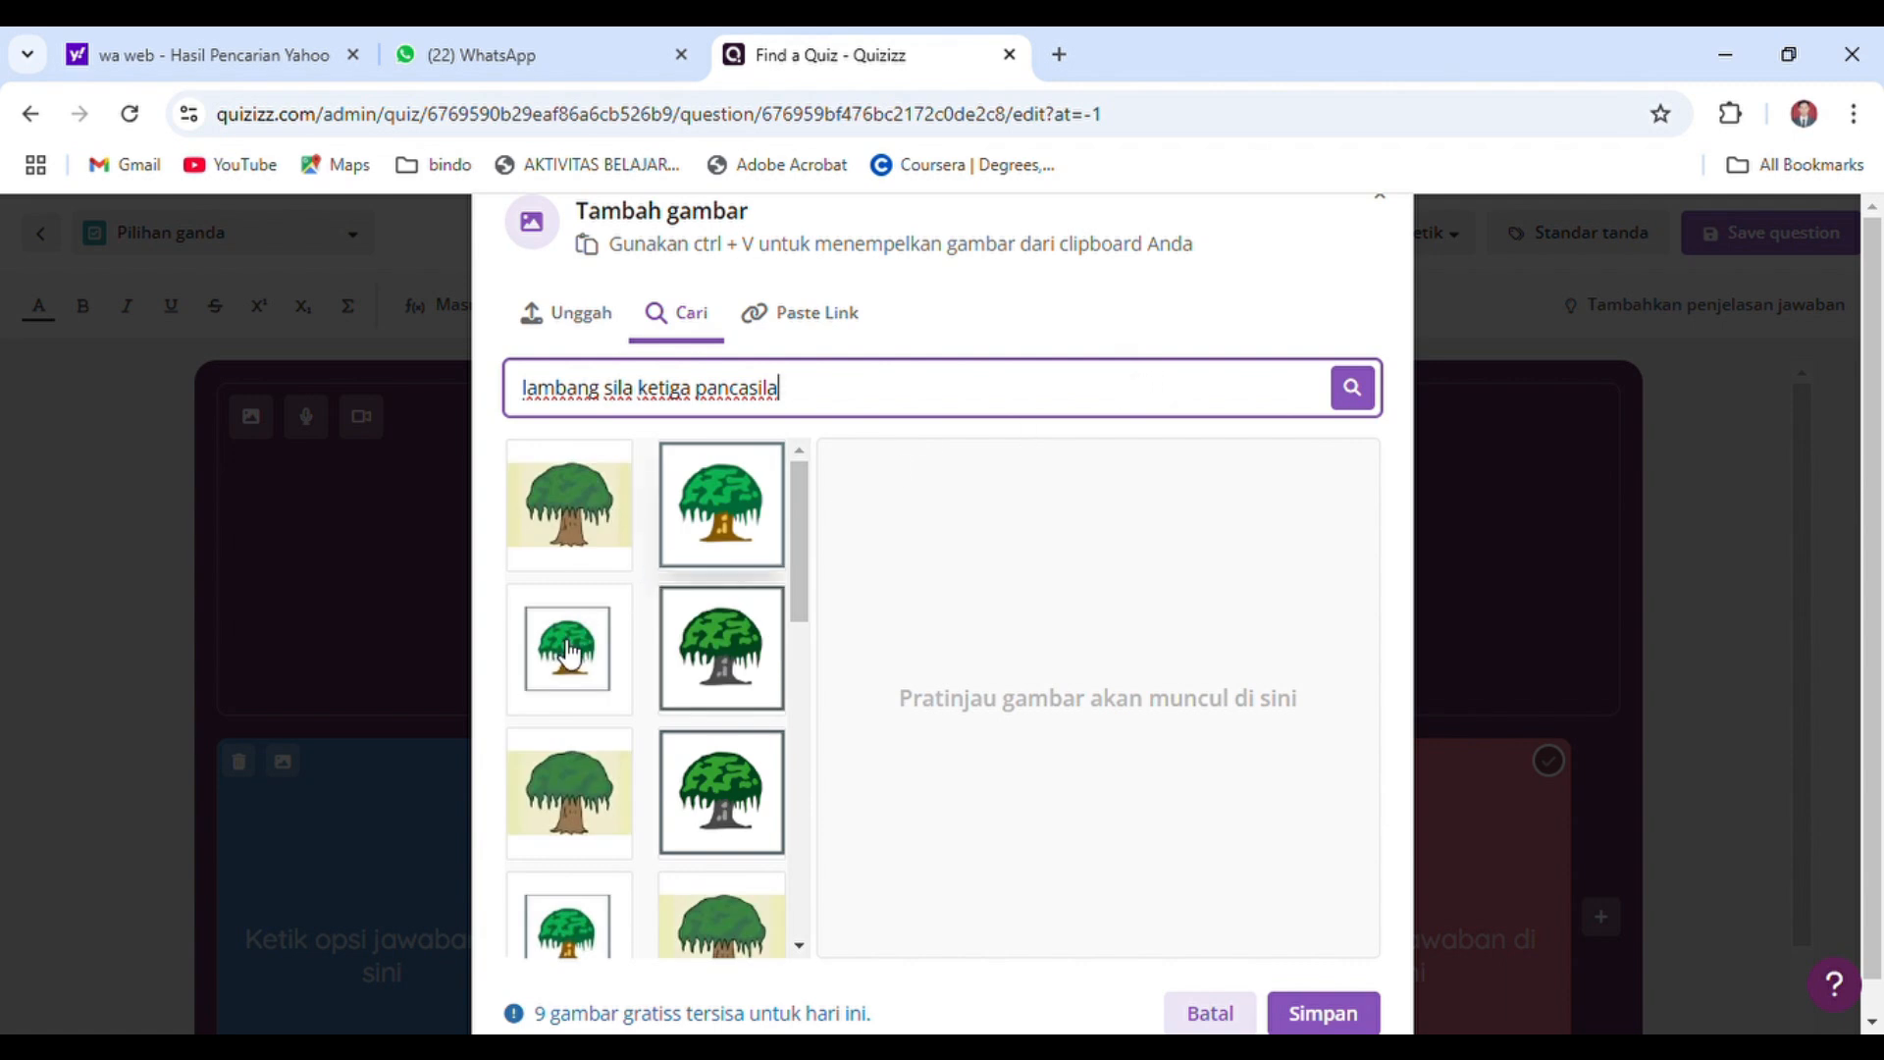
Choose the framed green banyan tree image, crop off its blank side margins, and save it as the question image
{"action": "left_click", "coordinate": [570, 650]}
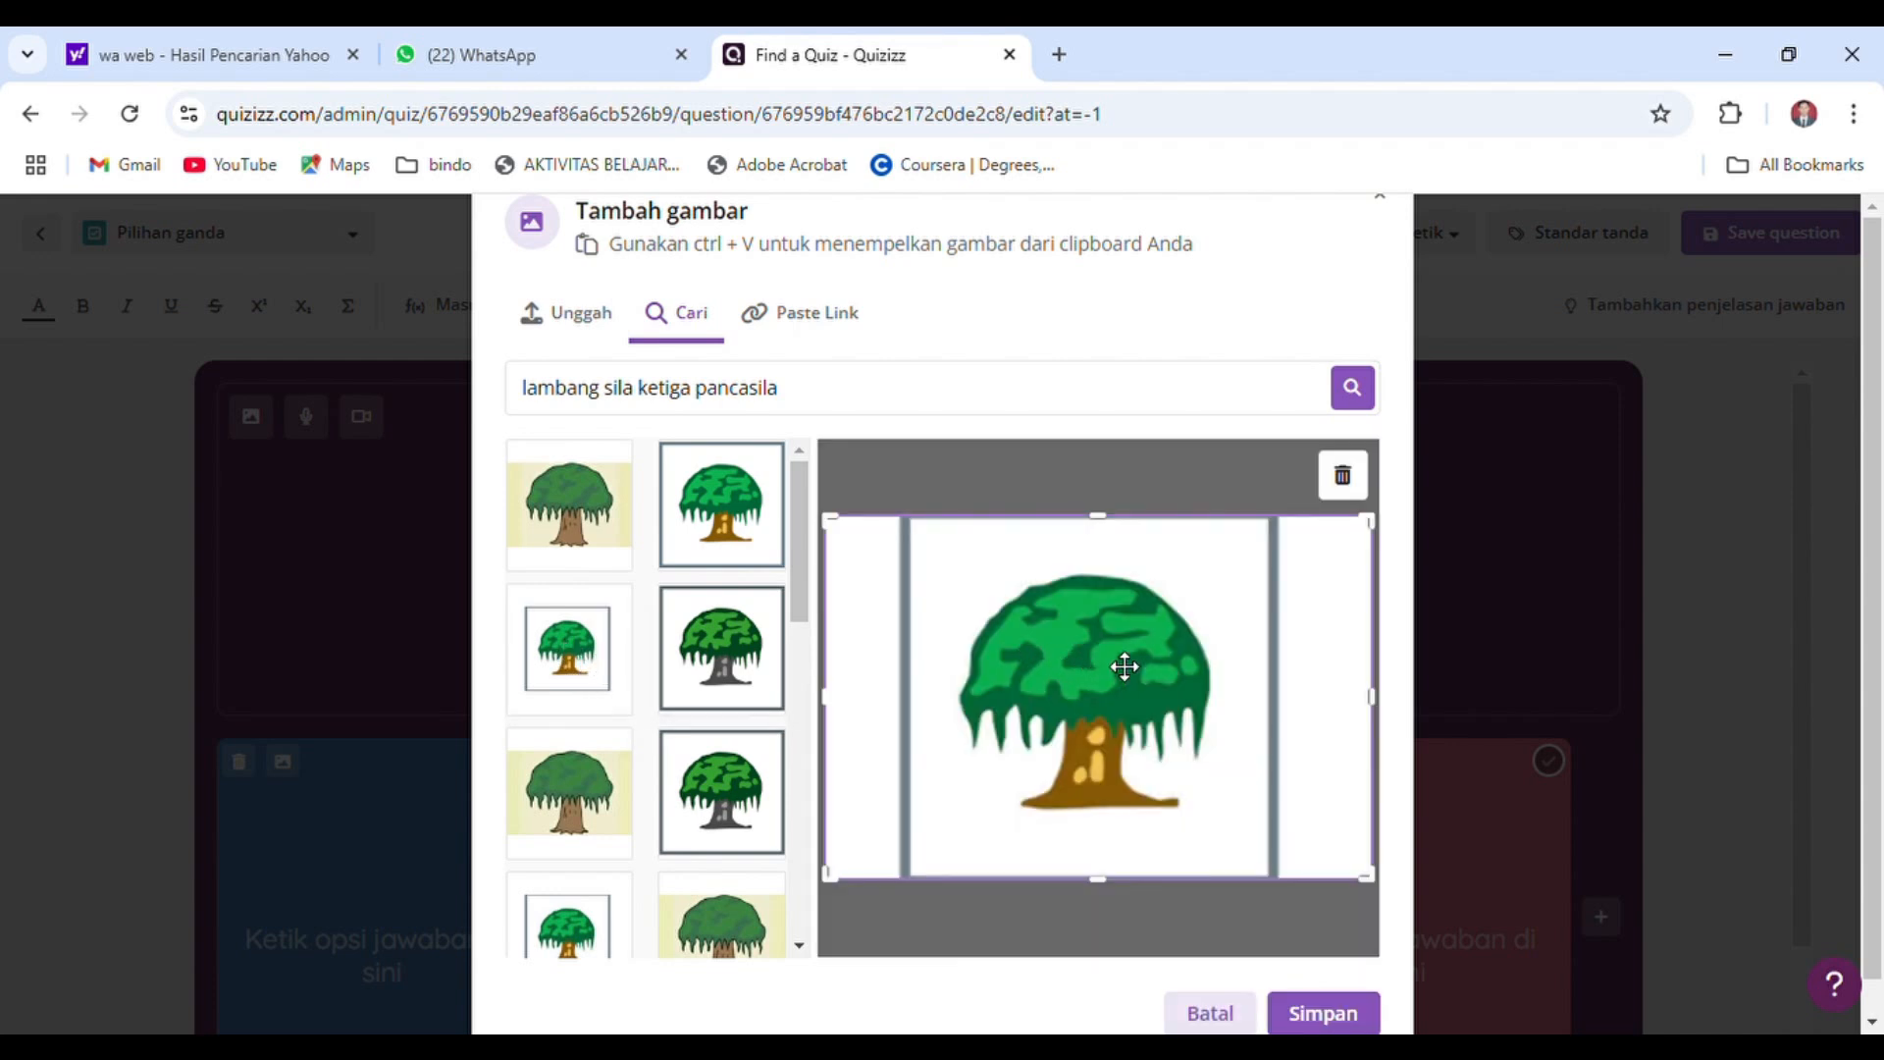
{"action": "left_click_drag", "start_coordinate": [841, 705], "coordinate": [915, 697]}
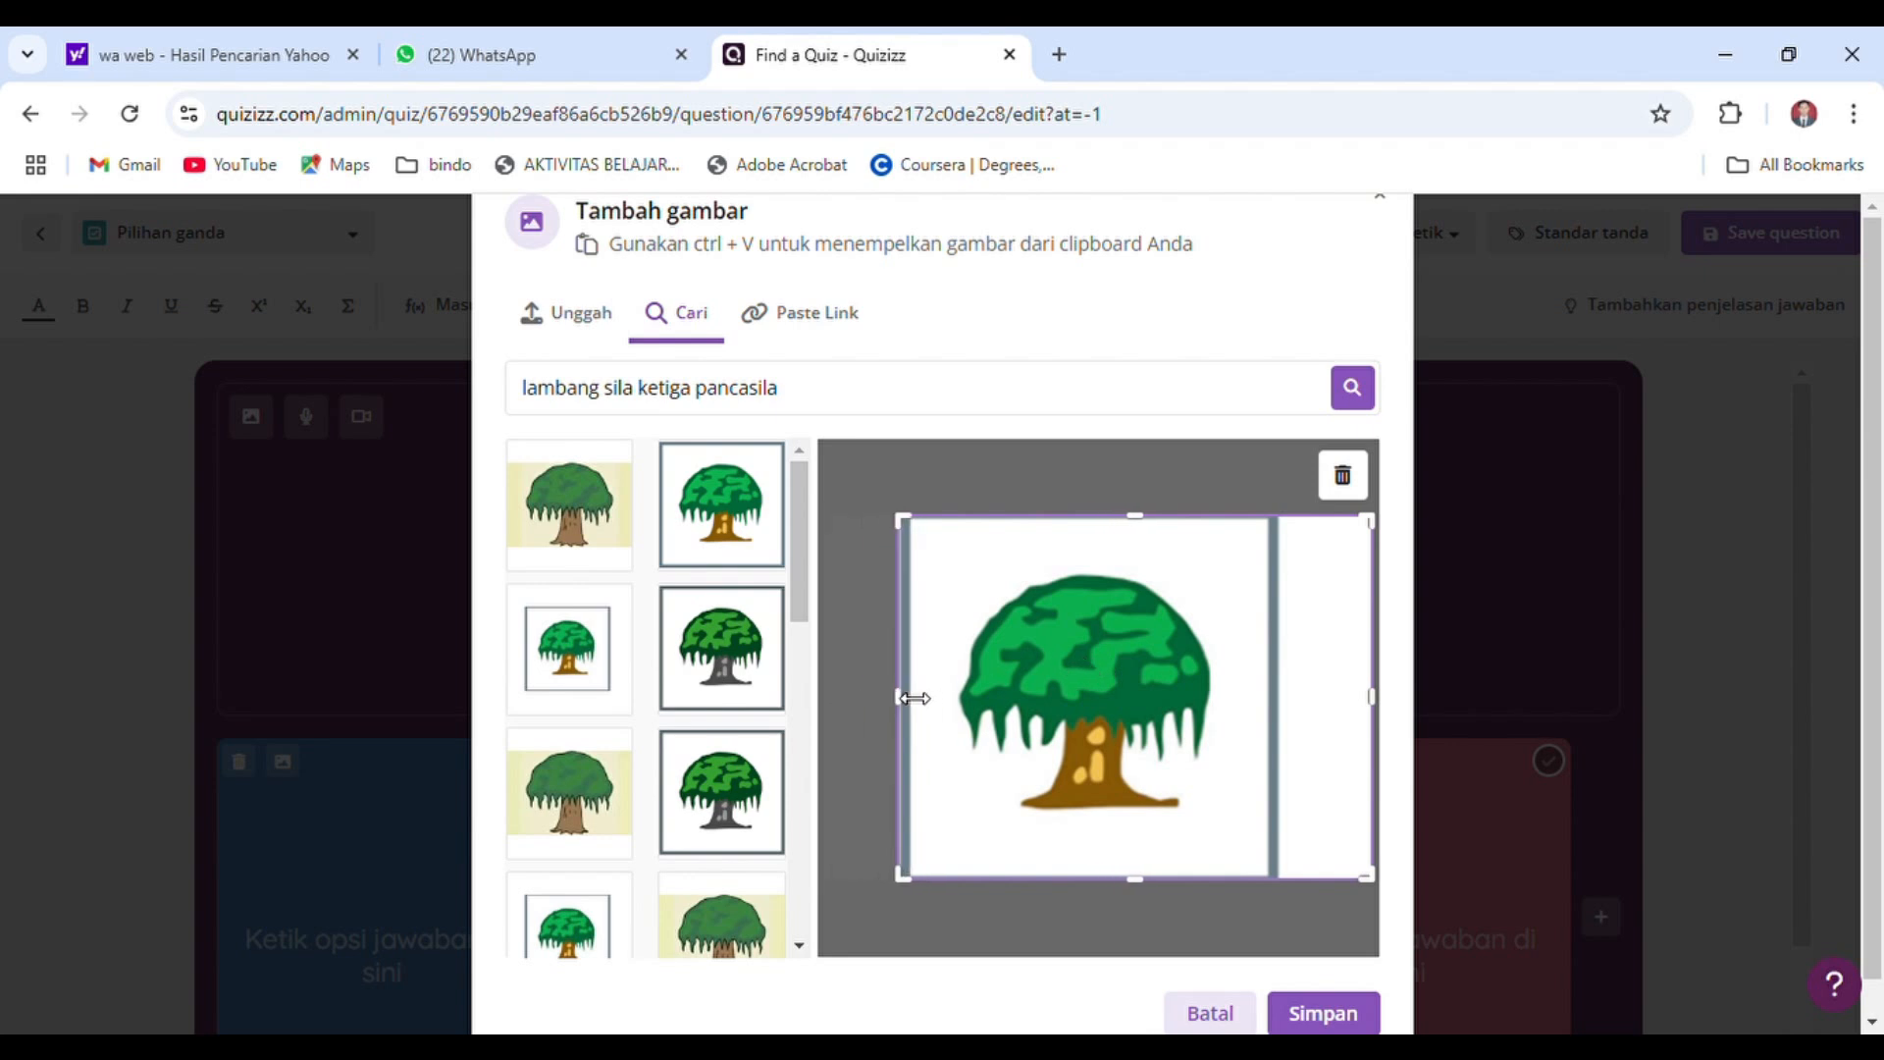
{"action": "left_click_drag", "start_coordinate": [1387, 703], "coordinate": [1296, 704]}
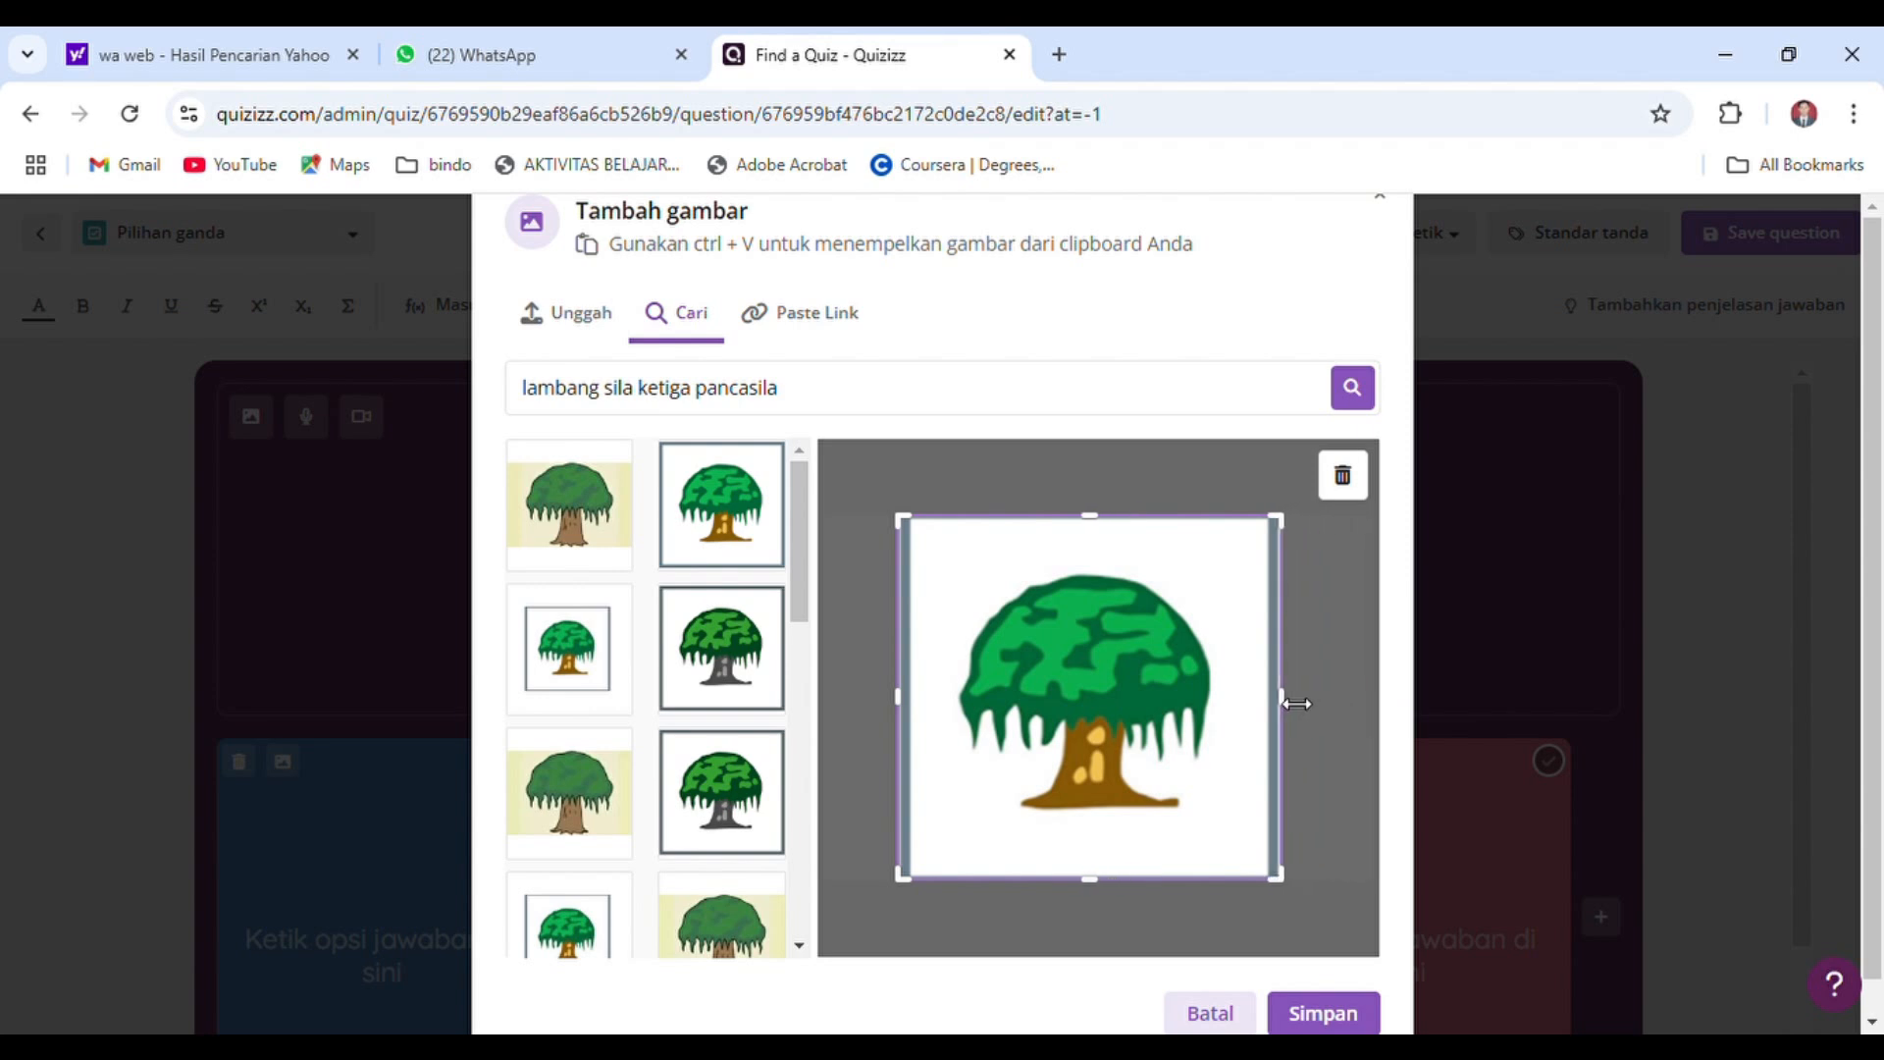
{"action": "left_click", "coordinate": [1323, 1011]}
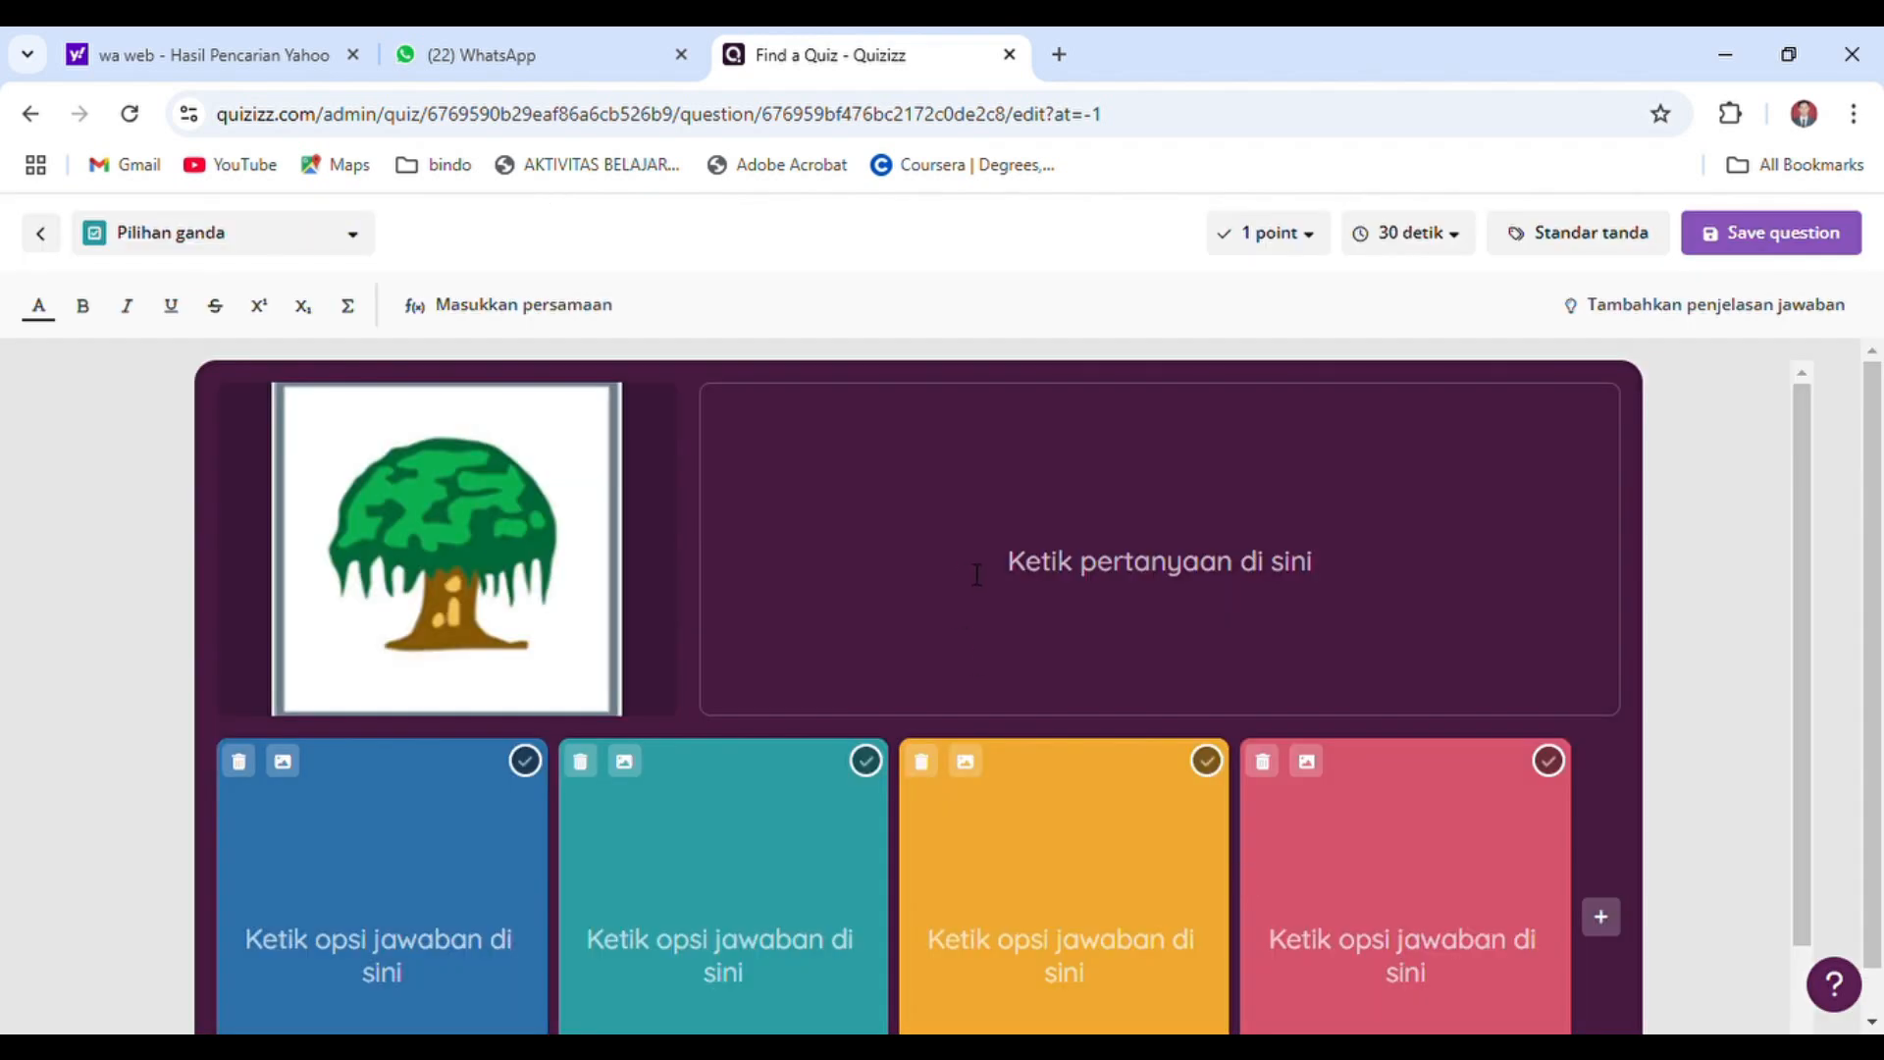
Enter the question text "Gambar di samping merupakan lambang sila Pancasila ke...." beside the tree image
{"action": "left_click", "coordinate": [963, 579]}
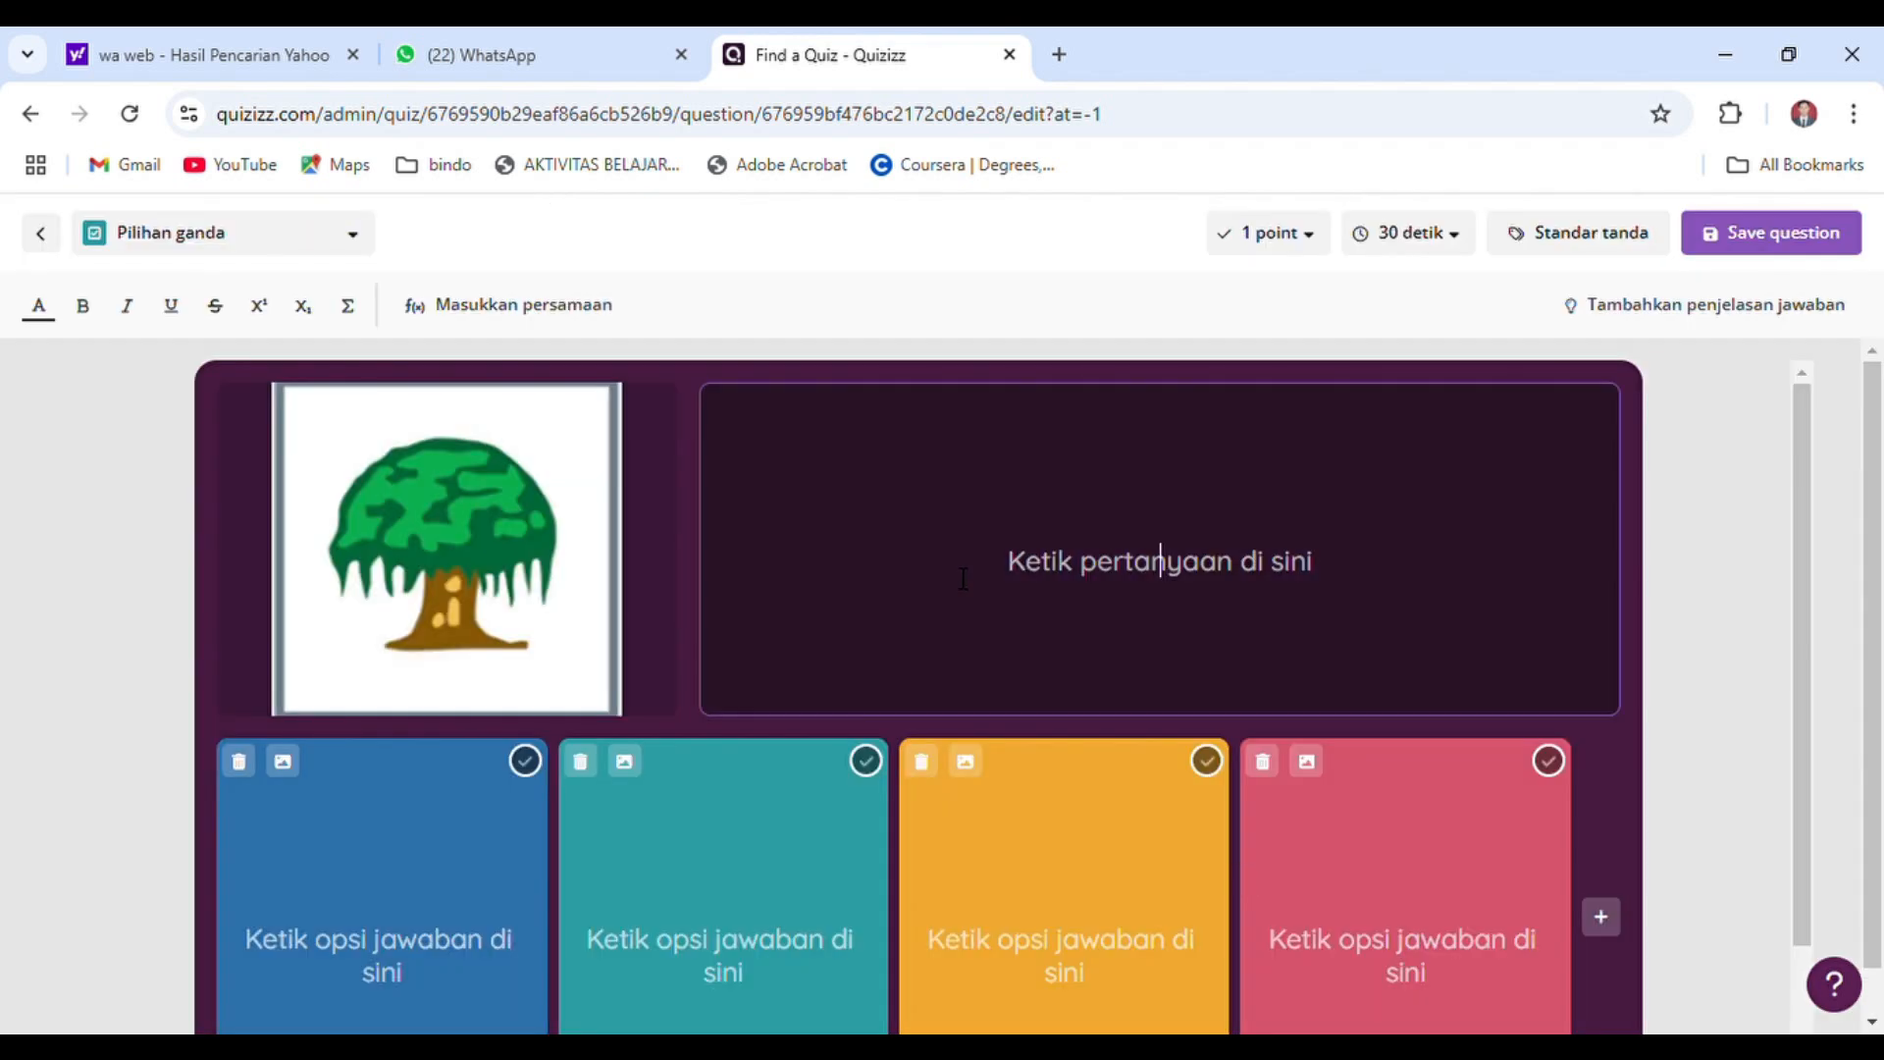
{"action": "type", "text": "Gamb"}
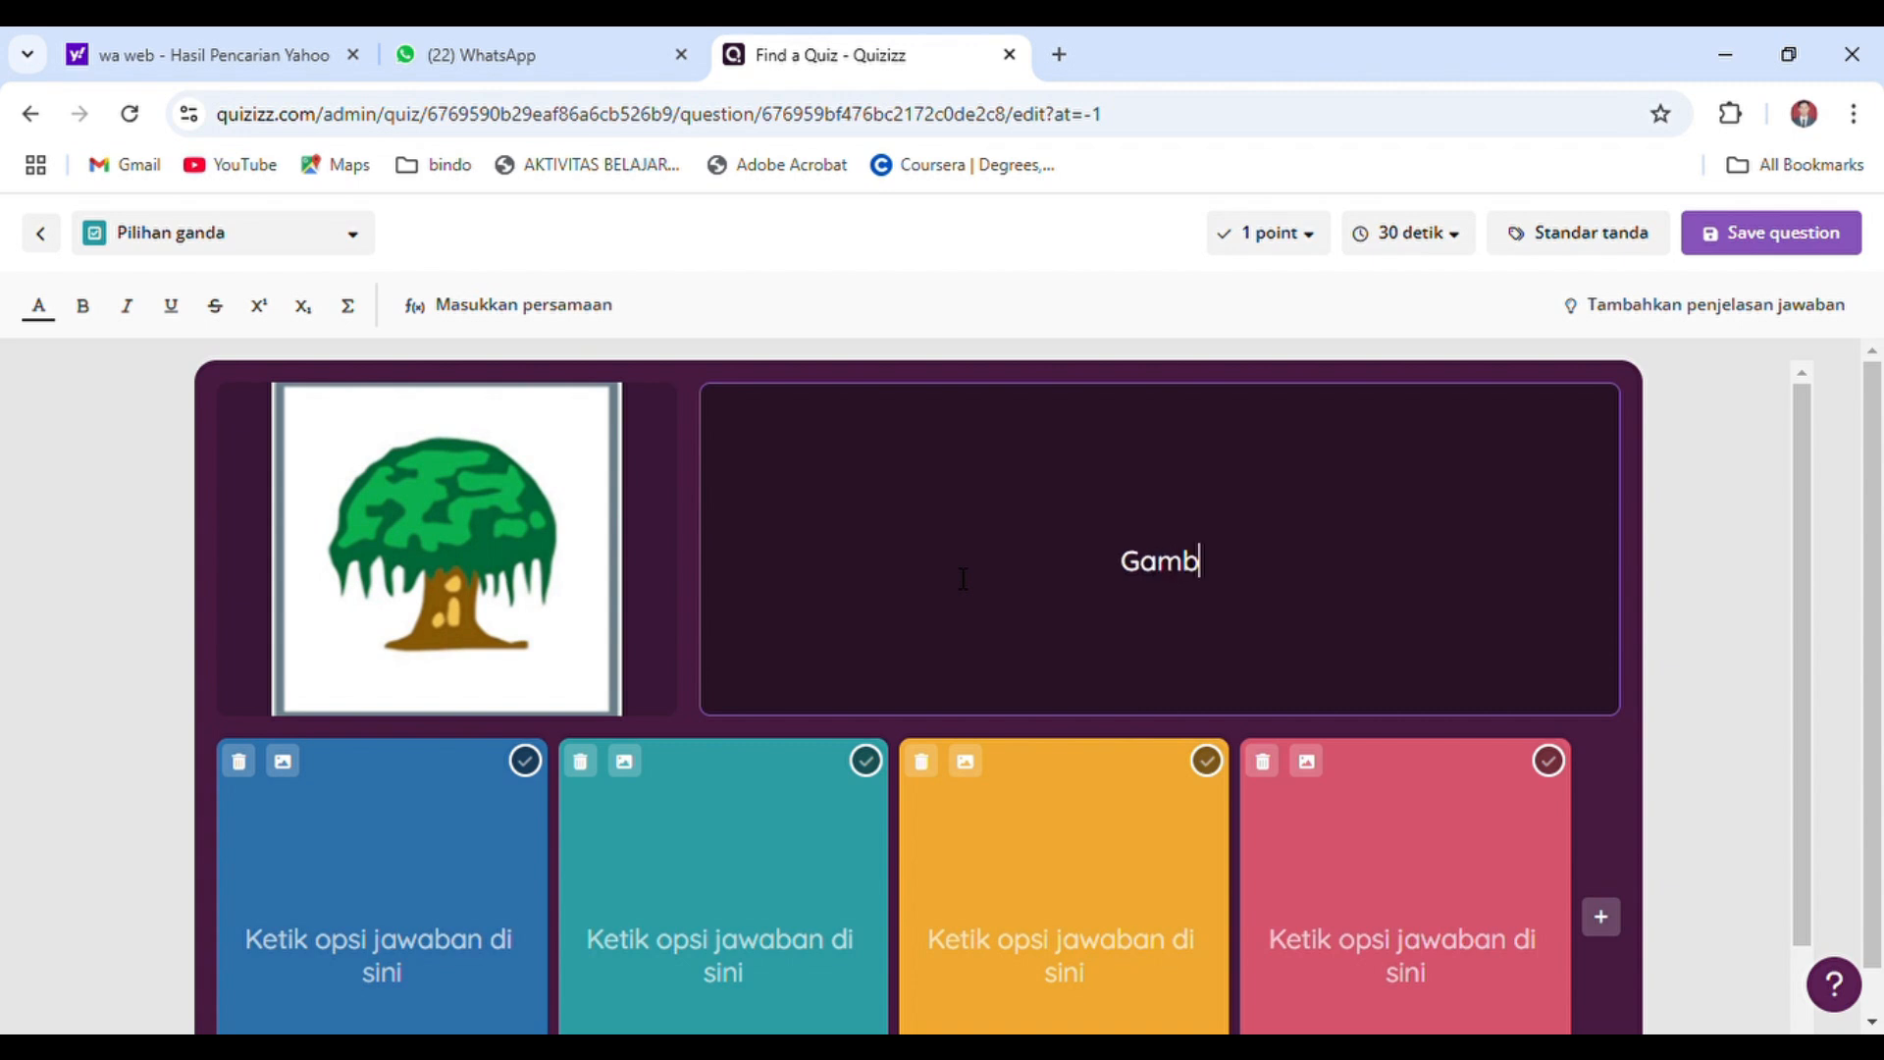
{"action": "type", "text": "ar di samping merupakan lambang sila"}
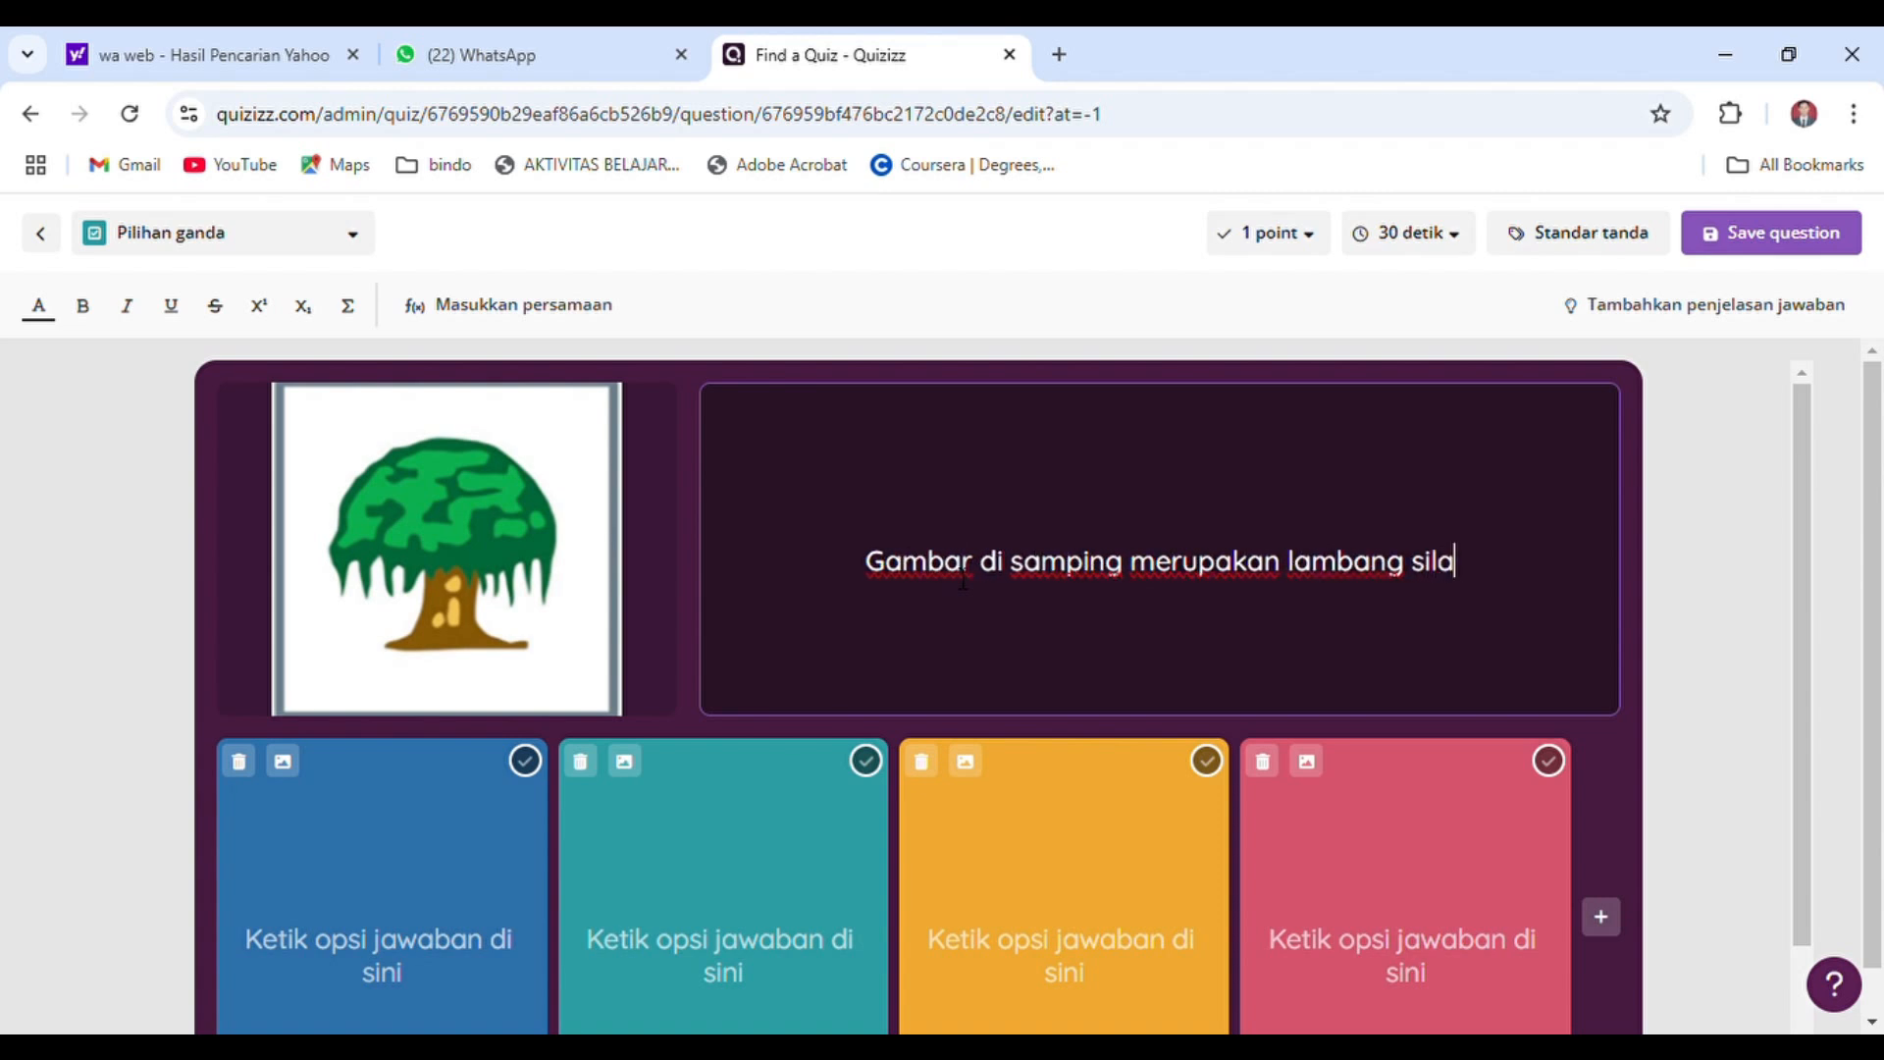
{"action": "type", "text": " Pancasila ke."}
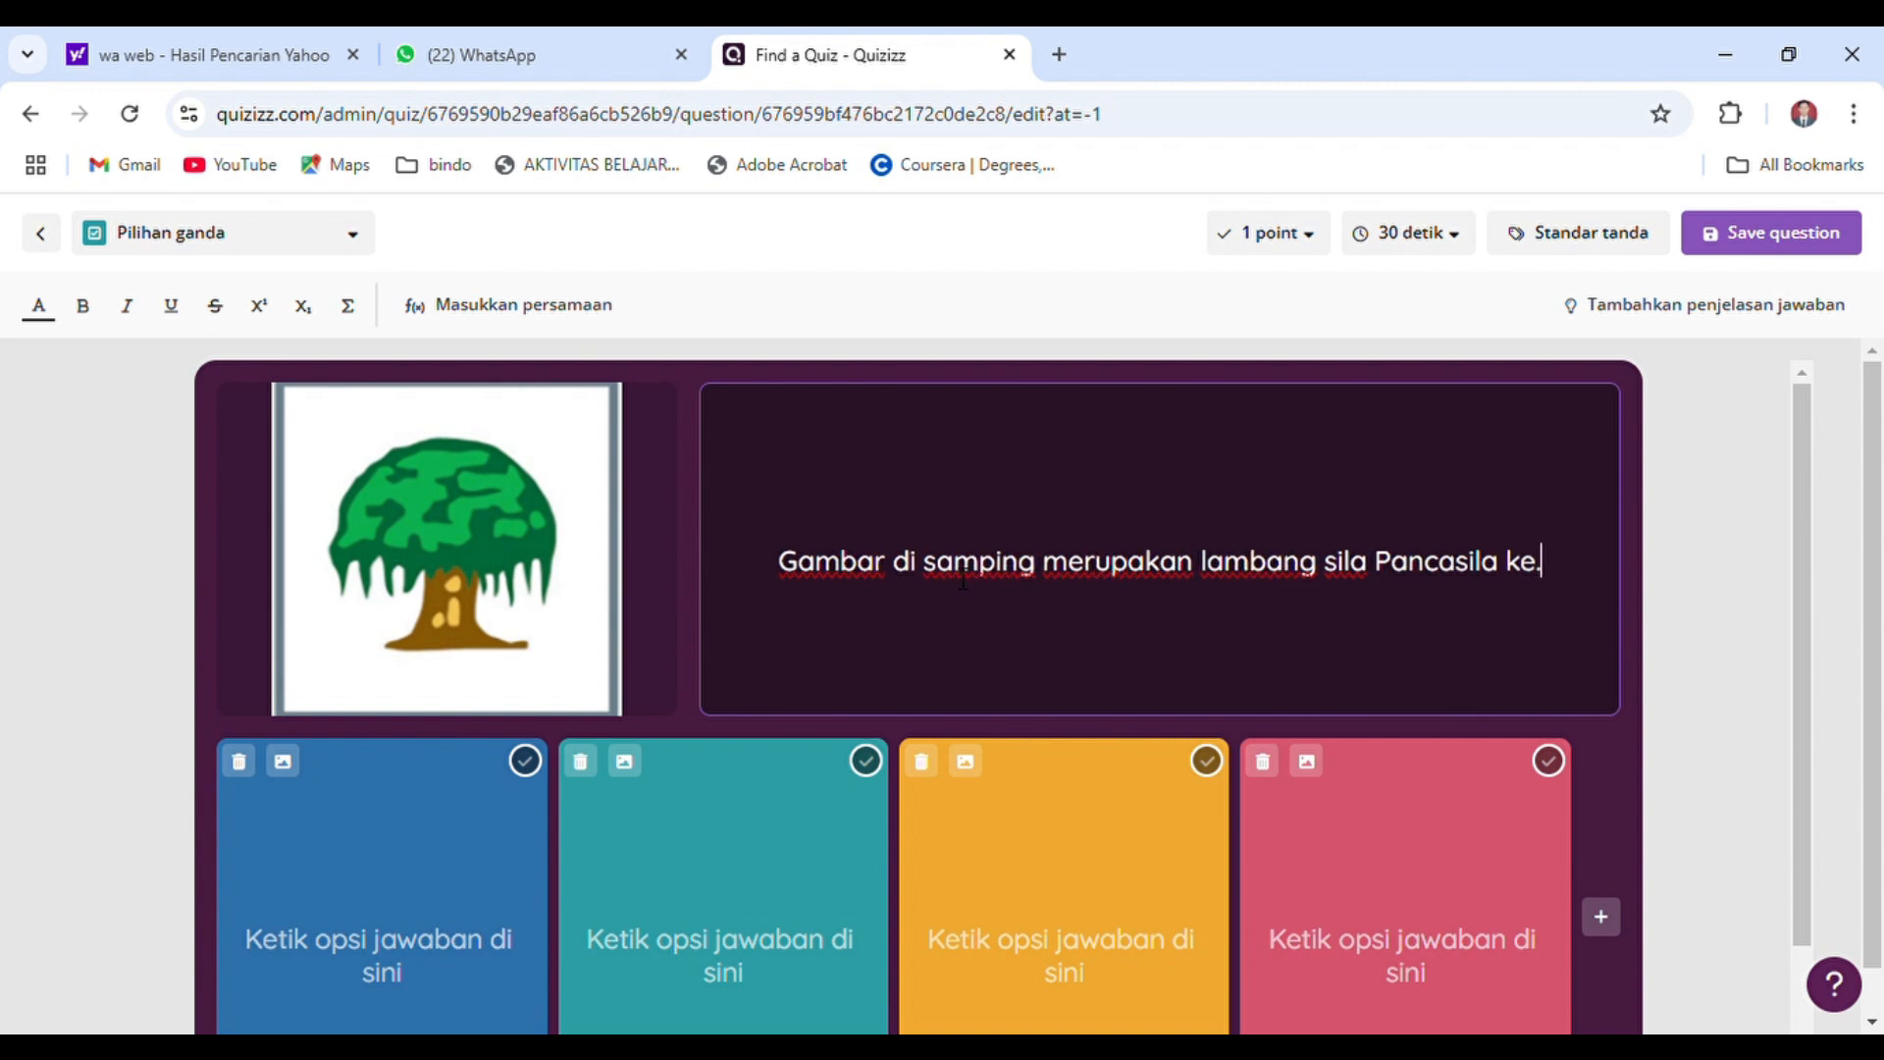
{"action": "type", "text": "..."}
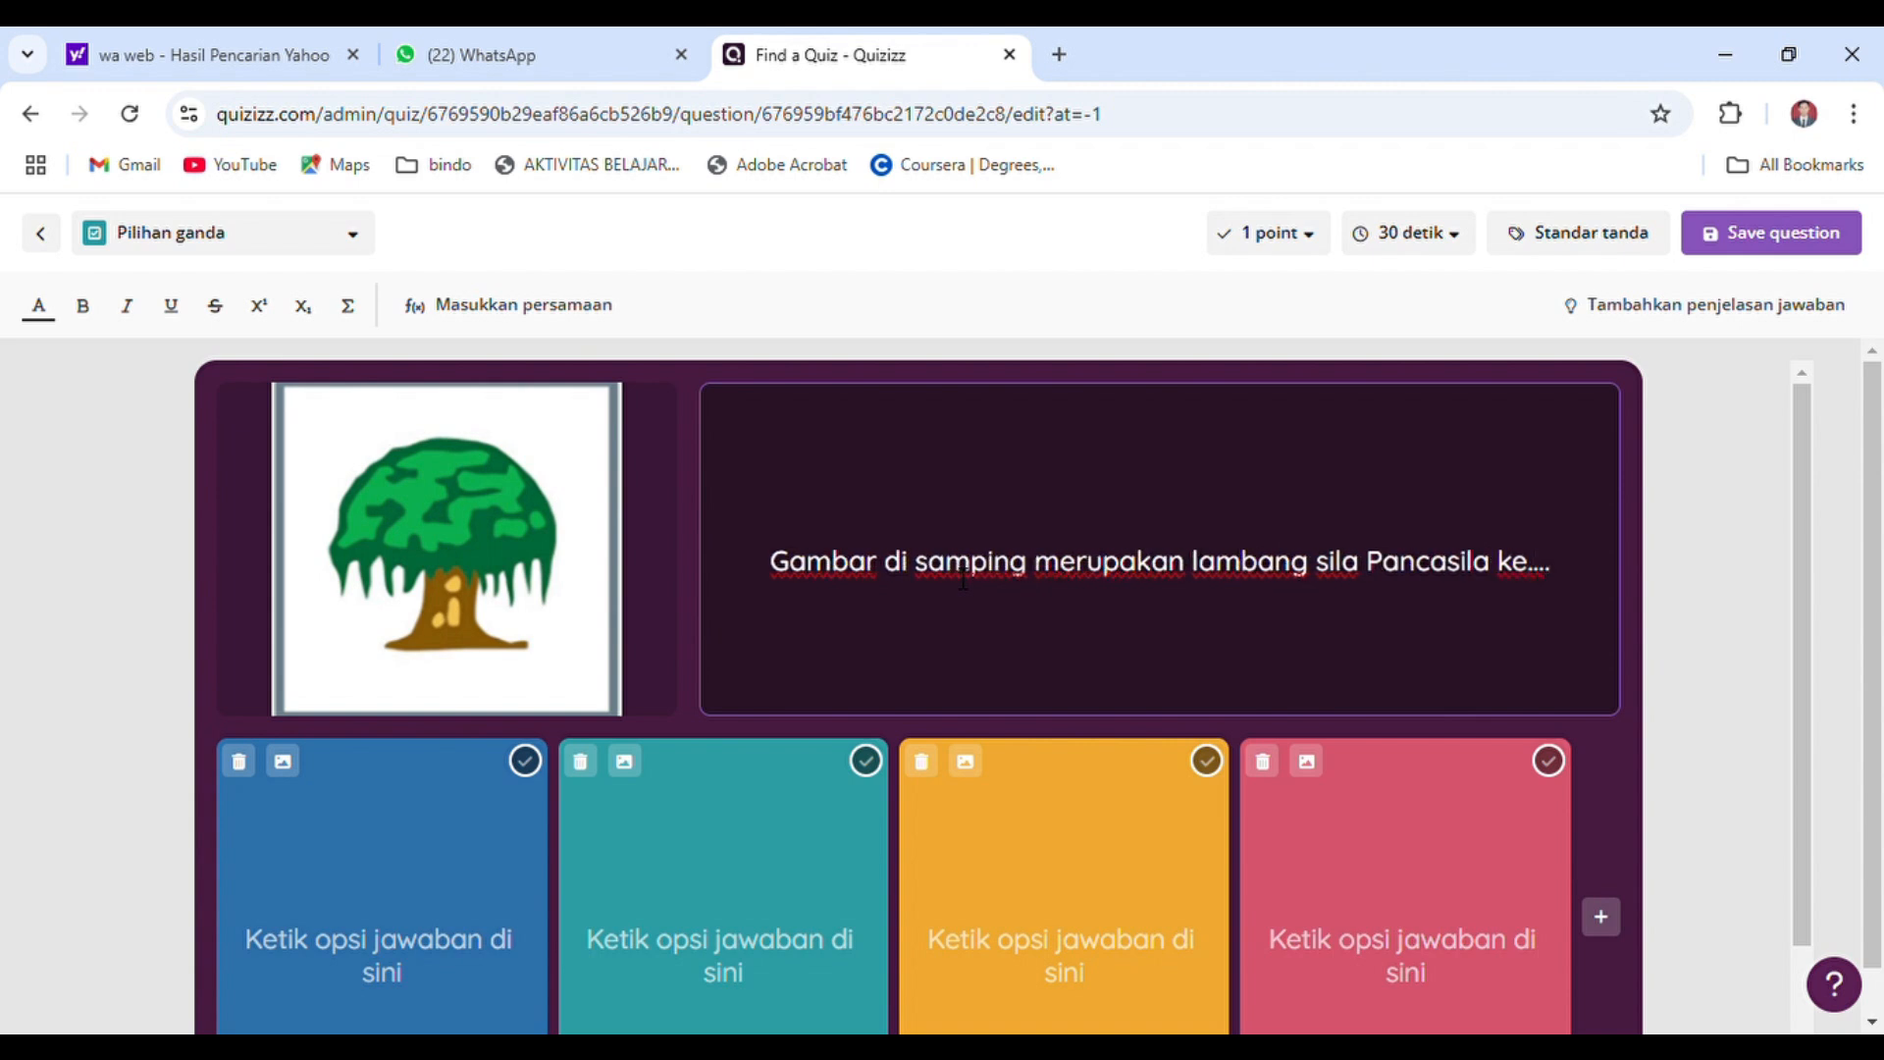
Fill the four answer options in order with "Kesatu", "Kedua", "Ketiga" and "Keempat"
{"action": "left_click", "coordinate": [405, 947]}
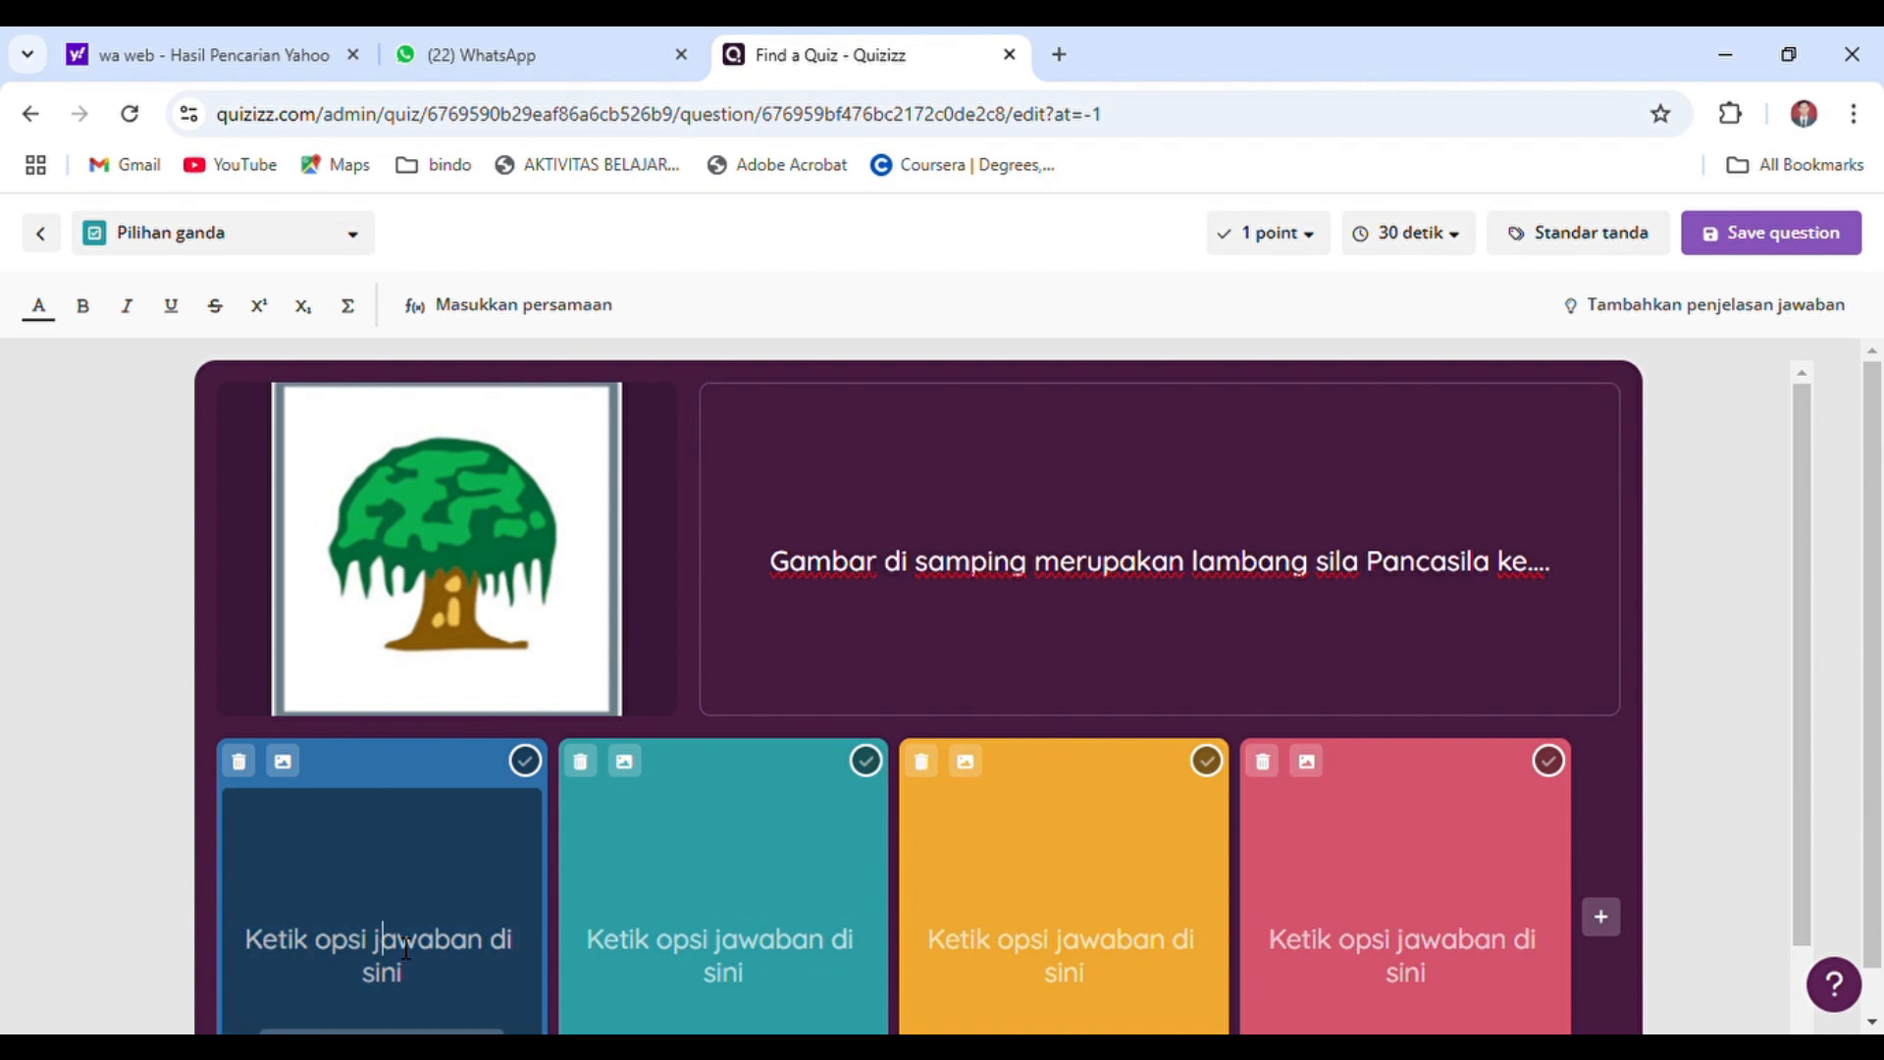
{"action": "type", "text": "k"}
{"action": "key", "text": "BackSpace"}
{"action": "type", "text": "Ke"}
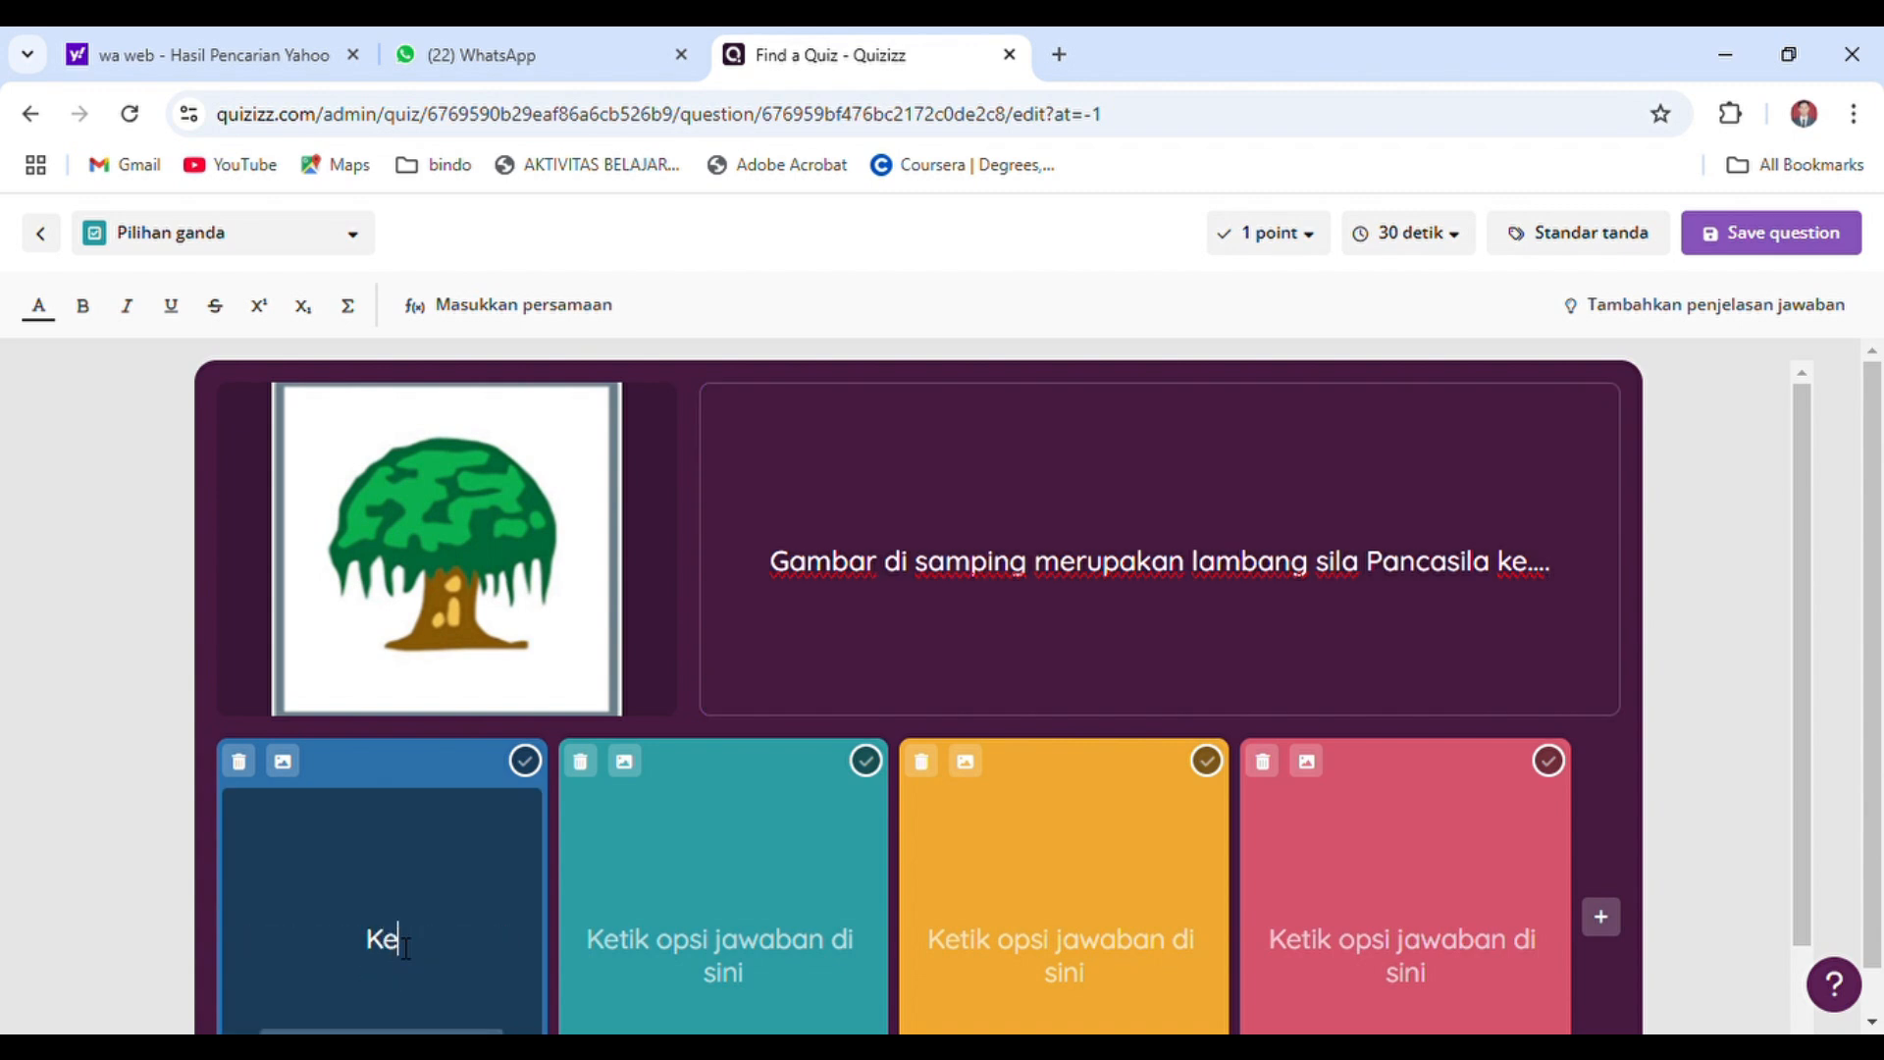
{"action": "type", "text": "satu"}
{"action": "key", "text": "Tab"}
{"action": "type", "text": "Kedua"}
{"action": "key", "text": "Tab"}
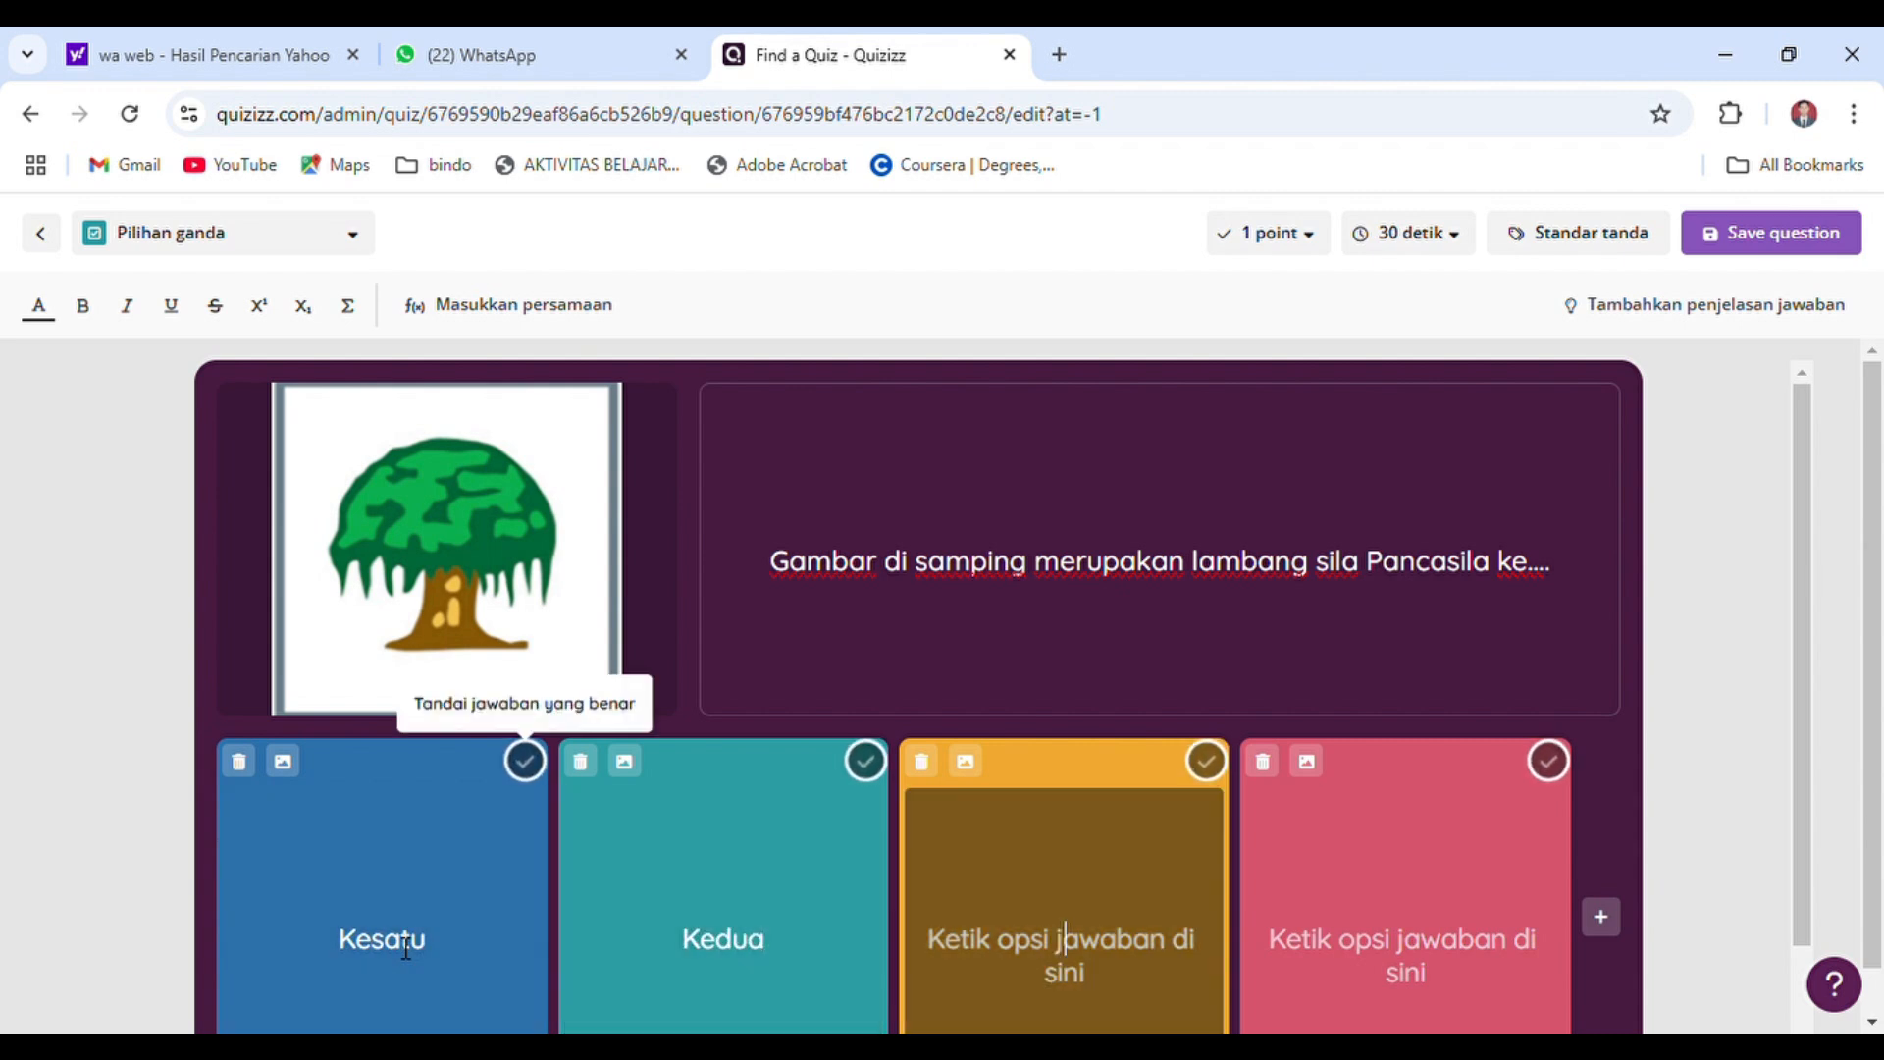
{"action": "type", "text": "Keti"}
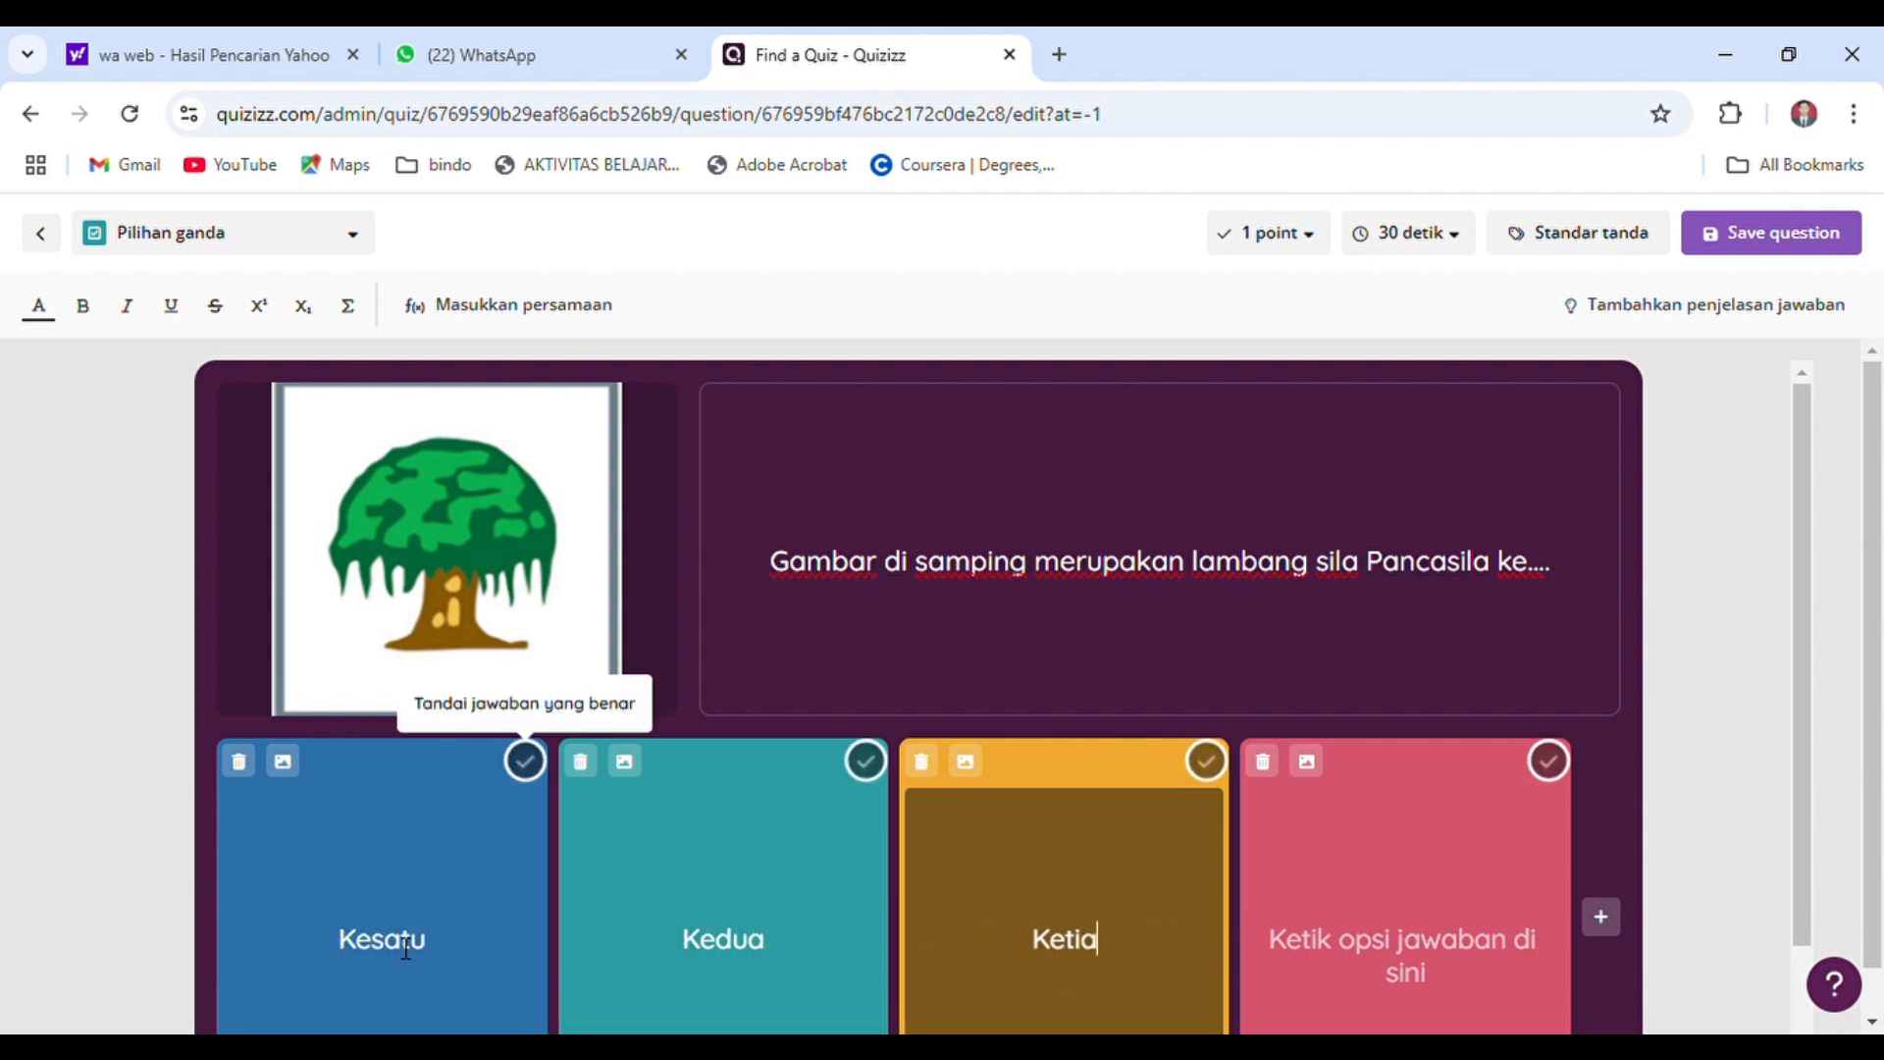
{"action": "type", "text": "ga"}
{"action": "key", "text": "Tab"}
{"action": "type", "text": "Keempat"}
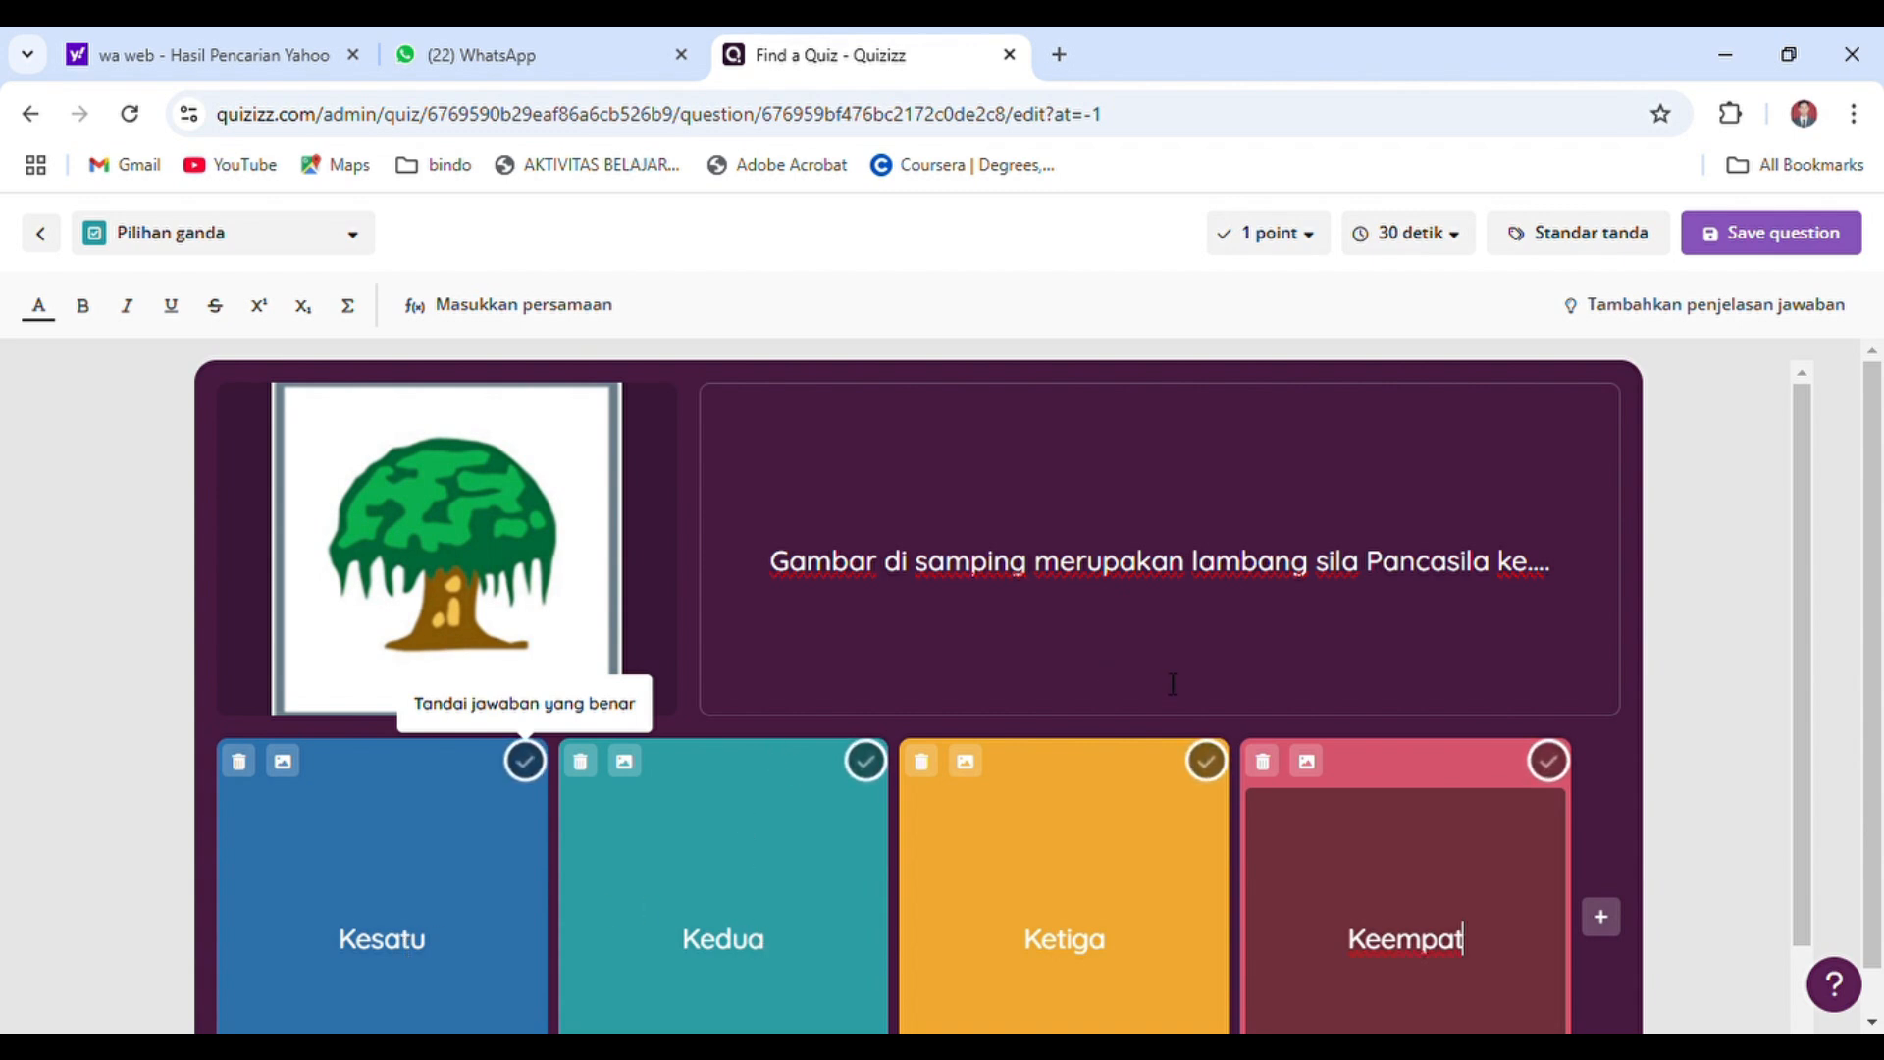
Mark "Ketiga" as the correct answer and save the question
{"action": "left_click", "coordinate": [1208, 763]}
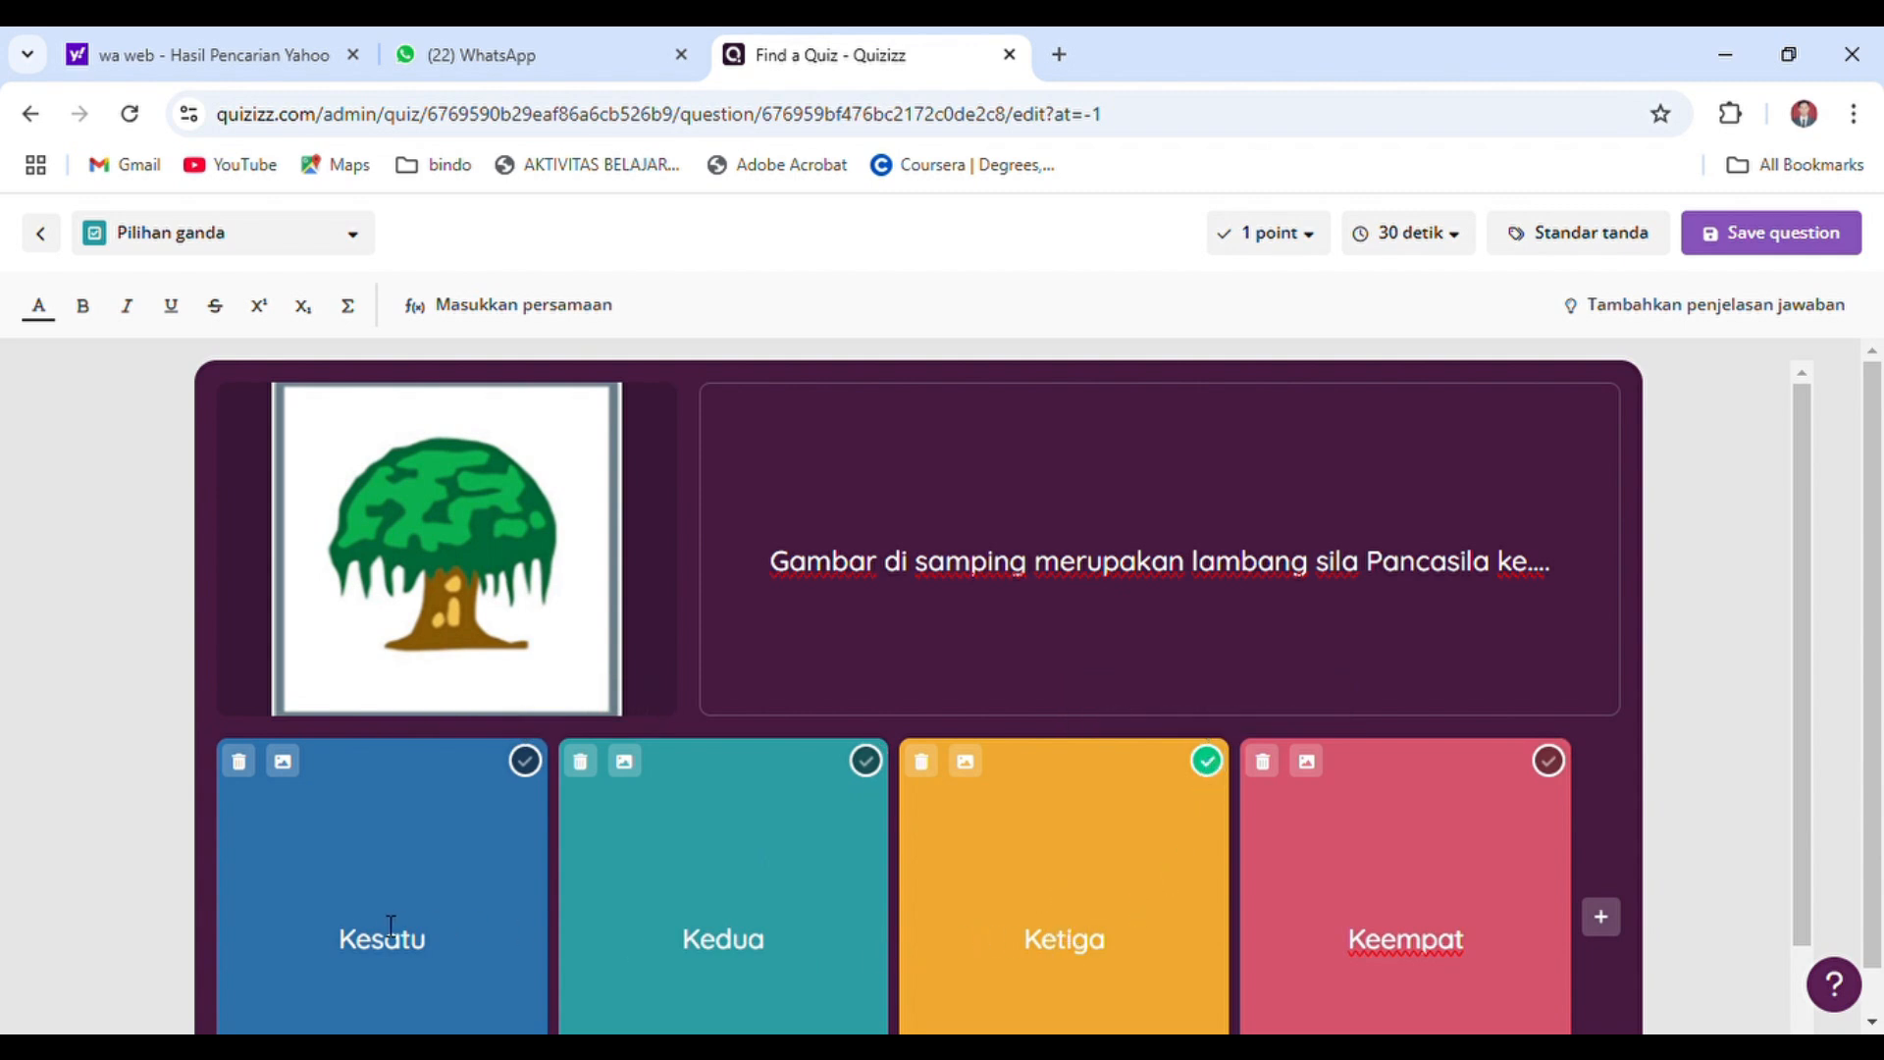
{"action": "left_click", "coordinate": [284, 763]}
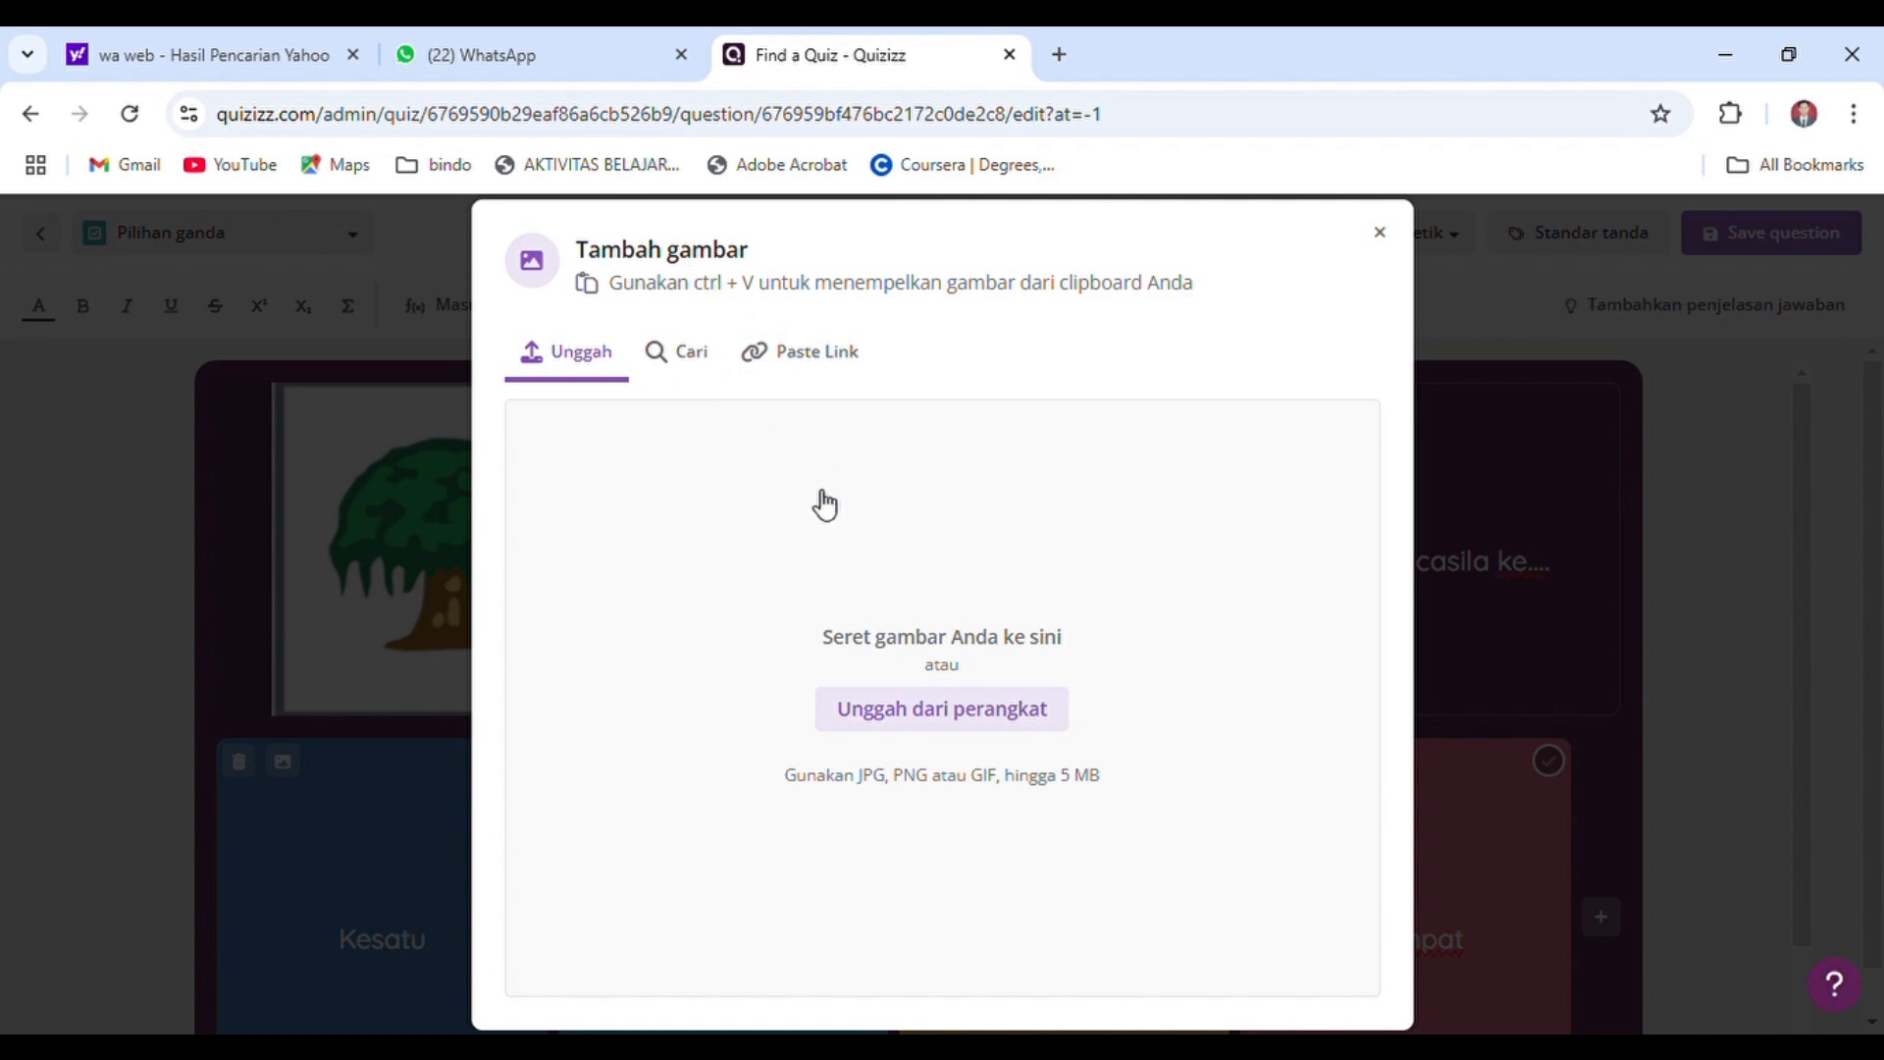
{"action": "left_click", "coordinate": [1380, 233]}
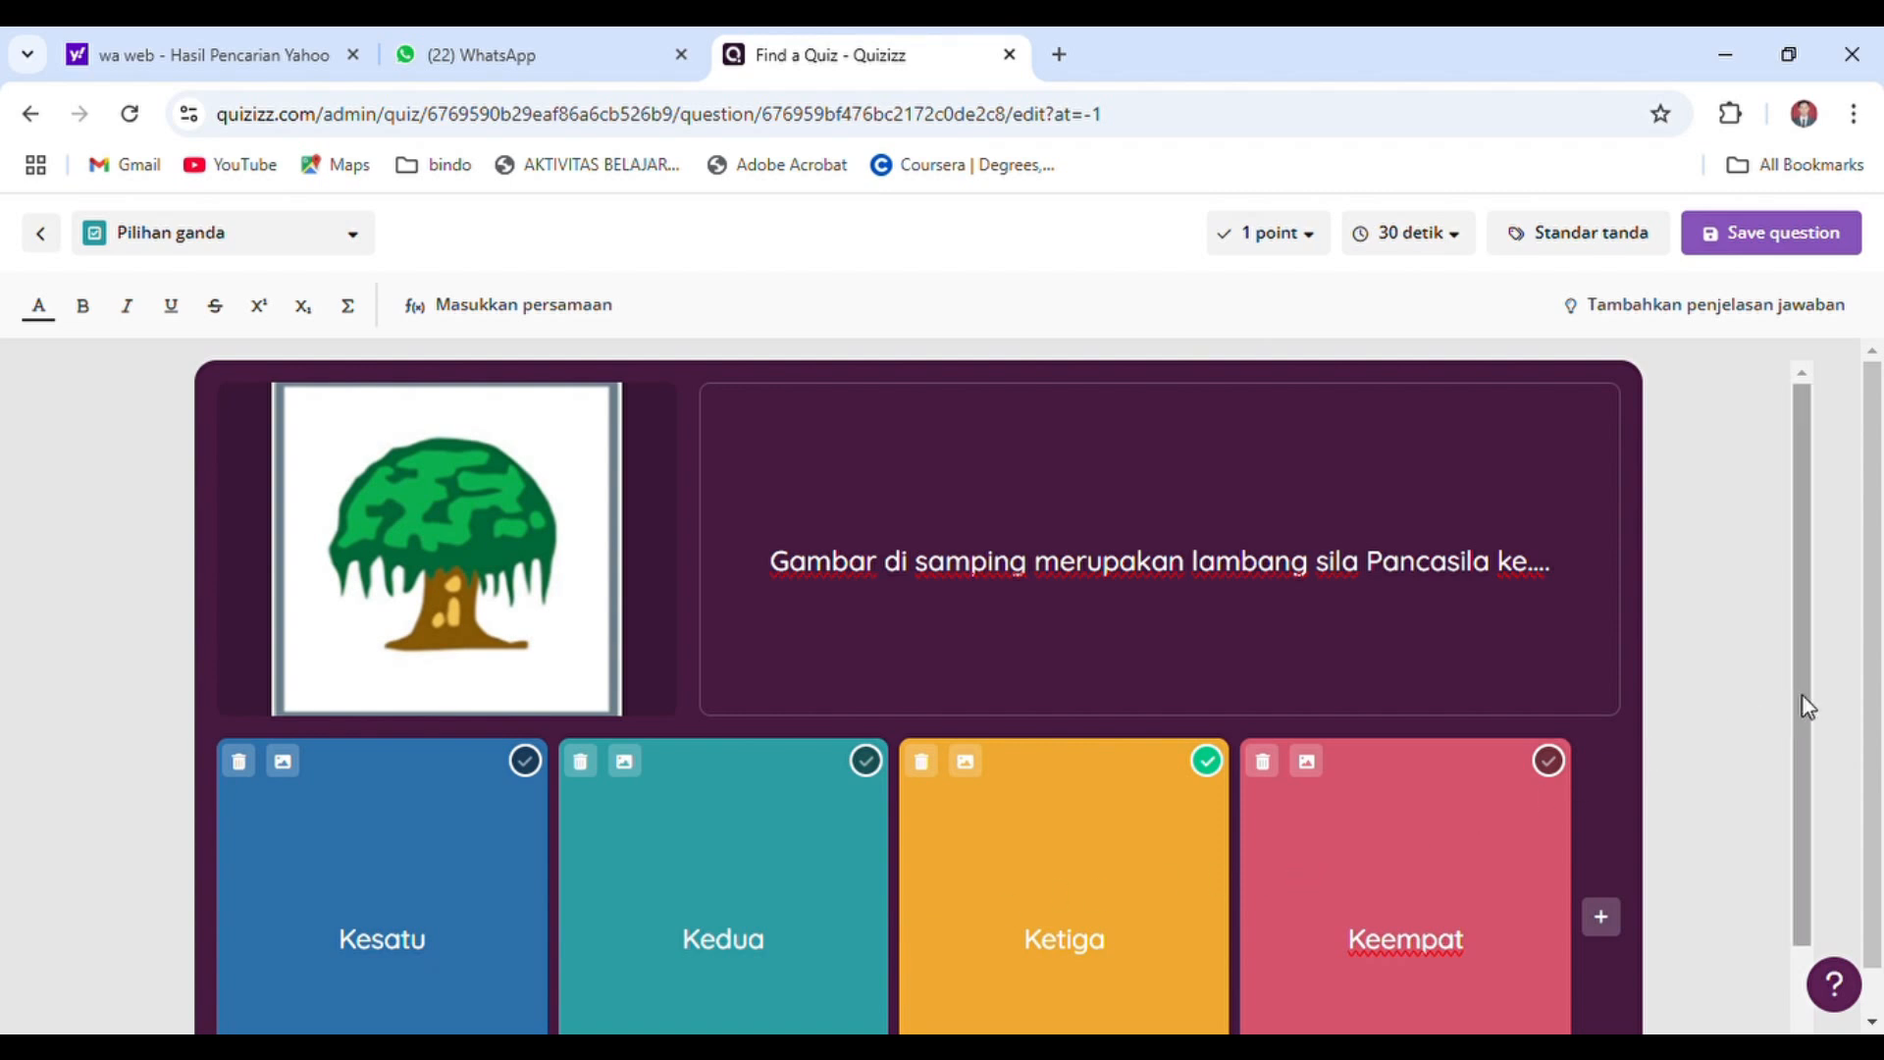
{"action": "left_click_drag", "start_coordinate": [1810, 707], "coordinate": [1793, 841]}
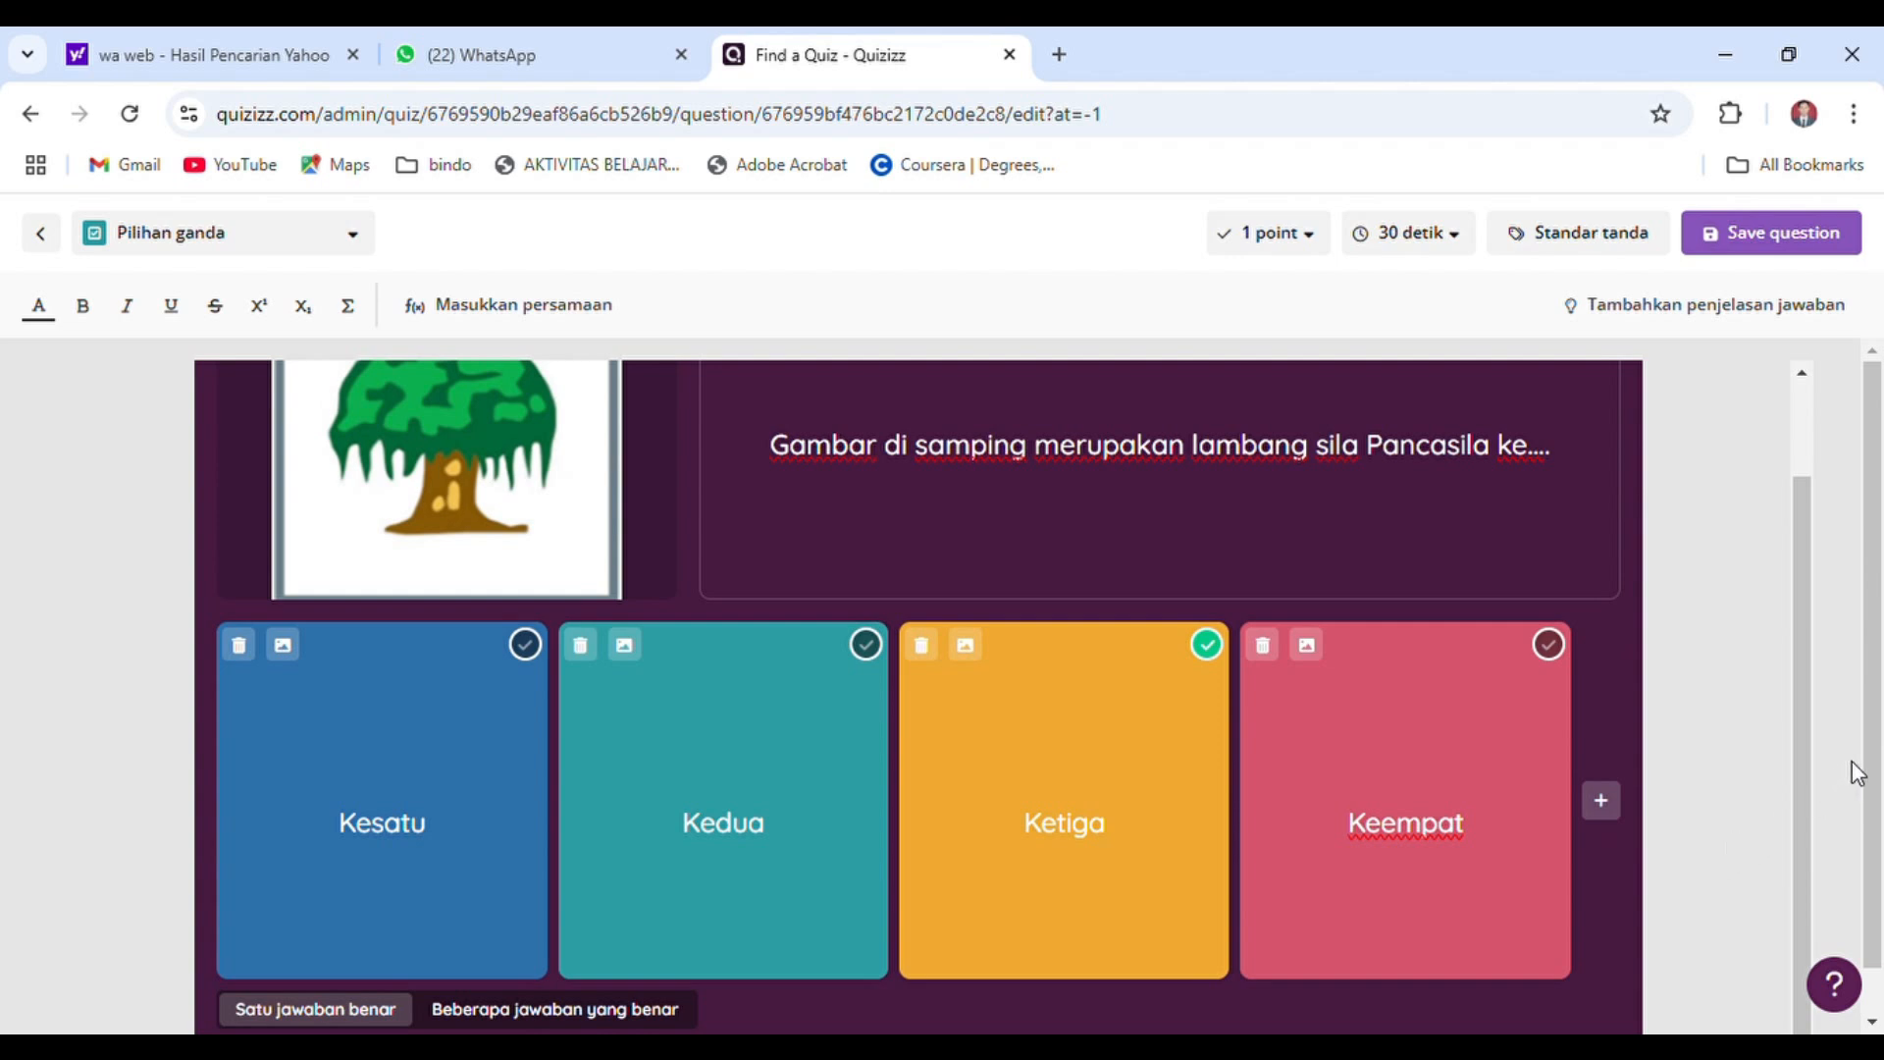
{"action": "scroll", "coordinate": [1864, 834], "scroll_direction": "down", "scroll_amount": 1}
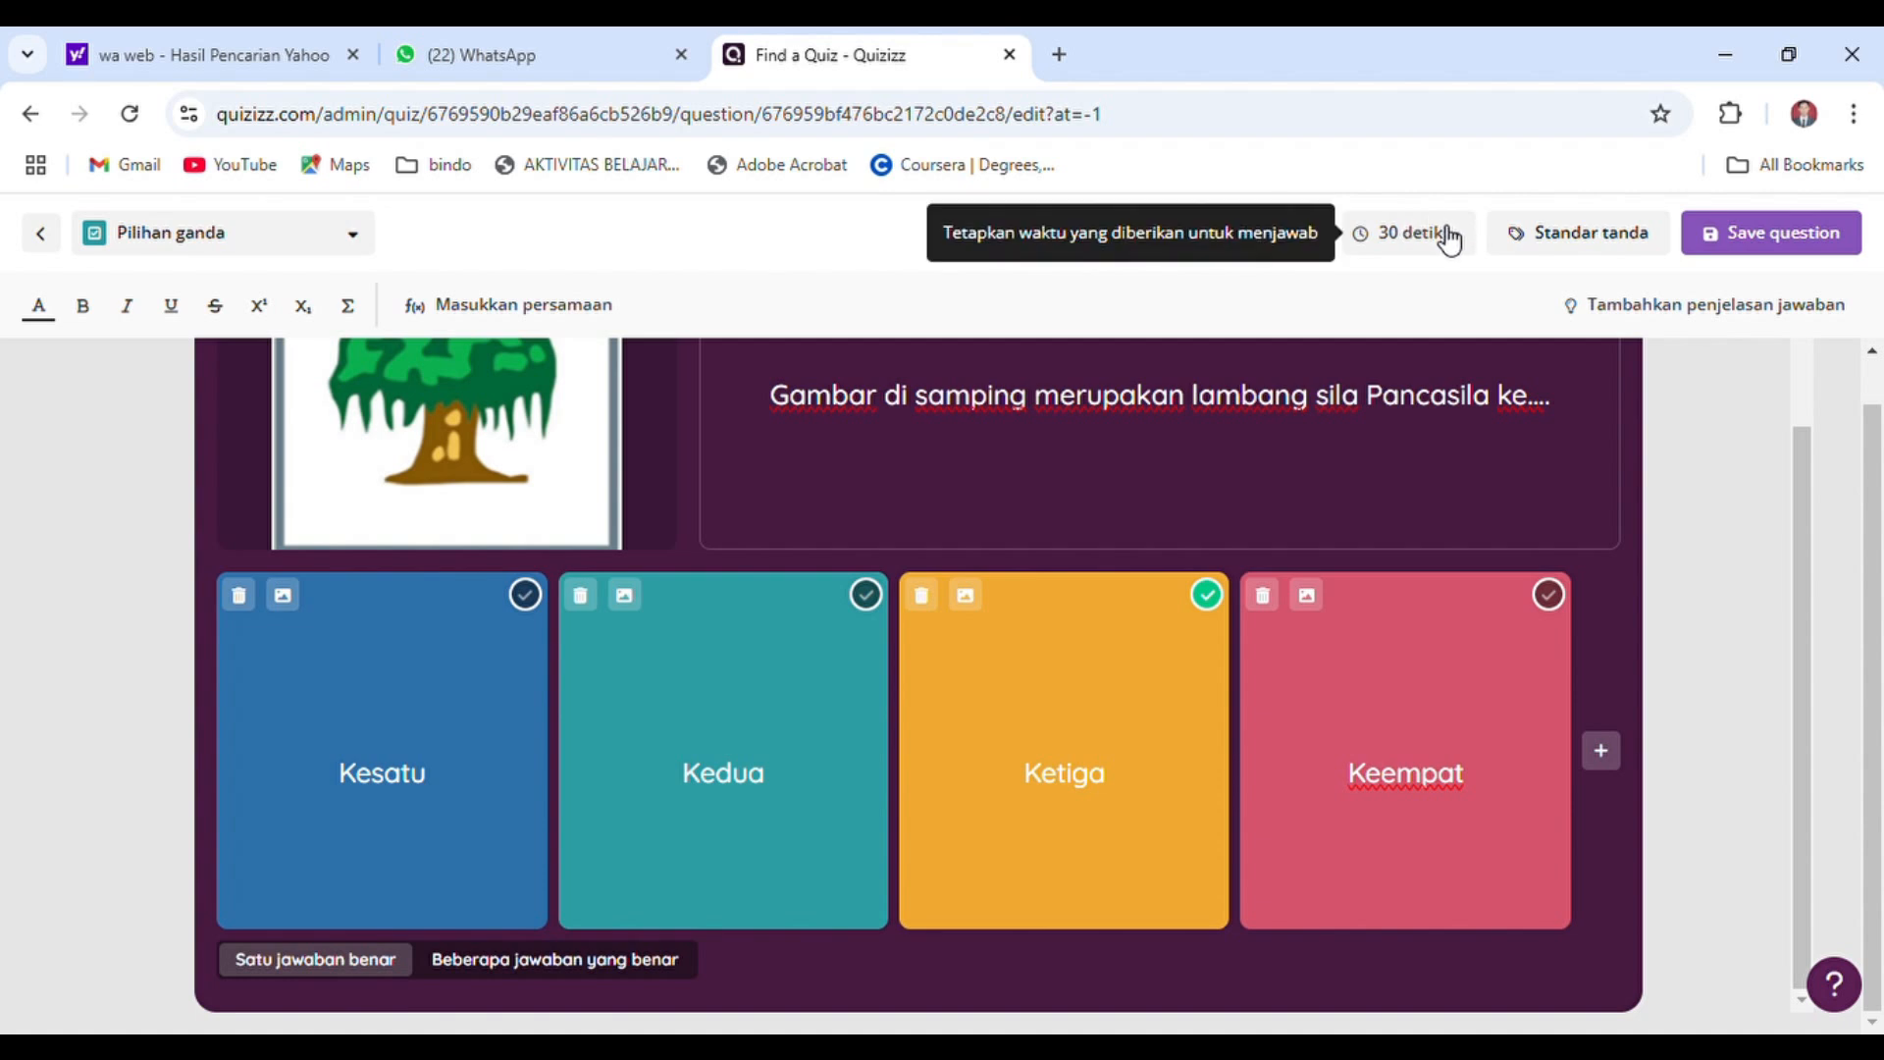
{"action": "left_click", "coordinate": [1775, 246]}
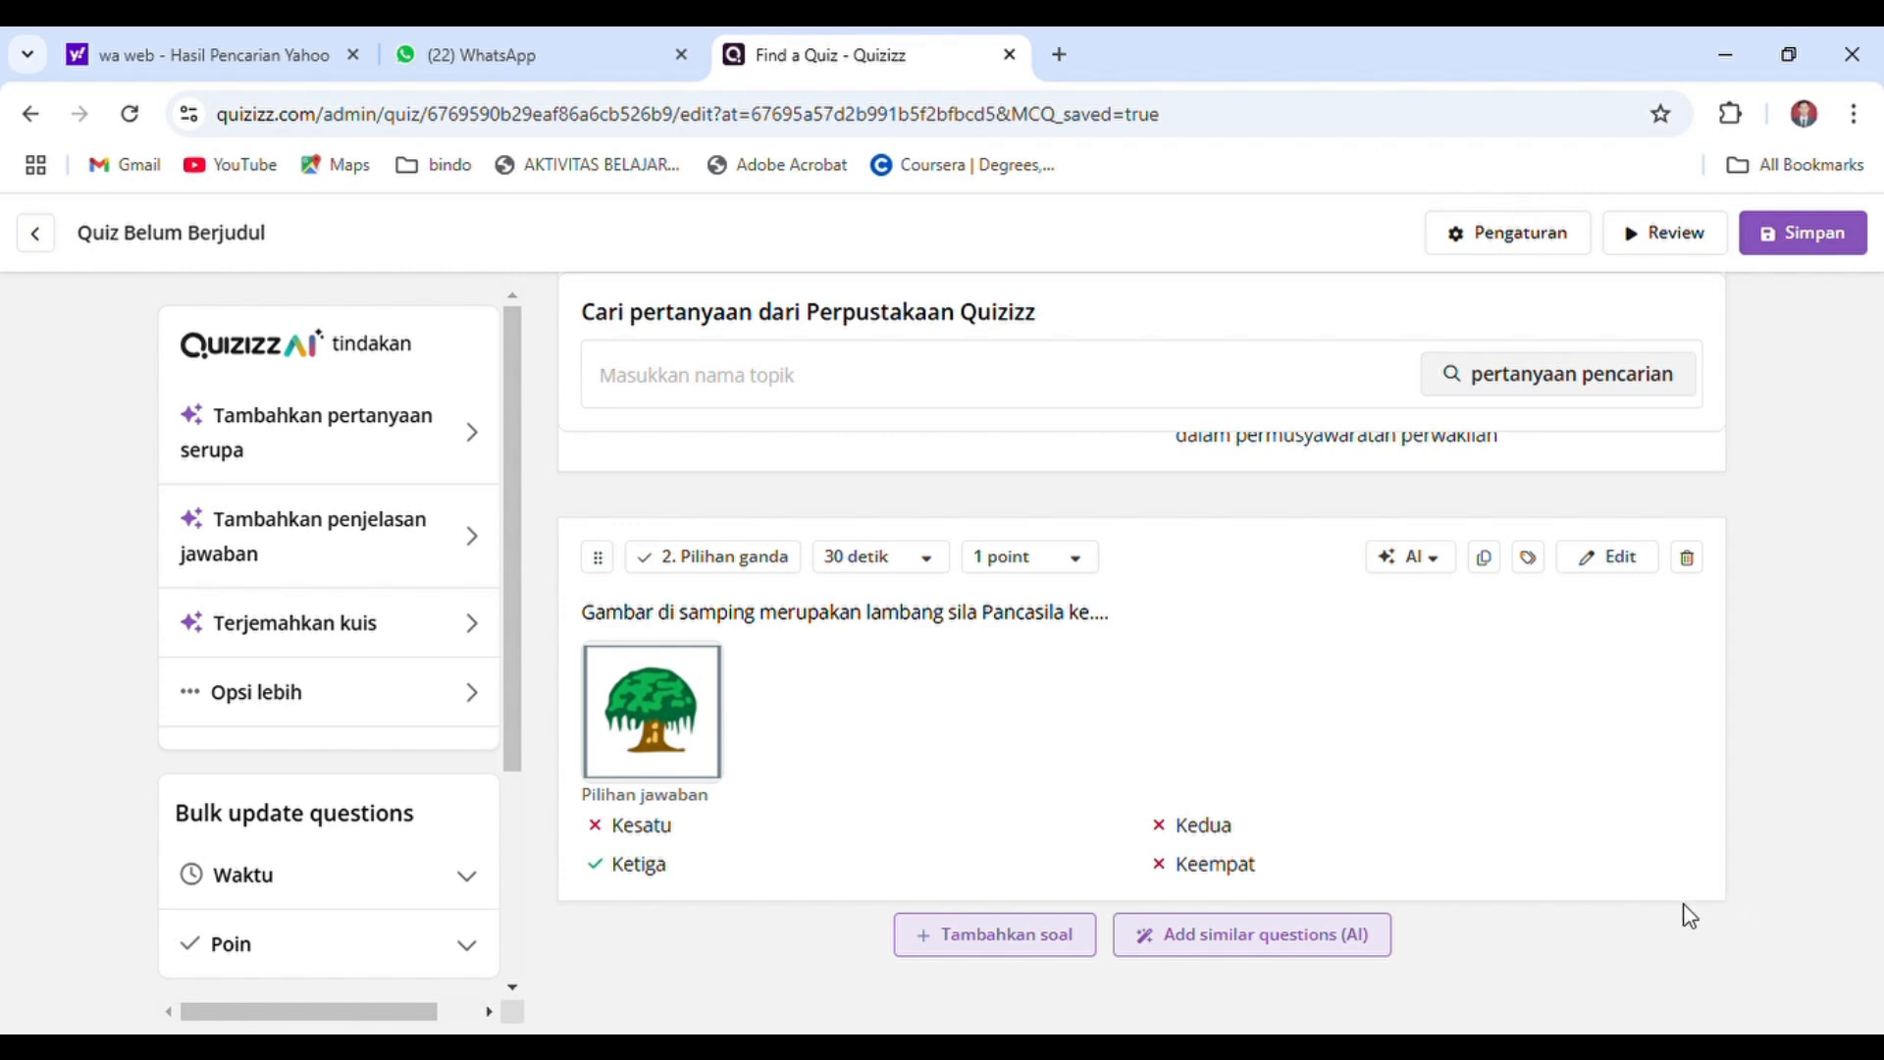
Add an Isian singkat question with the text "Ani pergi ke Gereja merupakan pengamalan sila ke...."
{"action": "left_click", "coordinate": [992, 948]}
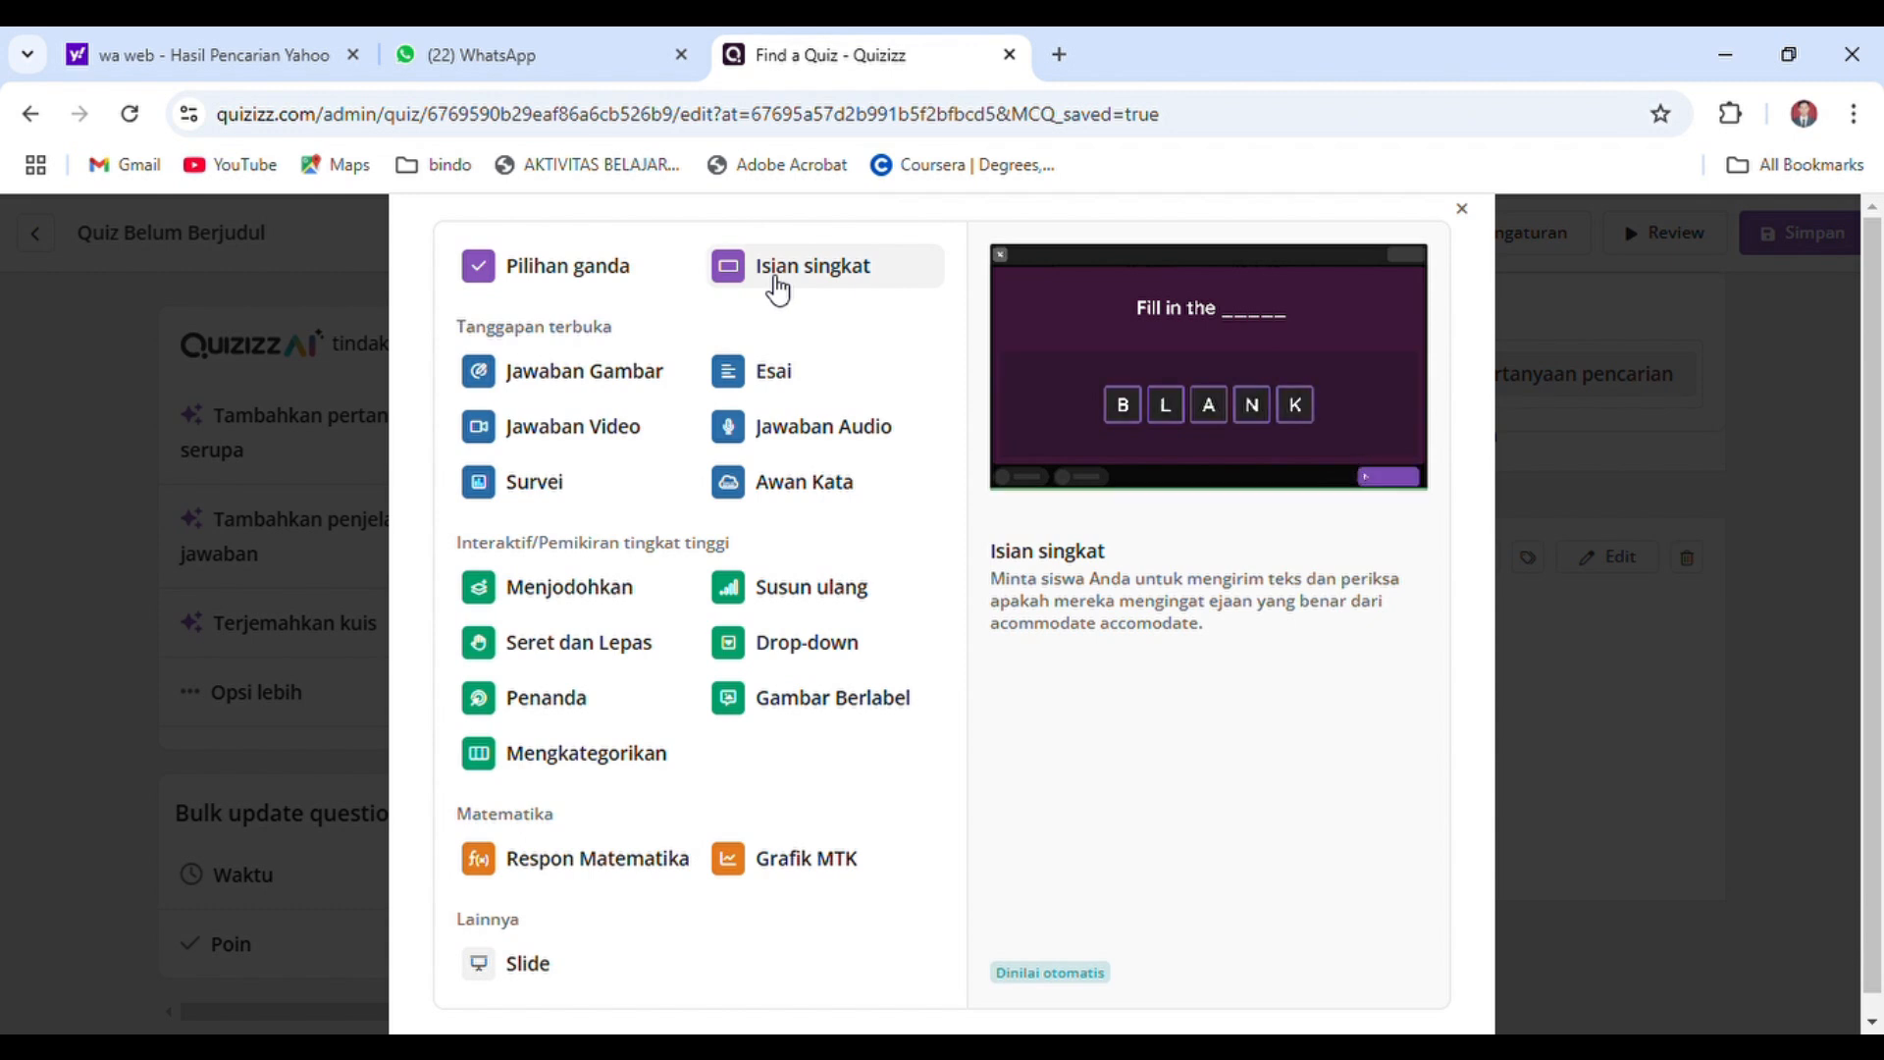
{"action": "left_click", "coordinate": [805, 287]}
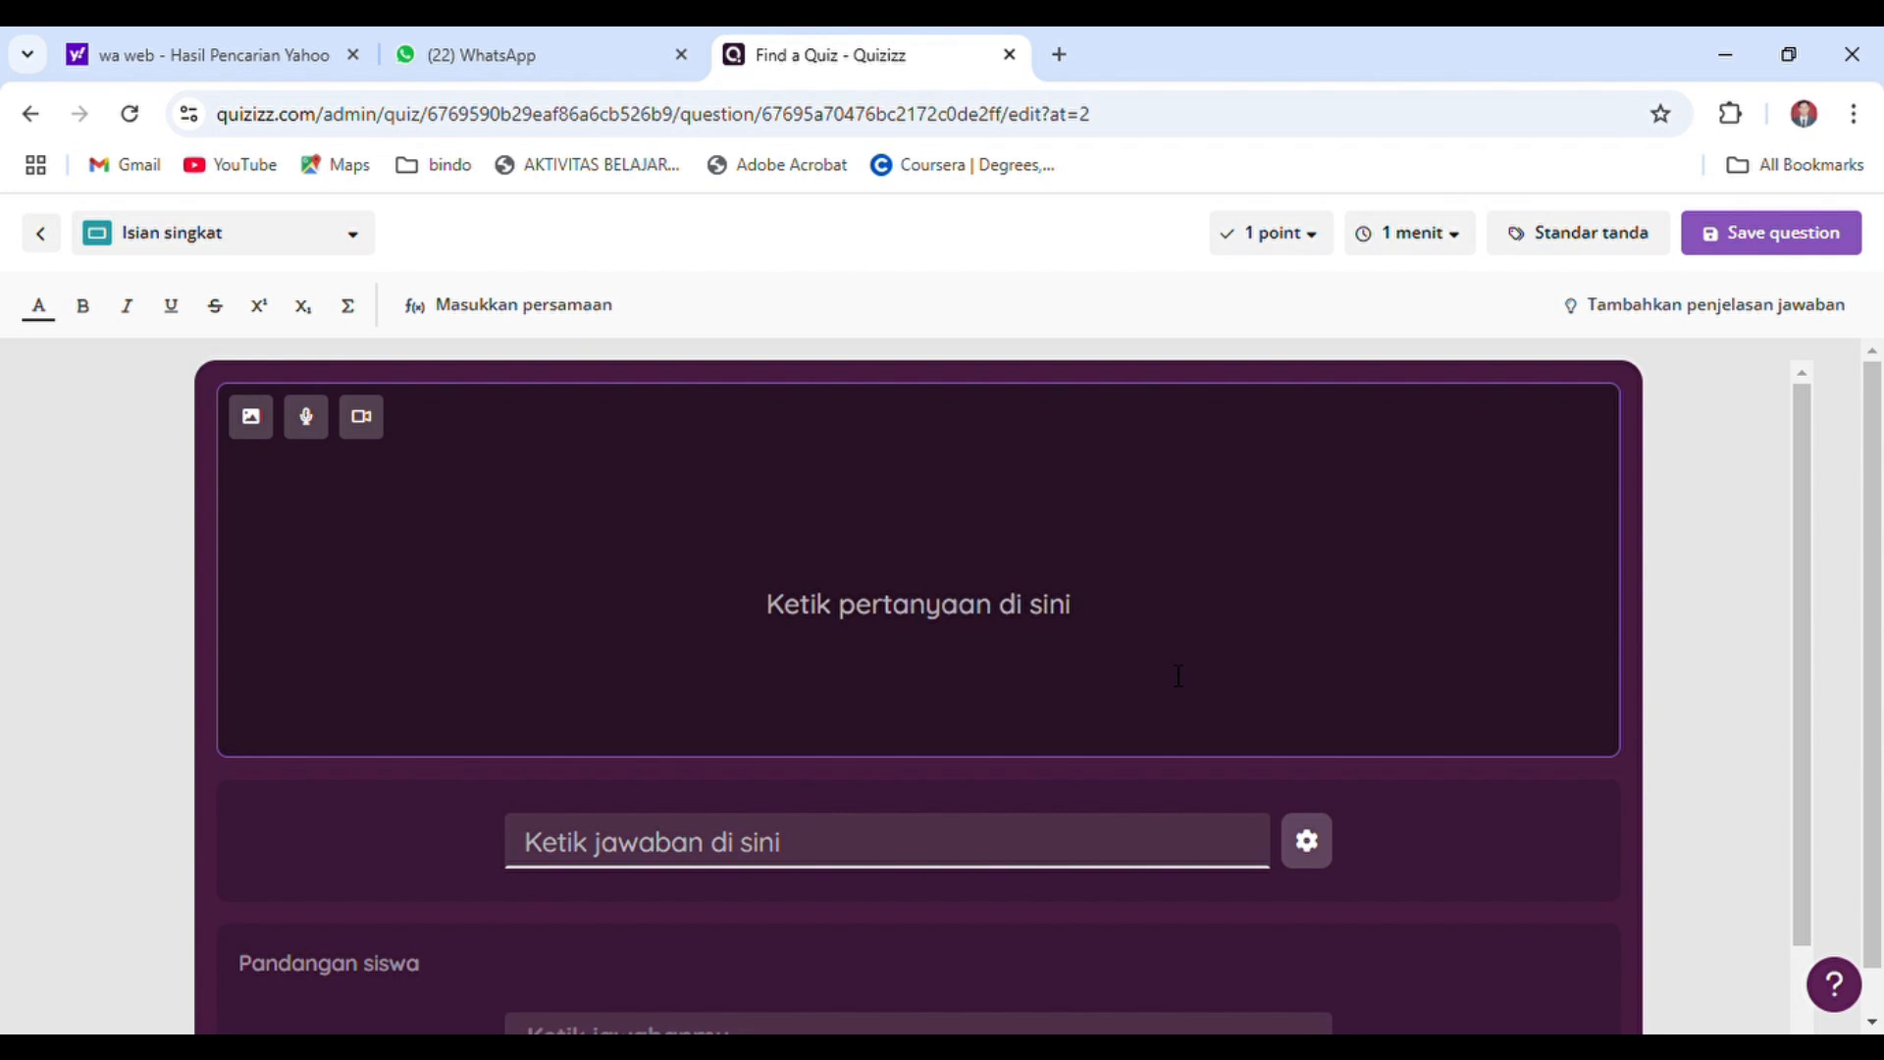
{"action": "type", "text": "An"}
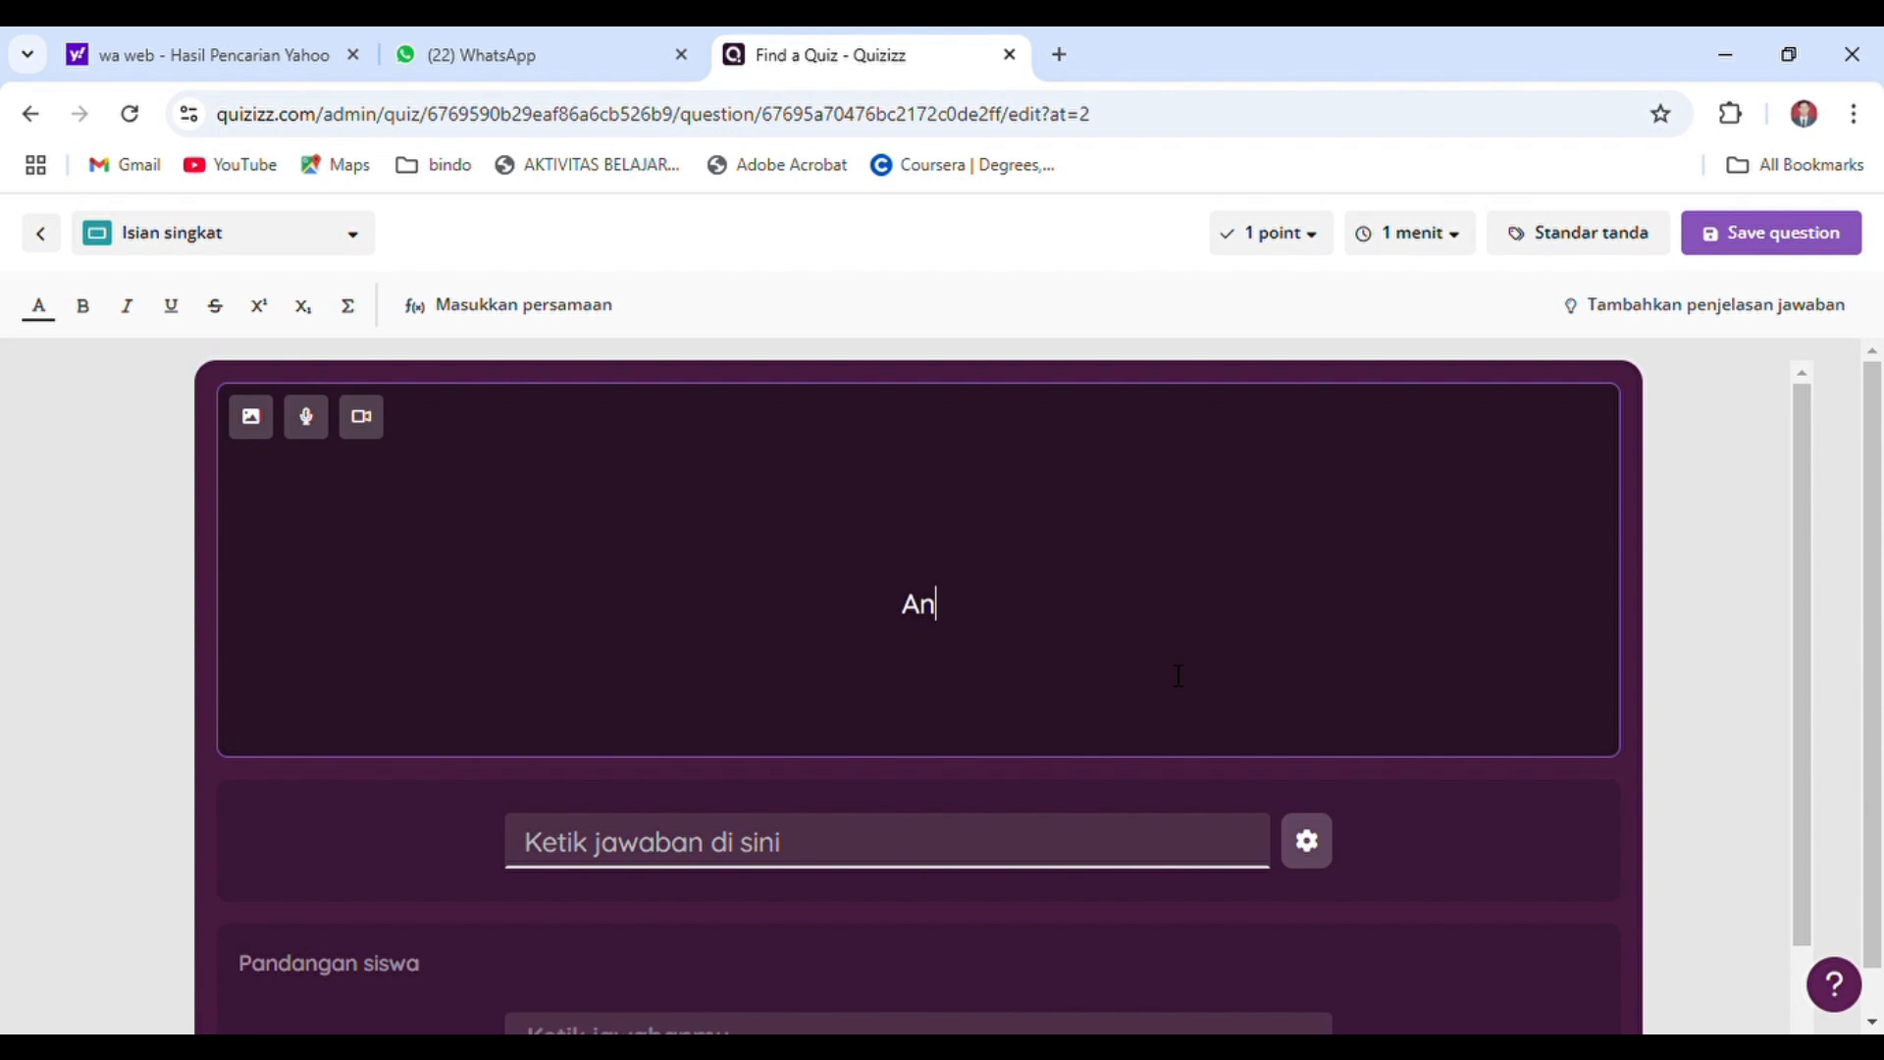
{"action": "type", "text": "i pergi ke "}
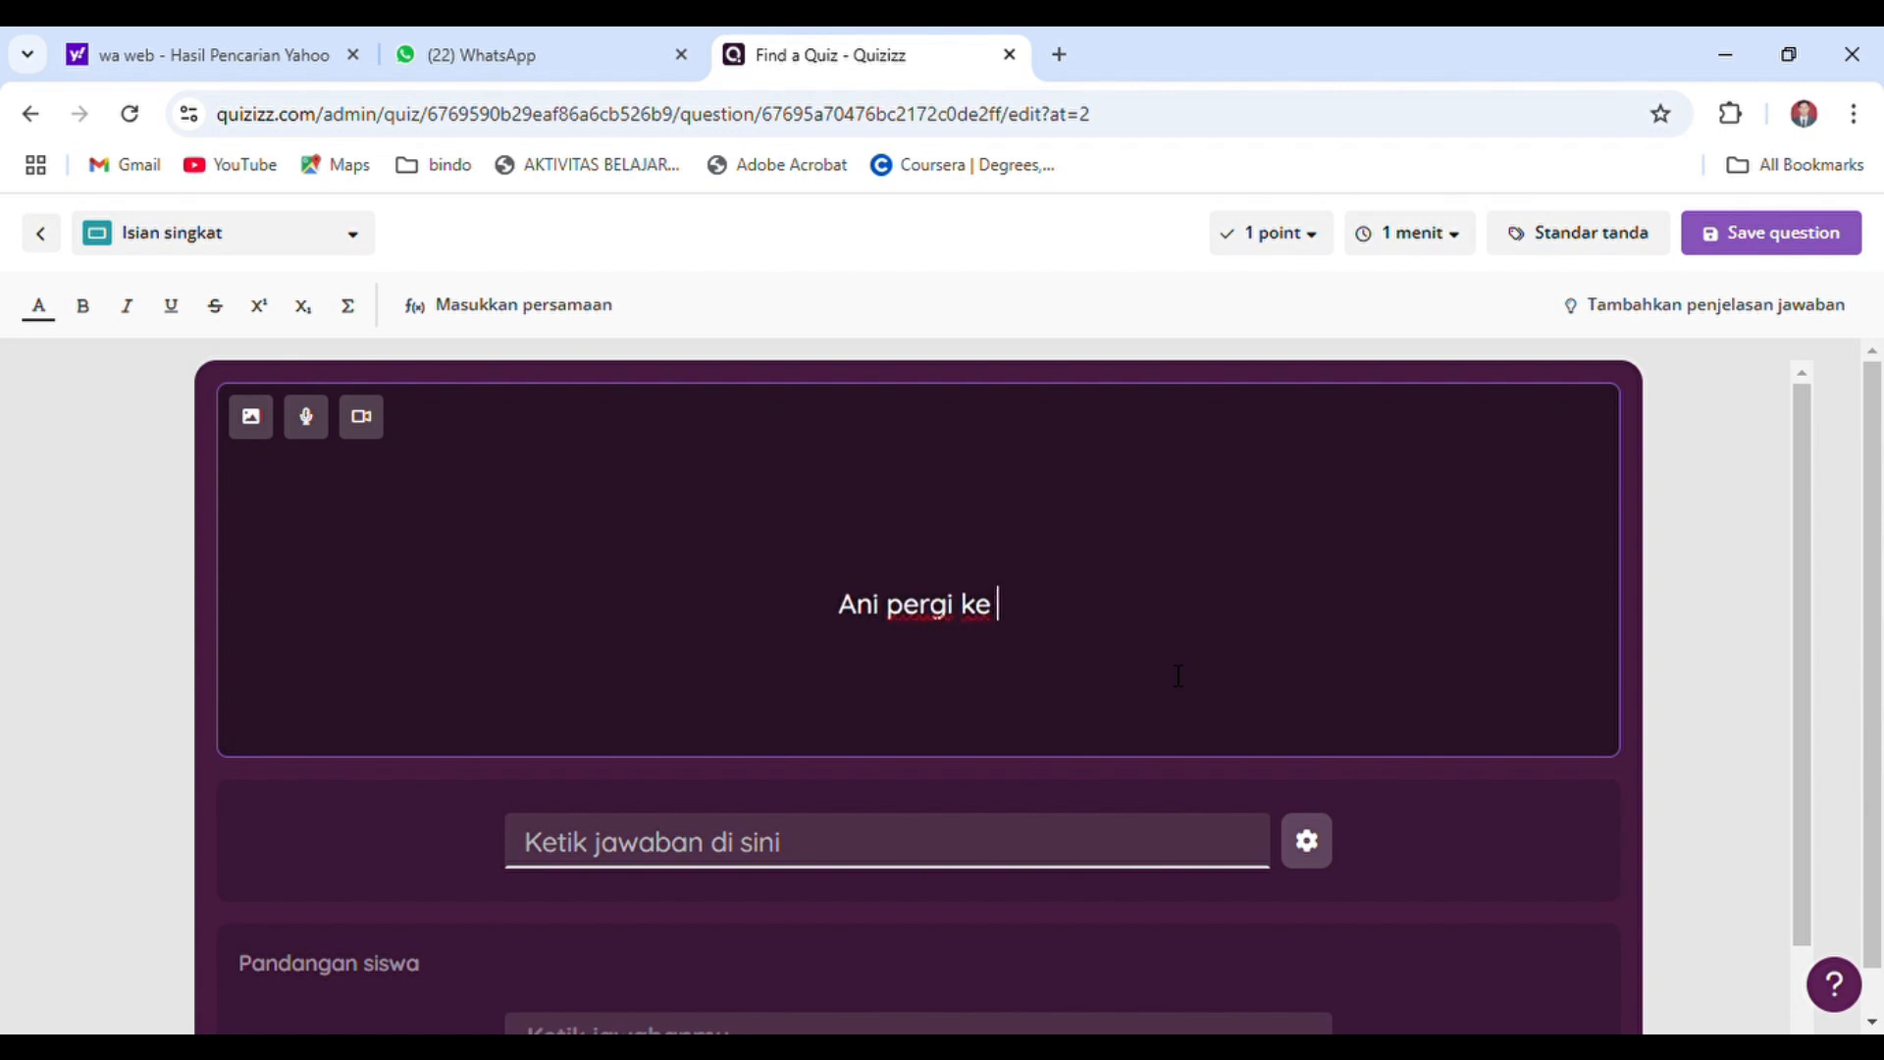
{"action": "type", "text": "Gere"}
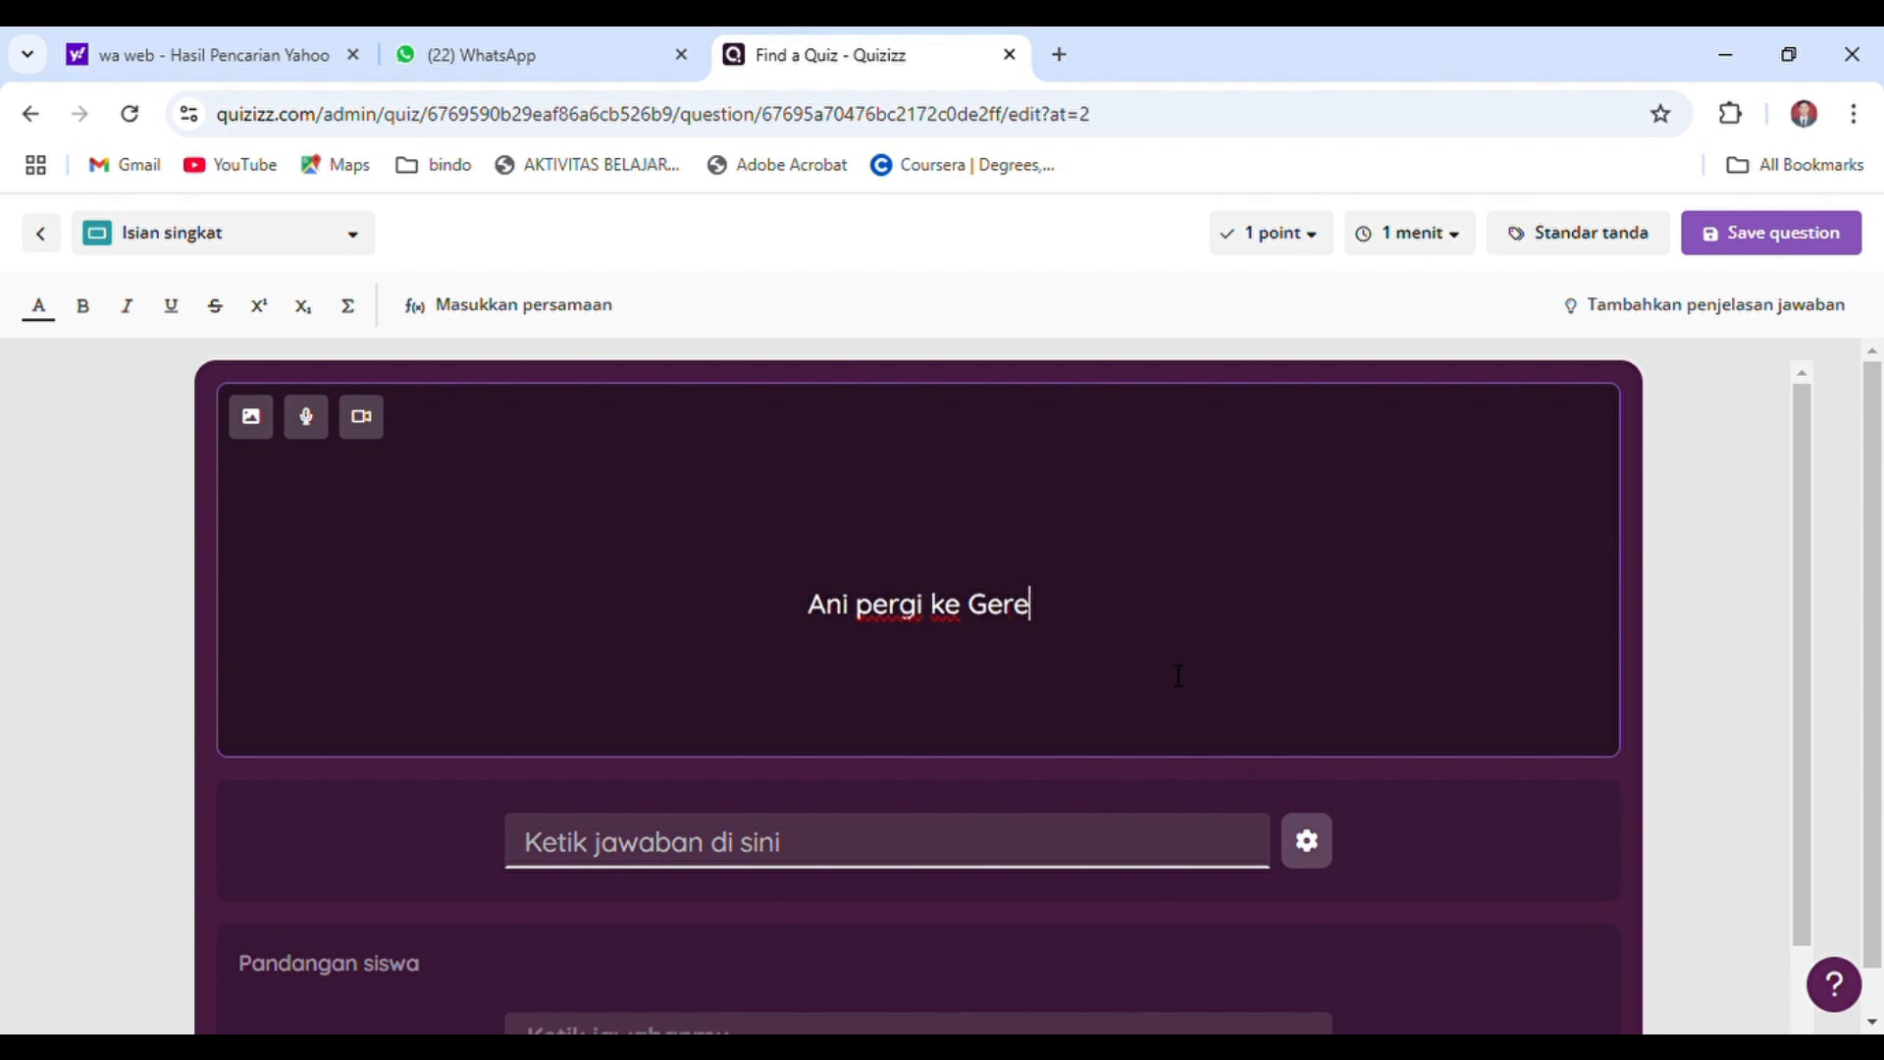
{"action": "type", "text": "ja merupakan"}
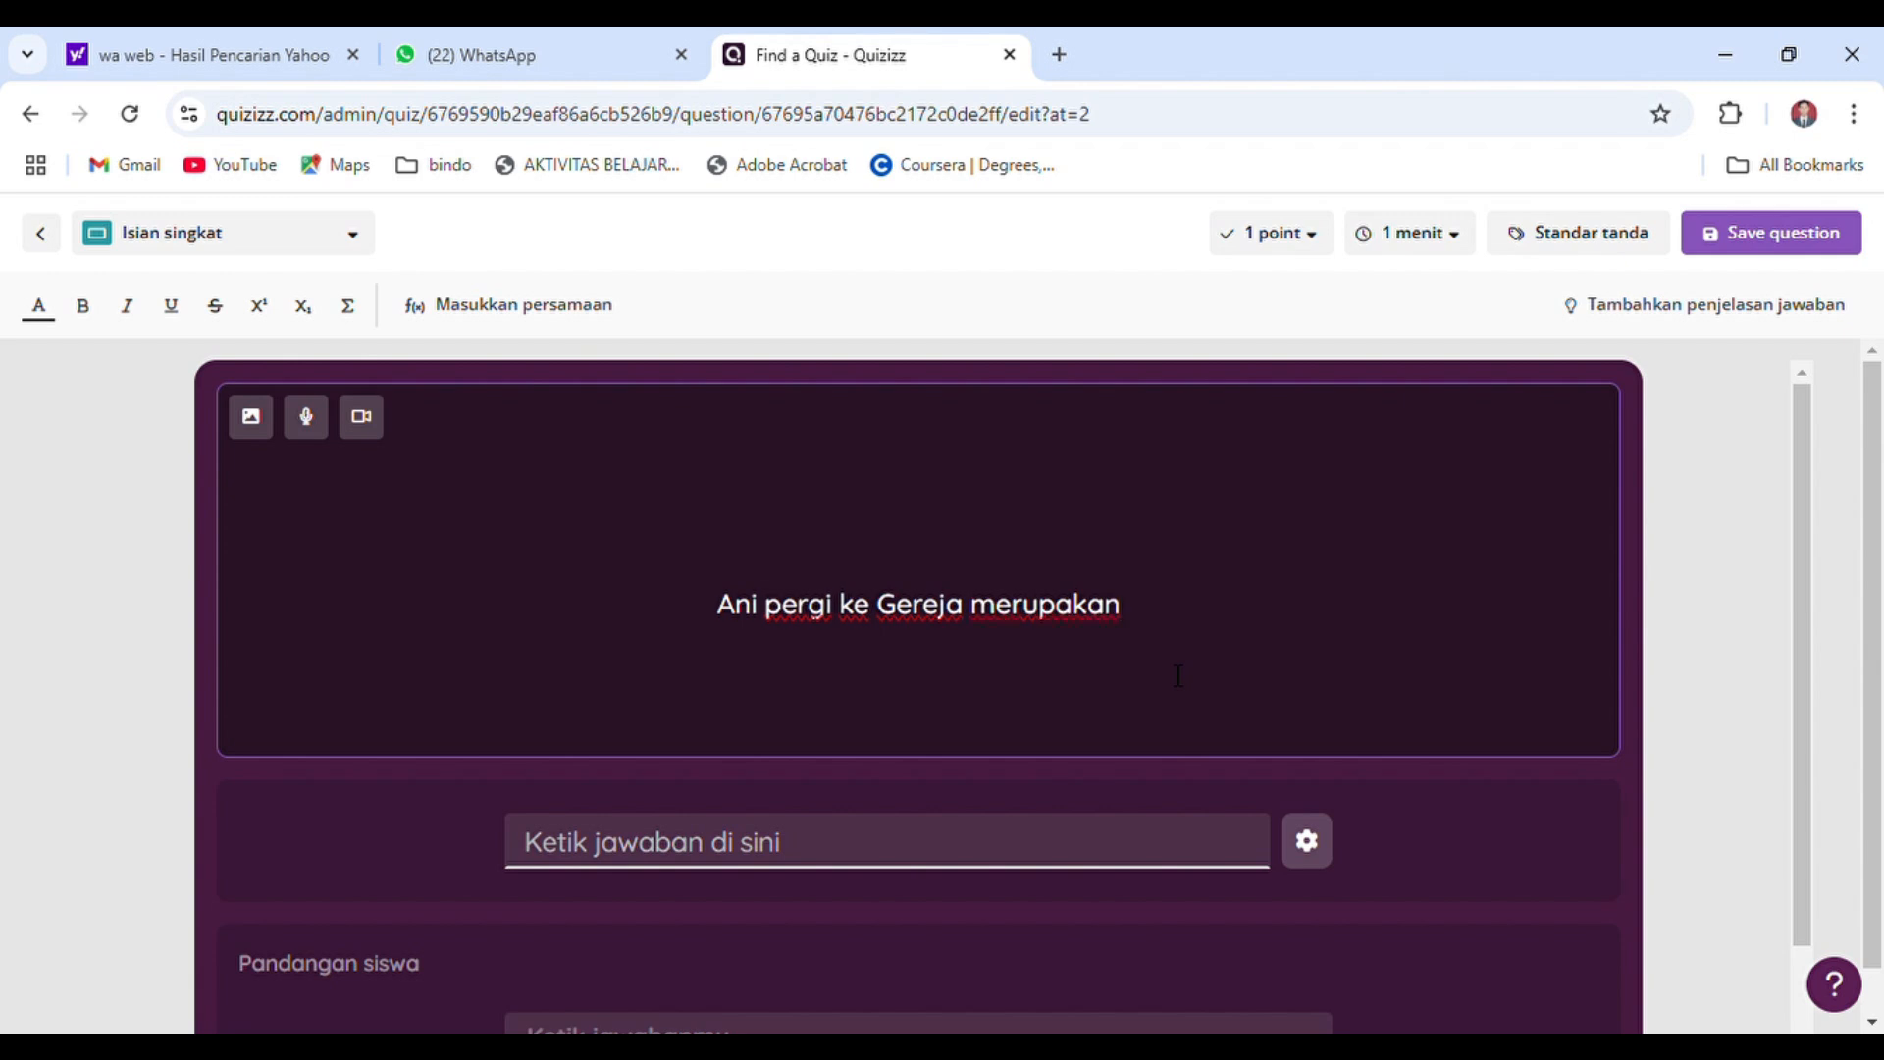
{"action": "type", "text": " penga"}
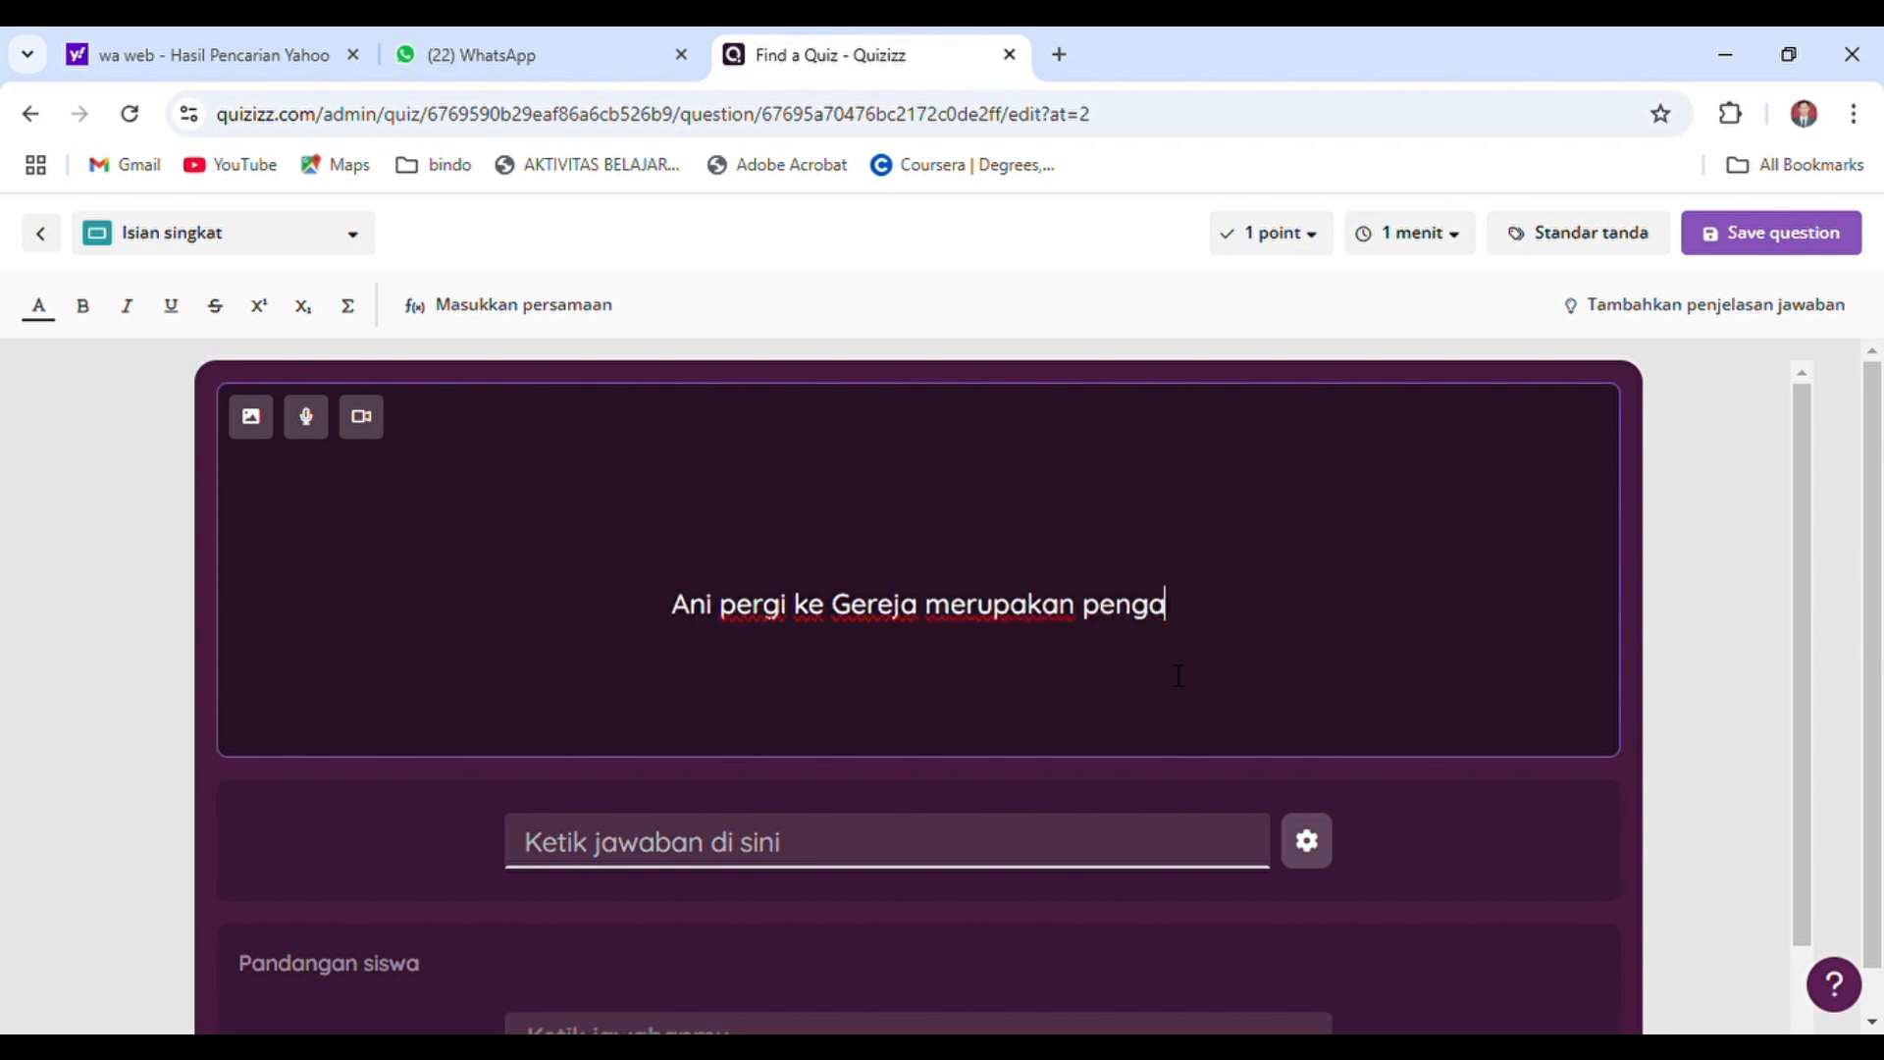
{"action": "type", "text": "malan si"}
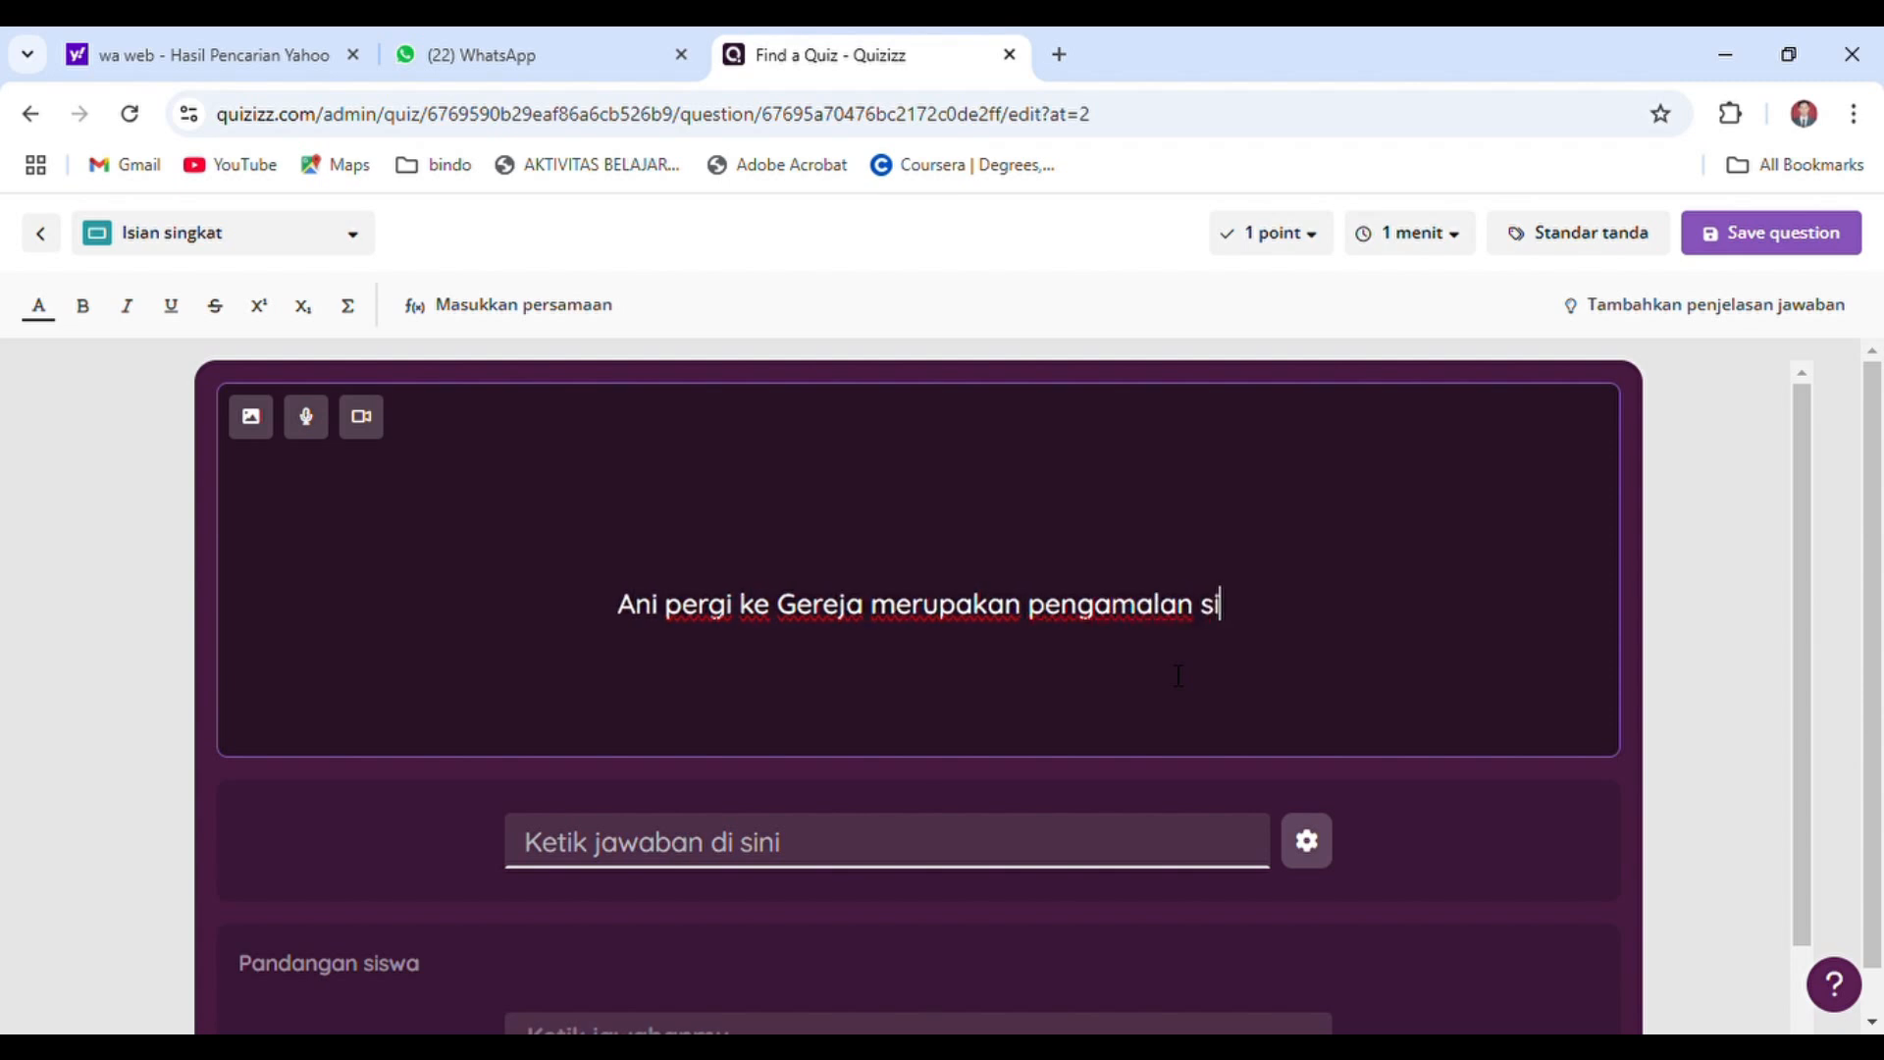
{"action": "type", "text": "la ke...."}
Reword the beginning of the question text to "Ani pergi beribadah ke Gereja", removing the extra "ke" before "beribadah"
{"action": "key", "text": "ctrl+Left"}
{"action": "key", "text": "ctrl+Left"}
{"action": "key", "text": "ctrl+Left"}
{"action": "key", "text": "ctrl+Left"}
{"action": "key", "text": "ctrl+Left"}
{"action": "key", "text": "ctrl+Left"}
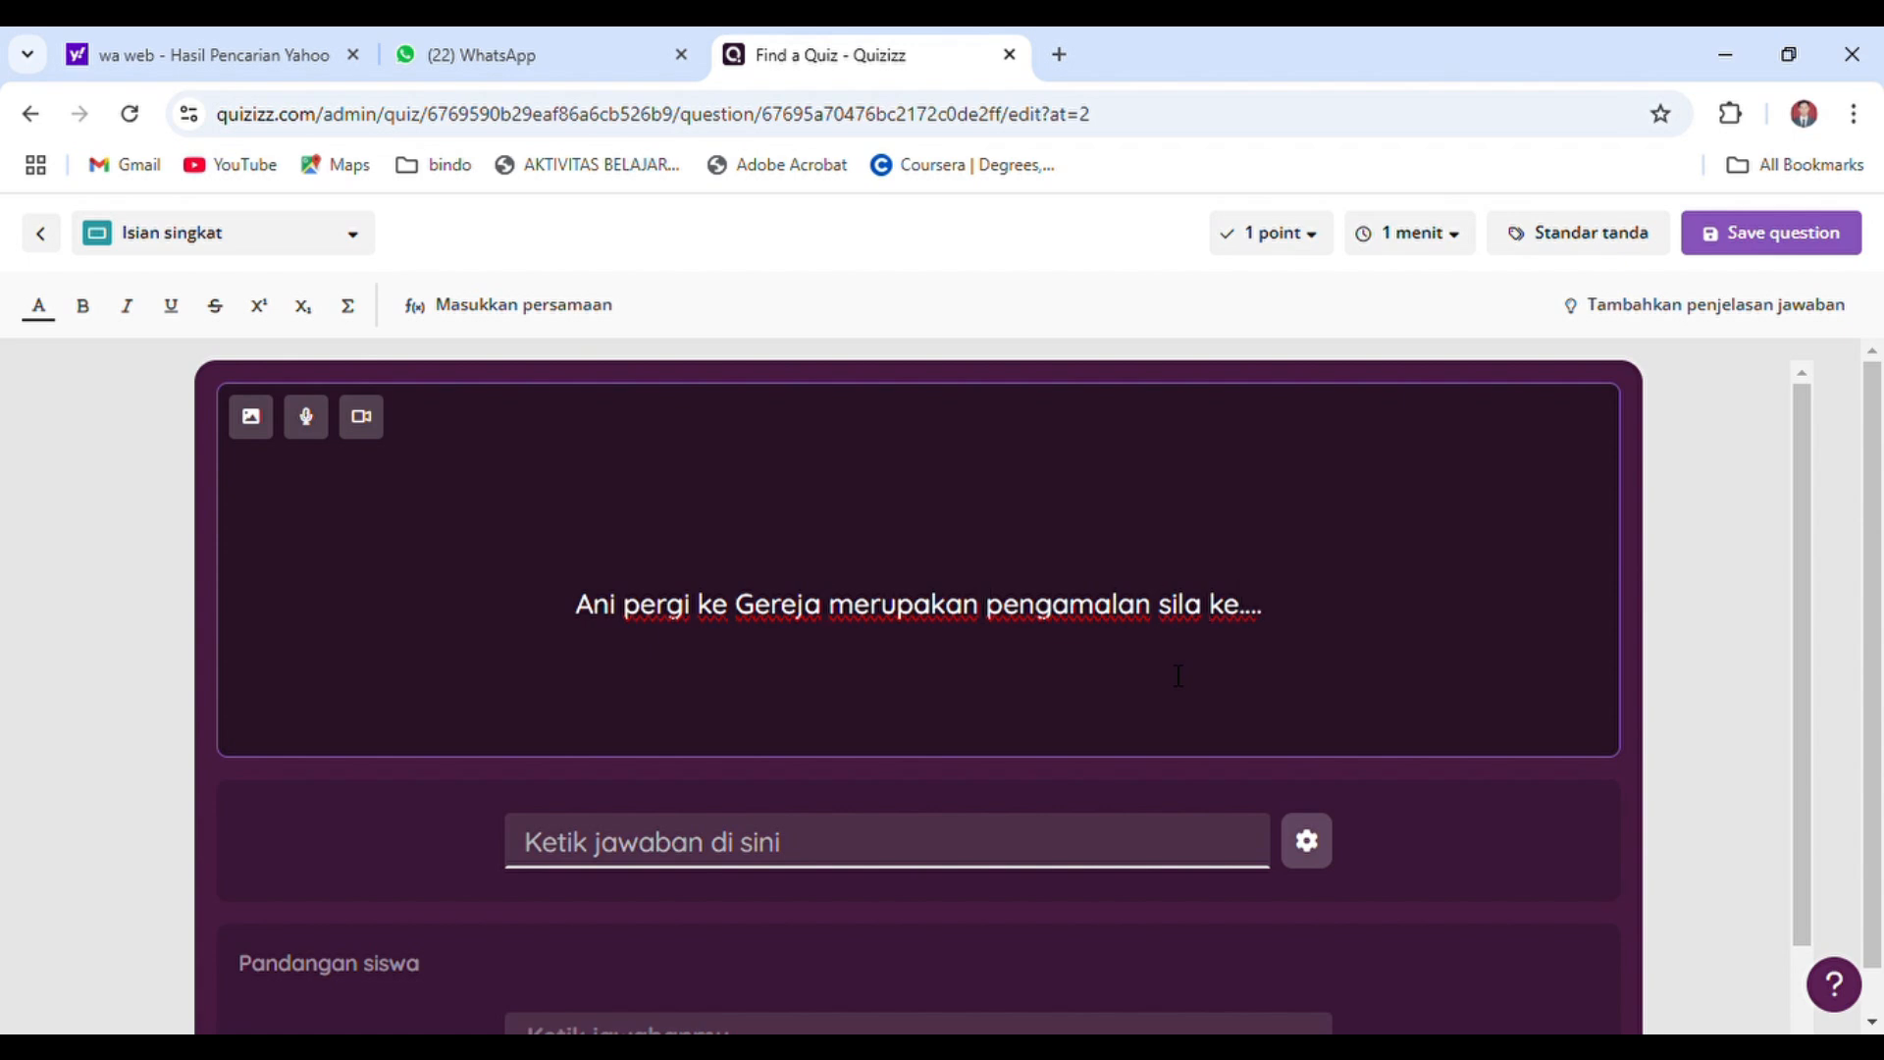
{"action": "type", "text": "beribadah "}
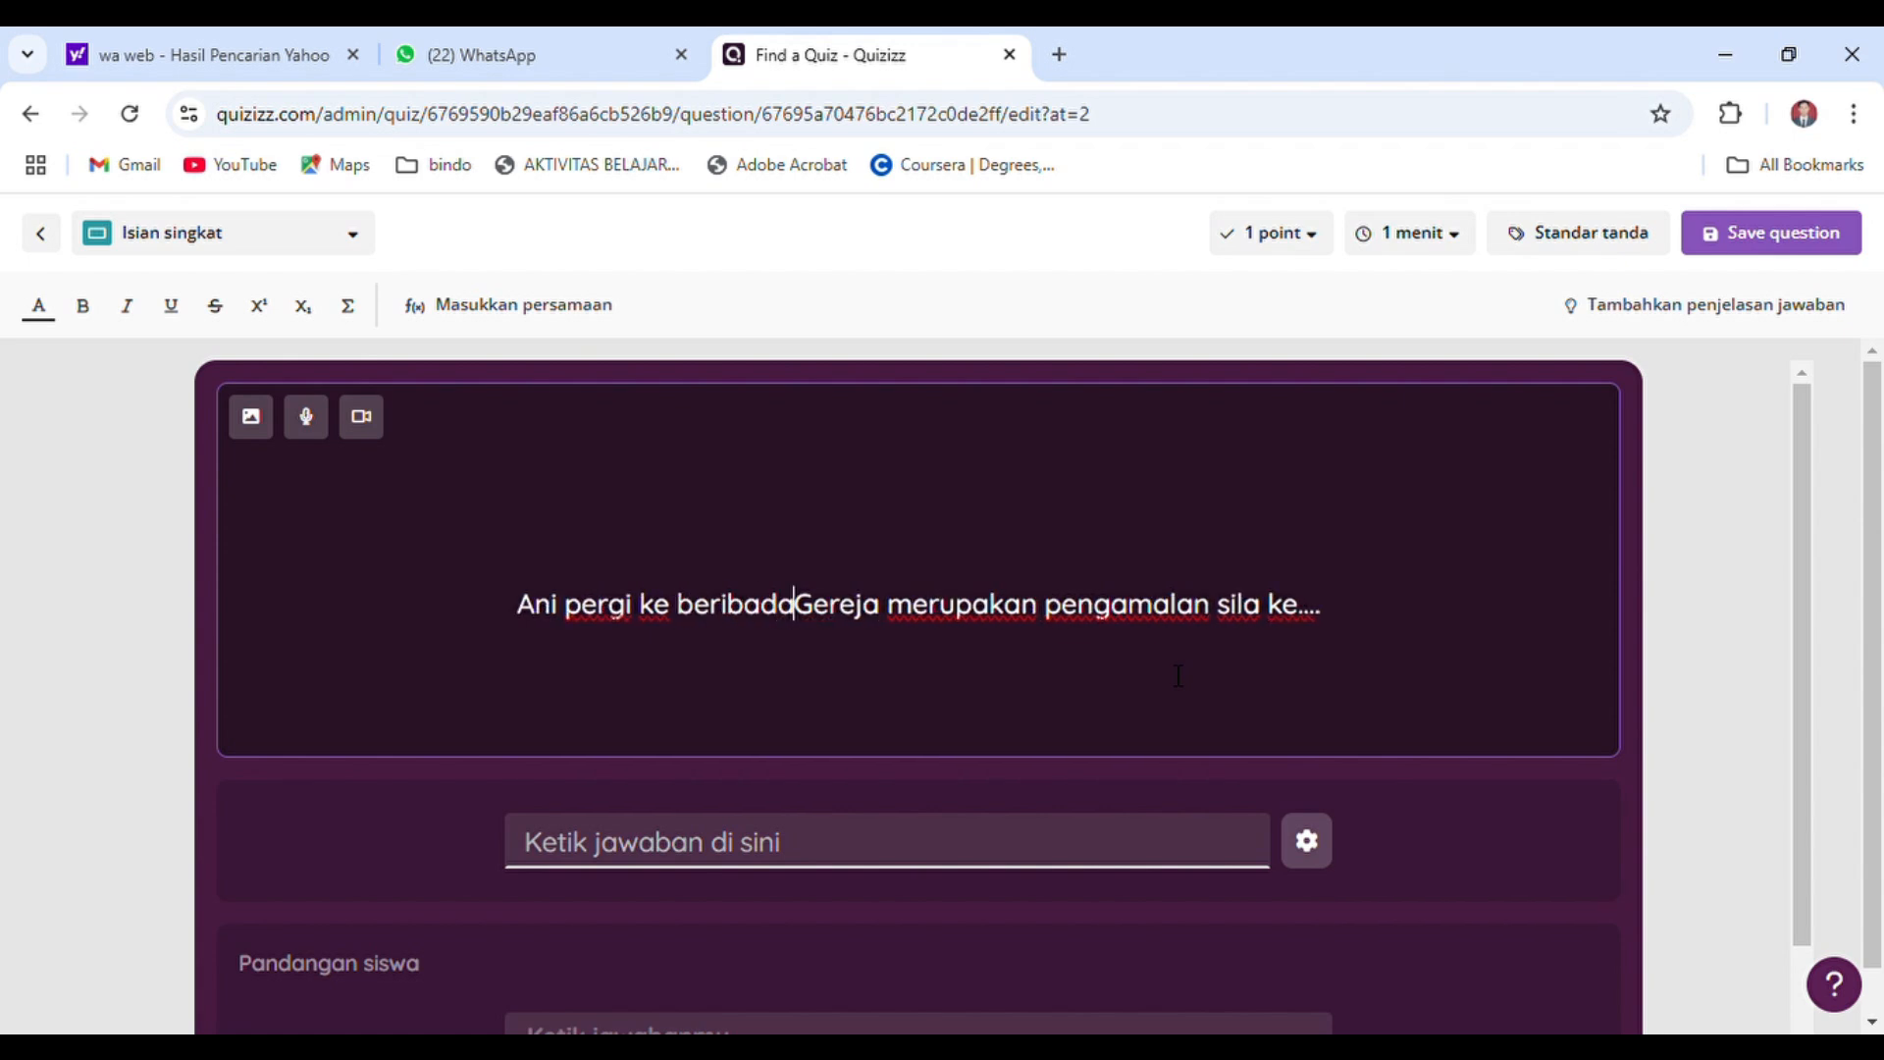
{"action": "type", "text": "ke"}
{"action": "key", "text": "ctrl+Left"}
{"action": "key", "text": "ctrl+Left"}
{"action": "key", "text": "ctrl+Left"}
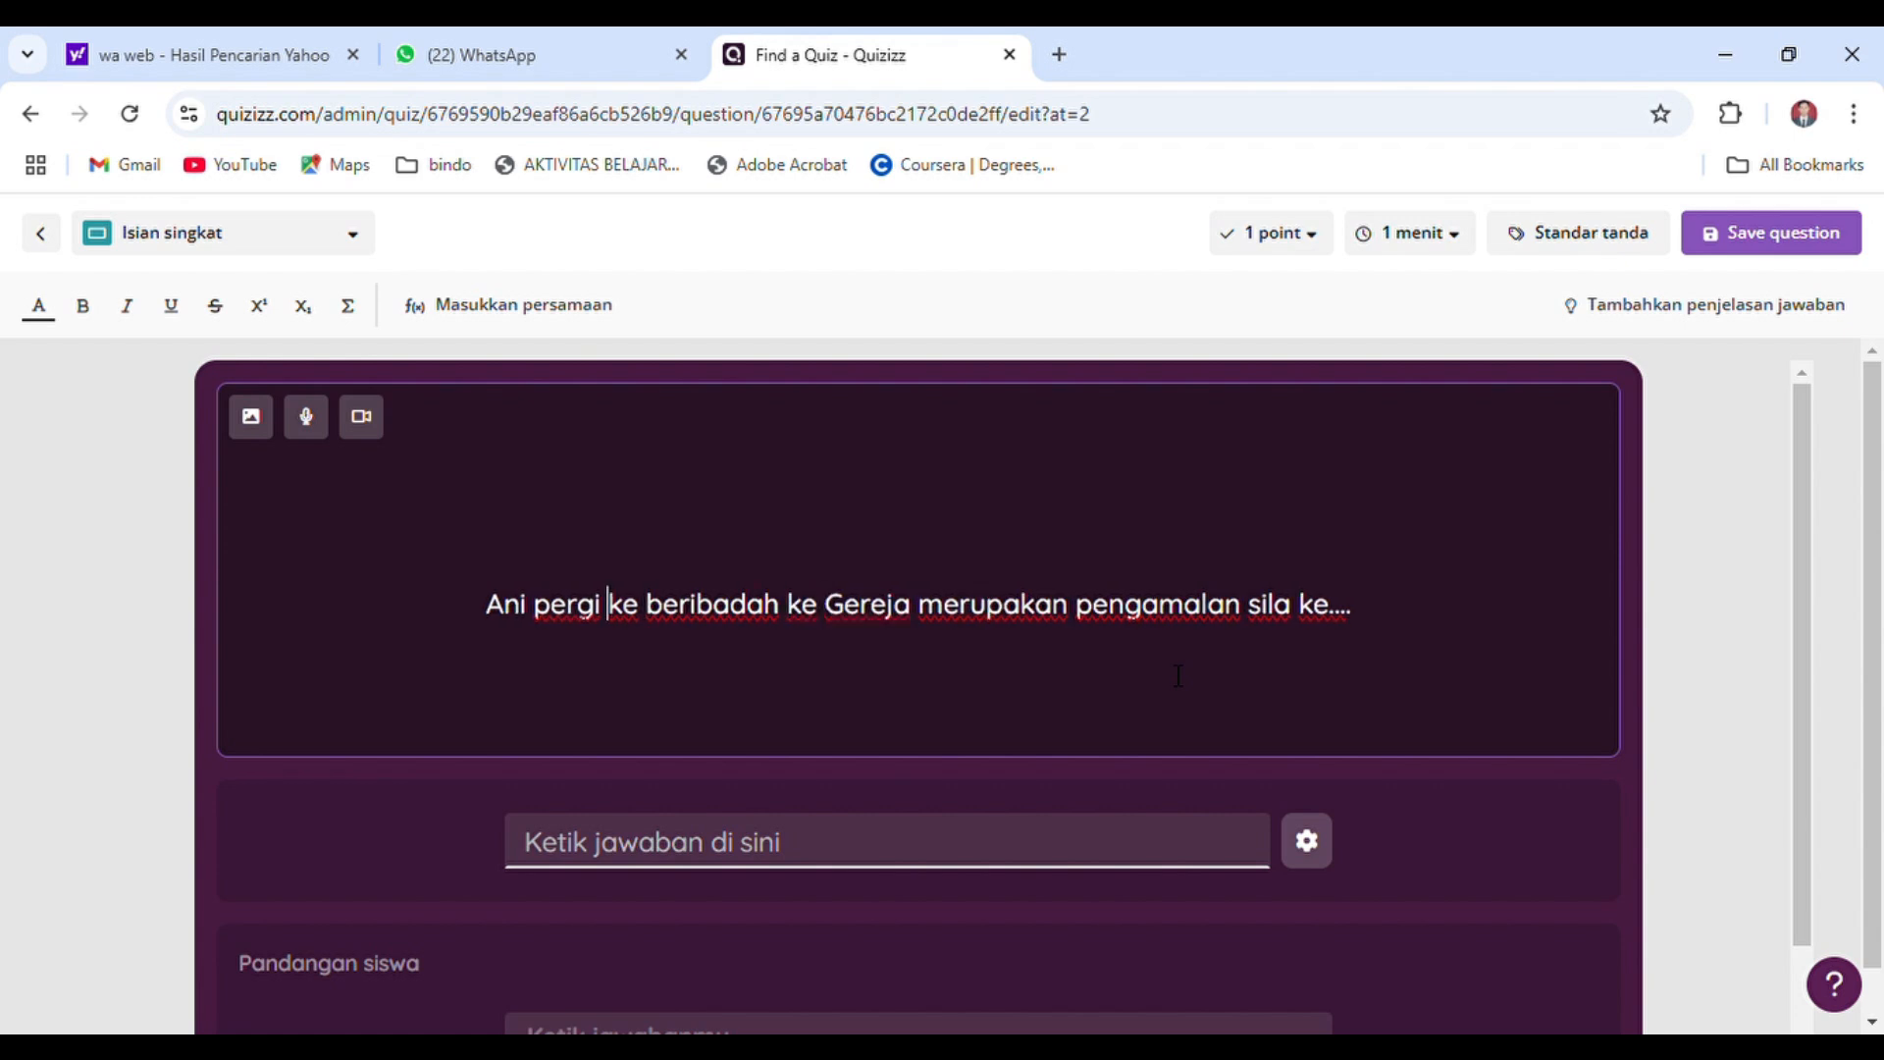
{"action": "key", "text": "shift+Left"}
{"action": "key", "text": "shift+Left"}
{"action": "key", "text": "shift+Left"}
{"action": "key", "text": "BackSpace"}
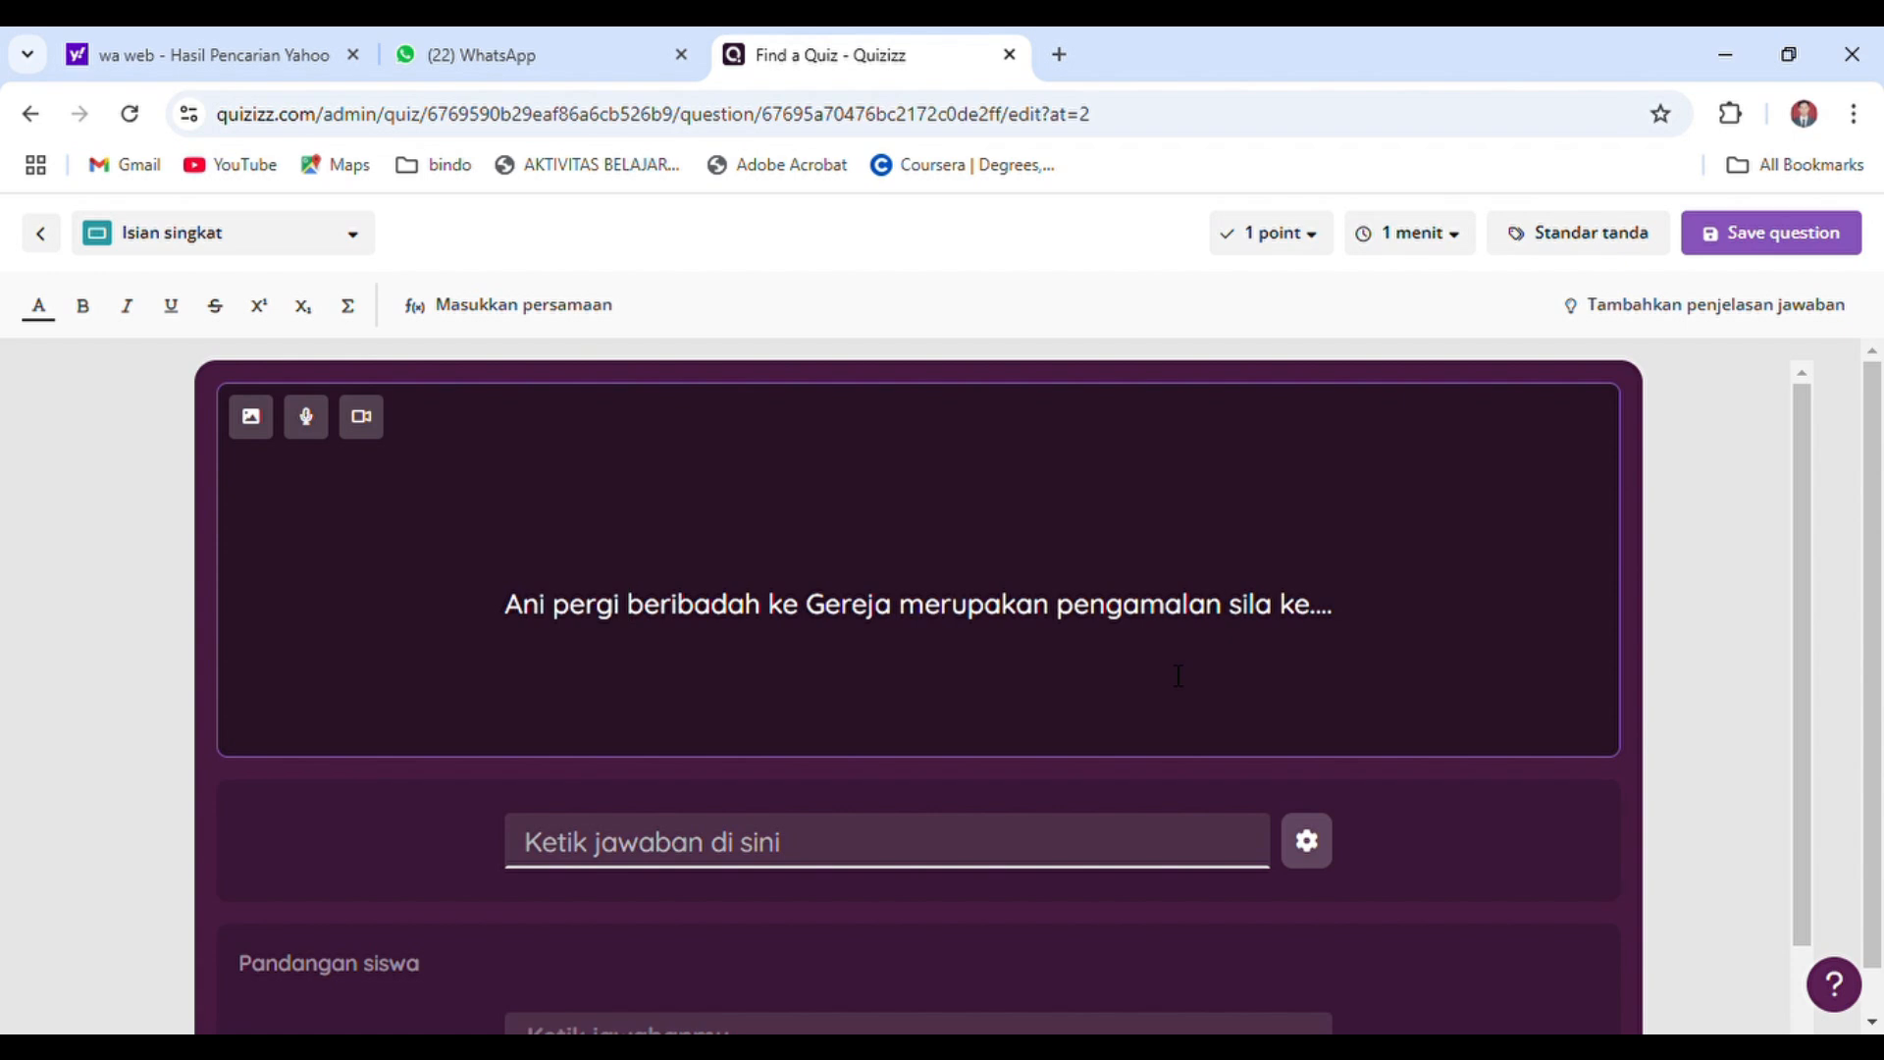
Enter "Sila pertama" as the Jawaban Petunjuk hint in the fill-in answer settings and save the settings
{"action": "left_click", "coordinate": [1139, 842]}
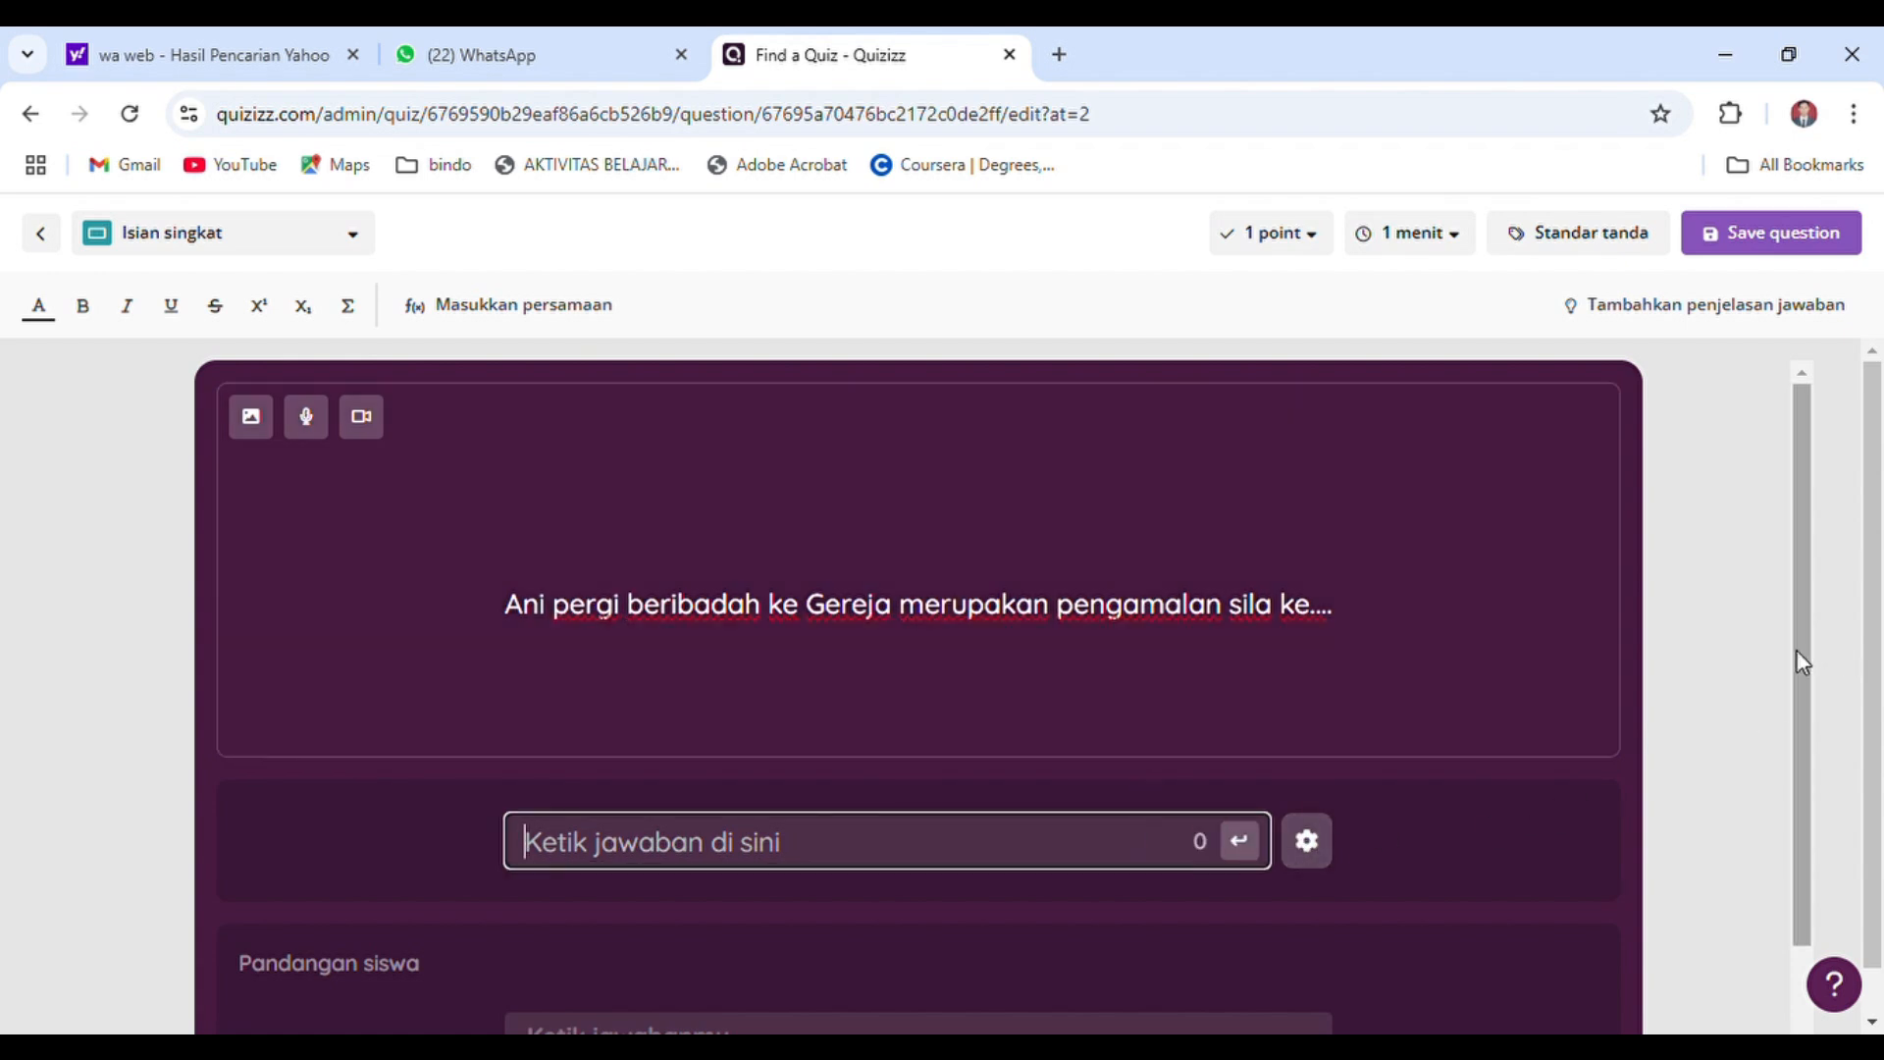
{"action": "left_click_drag", "start_coordinate": [1800, 656], "coordinate": [1809, 833]}
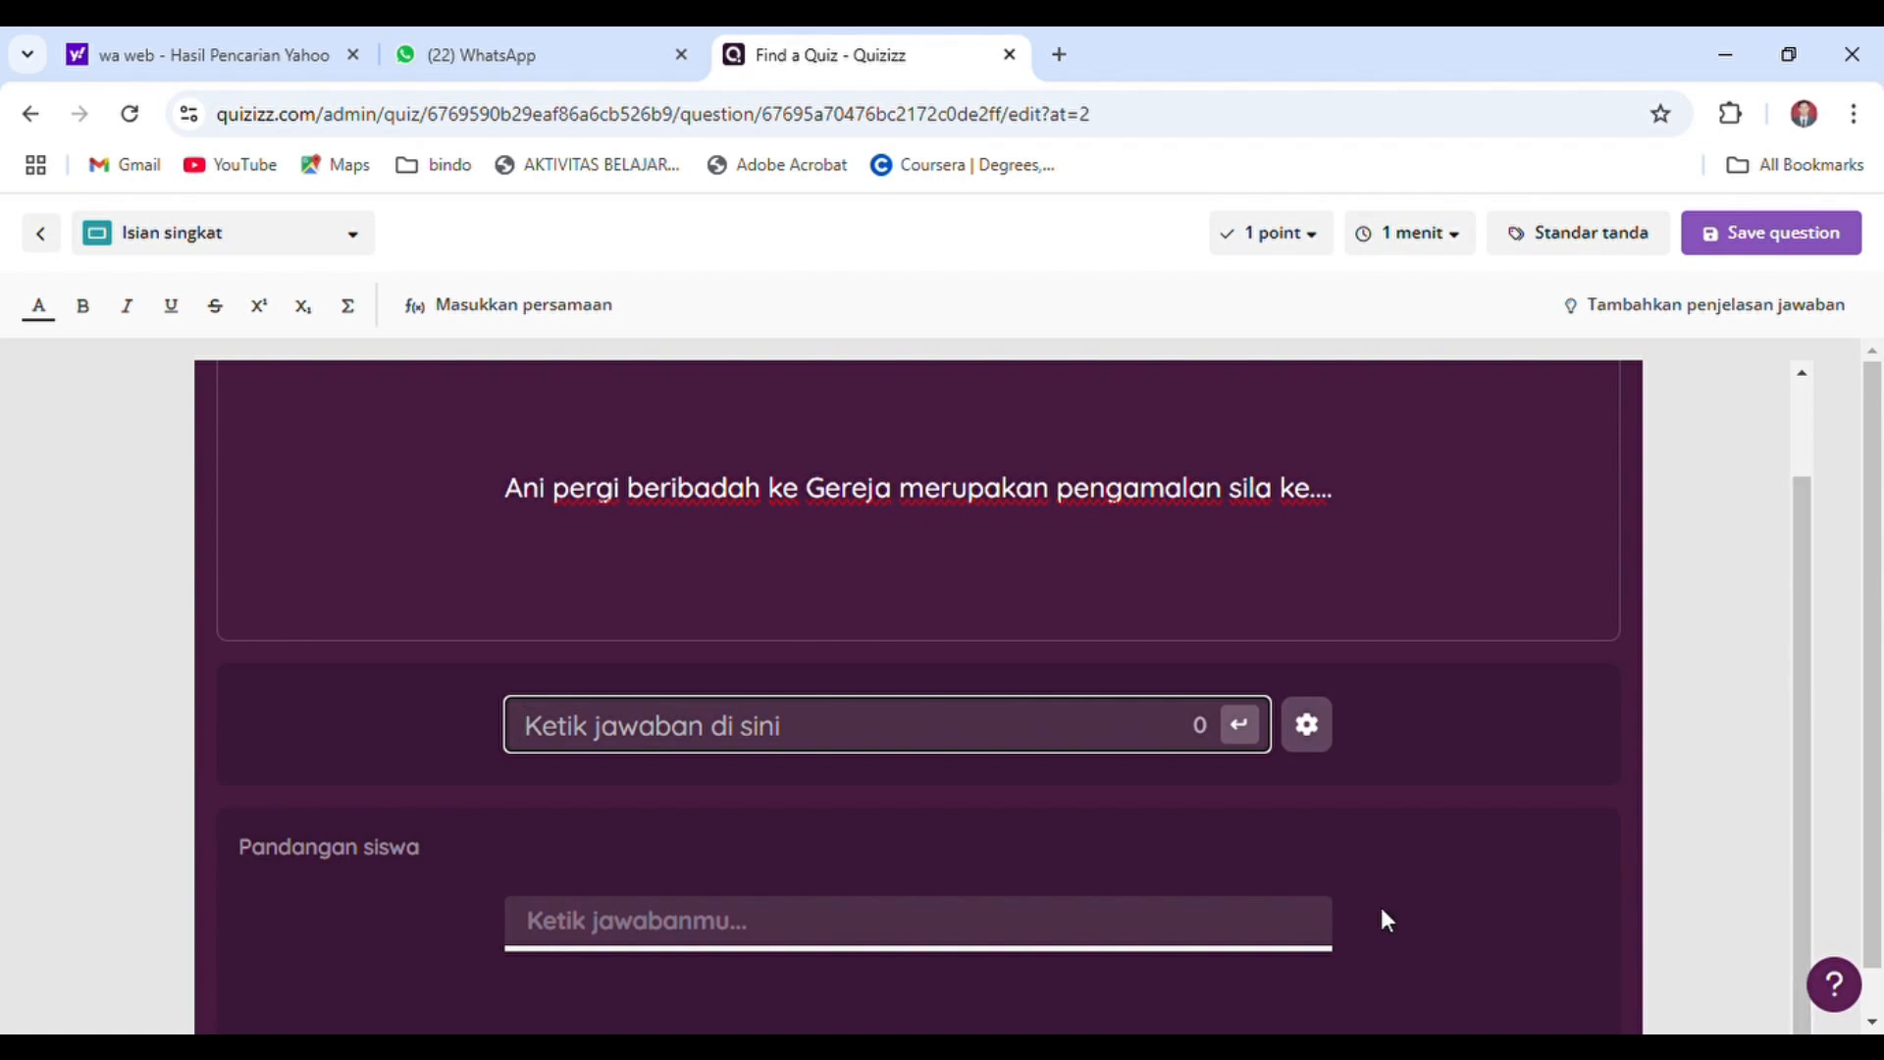
{"action": "left_click", "coordinate": [607, 940]}
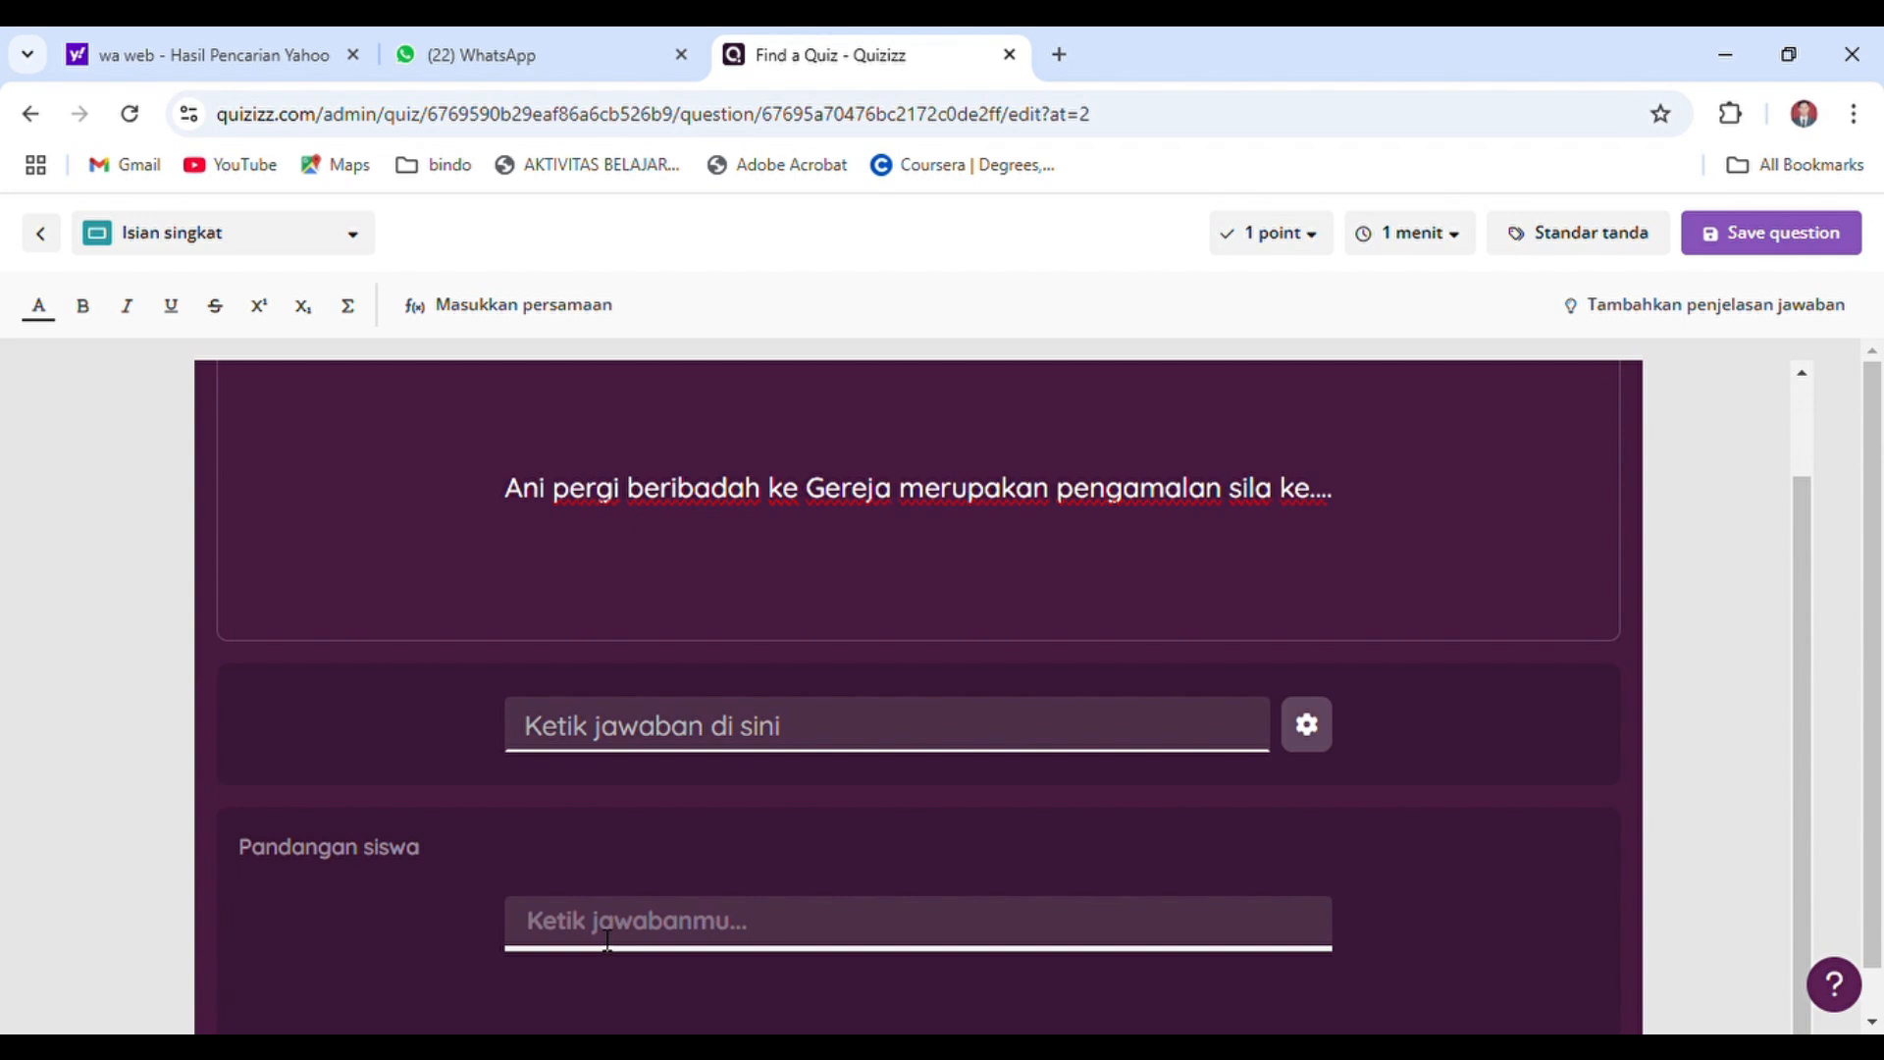
{"action": "left_click", "coordinate": [1312, 731]}
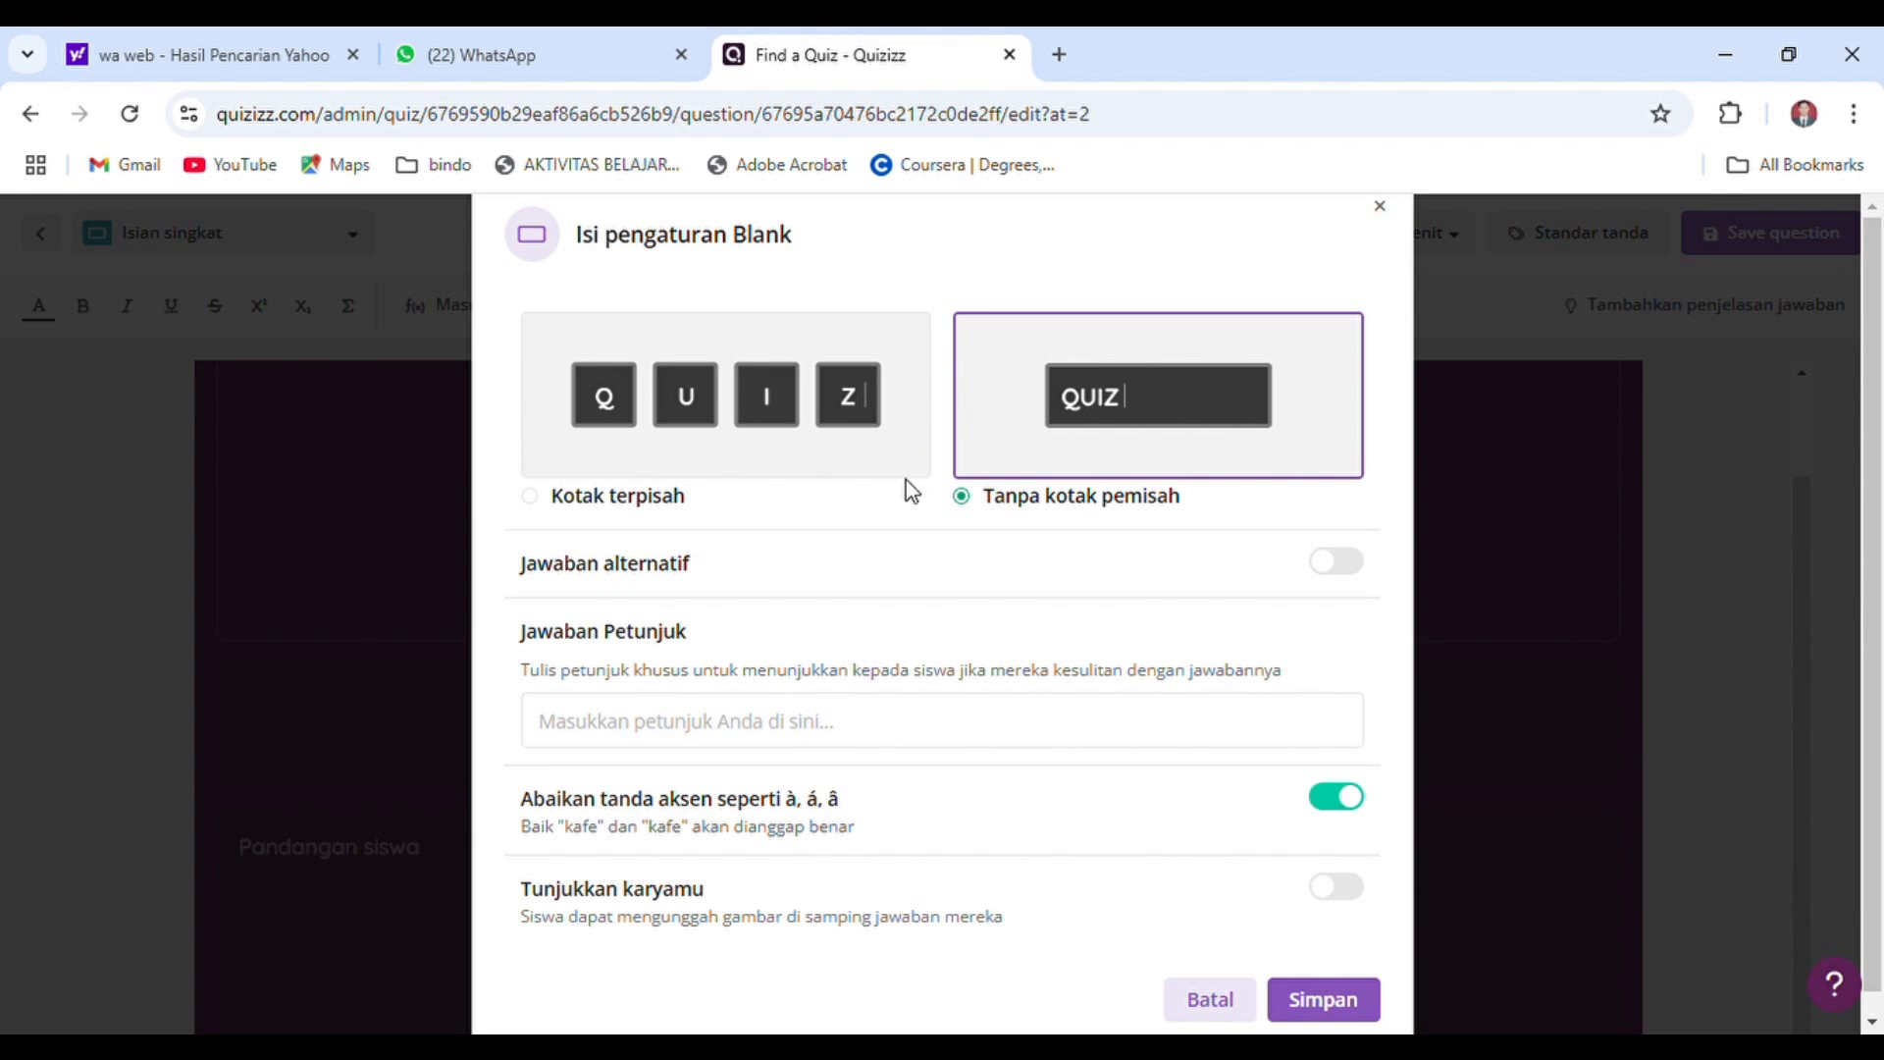
{"action": "left_click", "coordinate": [698, 736]}
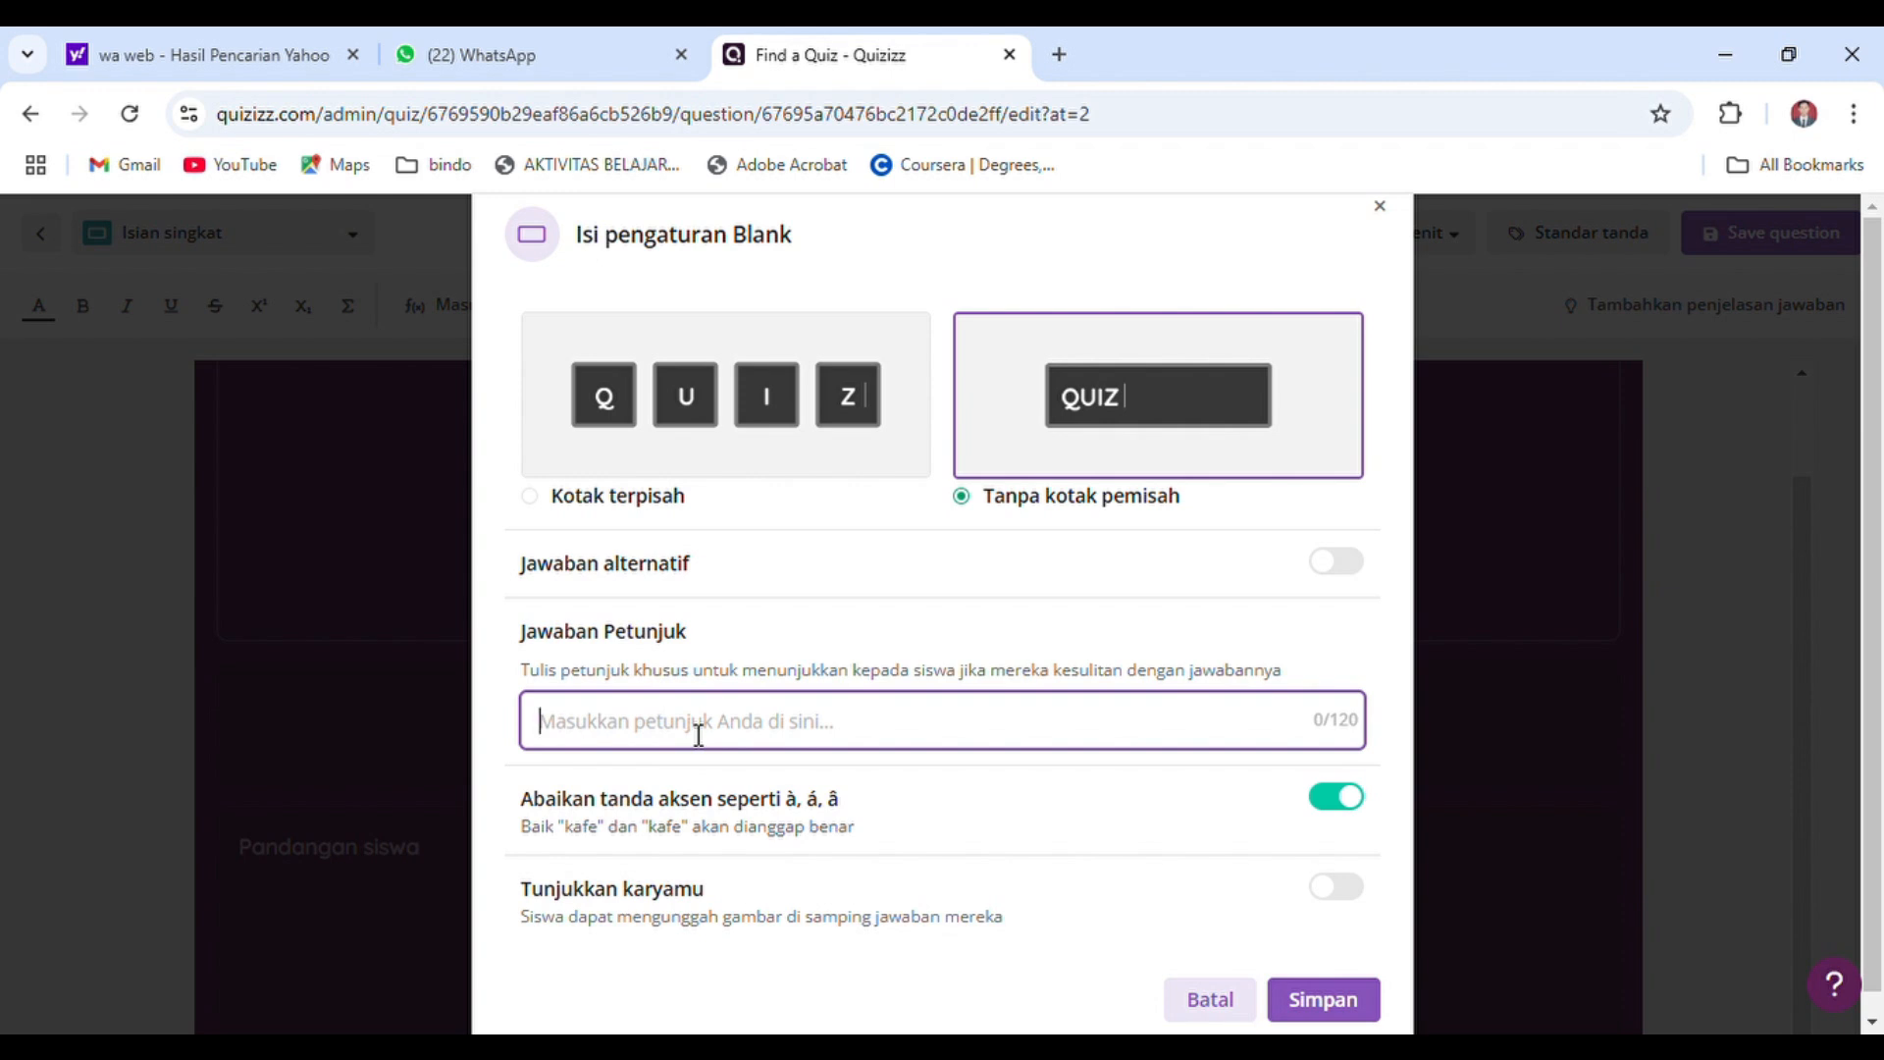
{"action": "type", "text": "Sila "}
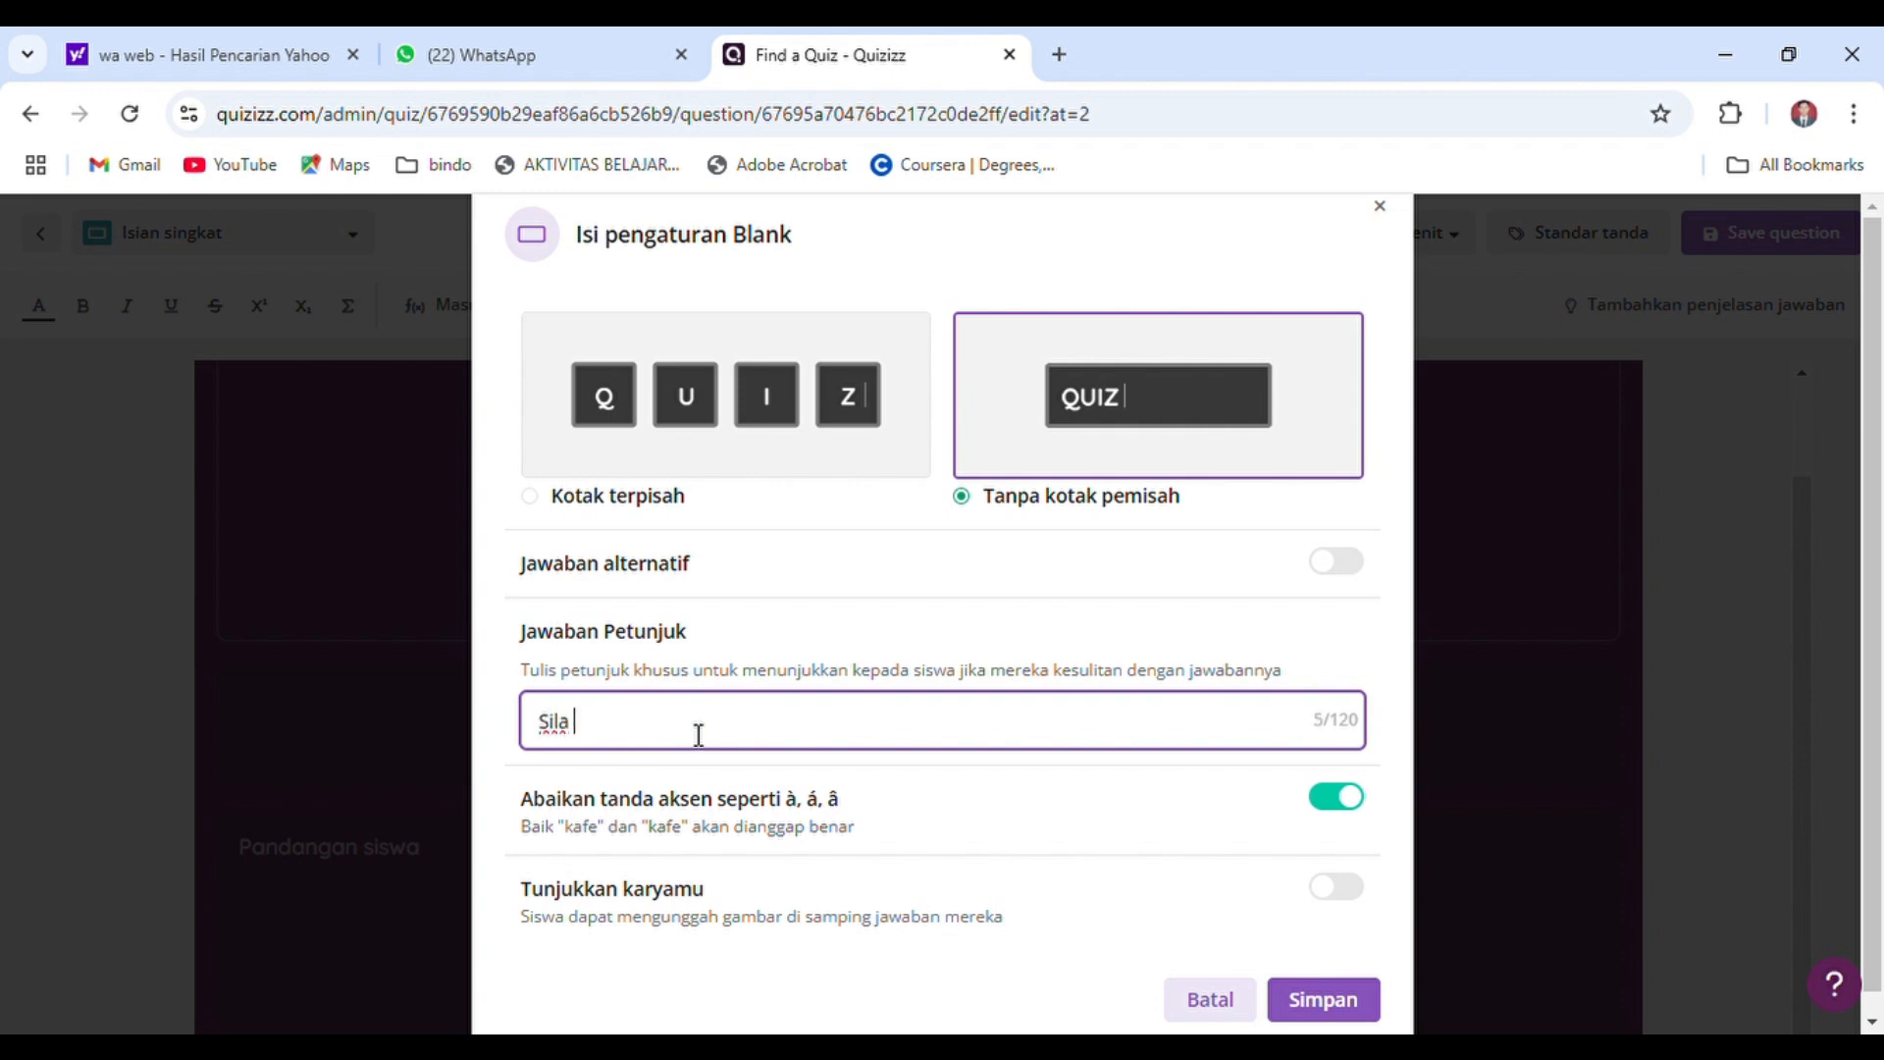
{"action": "type", "text": "pertama"}
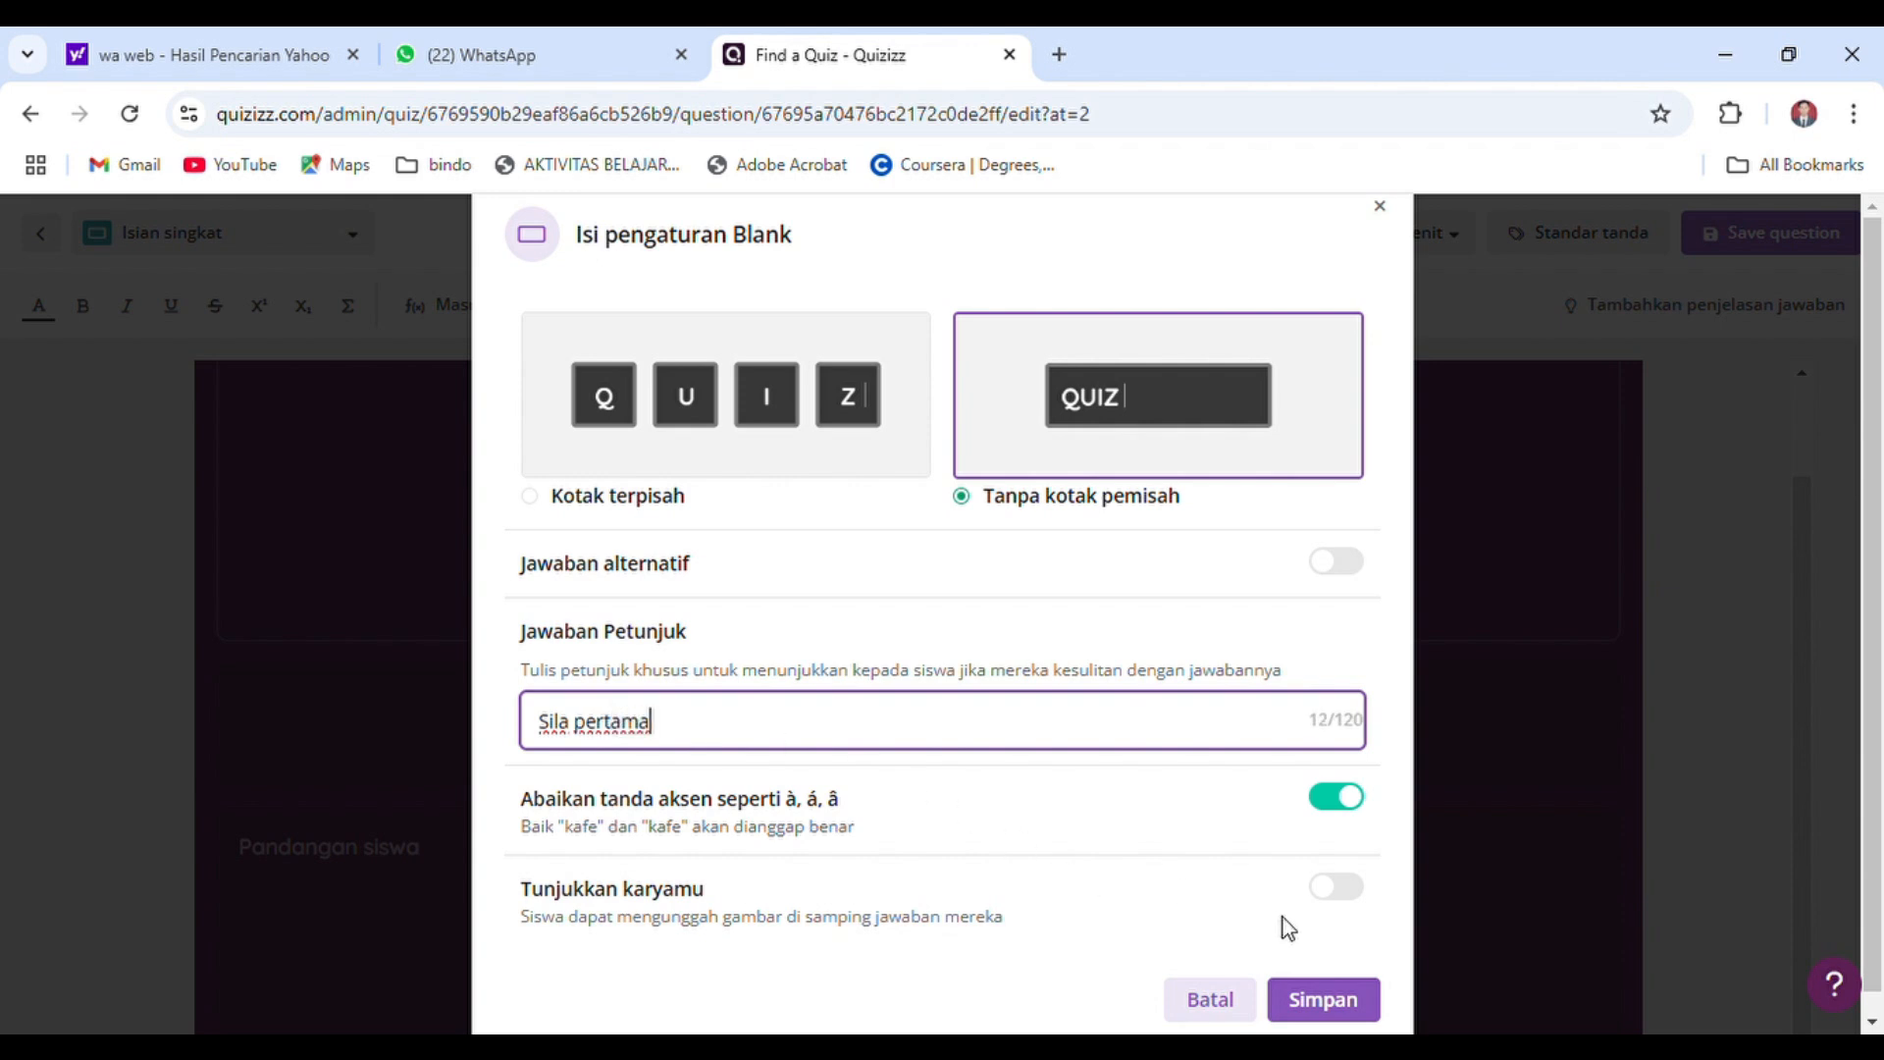
{"action": "left_click", "coordinate": [1335, 999]}
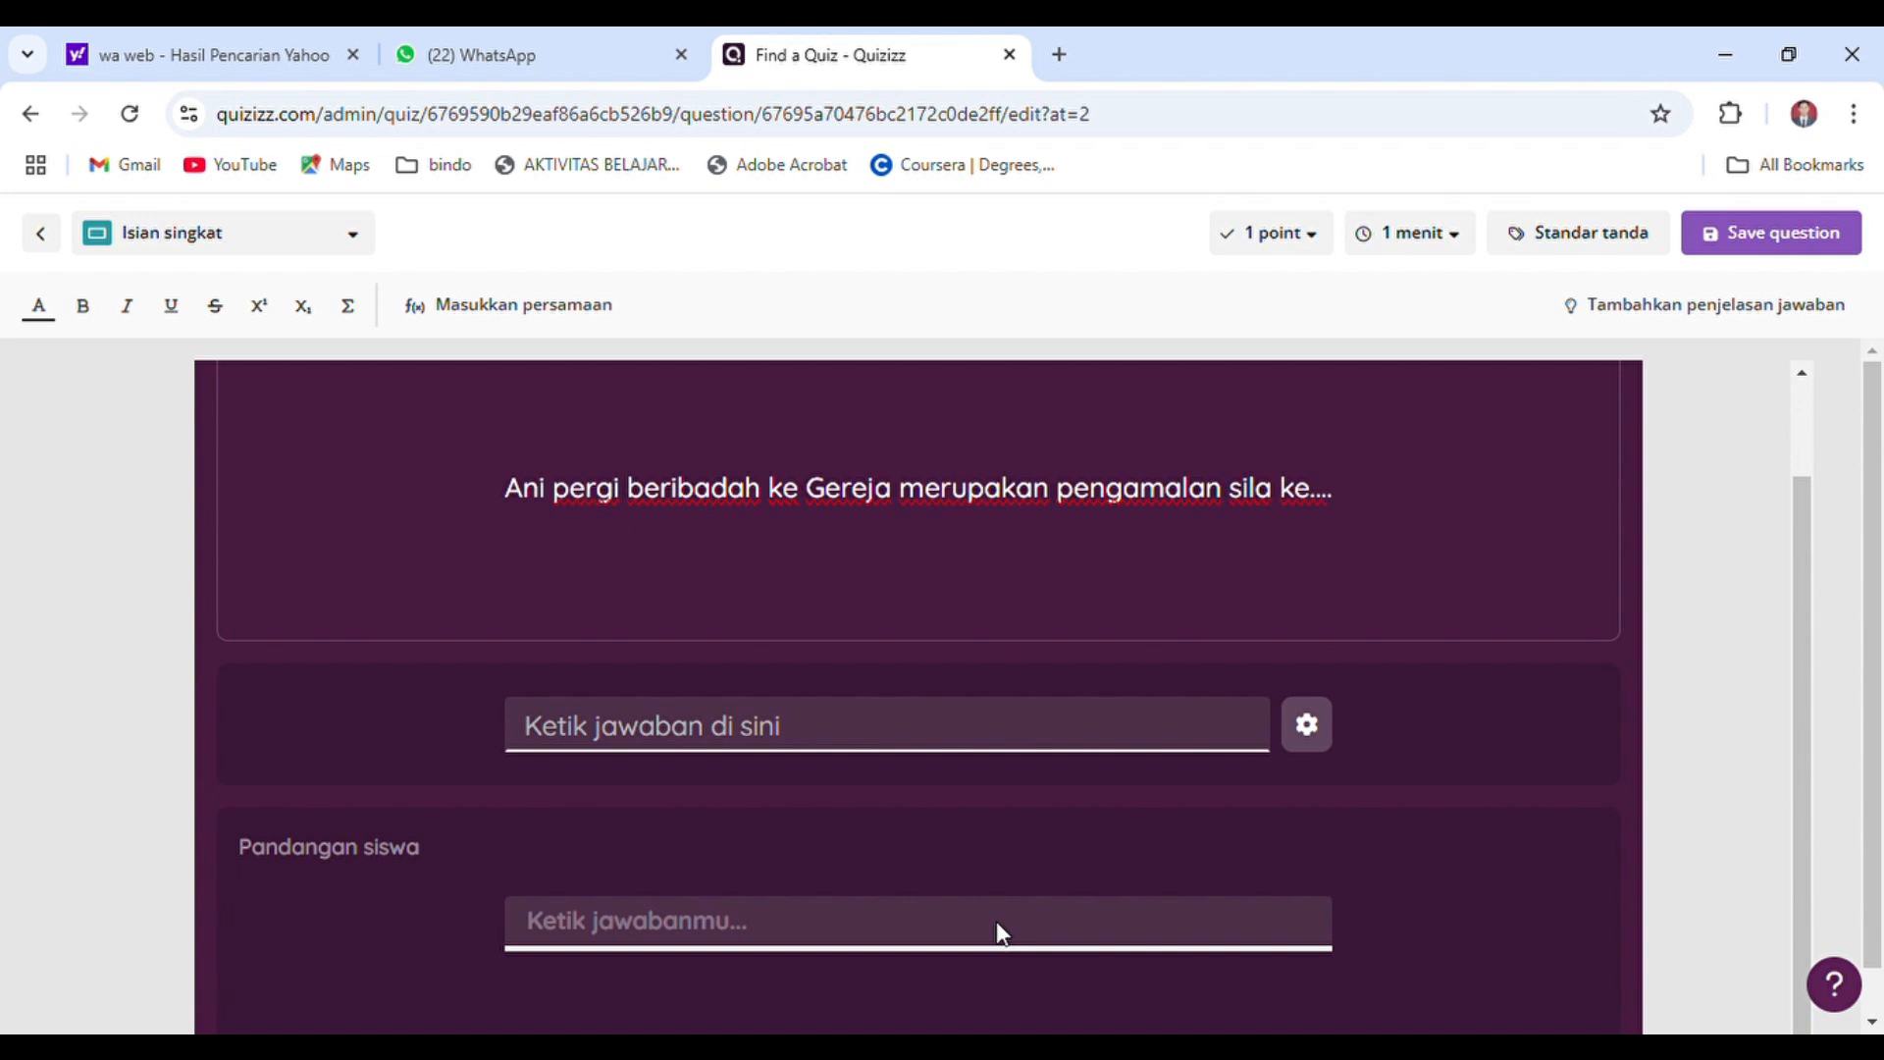
Enter "Sila pertama" as the correct answer of the short-answer question
{"action": "left_click", "coordinate": [911, 748]}
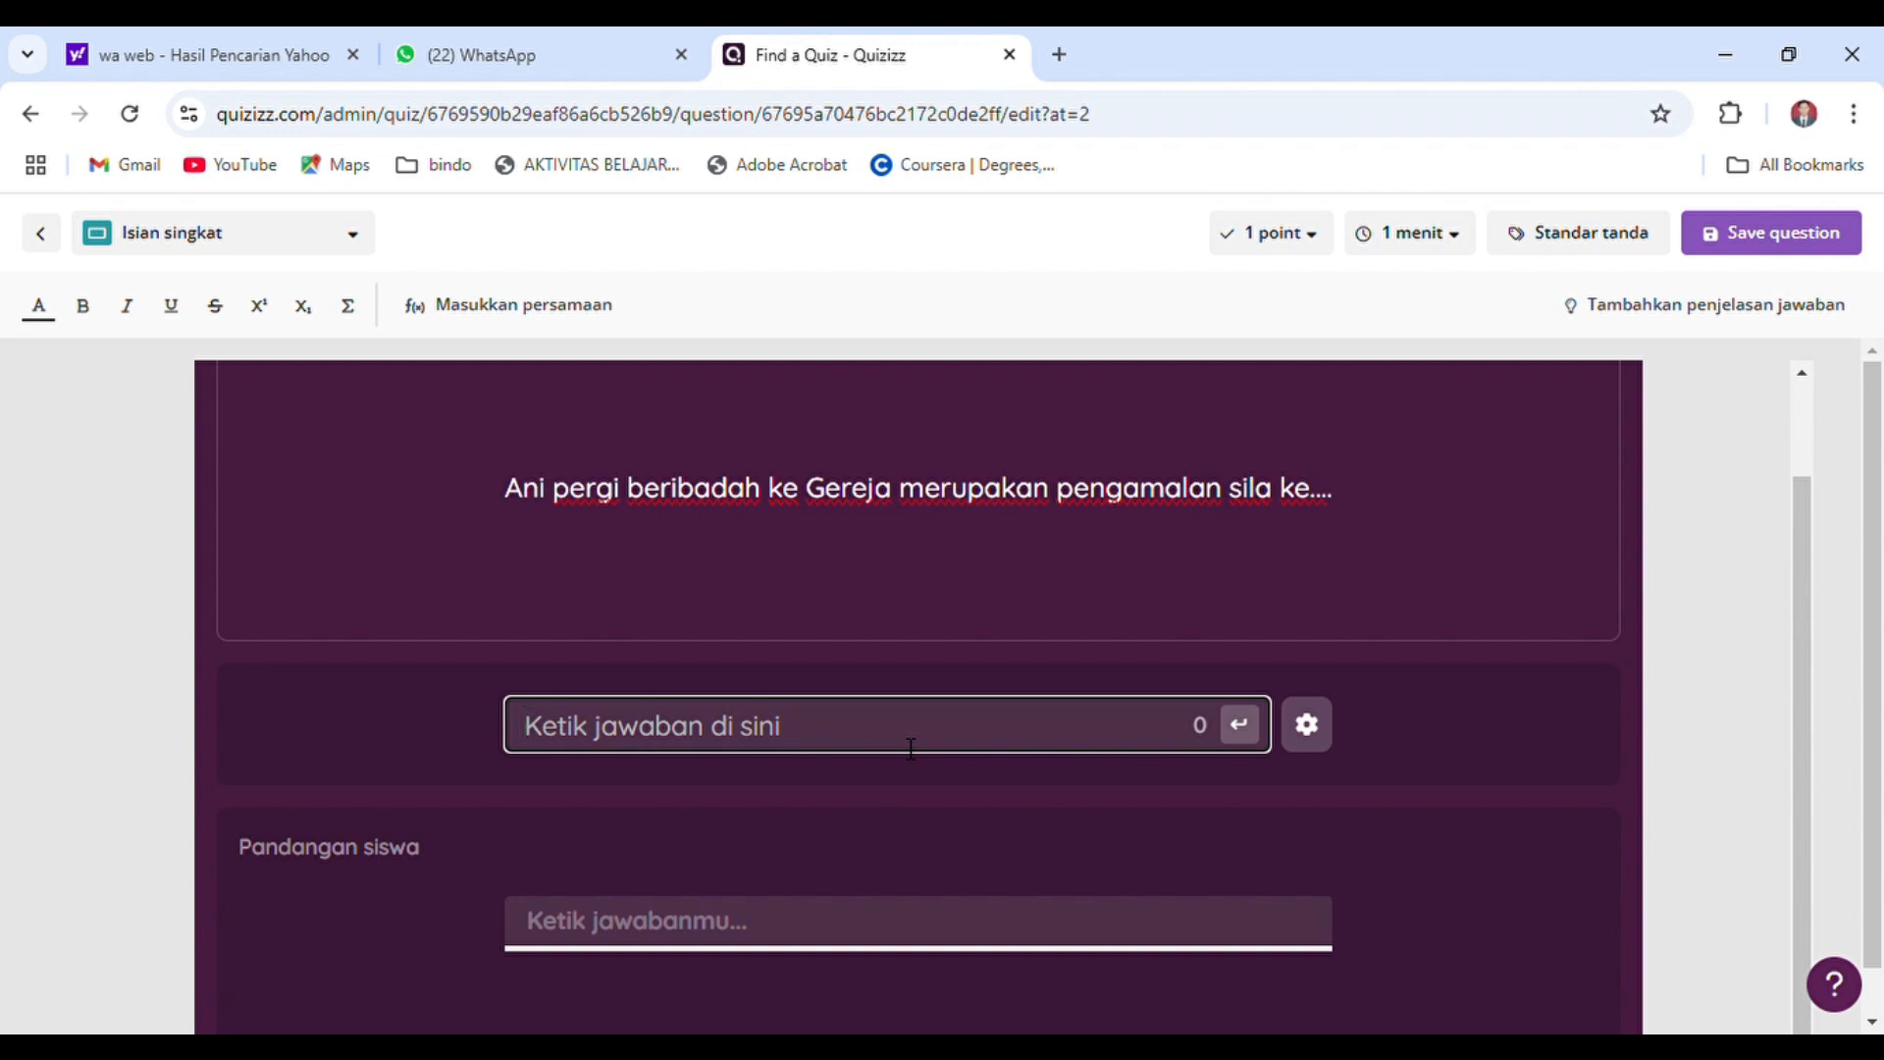
{"action": "type", "text": "Sila pertam"}
{"action": "key", "text": "BackSpace"}
{"action": "type", "text": "ama"}
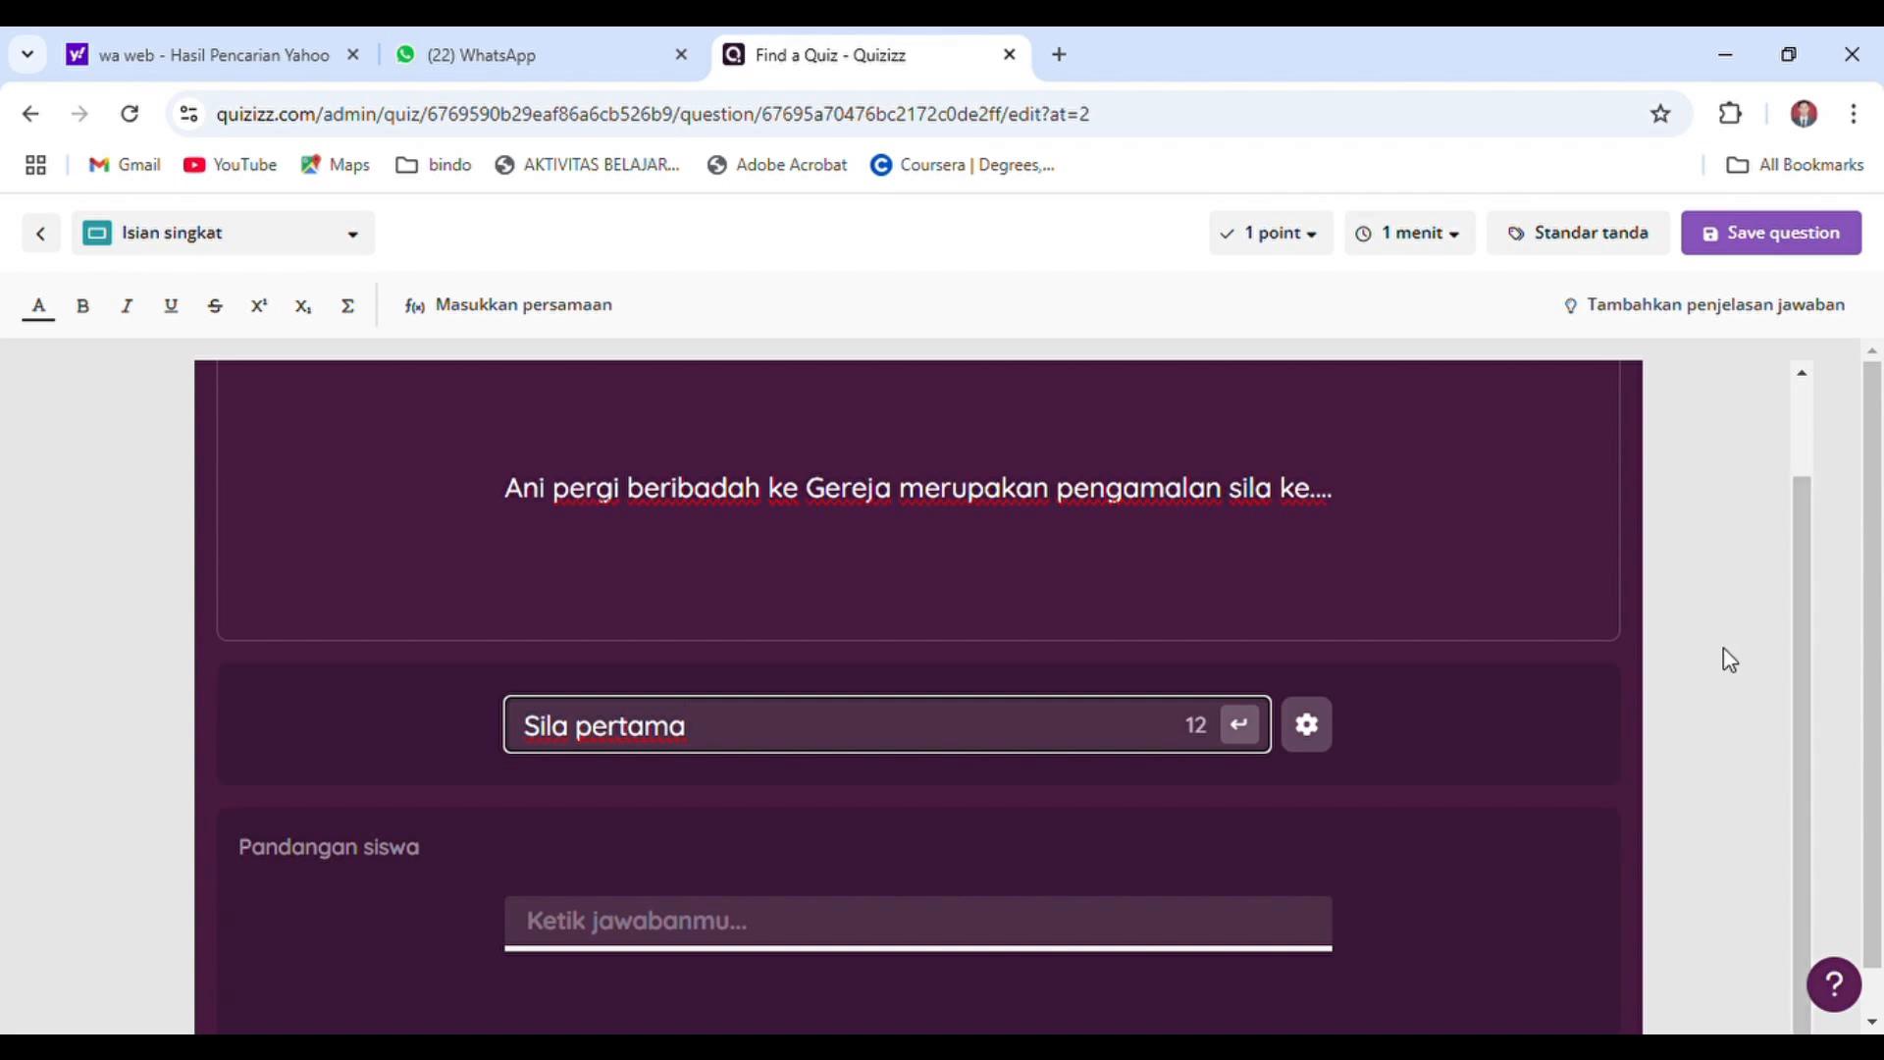
Give the short-answer question 2 points and a 30-second time limit, and save it
{"action": "left_click", "coordinate": [1318, 252]}
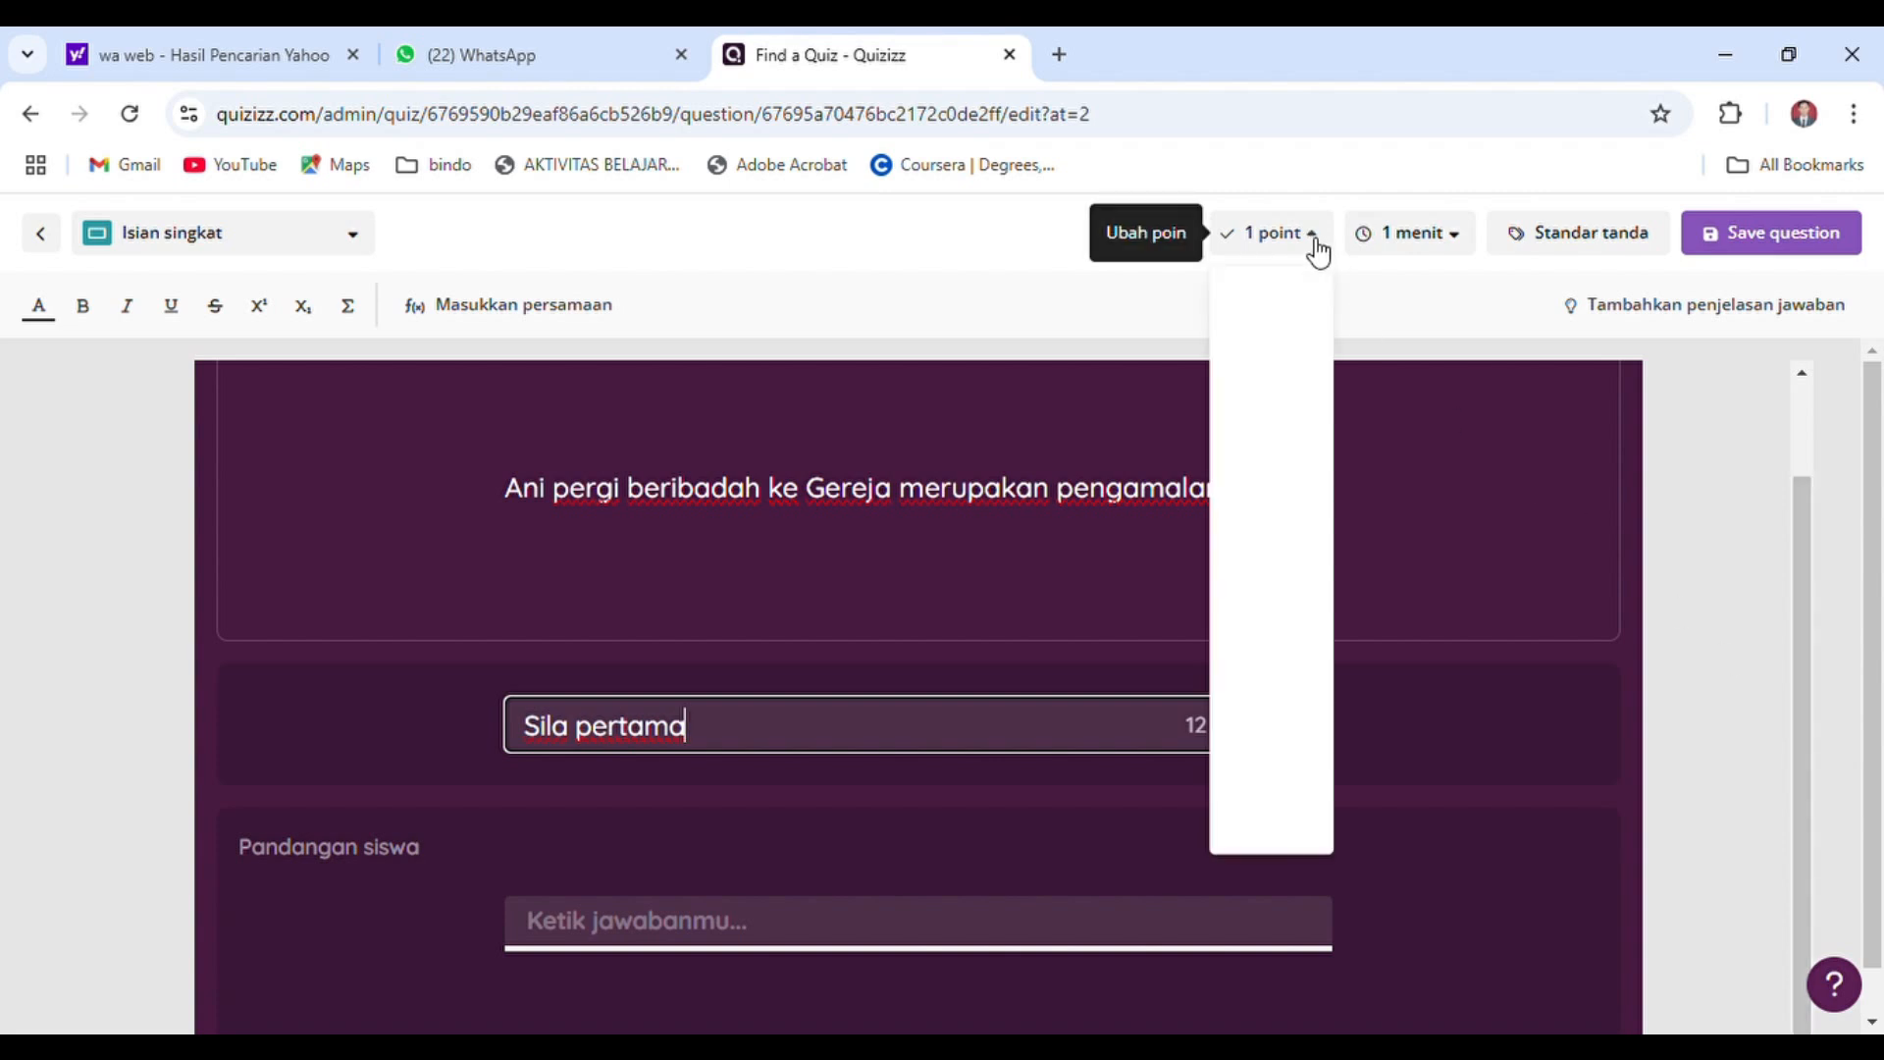
{"action": "left_click", "coordinate": [1281, 336]}
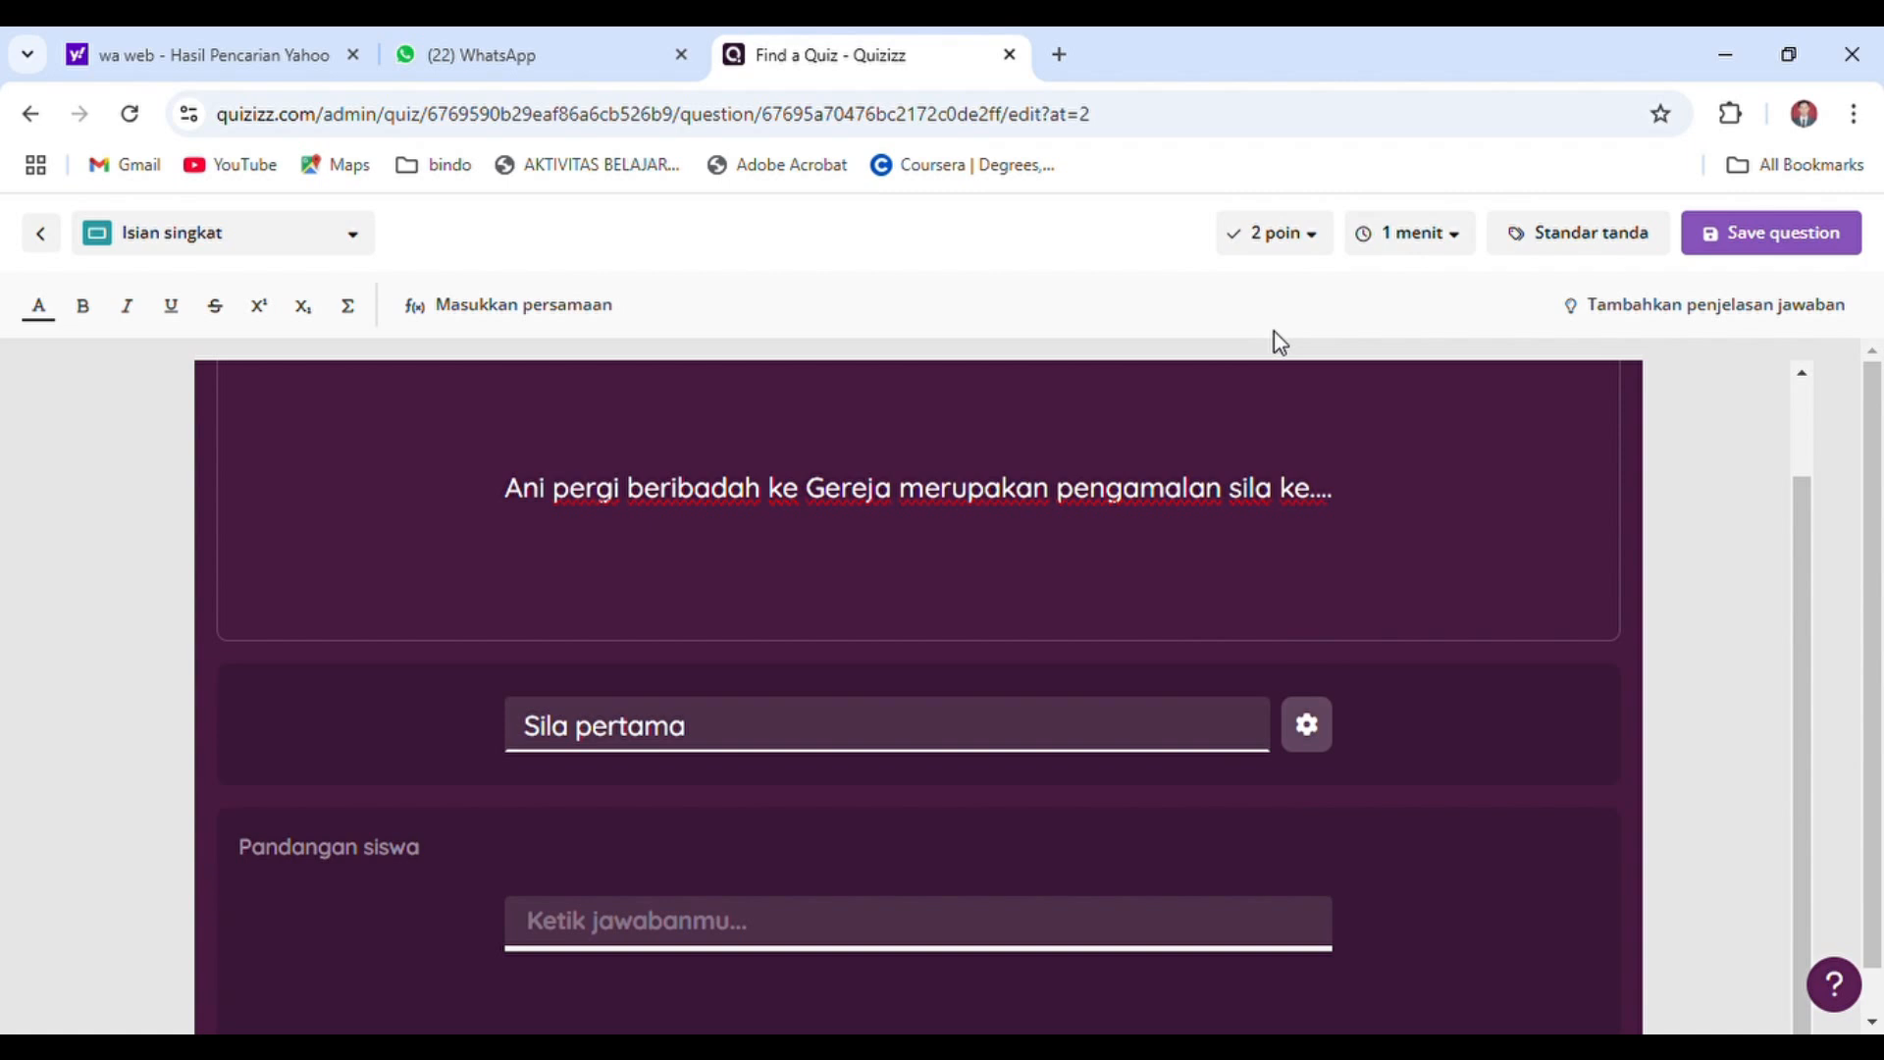
{"action": "left_click", "coordinate": [1470, 243]}
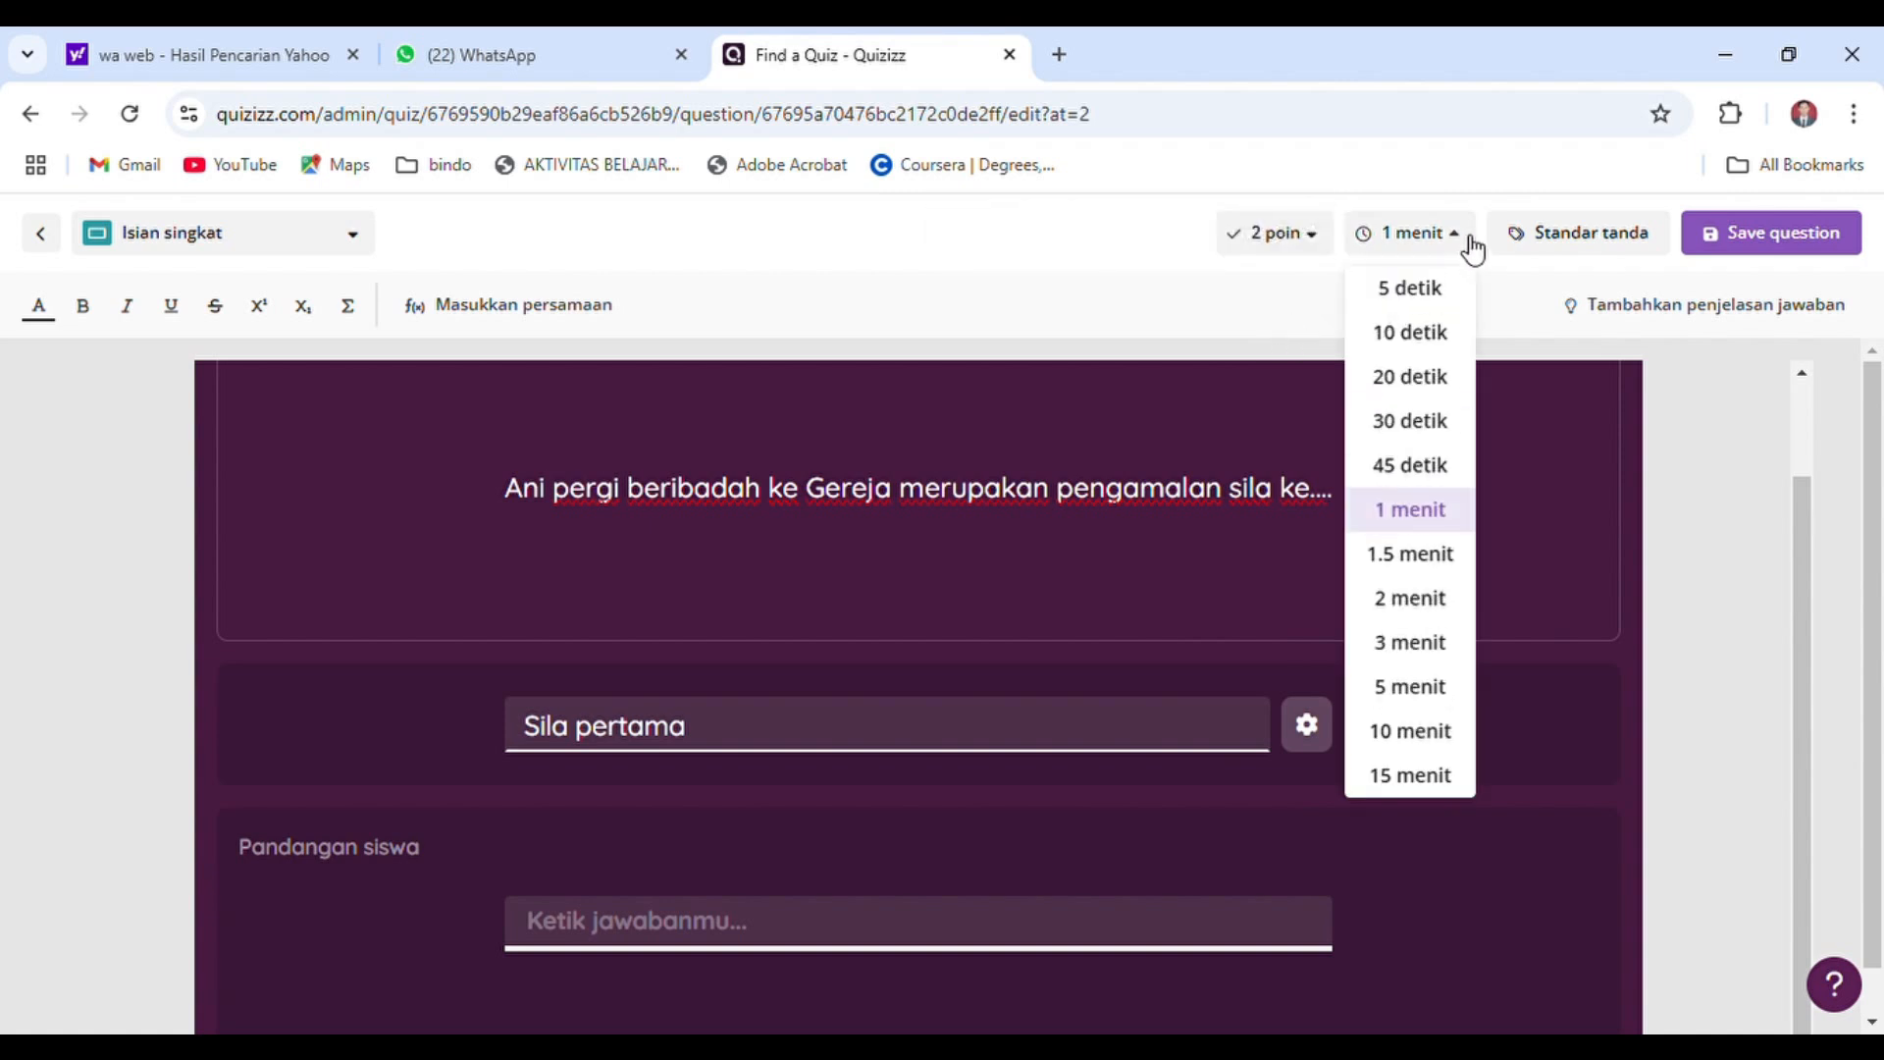
{"action": "left_click", "coordinate": [1425, 420]}
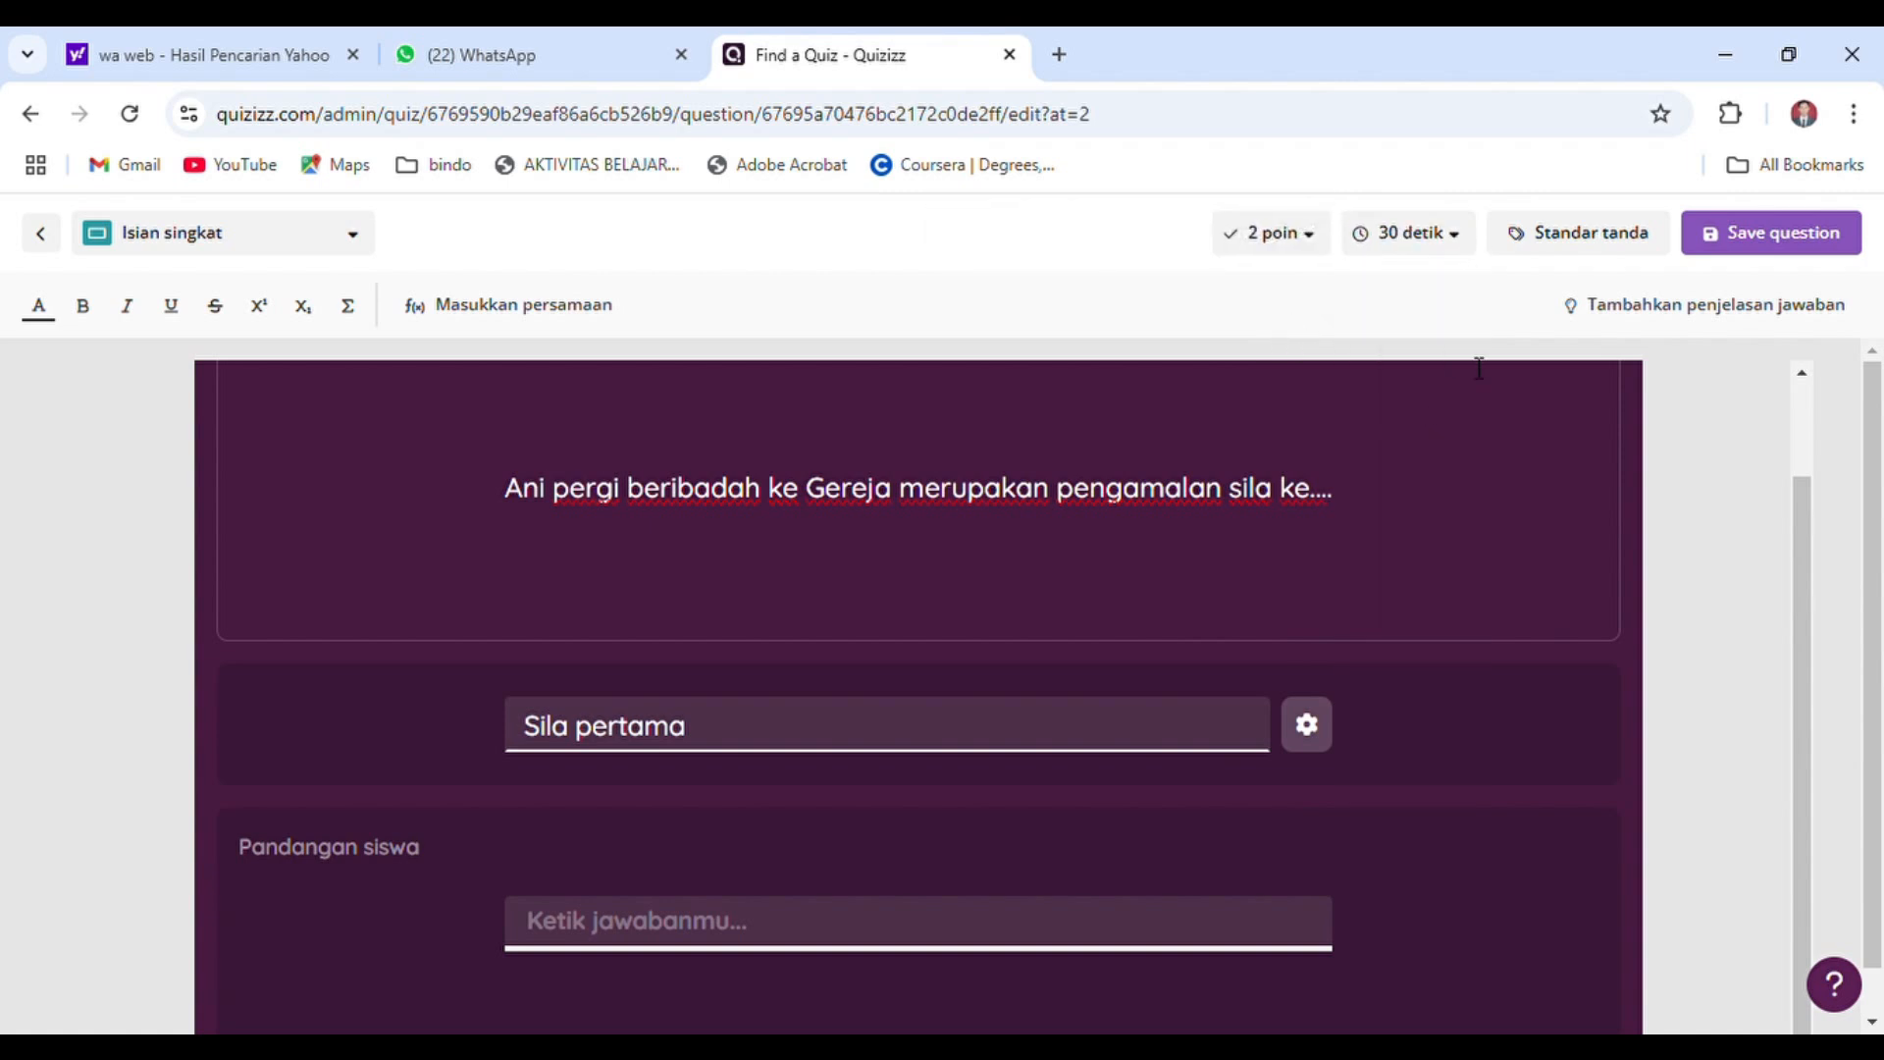
{"action": "left_click", "coordinate": [1737, 257]}
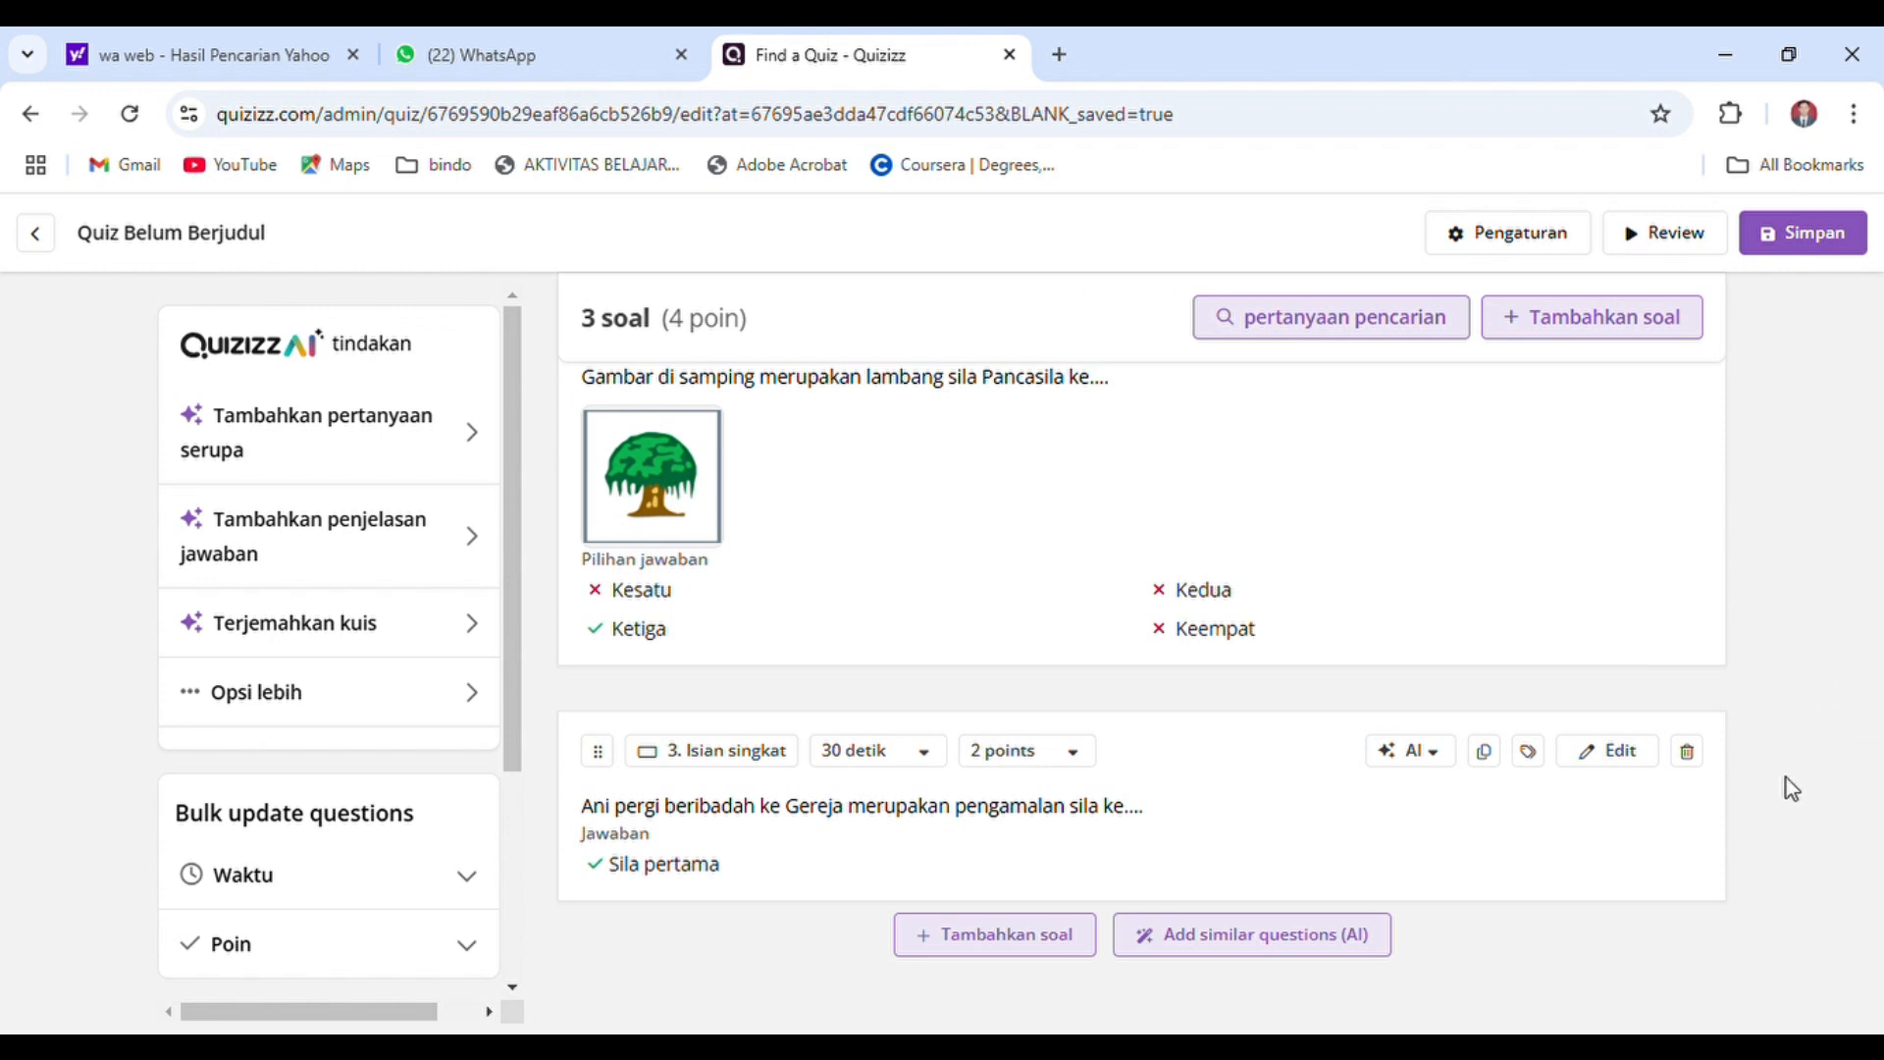
Add a Jawaban Gambar question with the text "Gambarkan lambang sila keempat Pancasila!"
{"action": "left_click", "coordinate": [975, 957]}
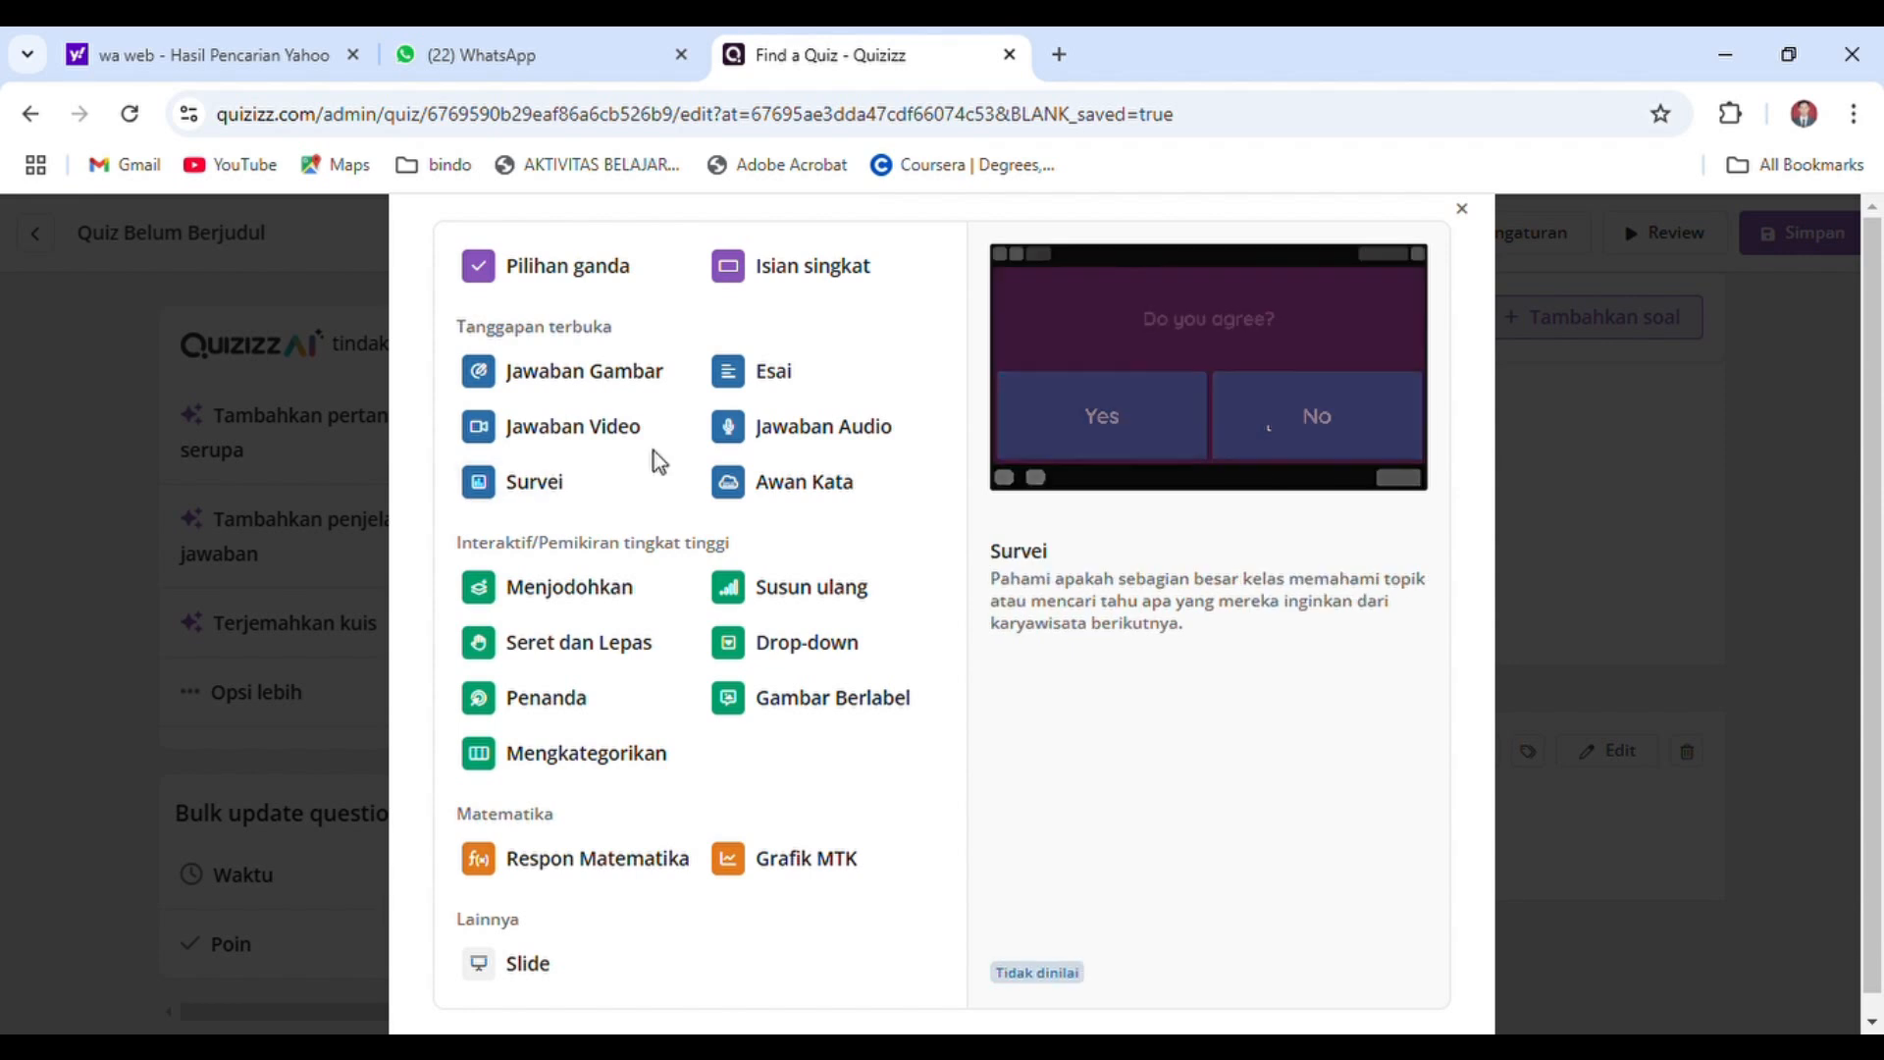
{"action": "left_click", "coordinate": [609, 383]}
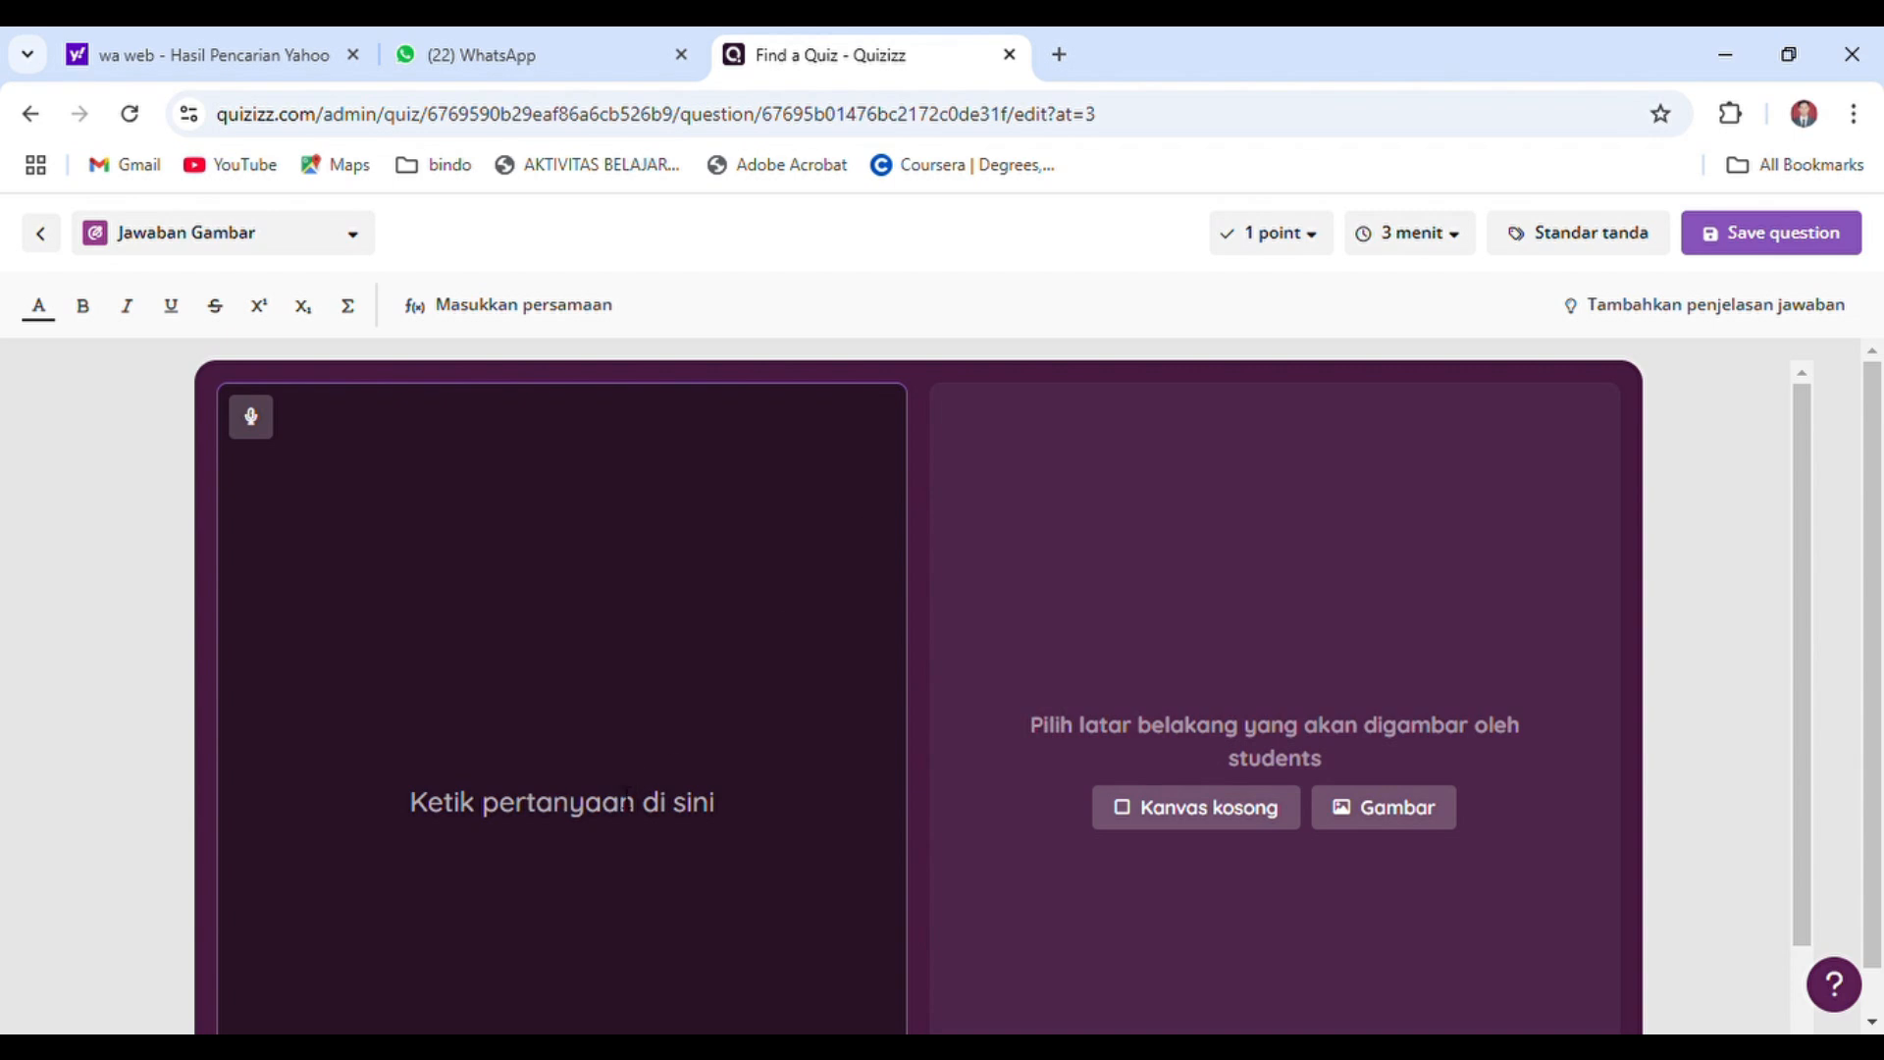
{"action": "type", "text": "Gambar"}
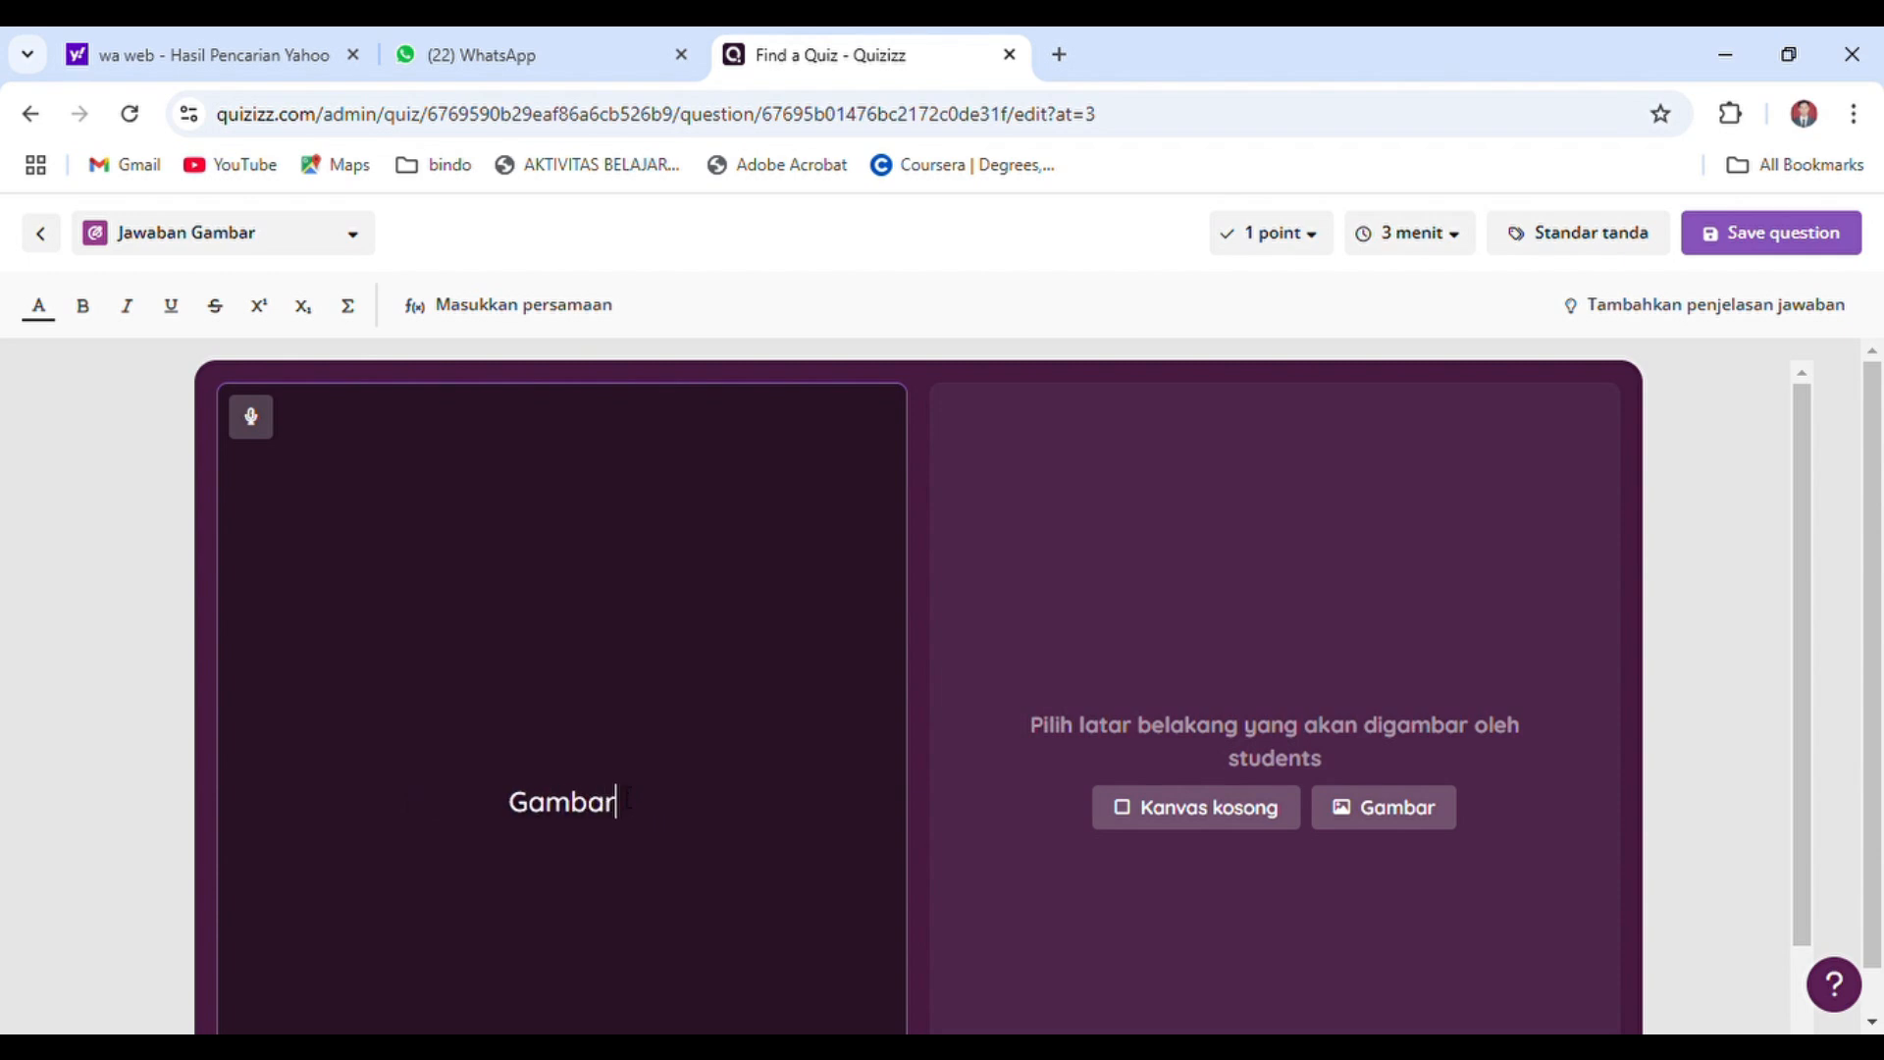
{"action": "type", "text": "kan lambang"}
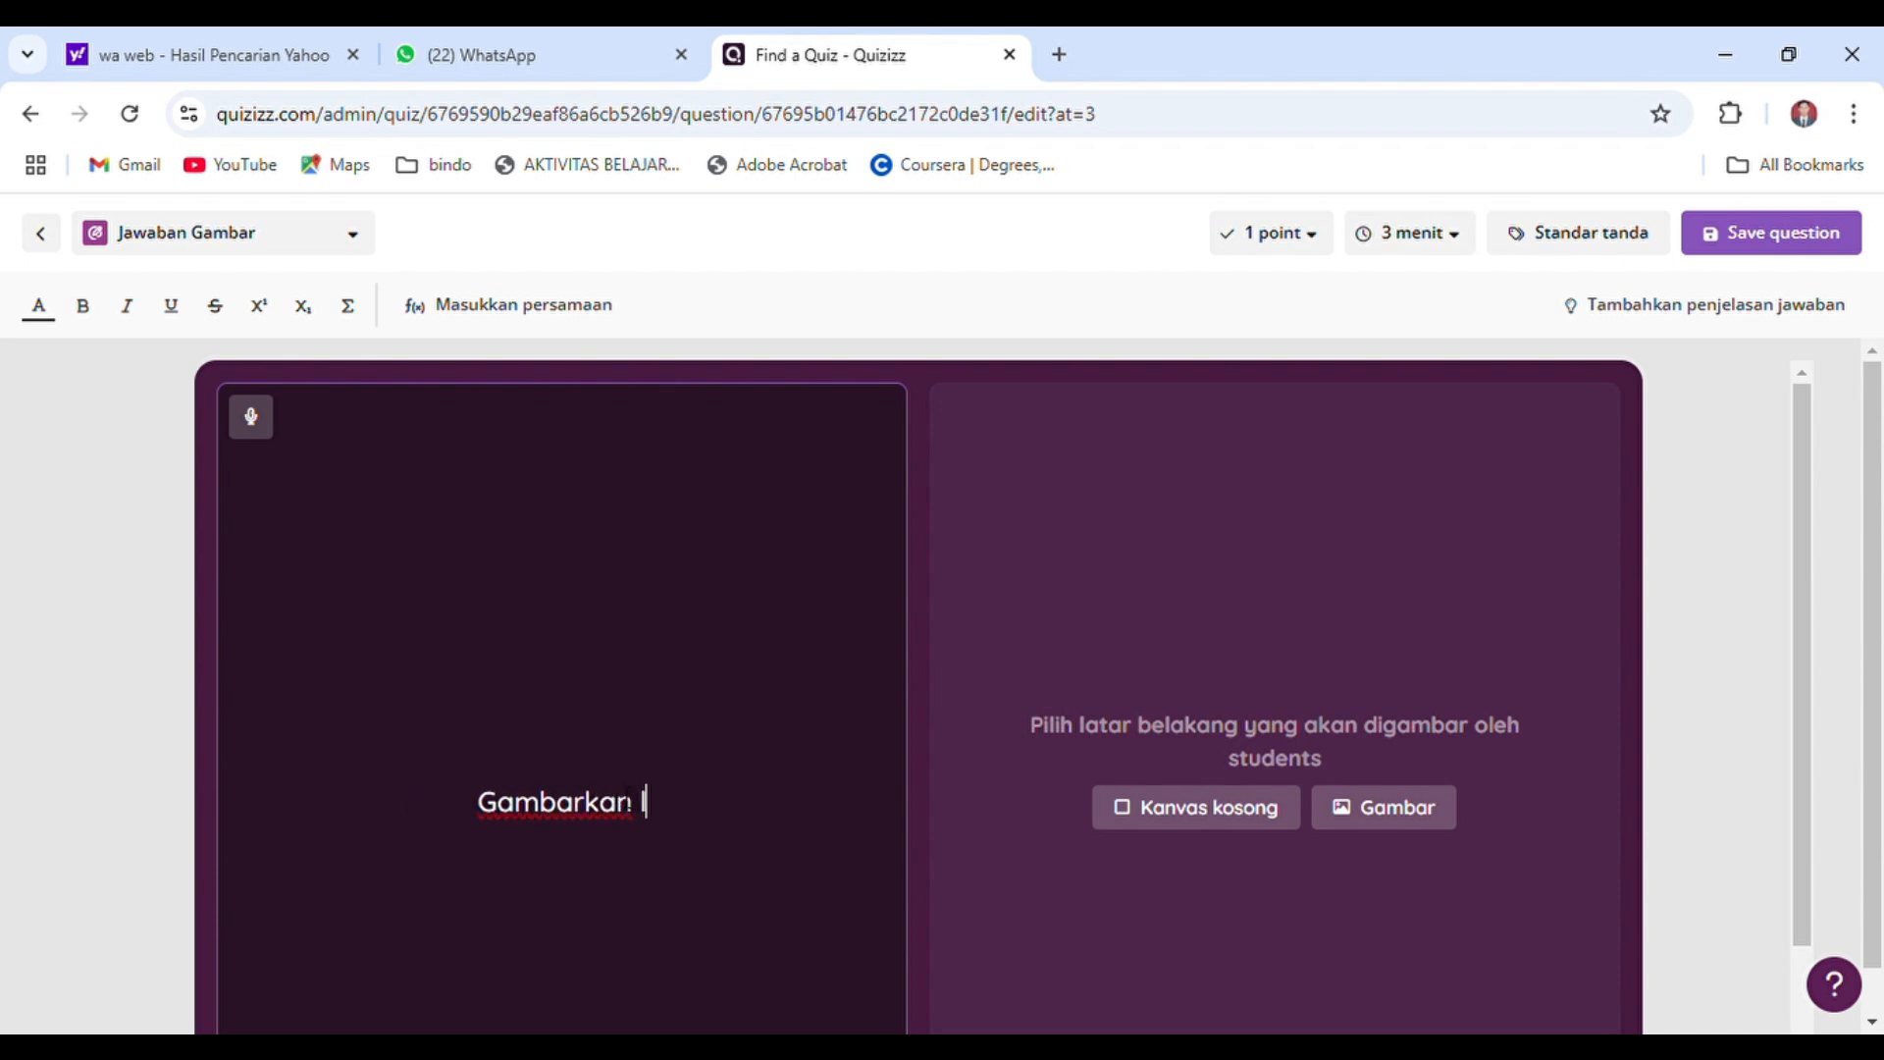
{"action": "type", "text": " sila ke"}
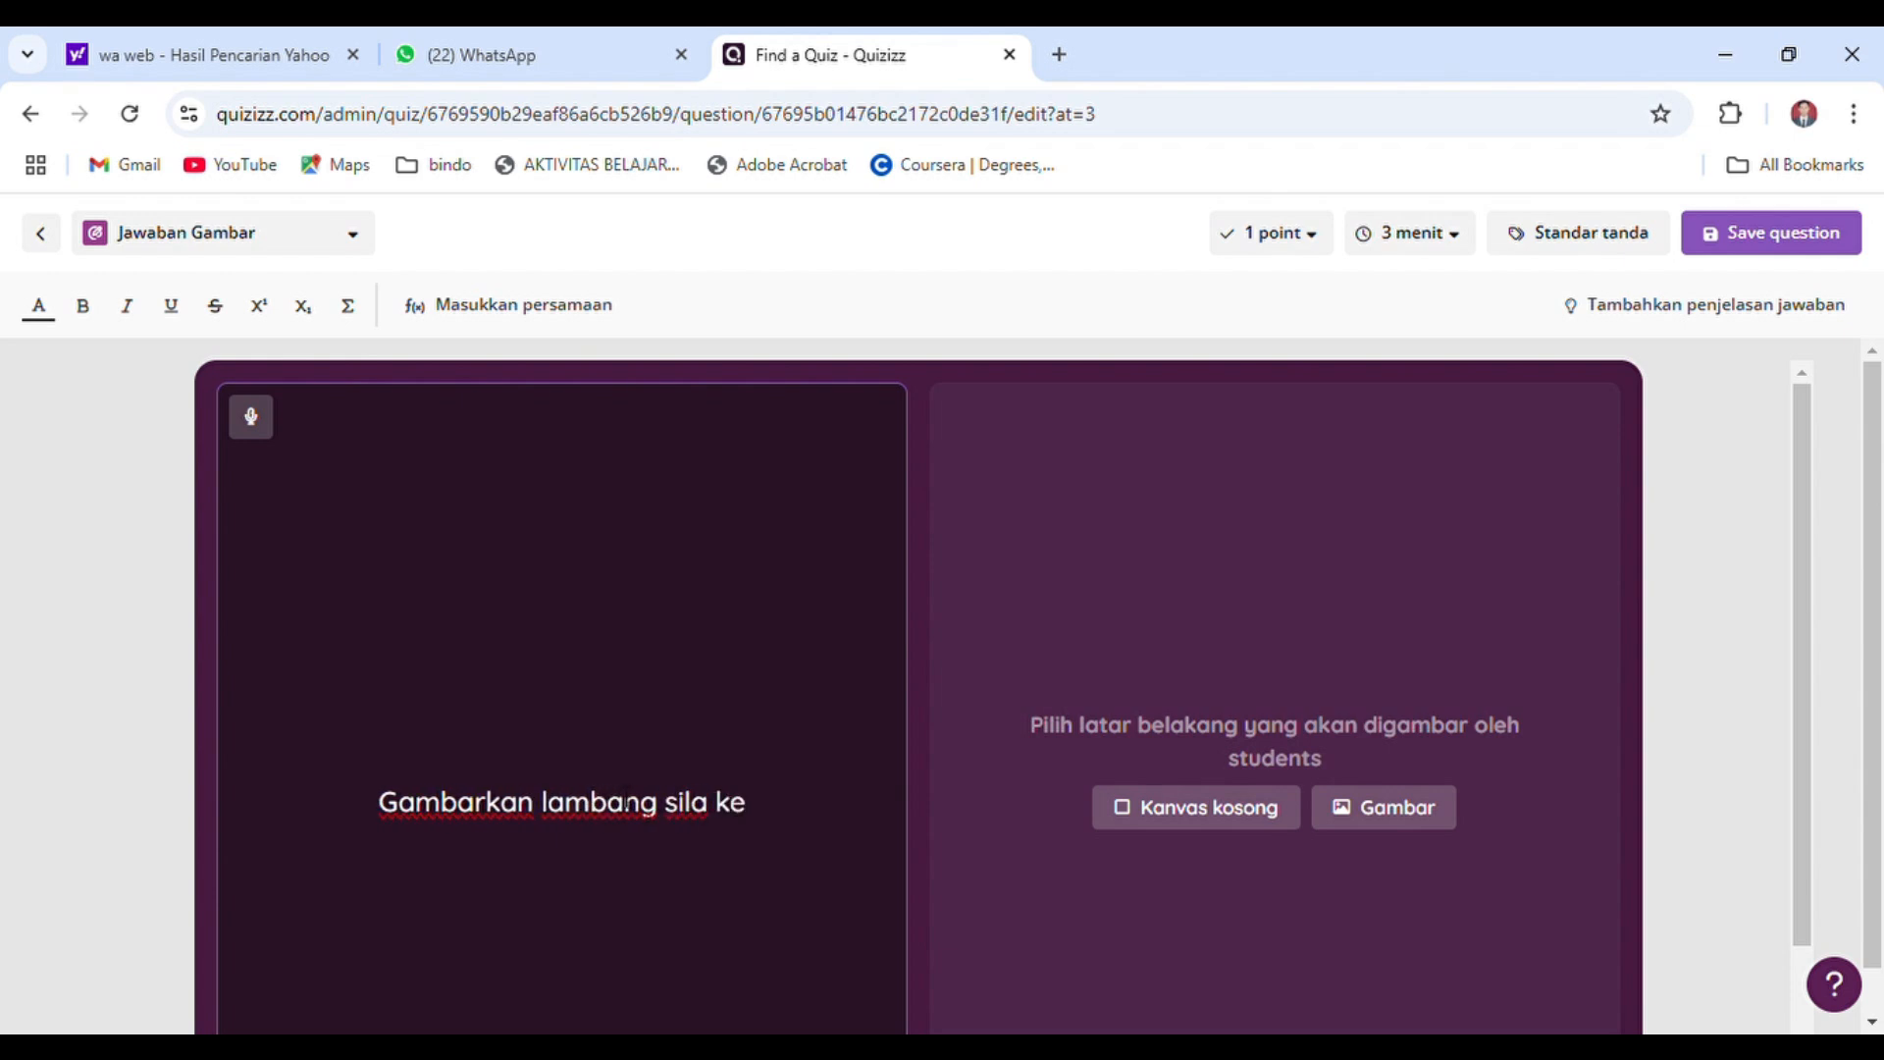
{"action": "type", "text": "empat Pancas"}
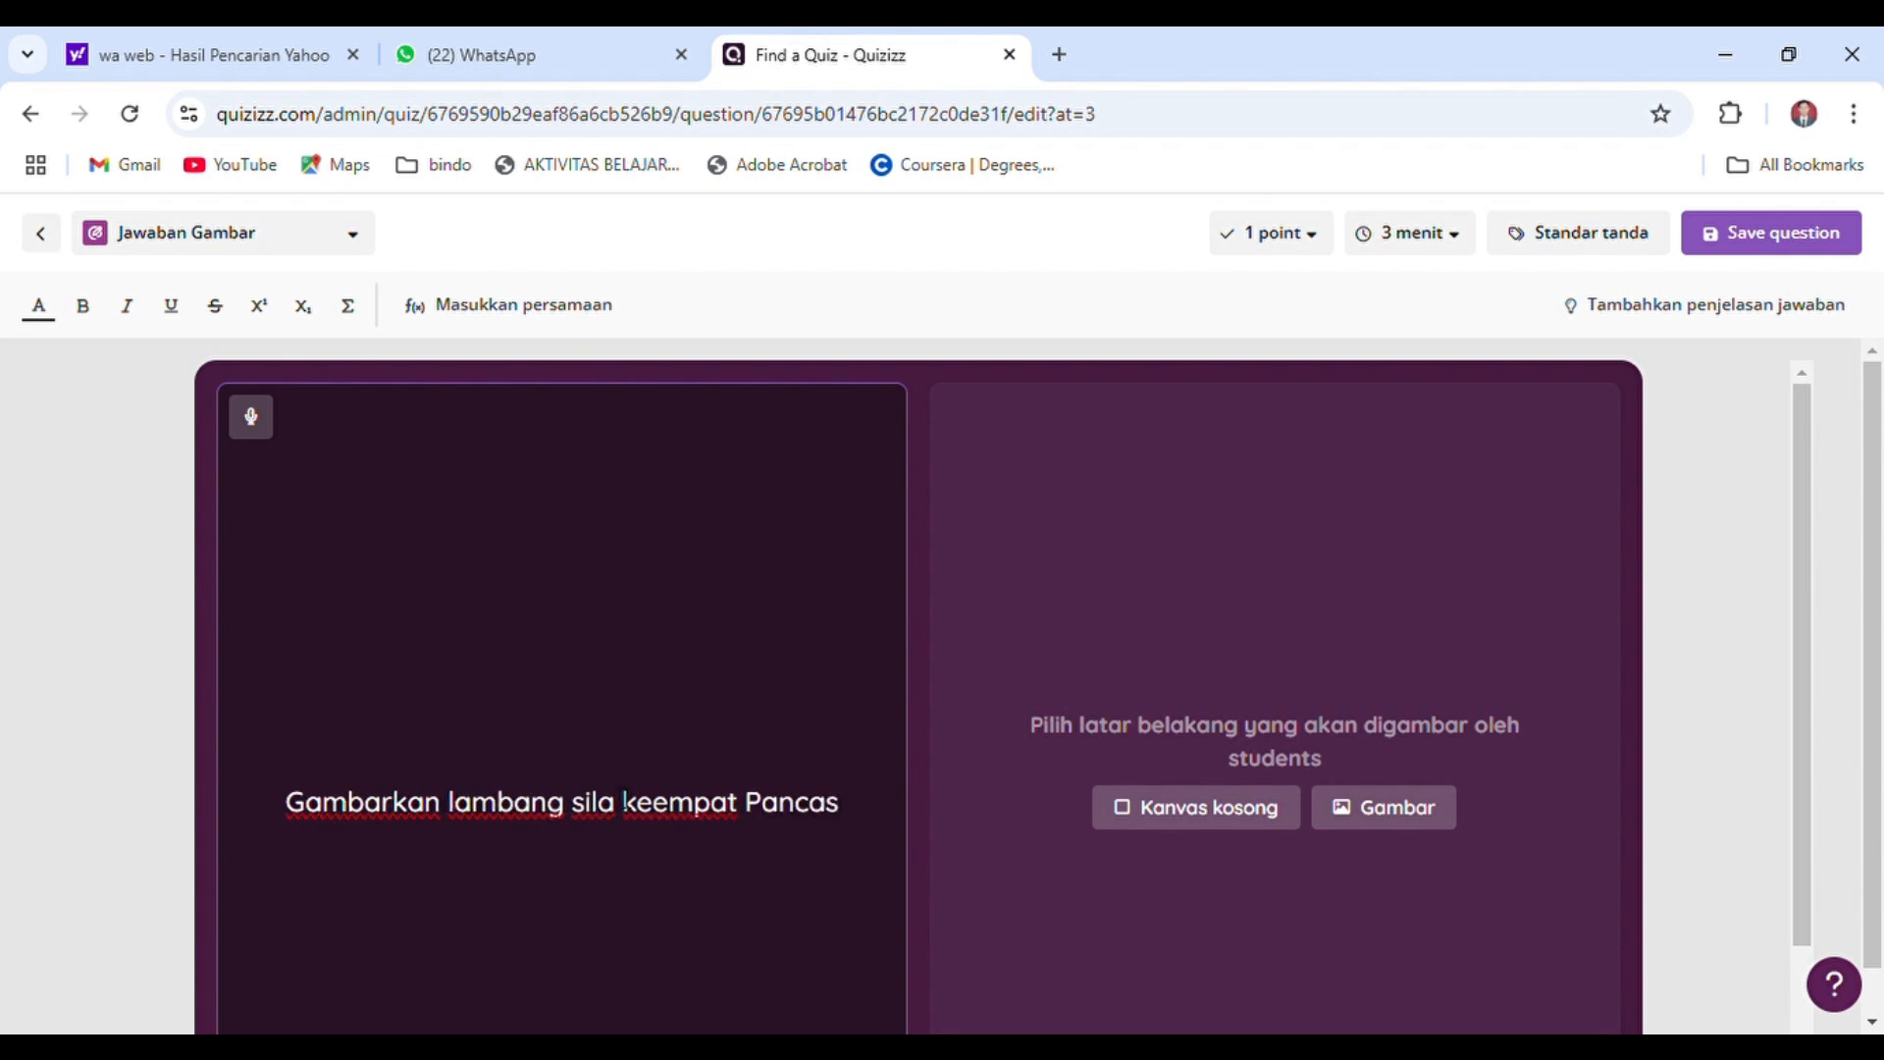
{"action": "type", "text": "ila!"}
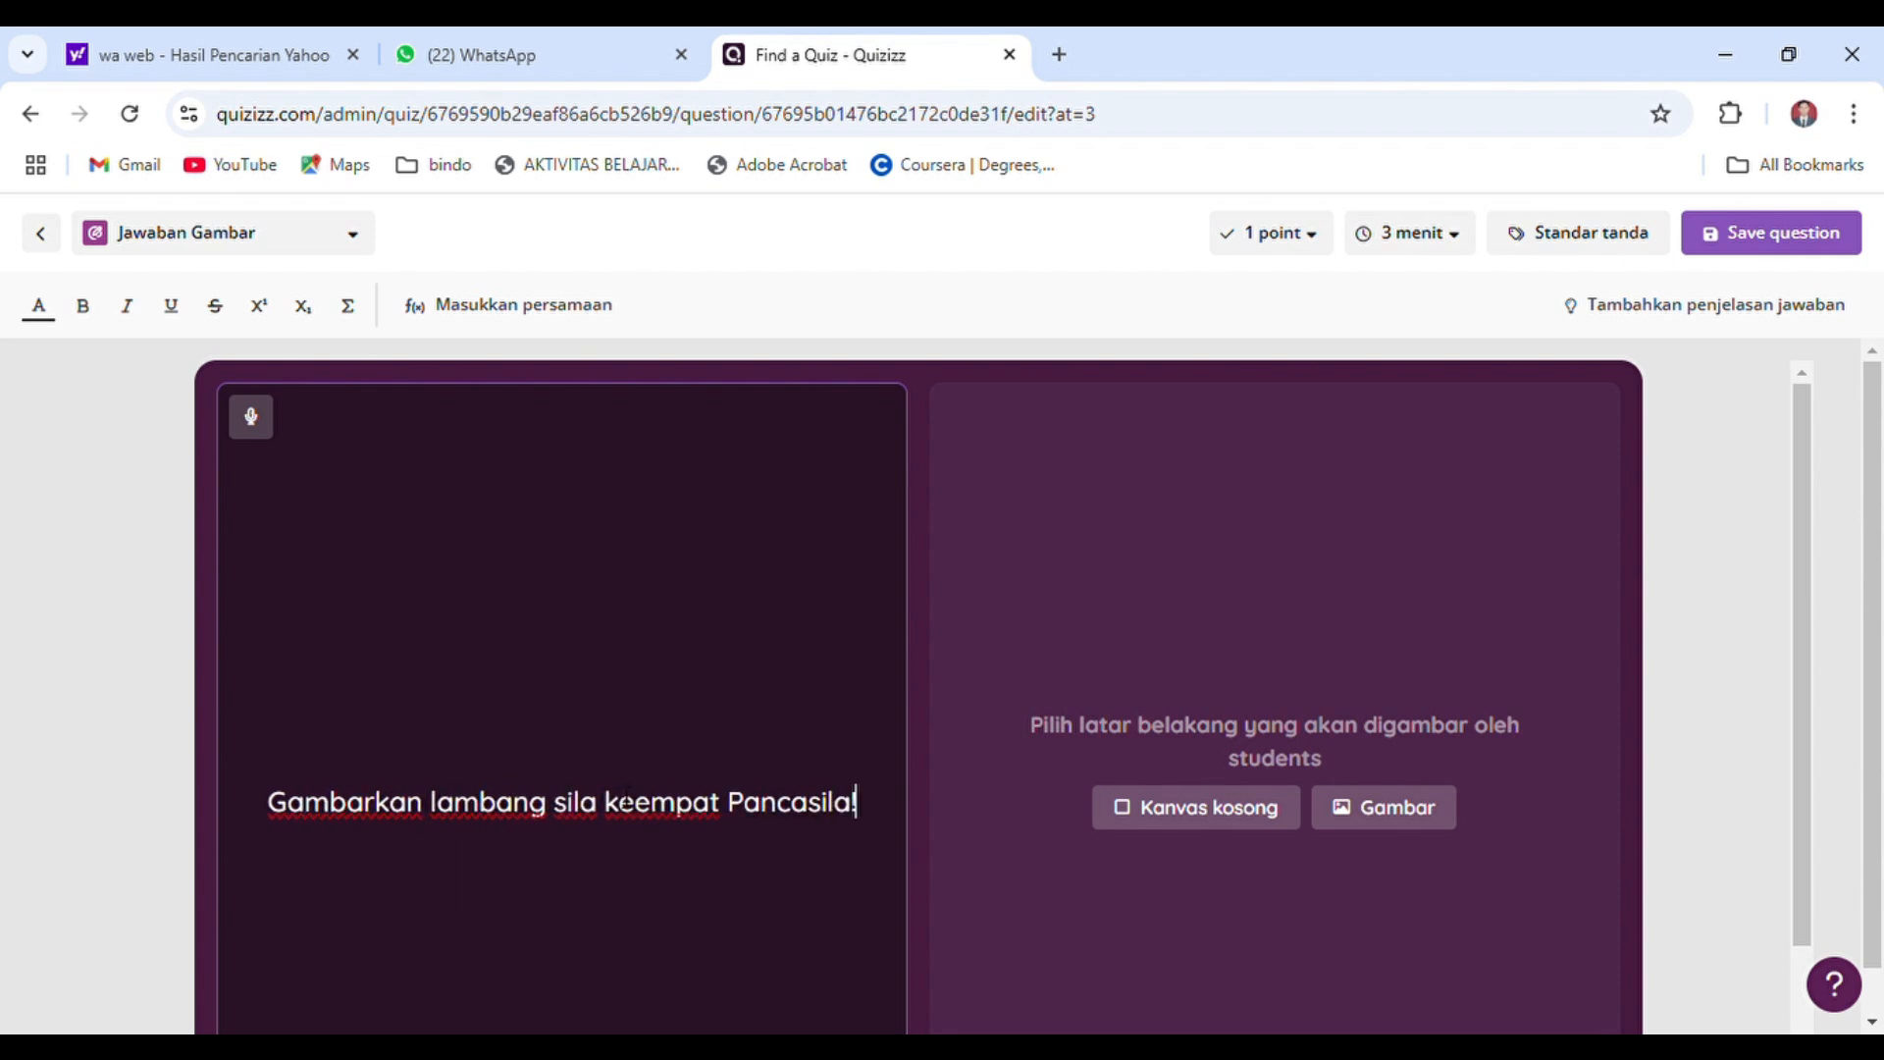
{"action": "left_click", "coordinate": [625, 799]}
{"action": "scroll", "coordinate": [1806, 687], "scroll_direction": "down", "scroll_amount": 1}
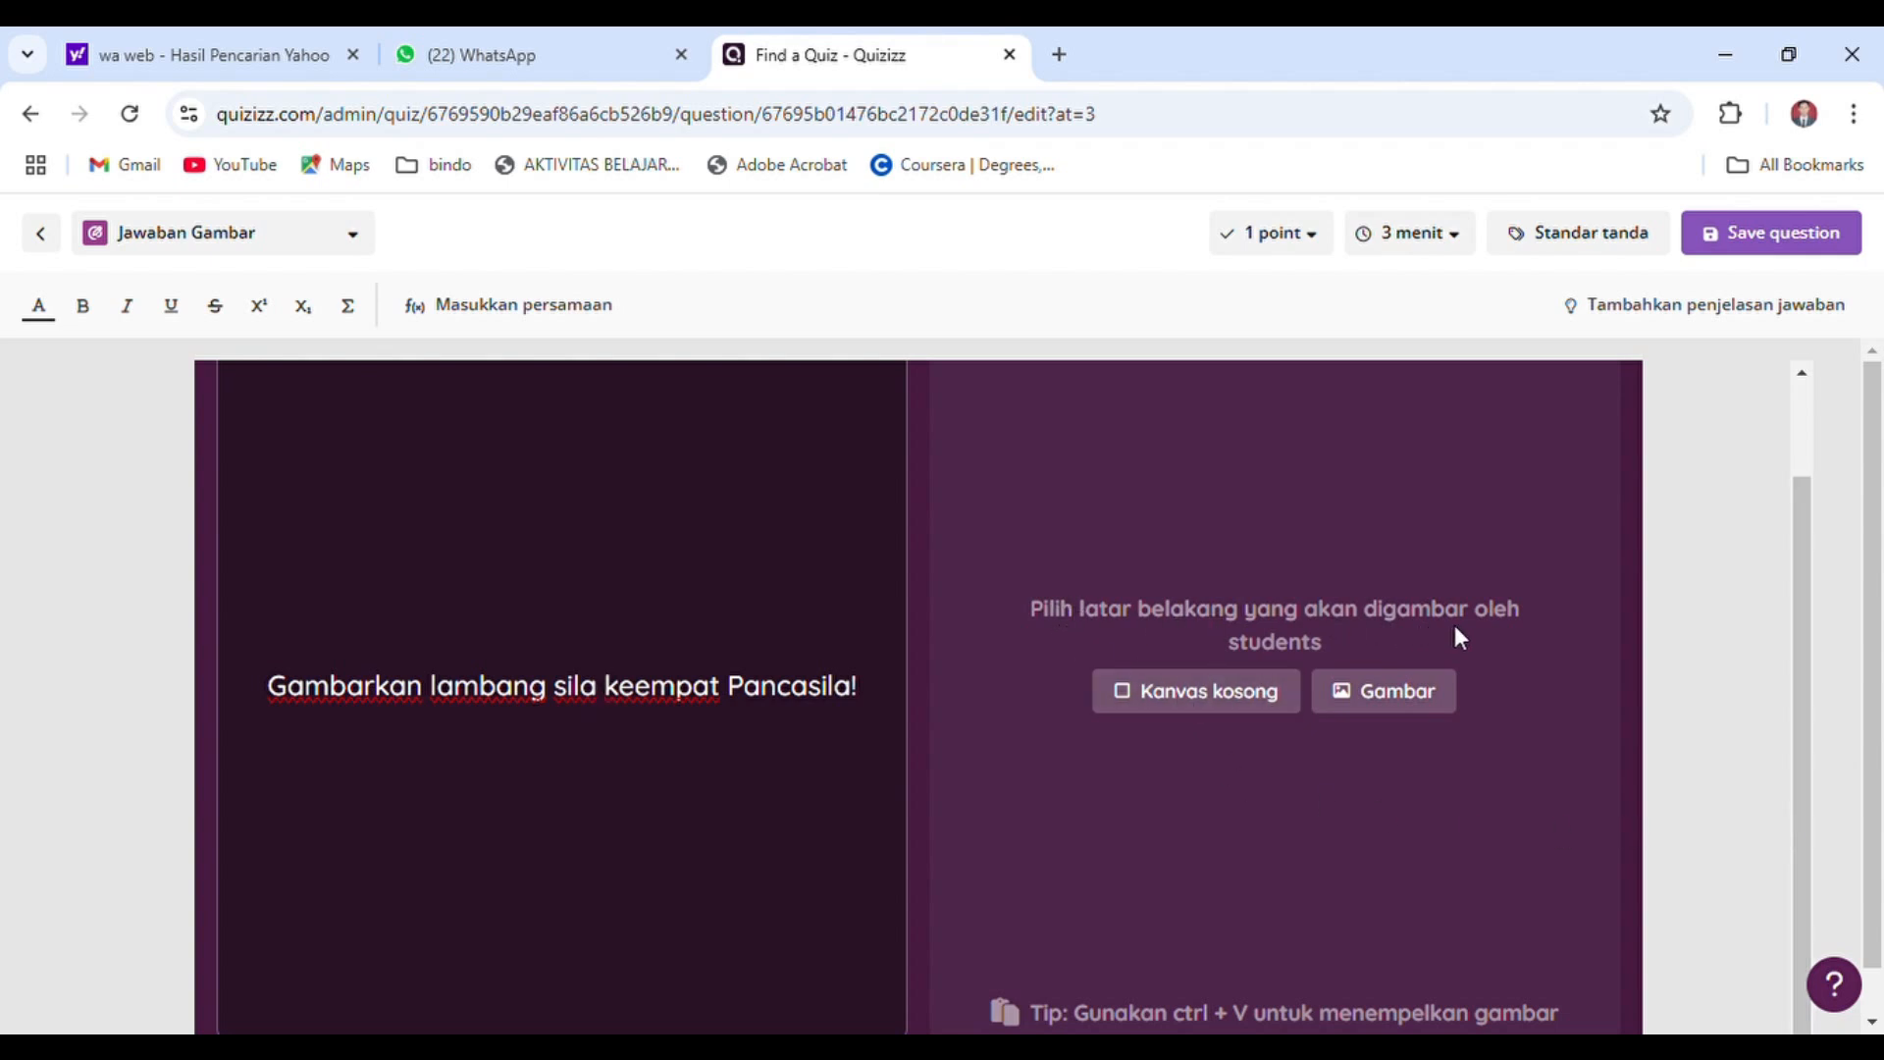
Set a blank canvas (Kanvas kosong) as the drawing background of the Jawaban Gambar question
{"action": "left_click", "coordinate": [1190, 701]}
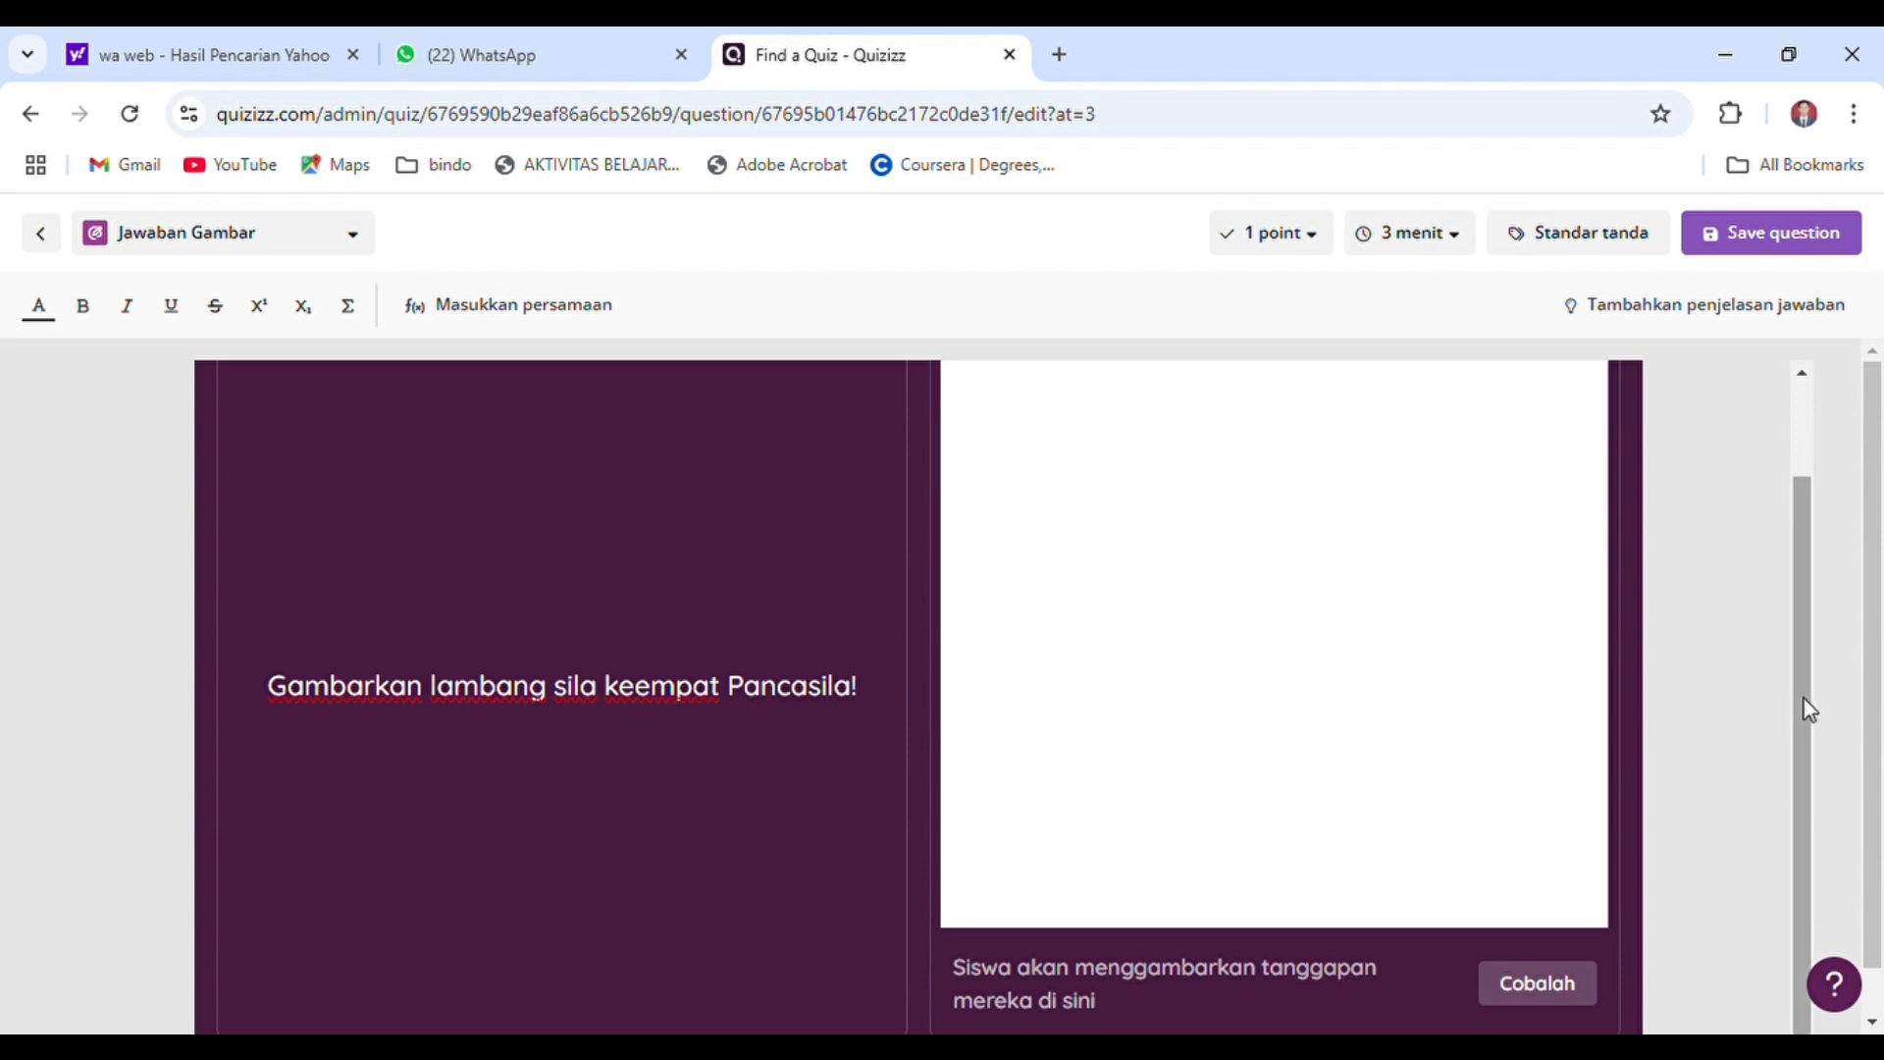
{"action": "left_click_drag", "start_coordinate": [1801, 709], "coordinate": [1788, 586]}
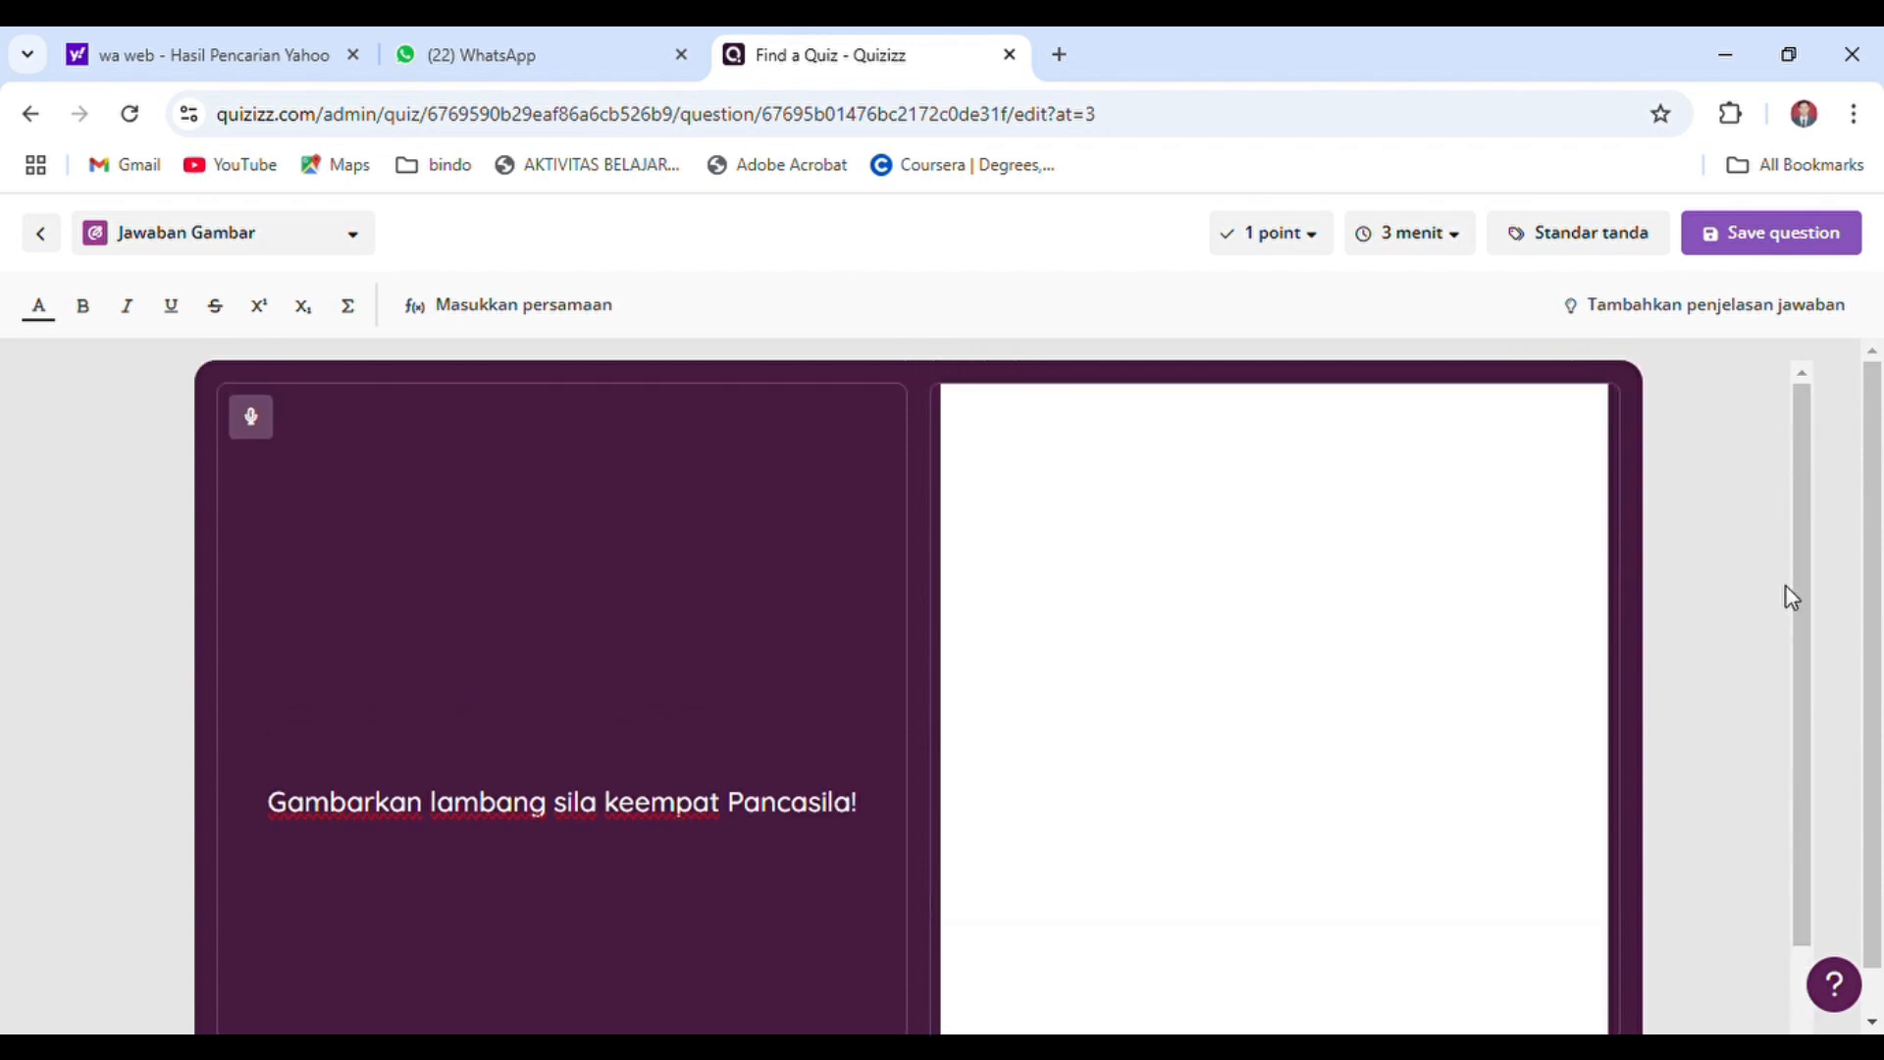
{"action": "mouse_move", "coordinate": [1258, 659]}
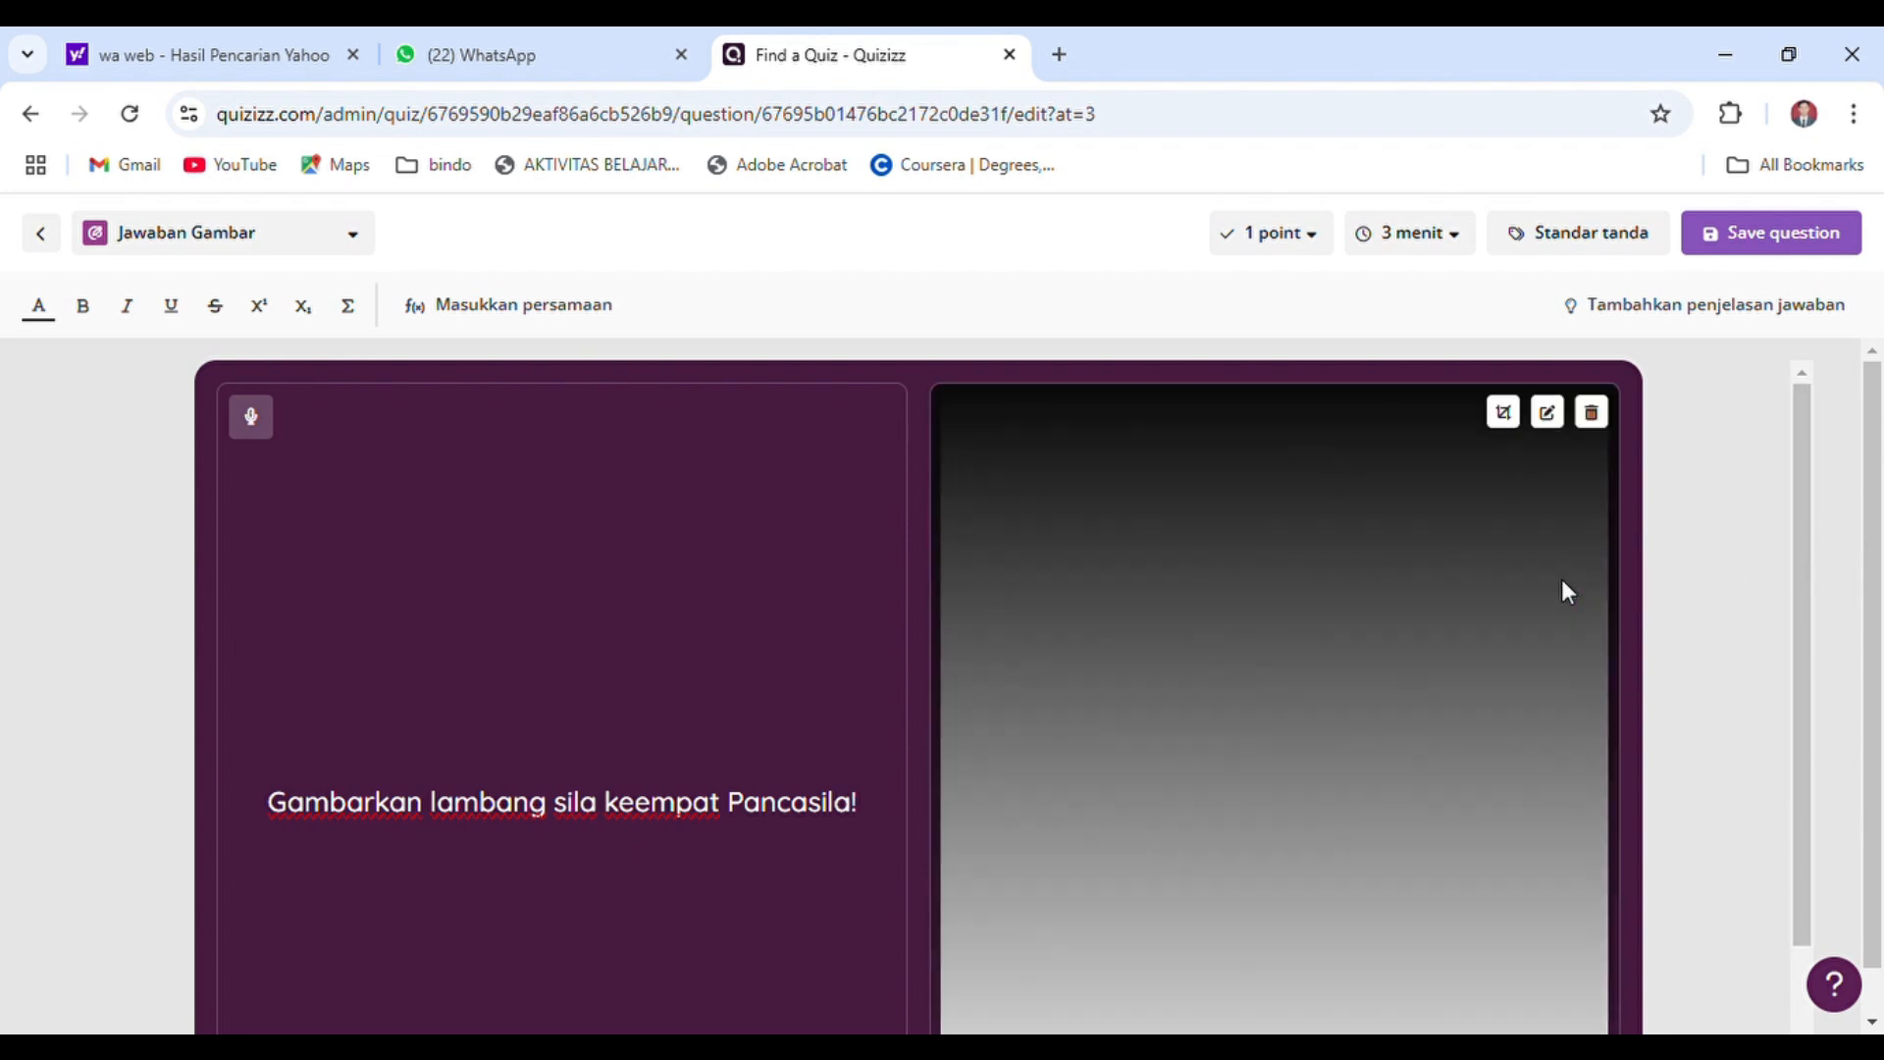
{"action": "left_click_drag", "start_coordinate": [1804, 574], "coordinate": [1793, 811]}
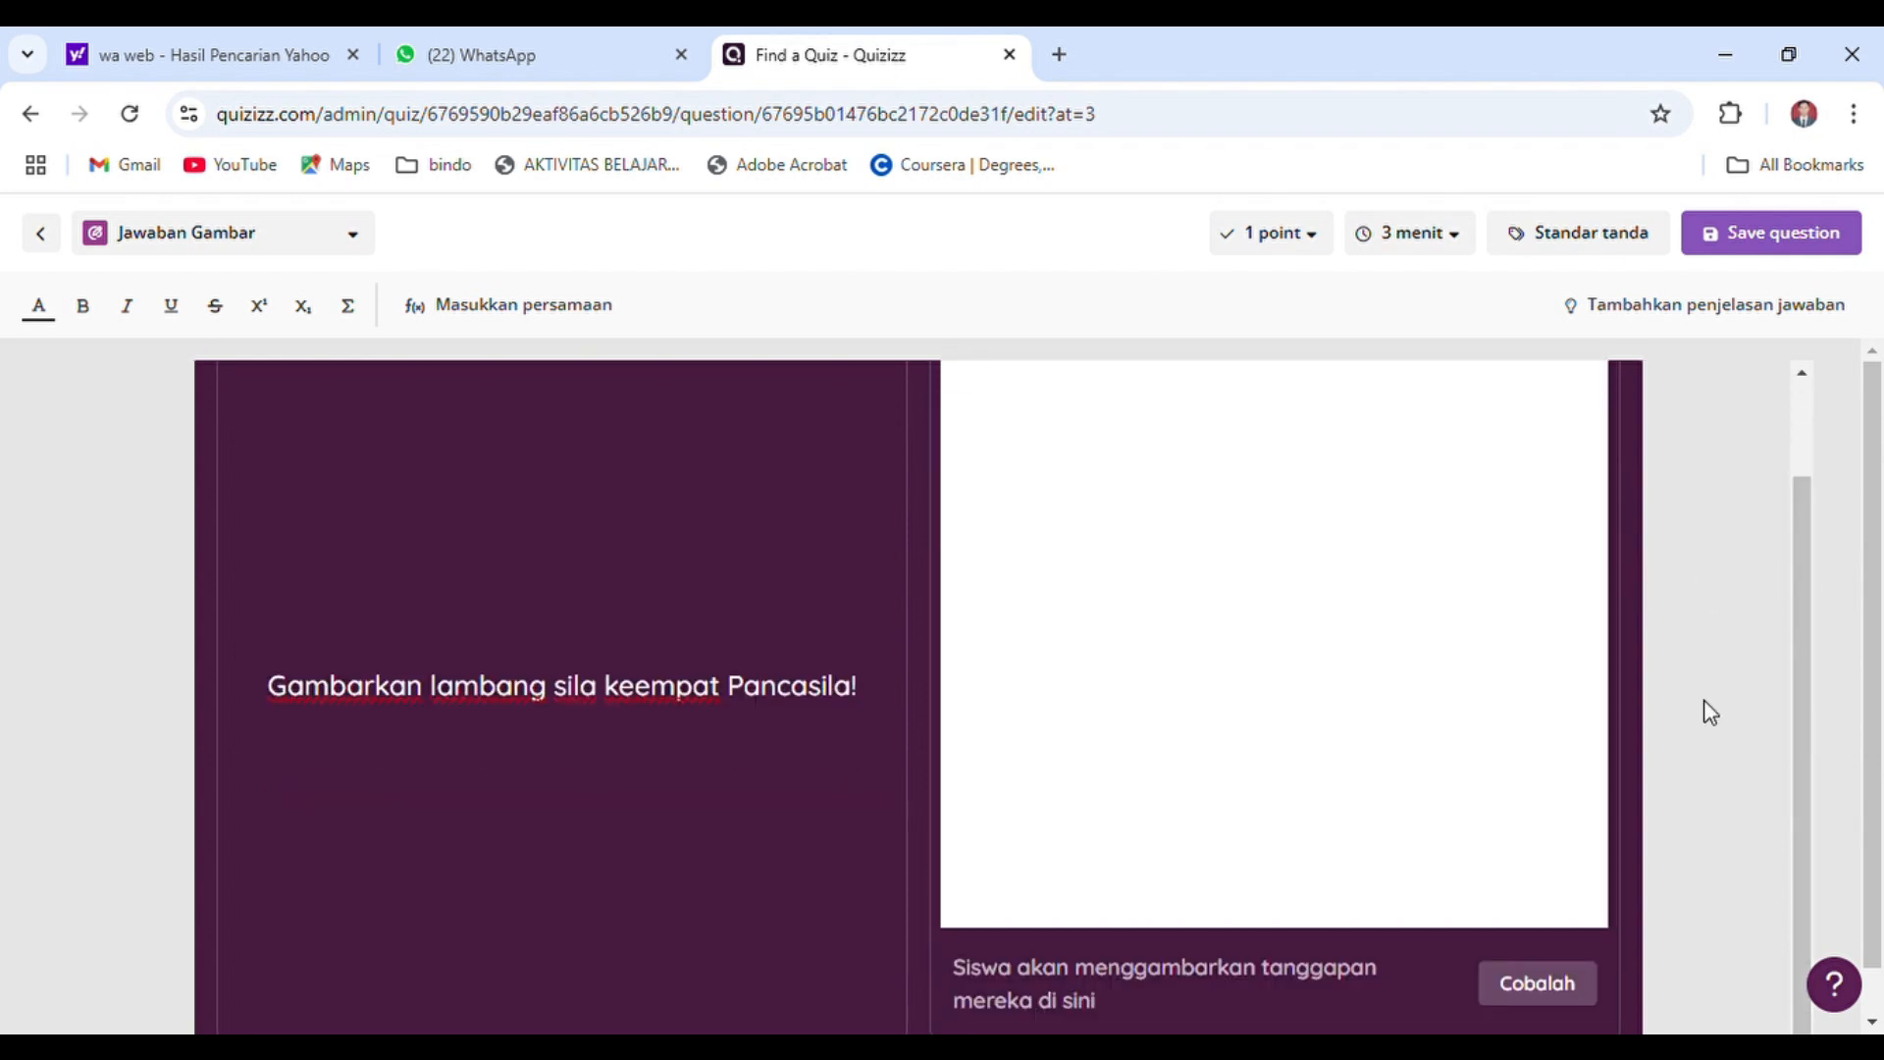
Give the drawing question 3 points and a 2-minute time limit, and save it
{"action": "left_click", "coordinate": [1325, 255]}
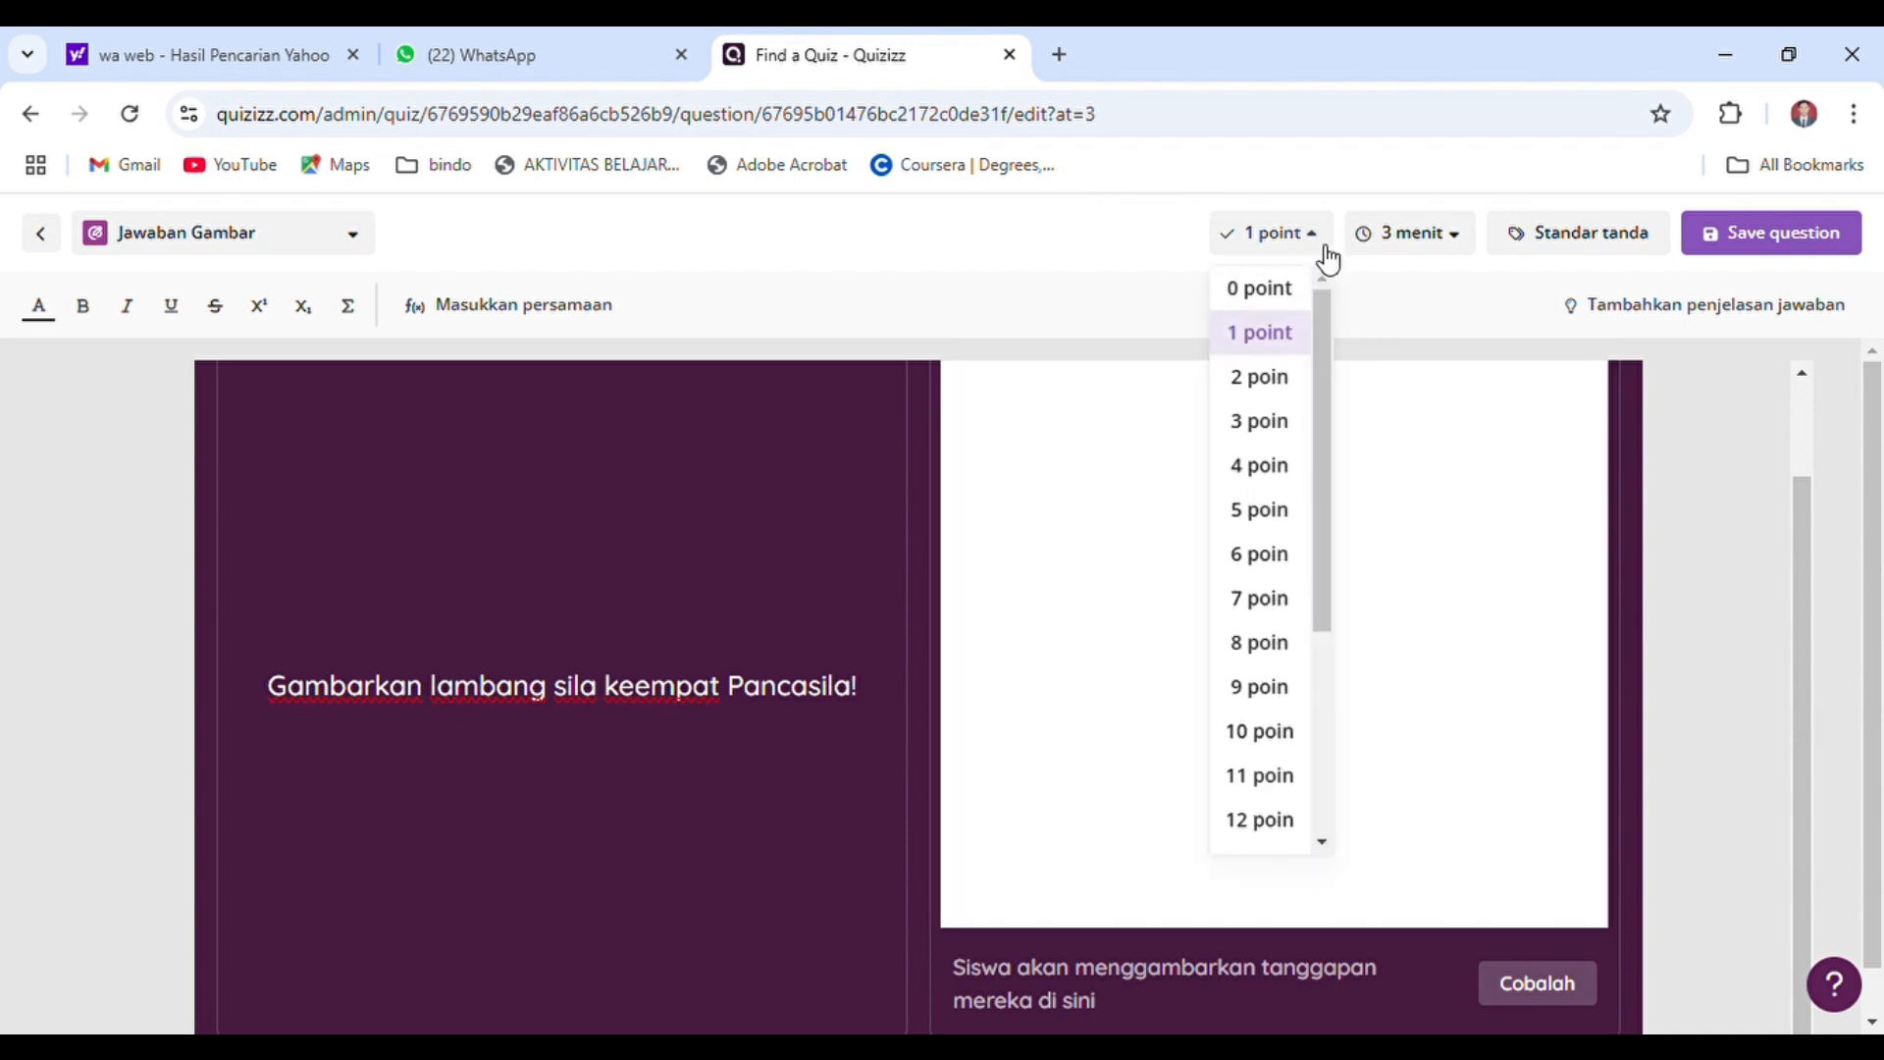
{"action": "left_click", "coordinate": [1282, 420]}
{"action": "left_click", "coordinate": [1456, 242]}
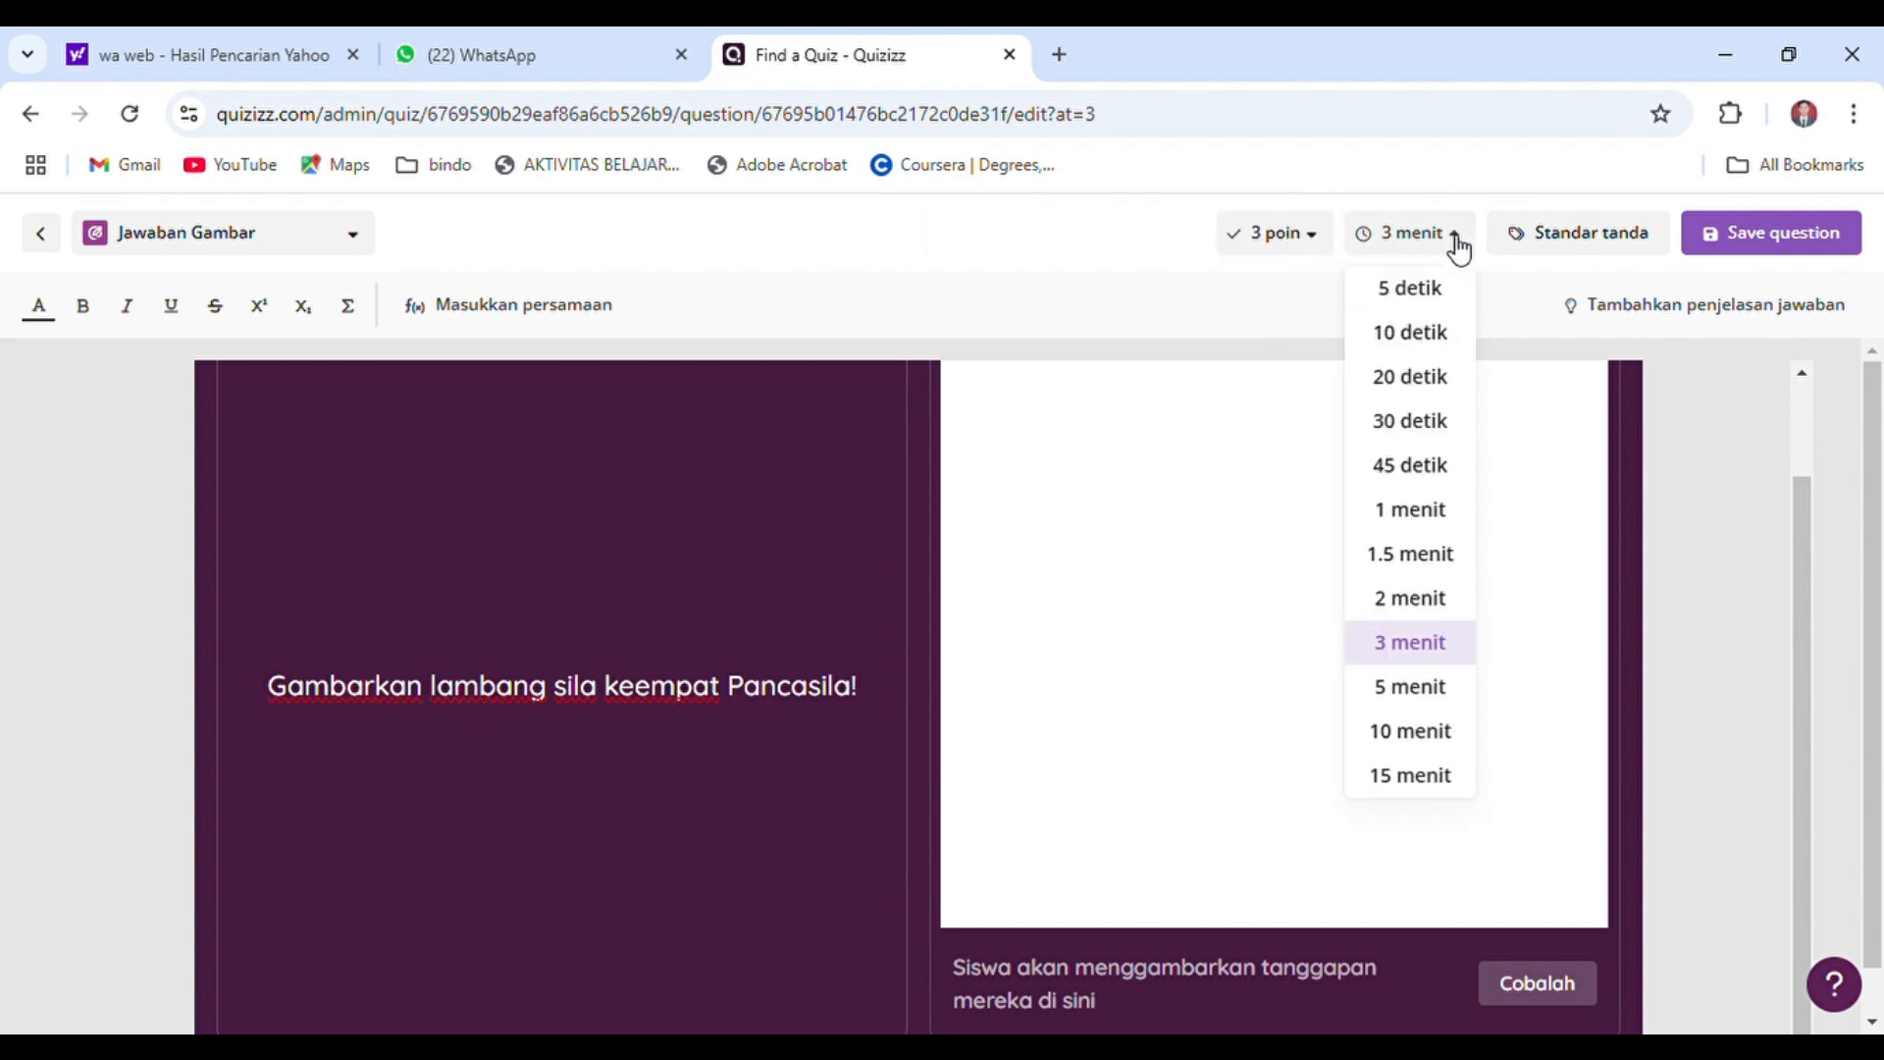
{"action": "left_click", "coordinate": [1410, 598]}
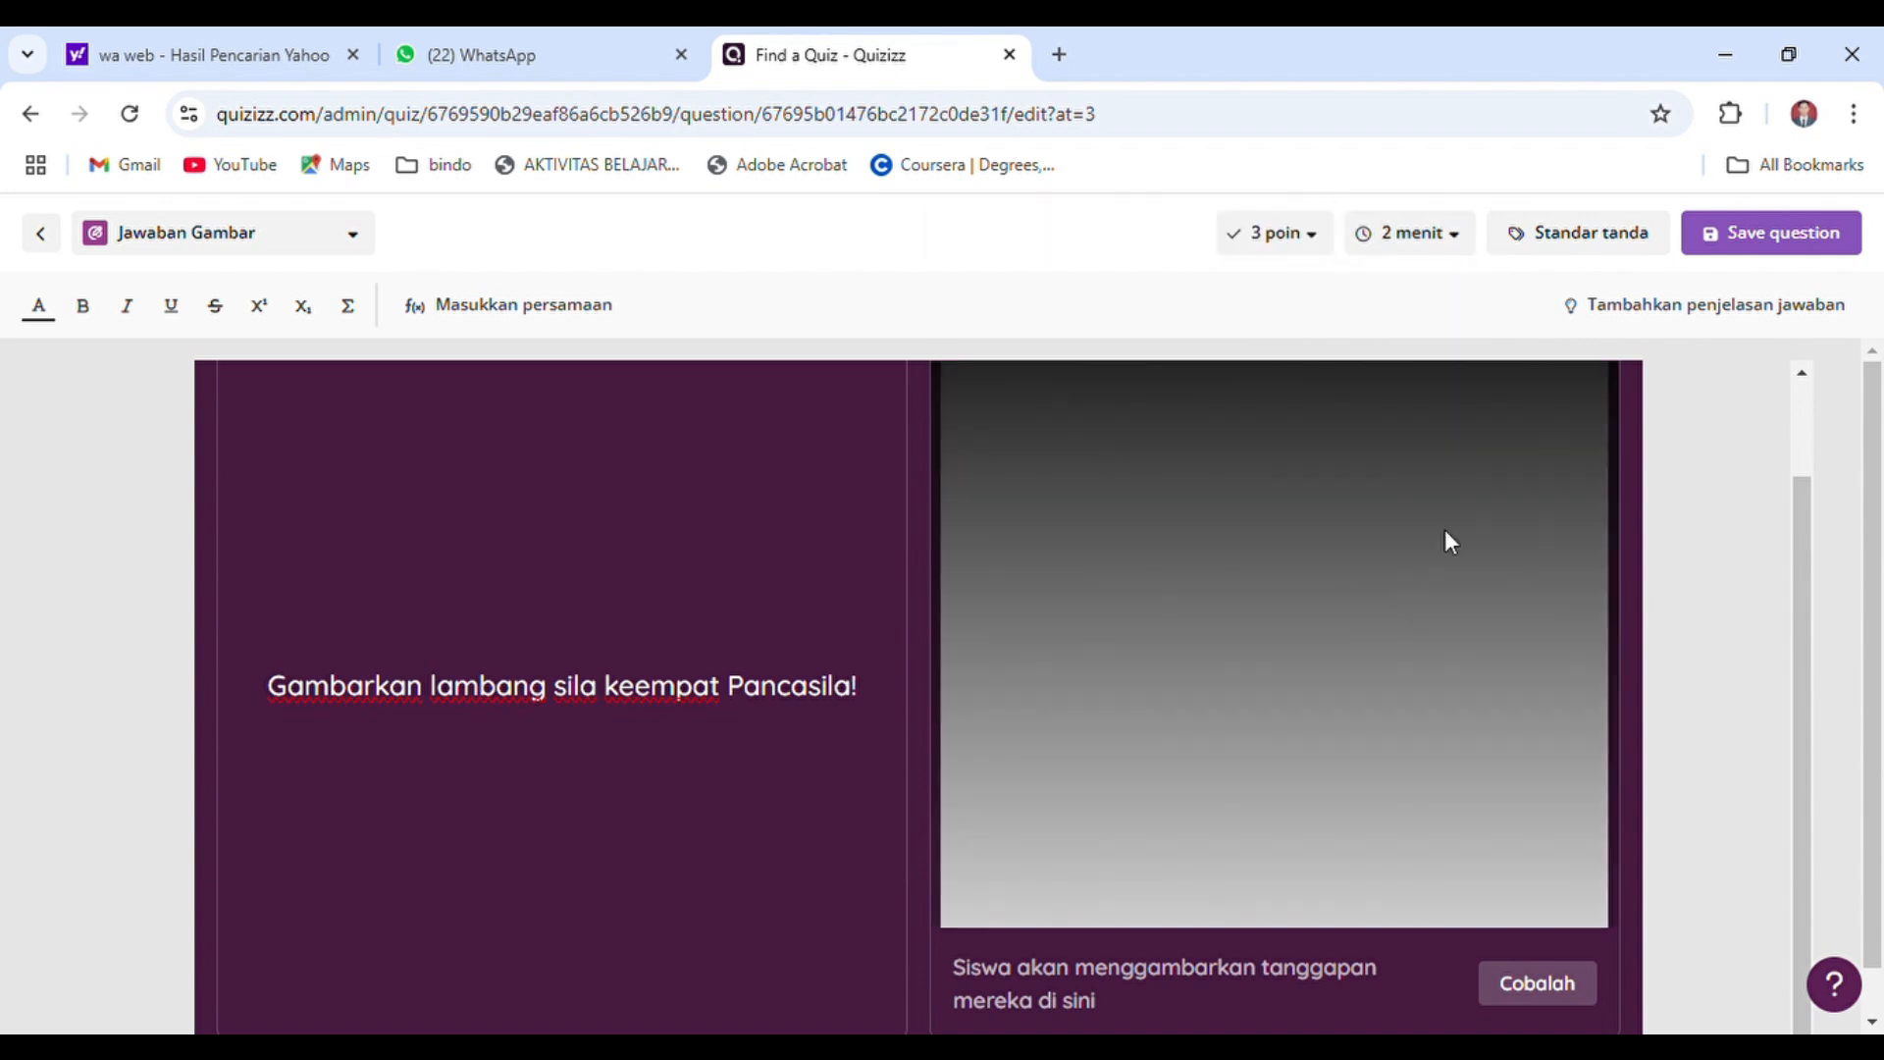
{"action": "left_click", "coordinate": [1760, 246]}
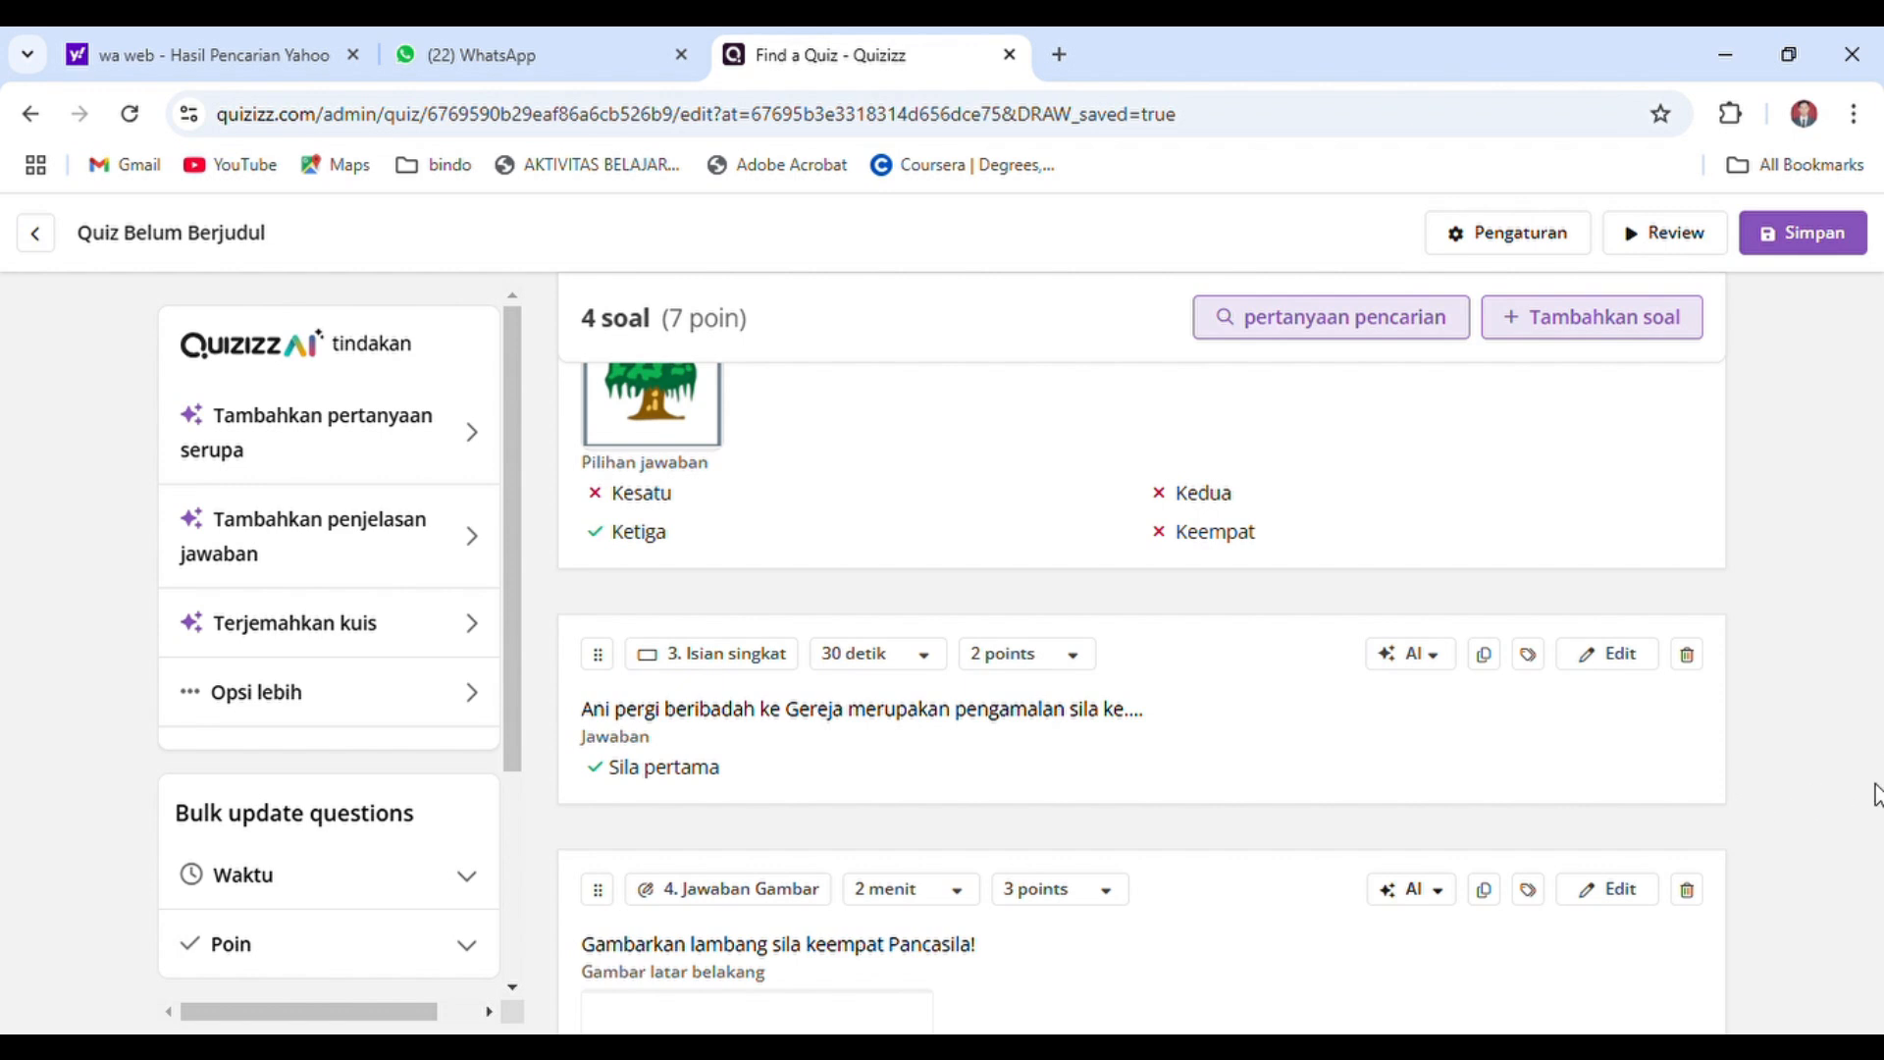
Add a Menjodohkan question with the text "Jodohkan lambang Pancasila berikut ini dengan benar!"
{"action": "left_click", "coordinate": [1549, 328]}
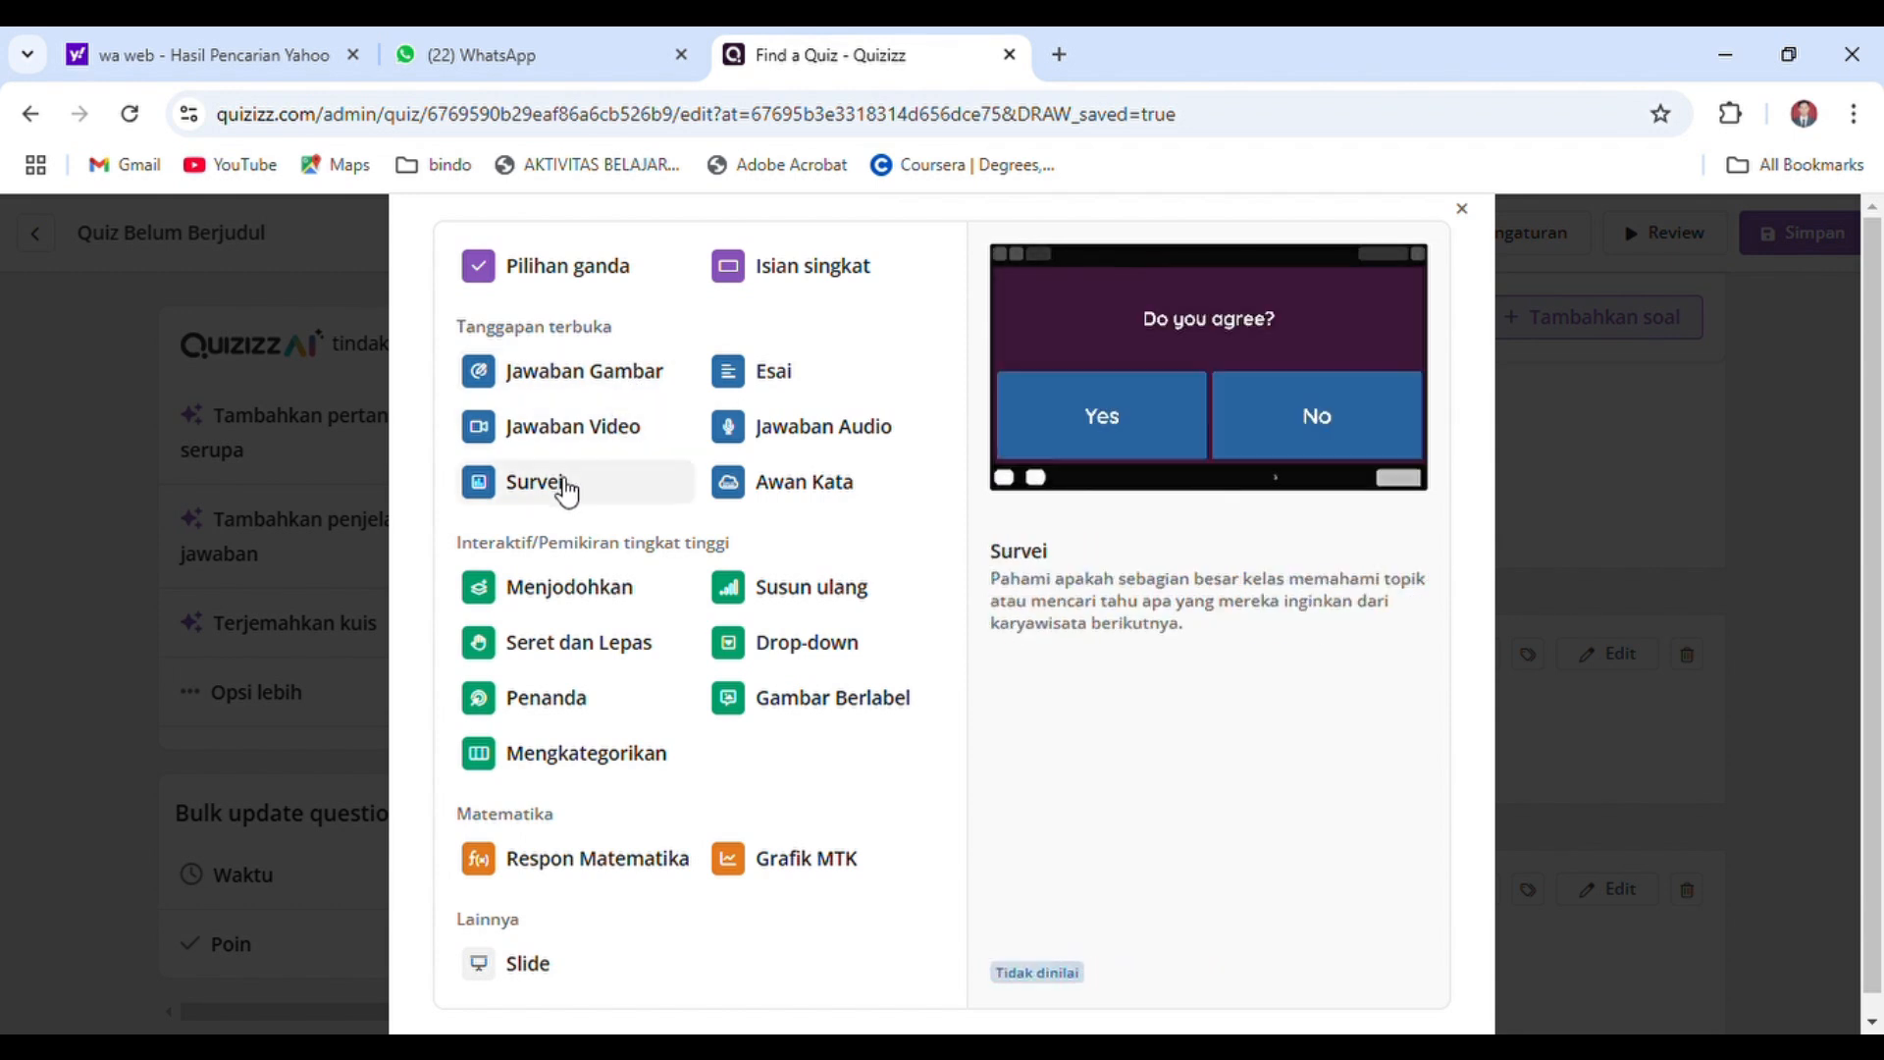
{"action": "left_click", "coordinate": [579, 606]}
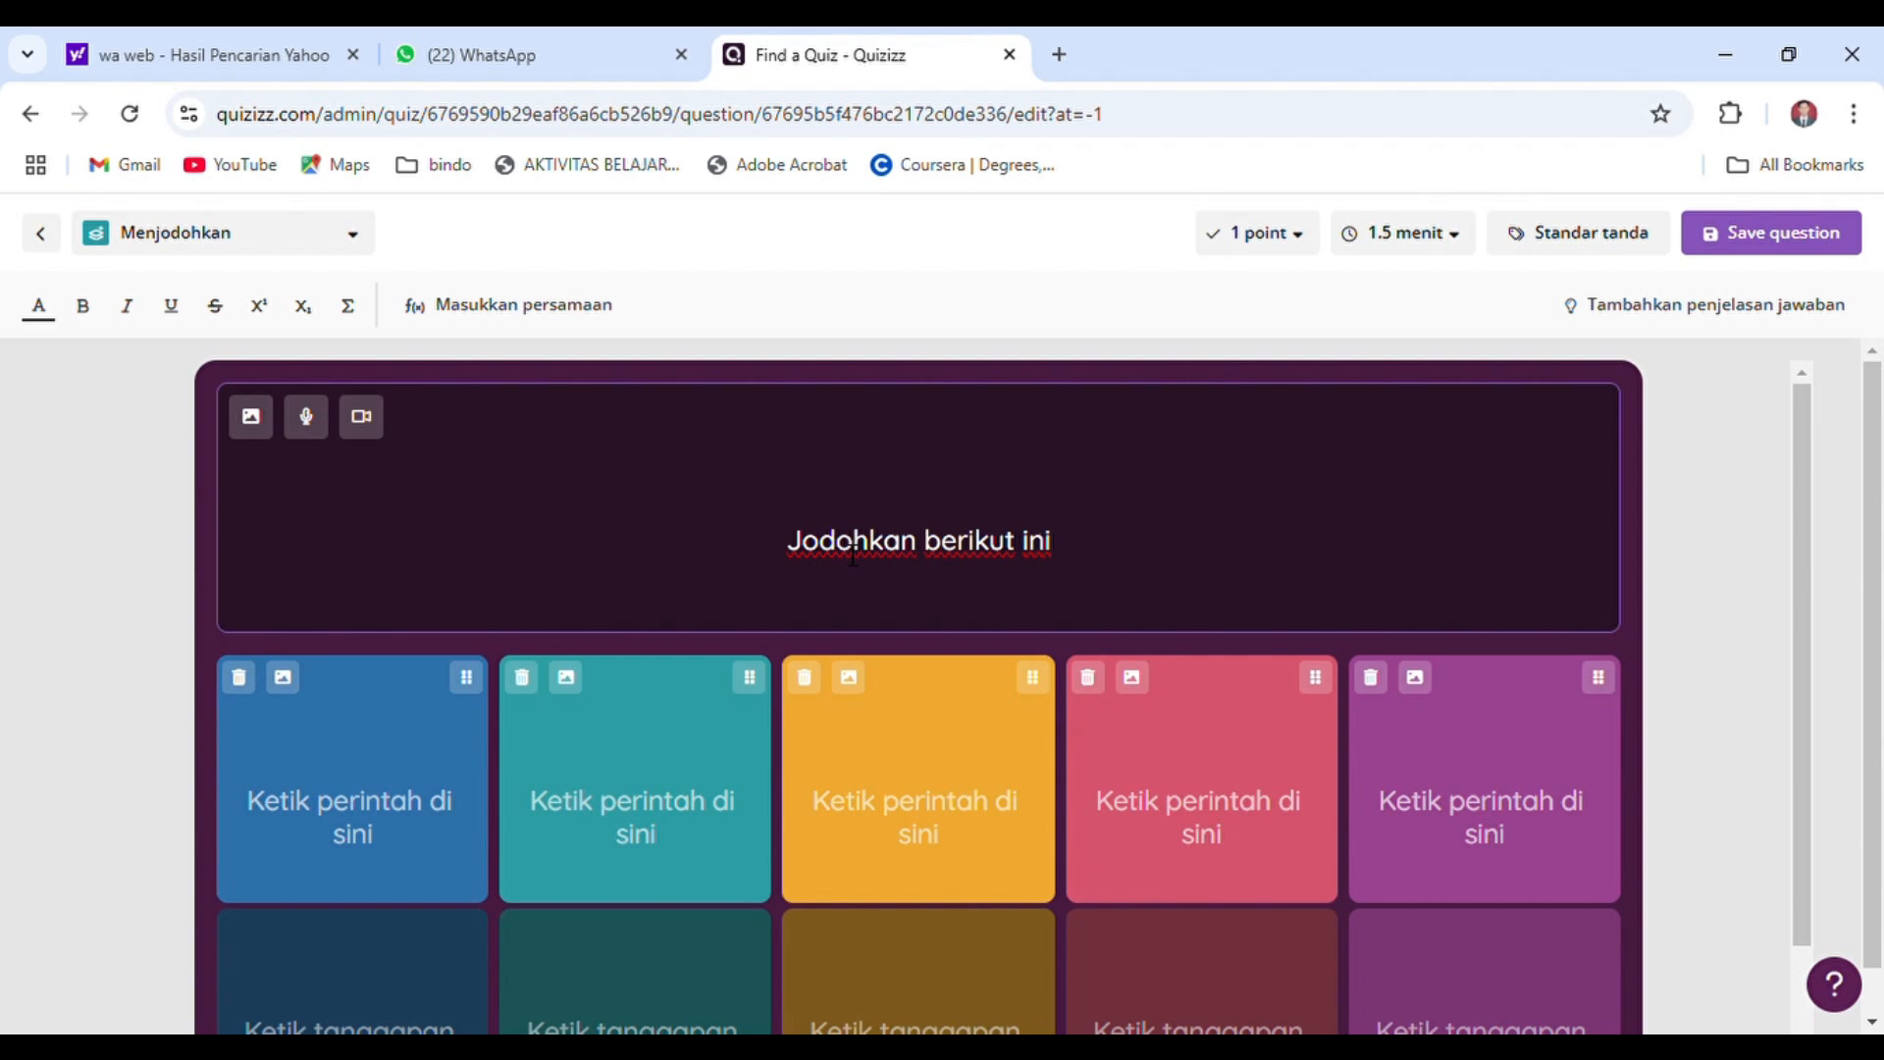
{"action": "left_click_drag", "start_coordinate": [923, 546], "coordinate": [1087, 565]}
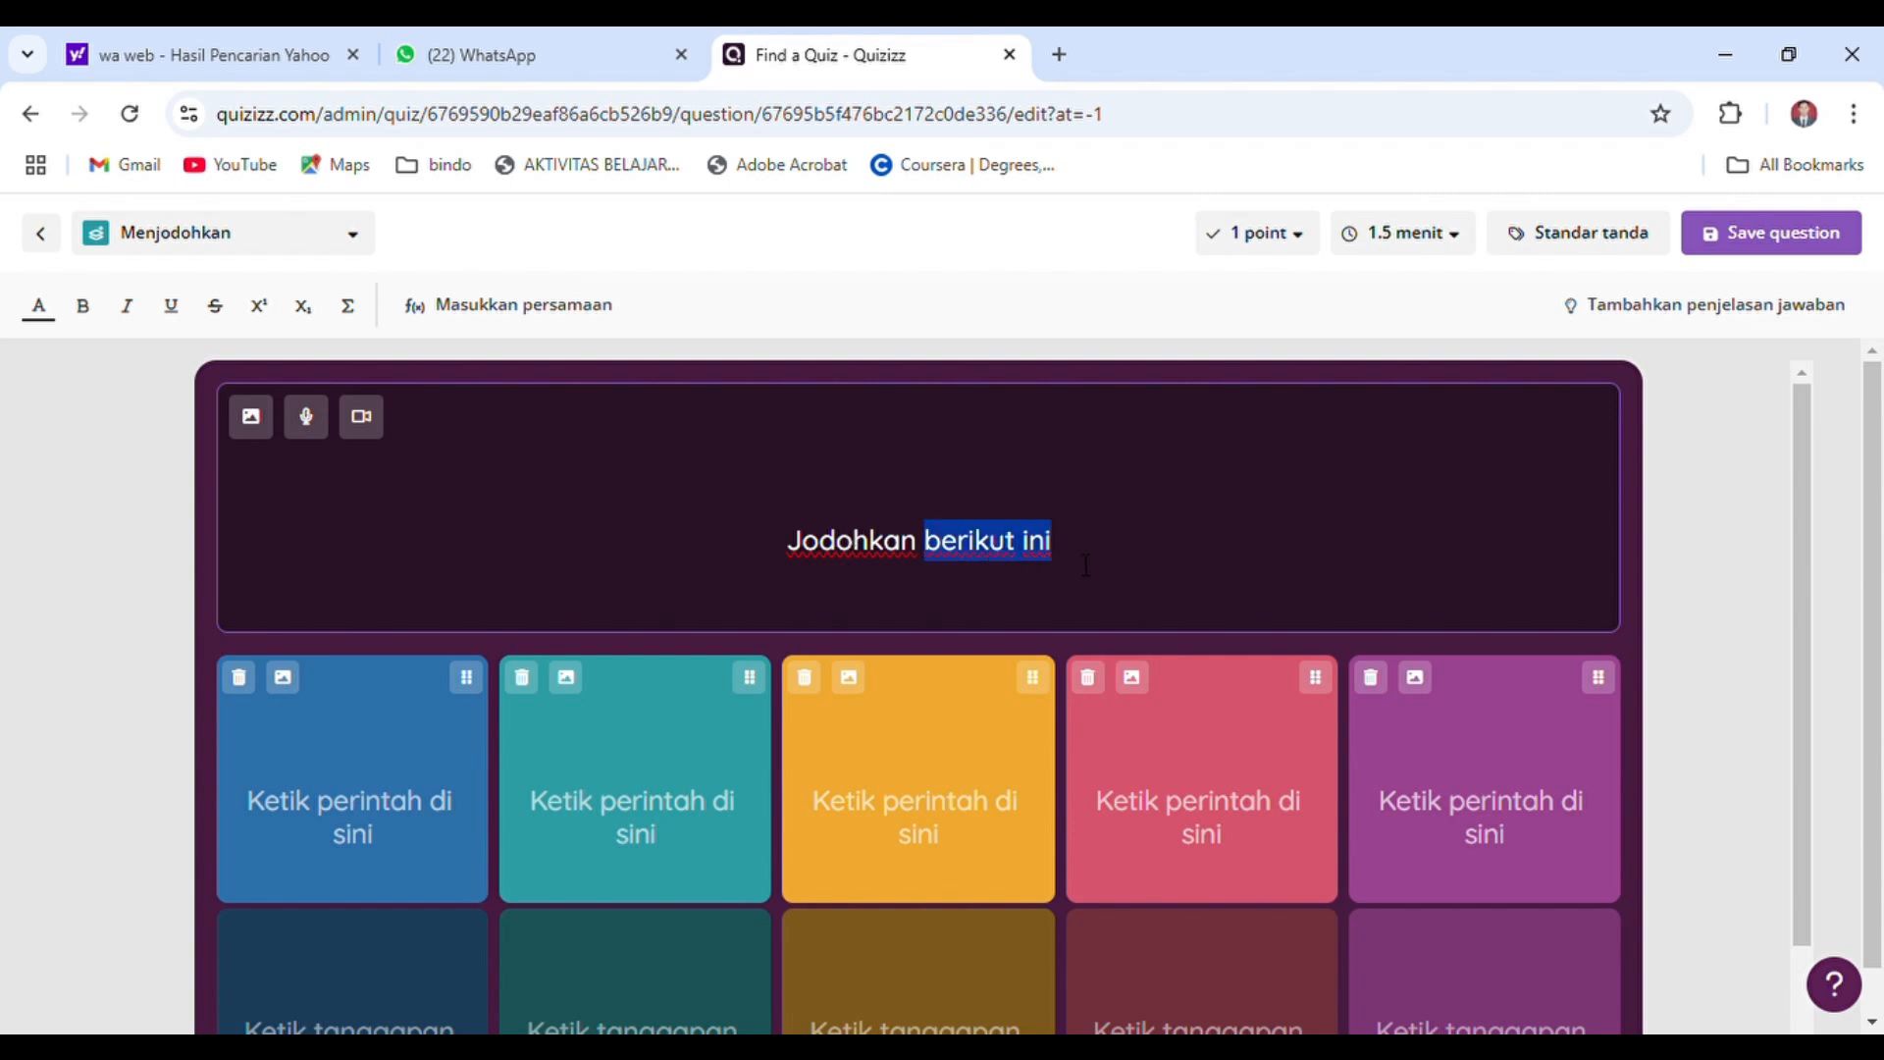
{"action": "type", "text": "lam"}
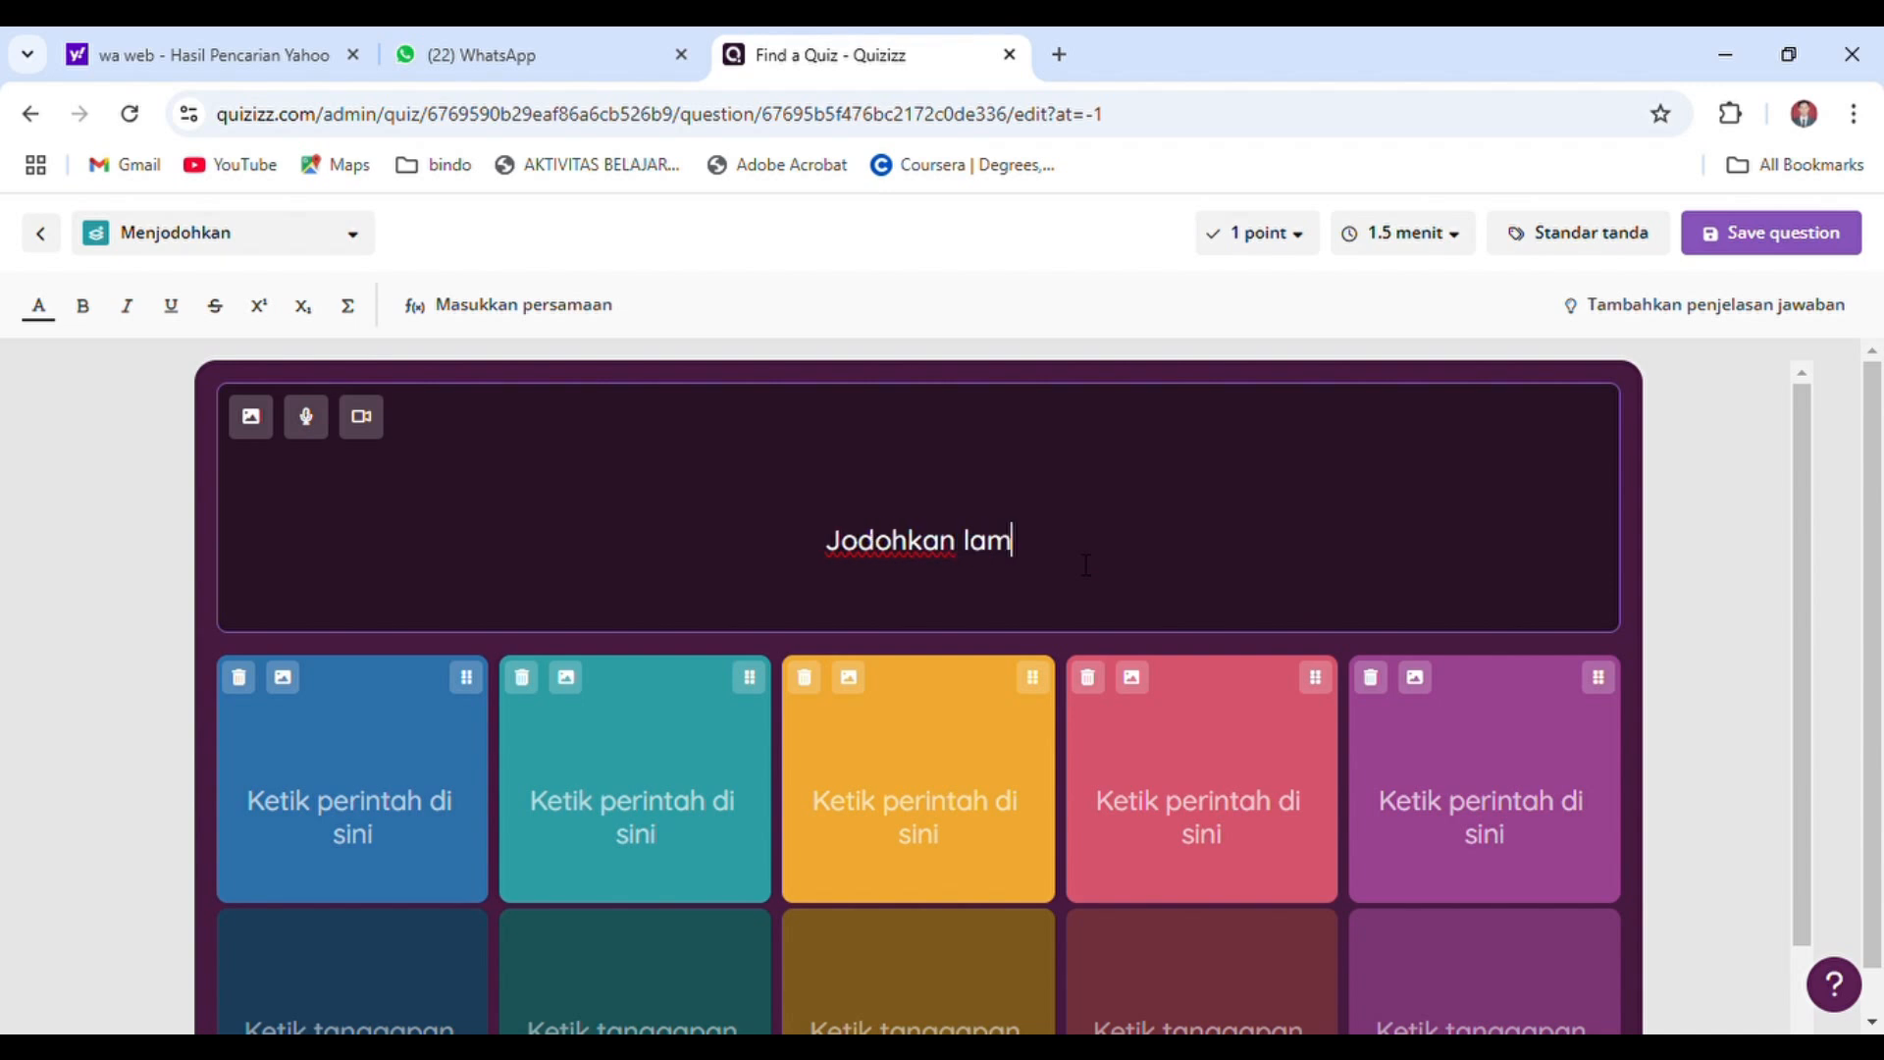
{"action": "type", "text": "bang"}
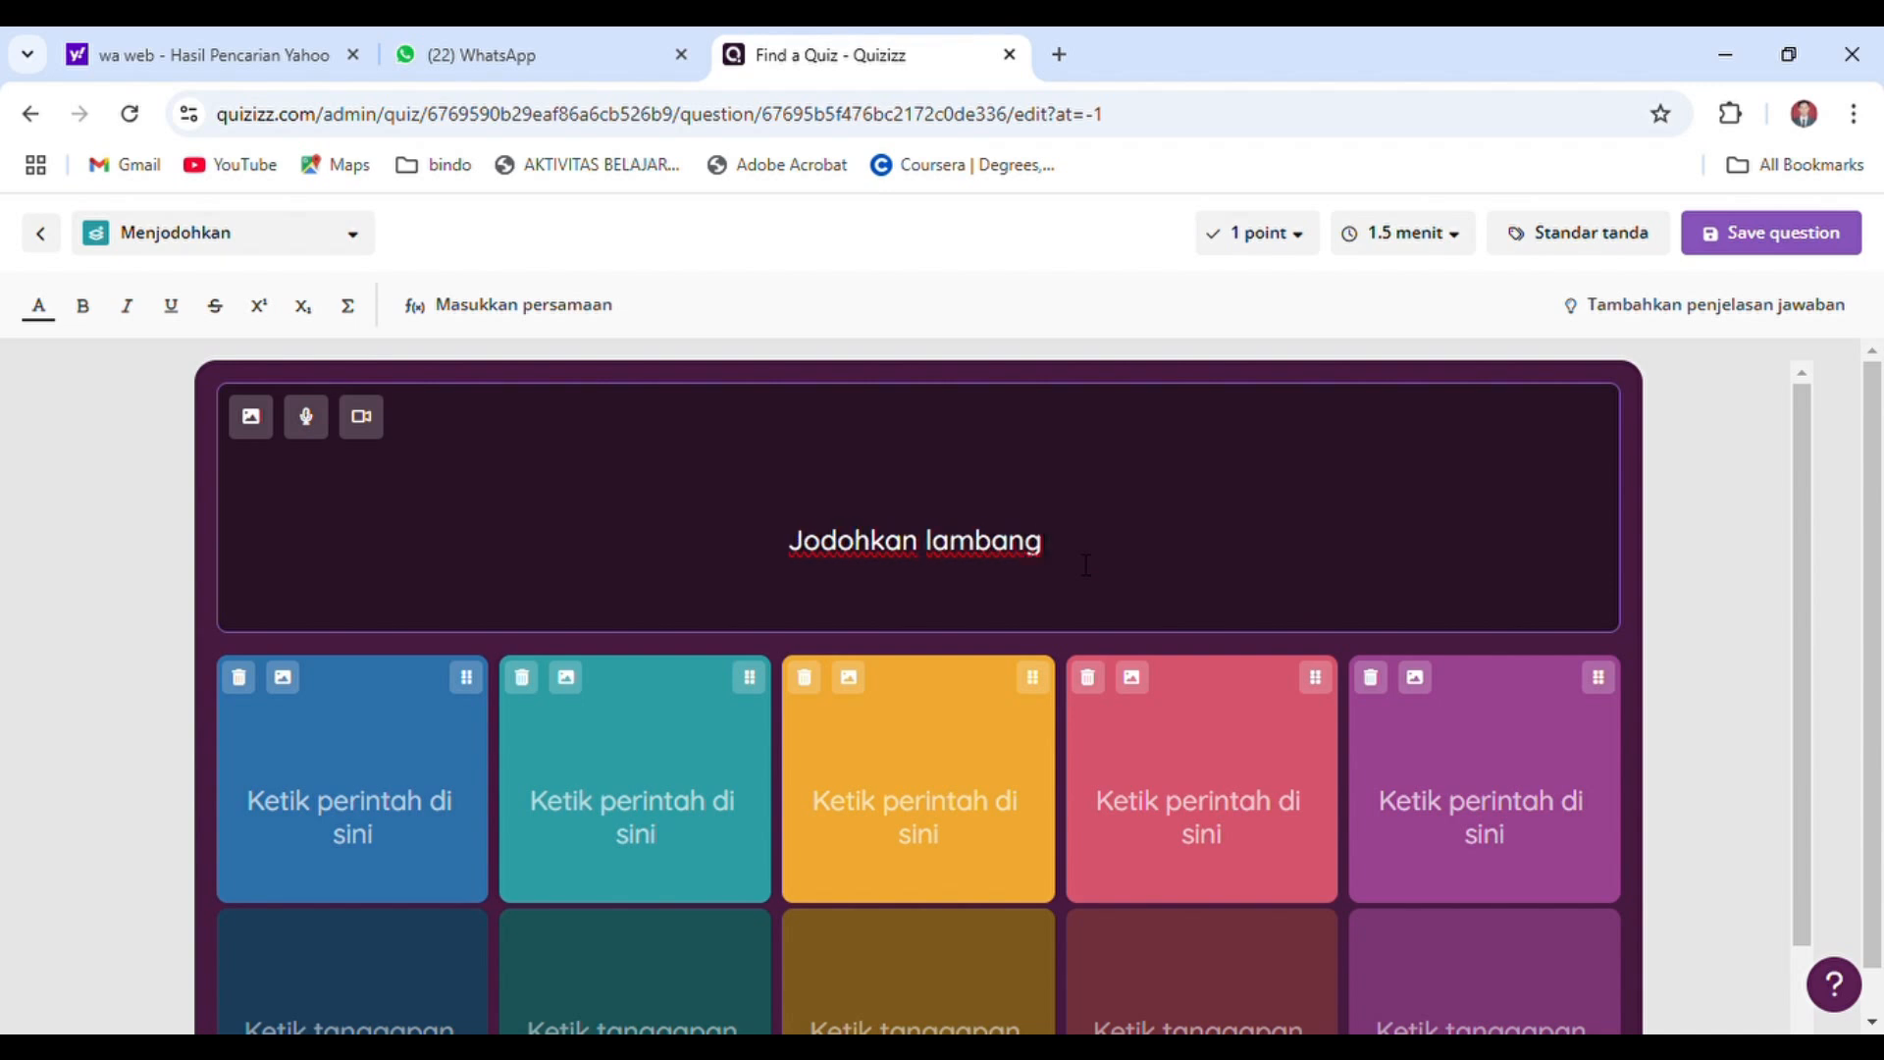
{"action": "type", "text": " Pan"}
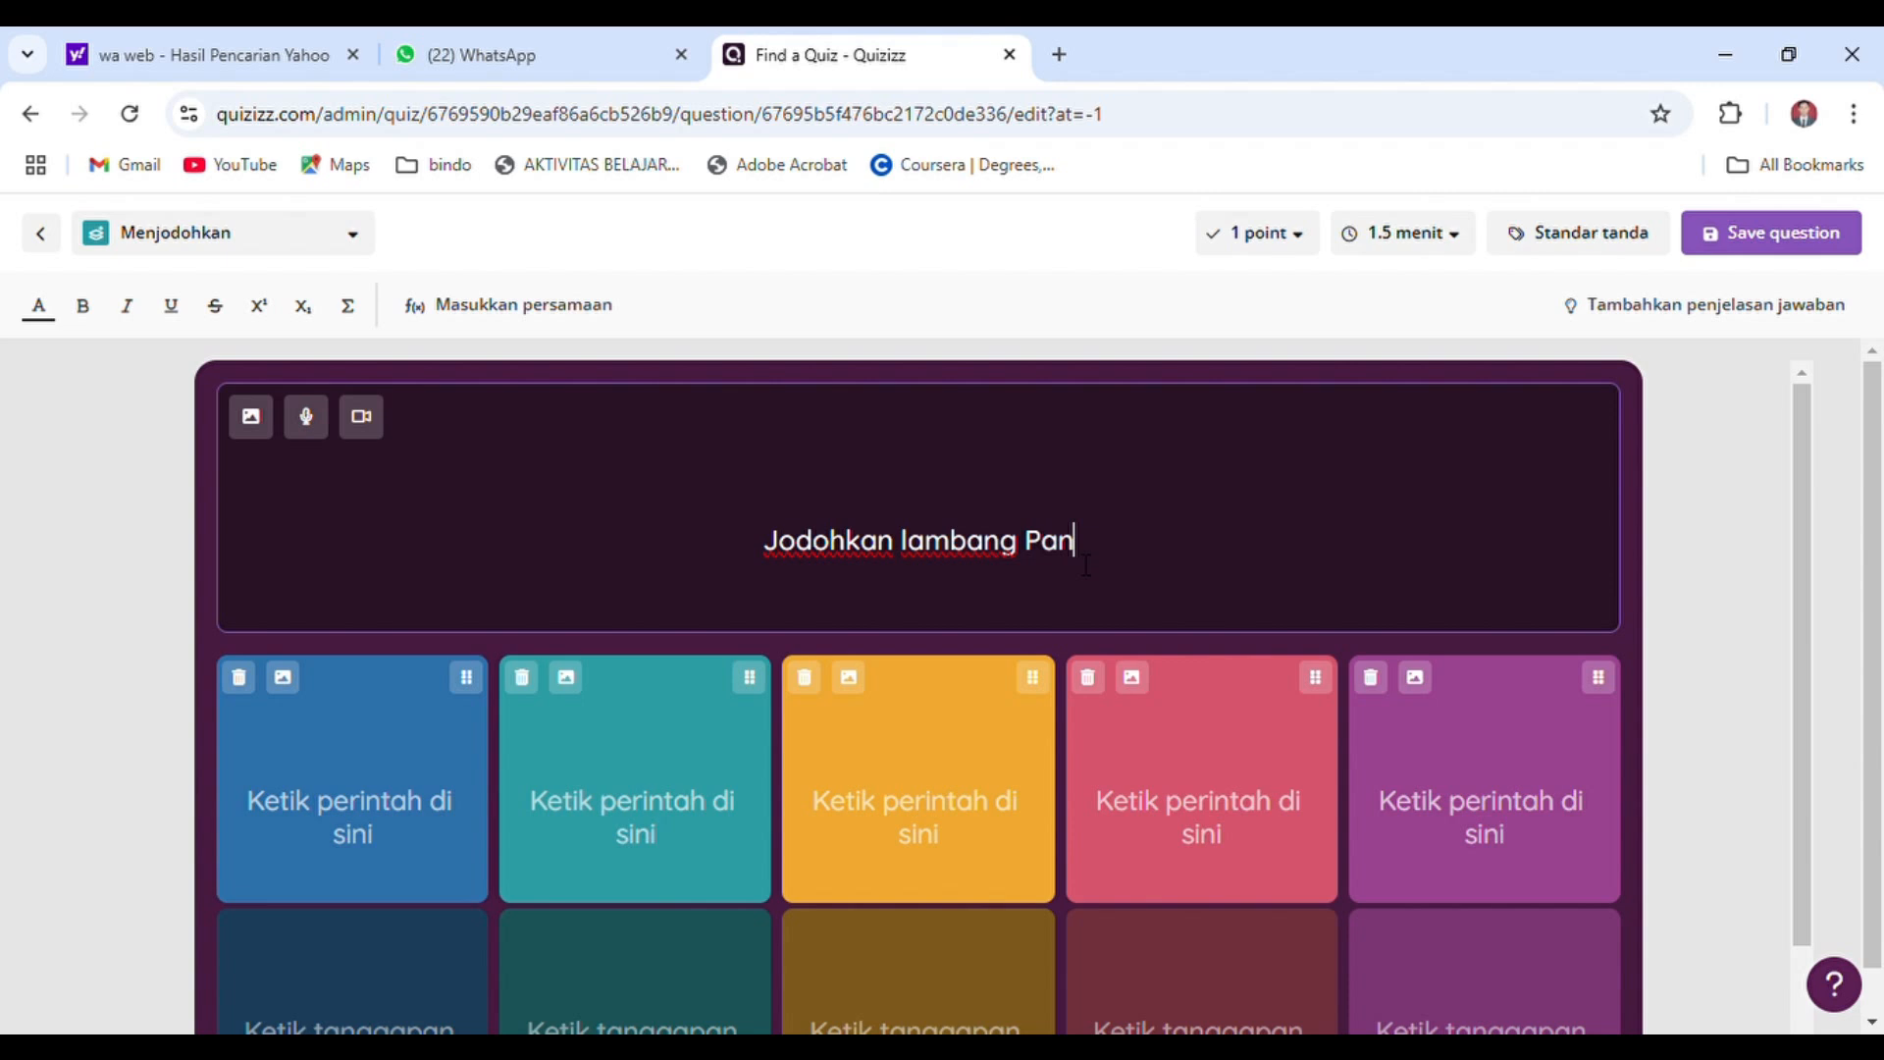
{"action": "type", "text": "casila "}
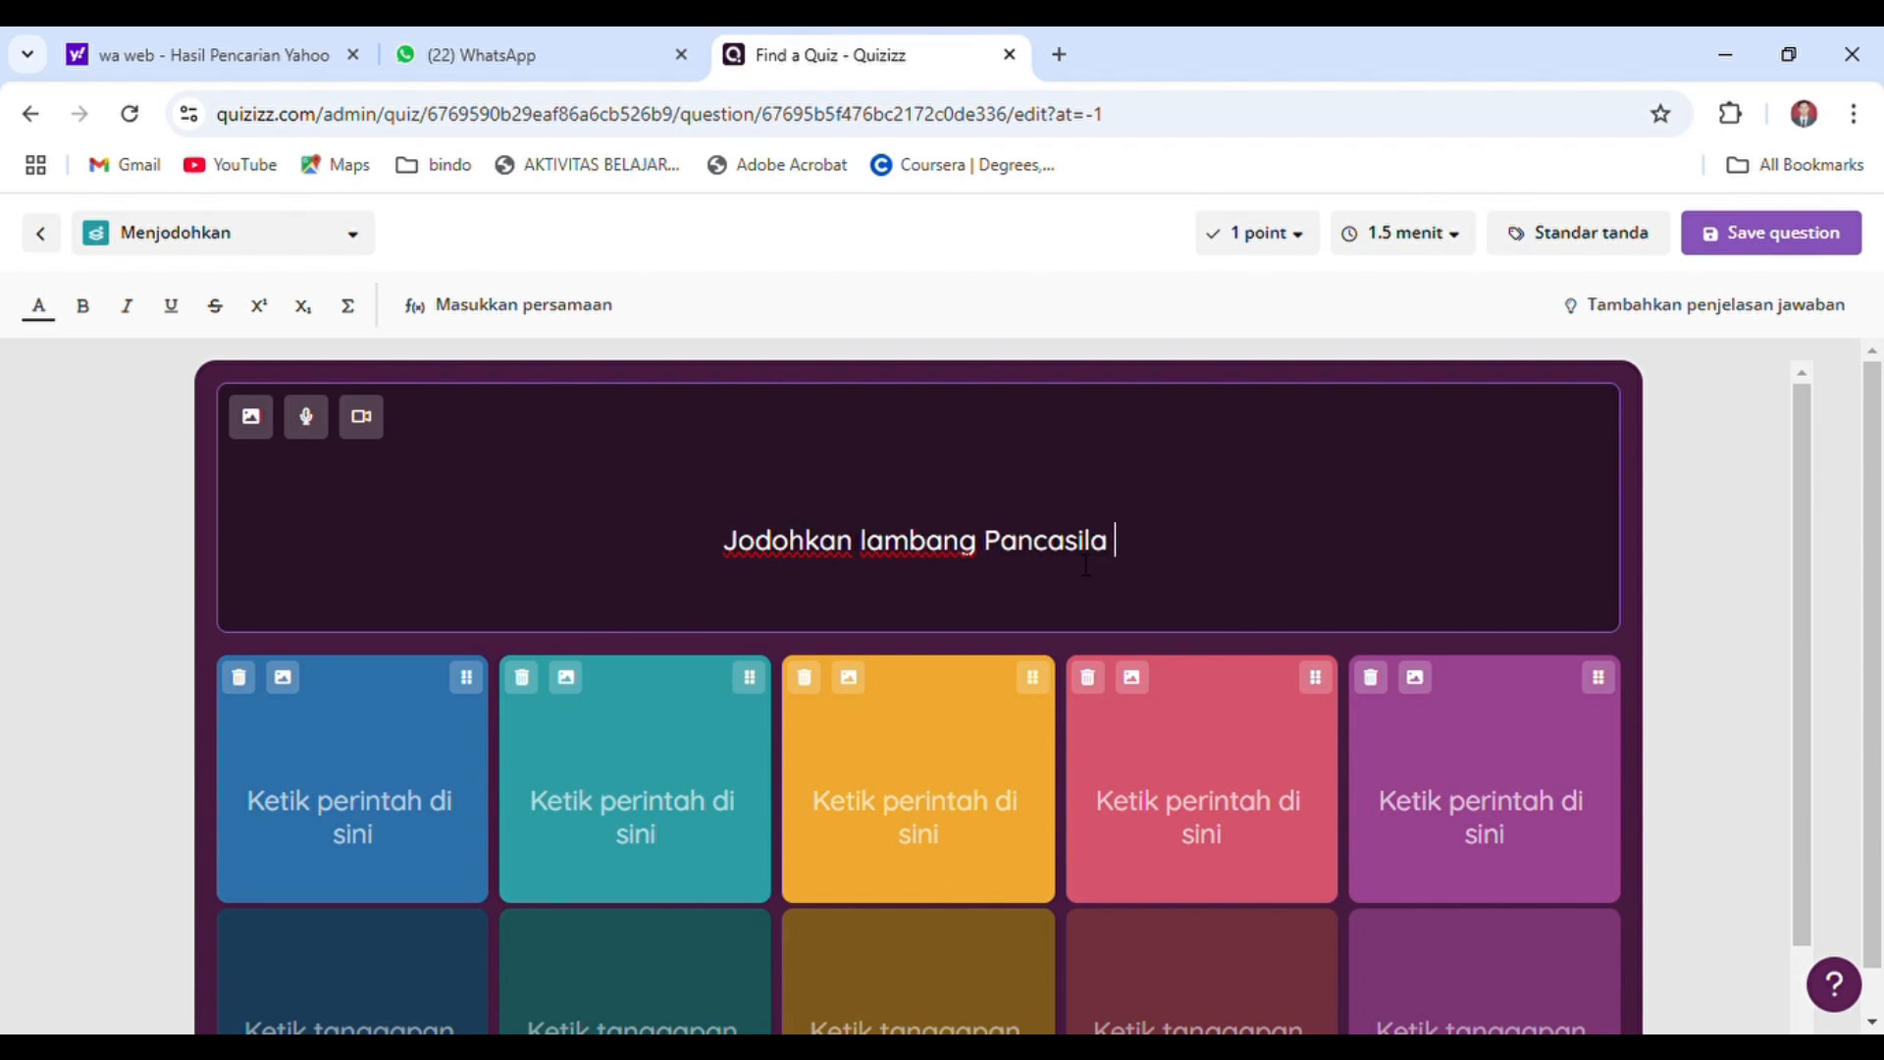
{"action": "type", "text": "b"}
{"action": "key", "text": "BackSpace"}
{"action": "type", "text": "berikut i"}
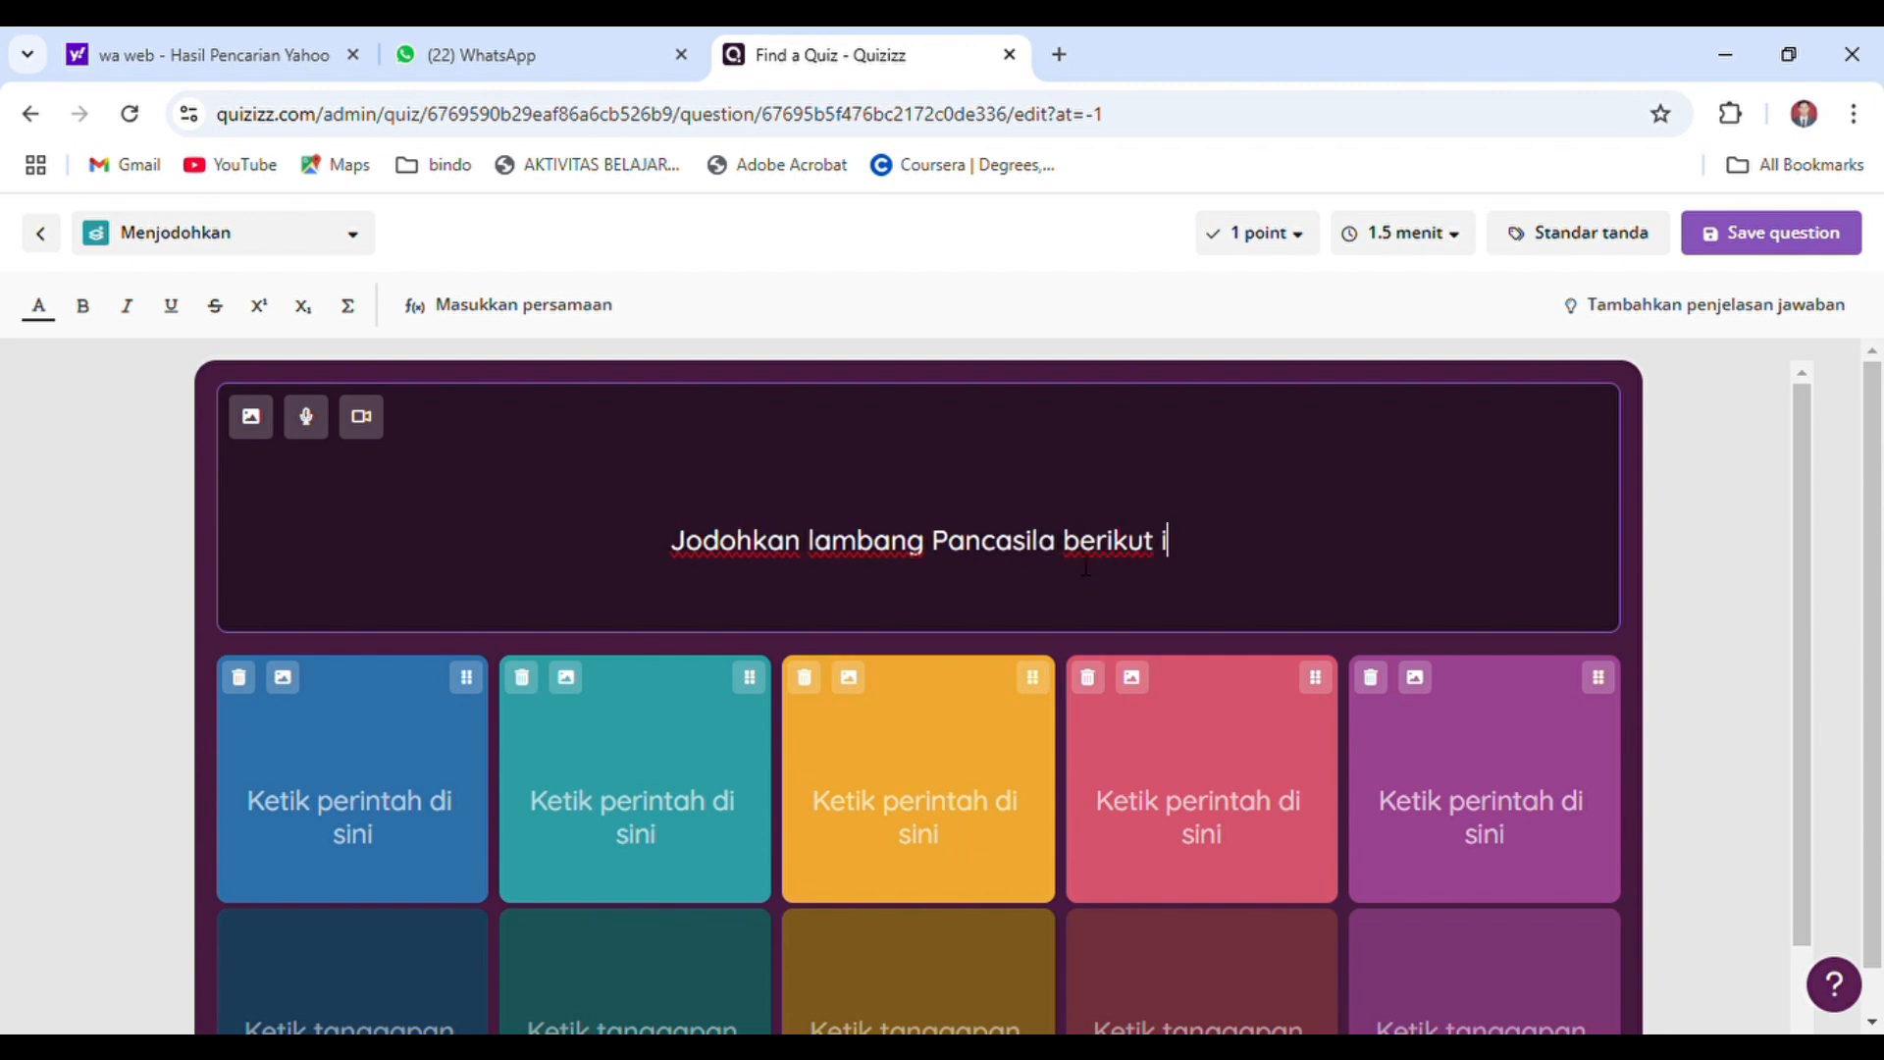
{"action": "type", "text": "ni dengan ben"}
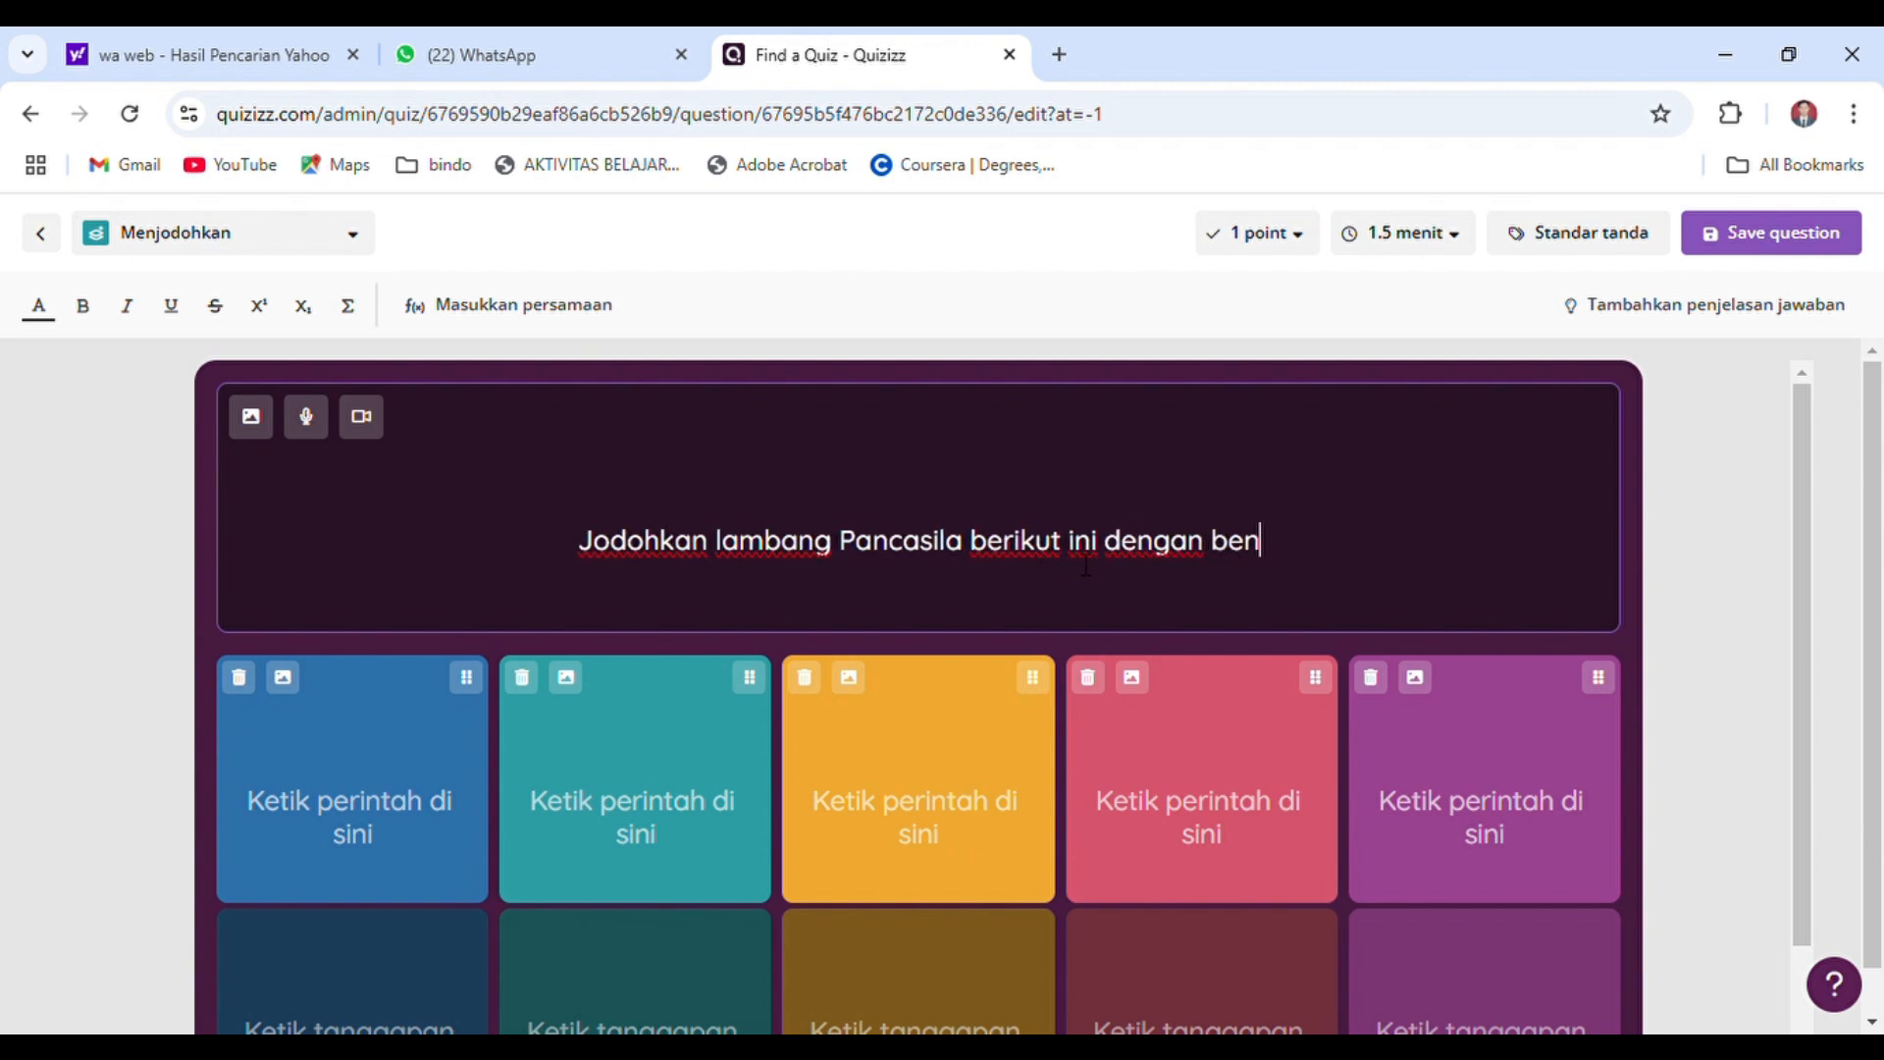
{"action": "type", "text": "ar!"}
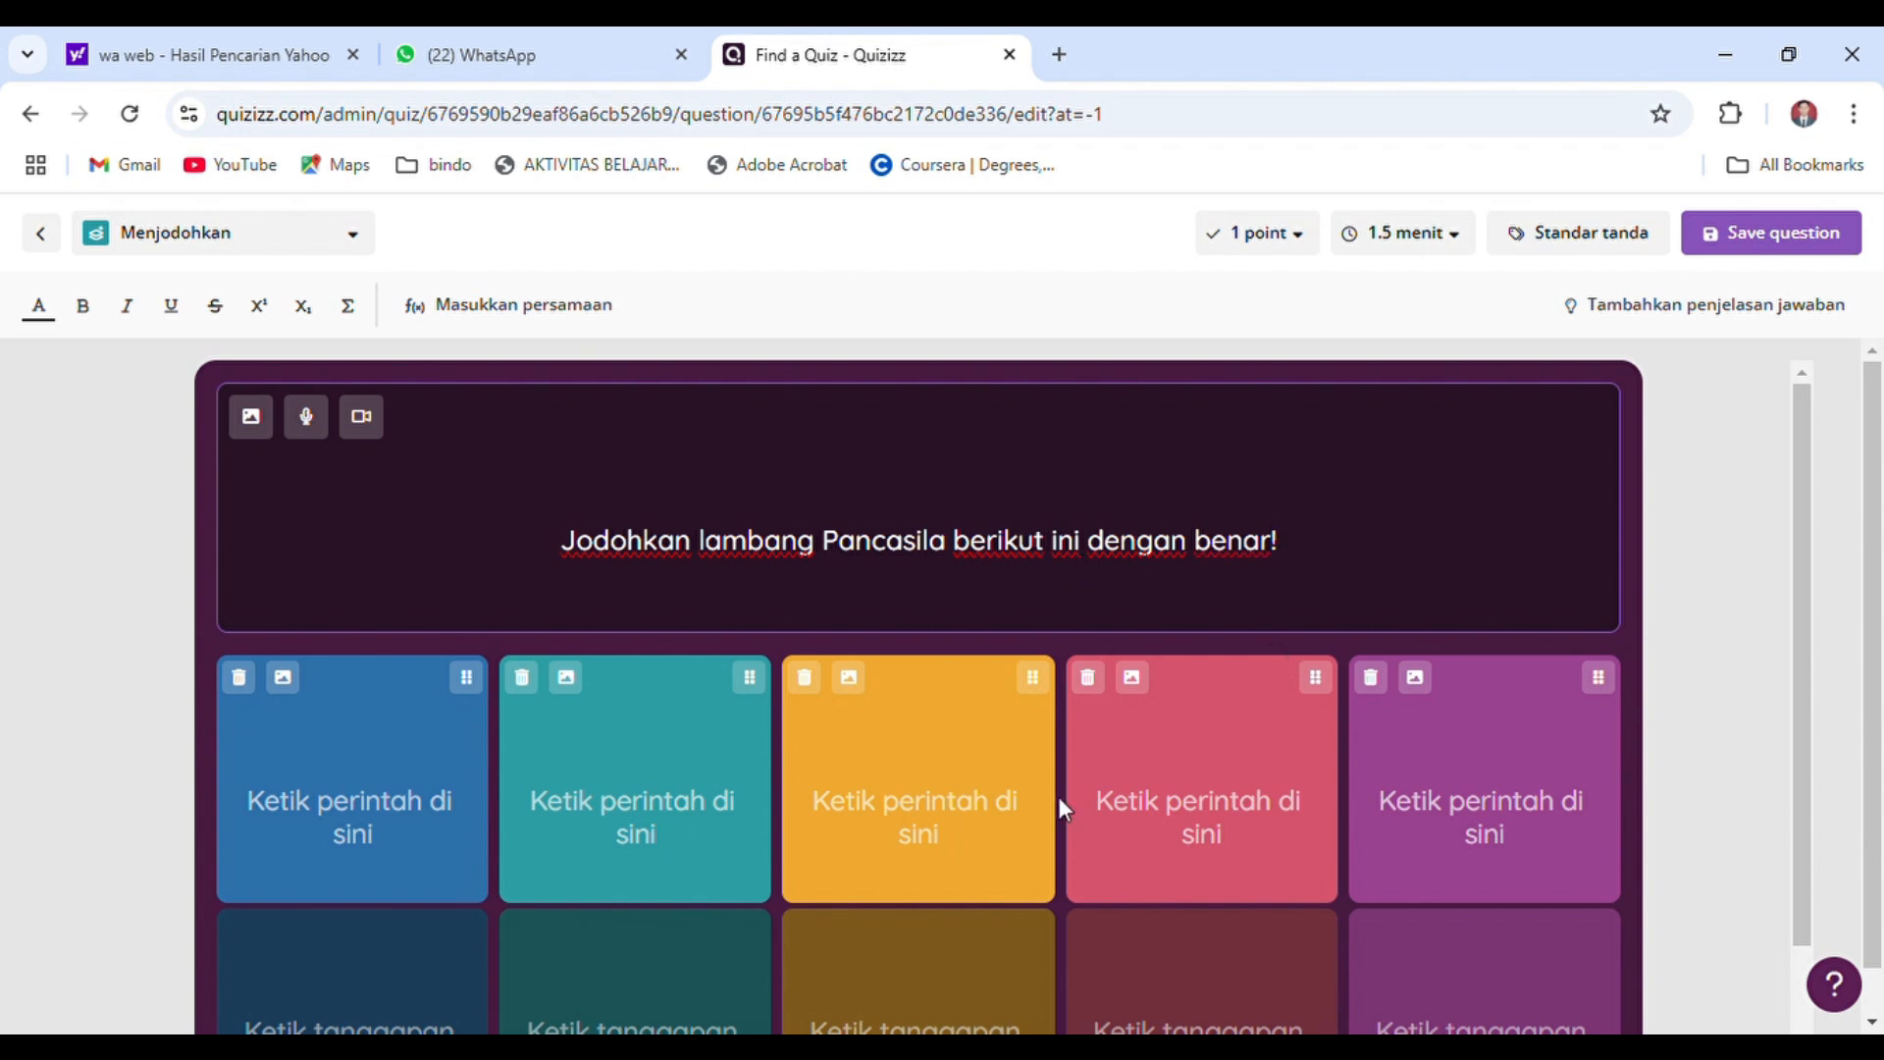
Search for "lambang sila pertama" and insert the gold star image on black as the first matching prompt
{"action": "left_click_drag", "start_coordinate": [1792, 675], "coordinate": [1786, 859]}
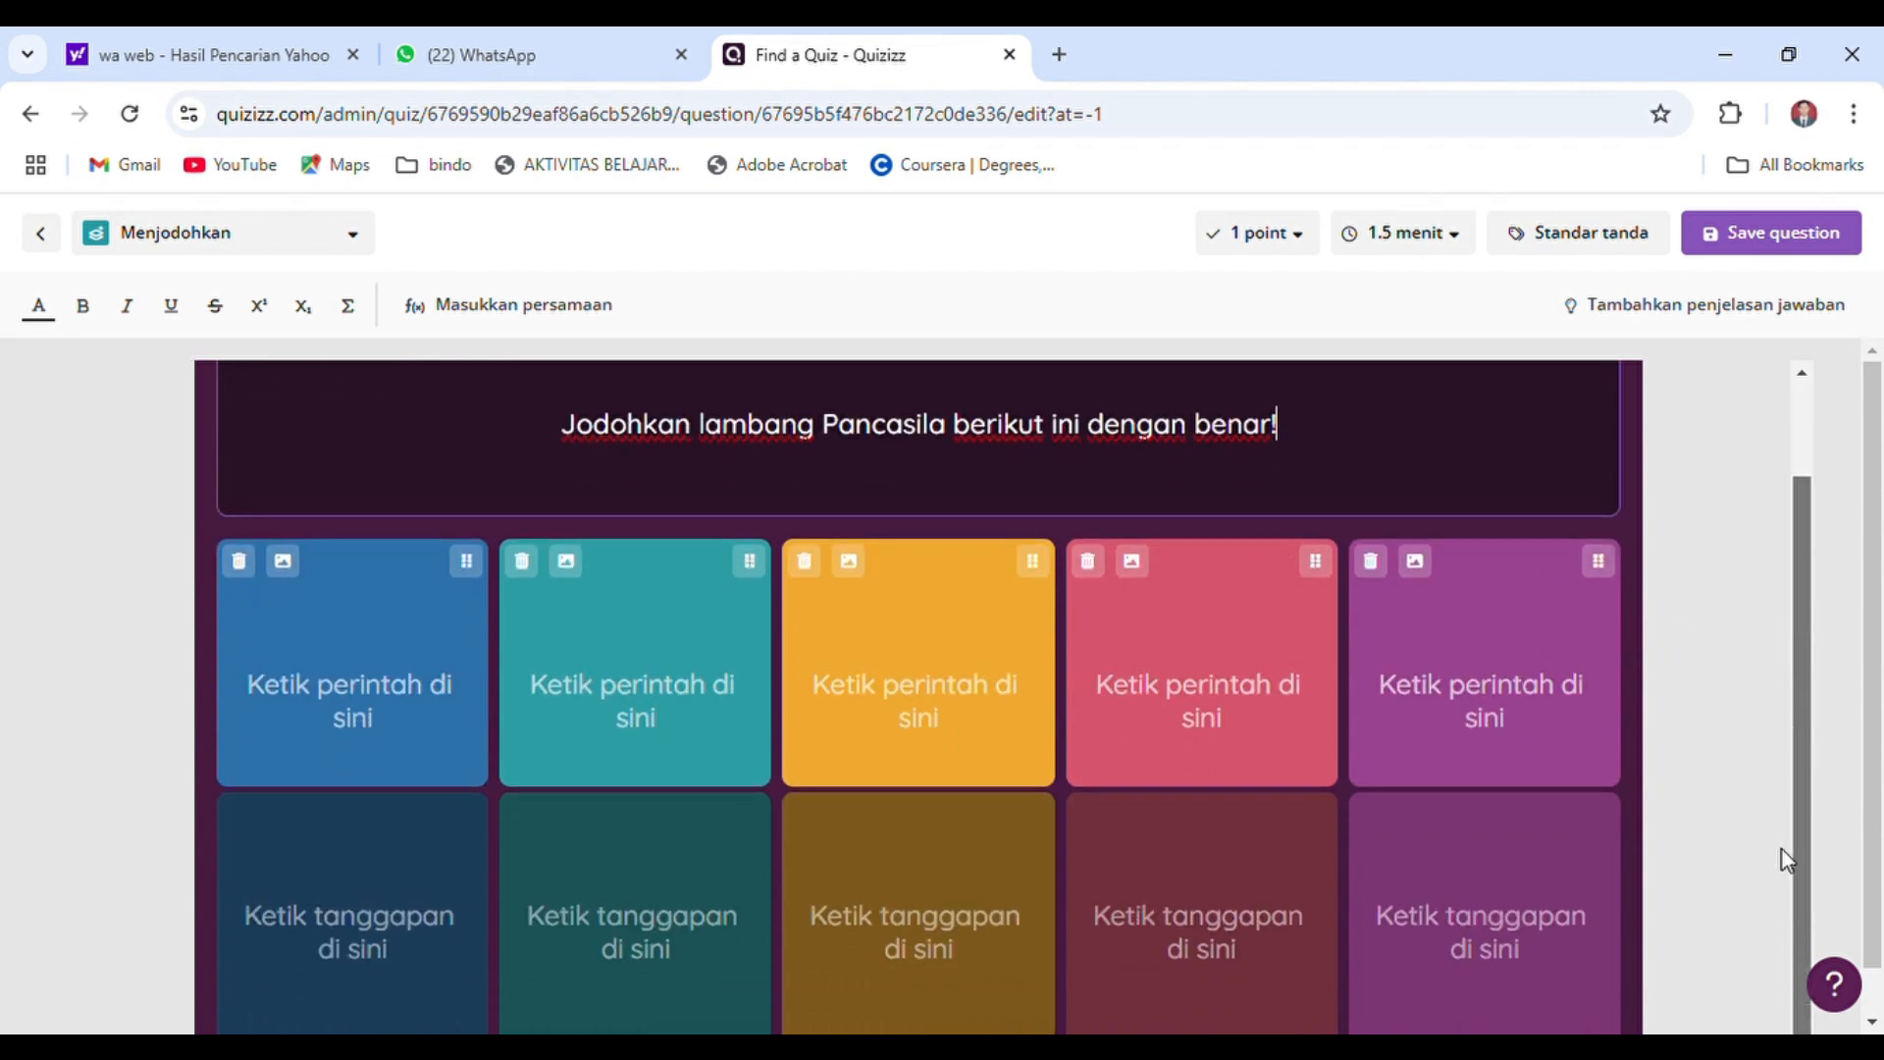
{"action": "left_click", "coordinate": [368, 685]}
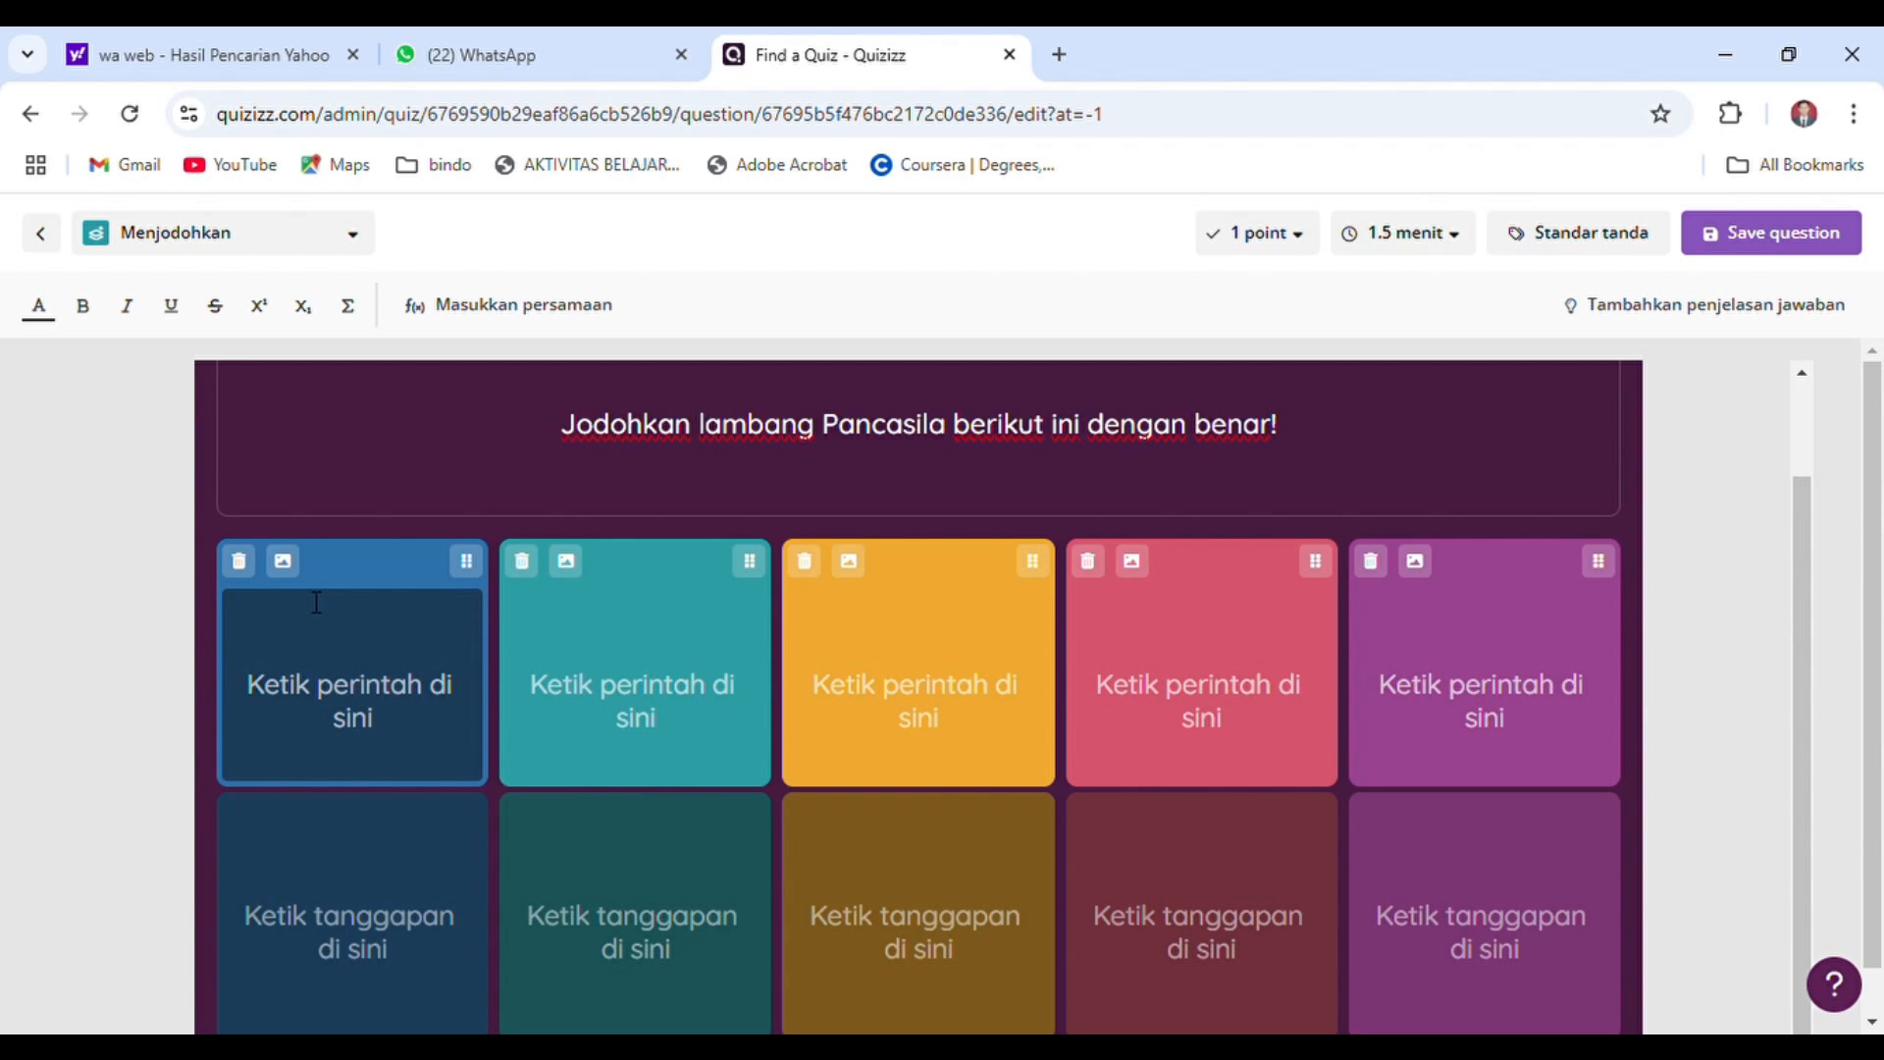
{"action": "left_click", "coordinate": [284, 566]}
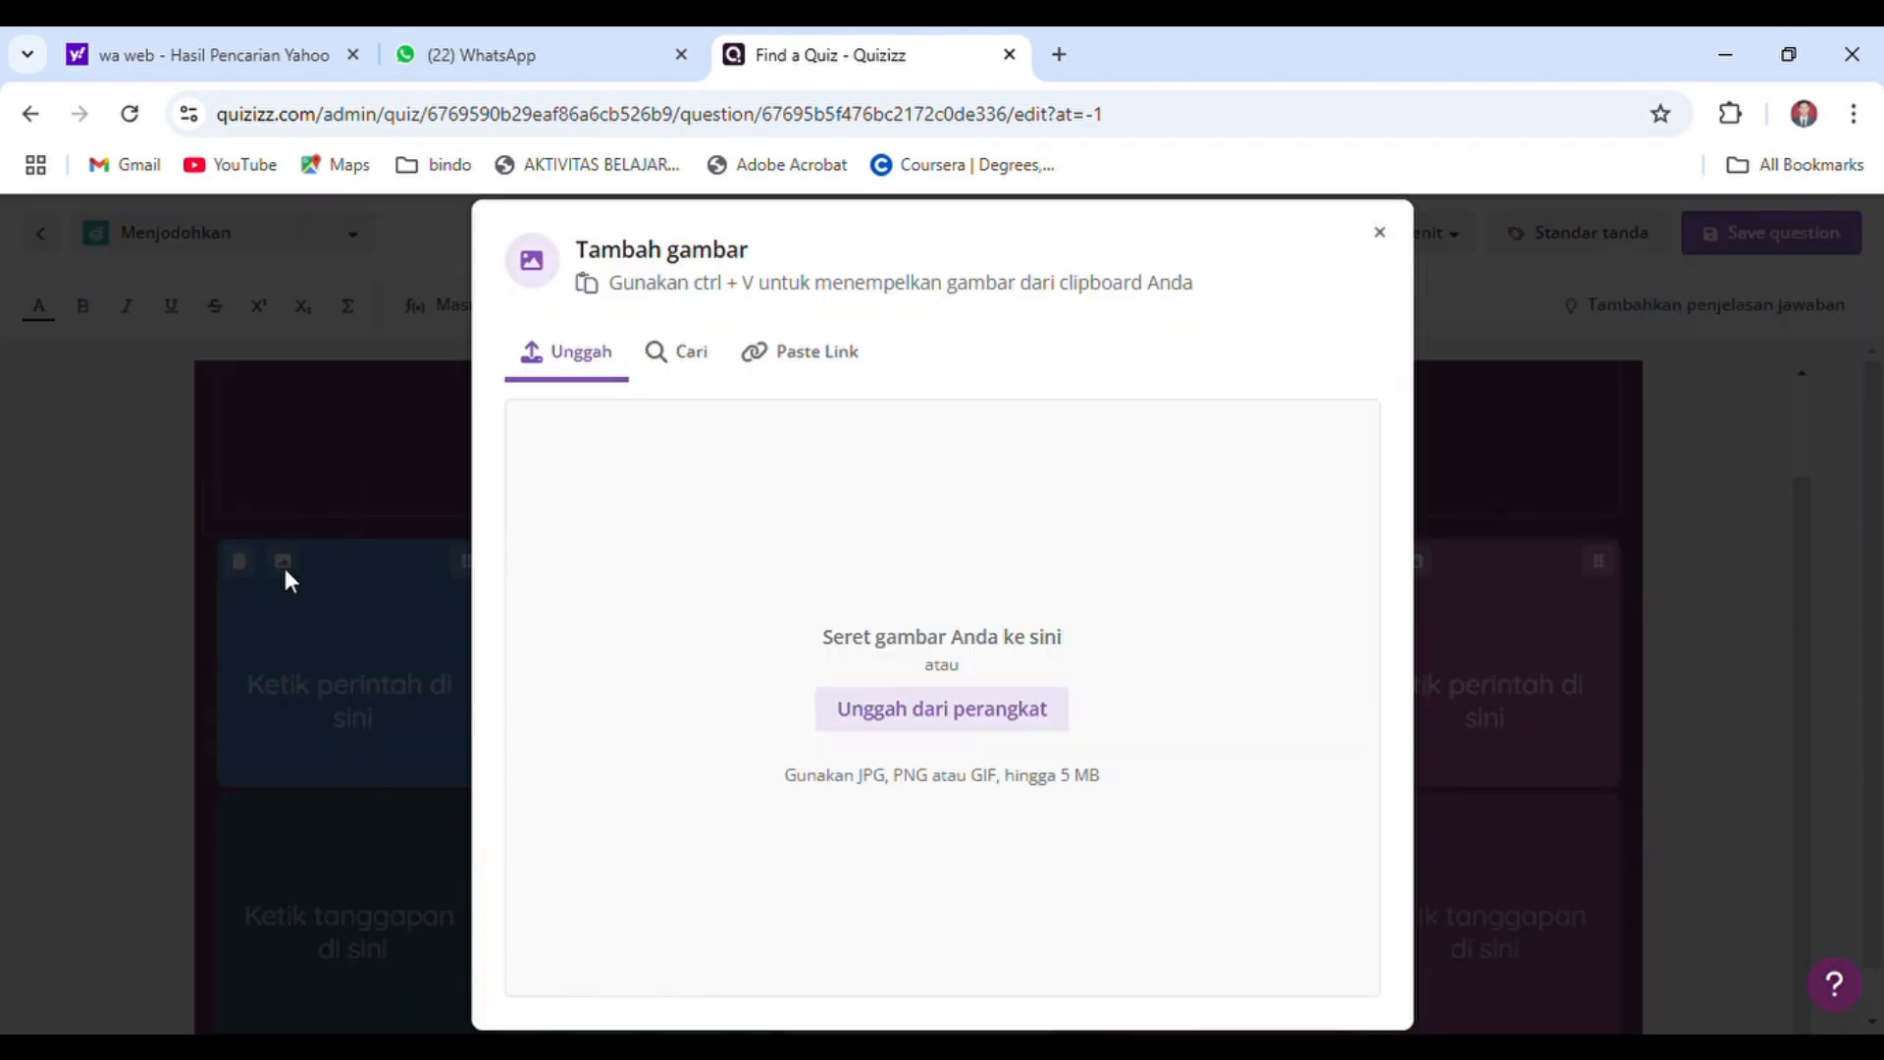
{"action": "left_click", "coordinate": [688, 354]}
{"action": "left_click", "coordinate": [729, 401]}
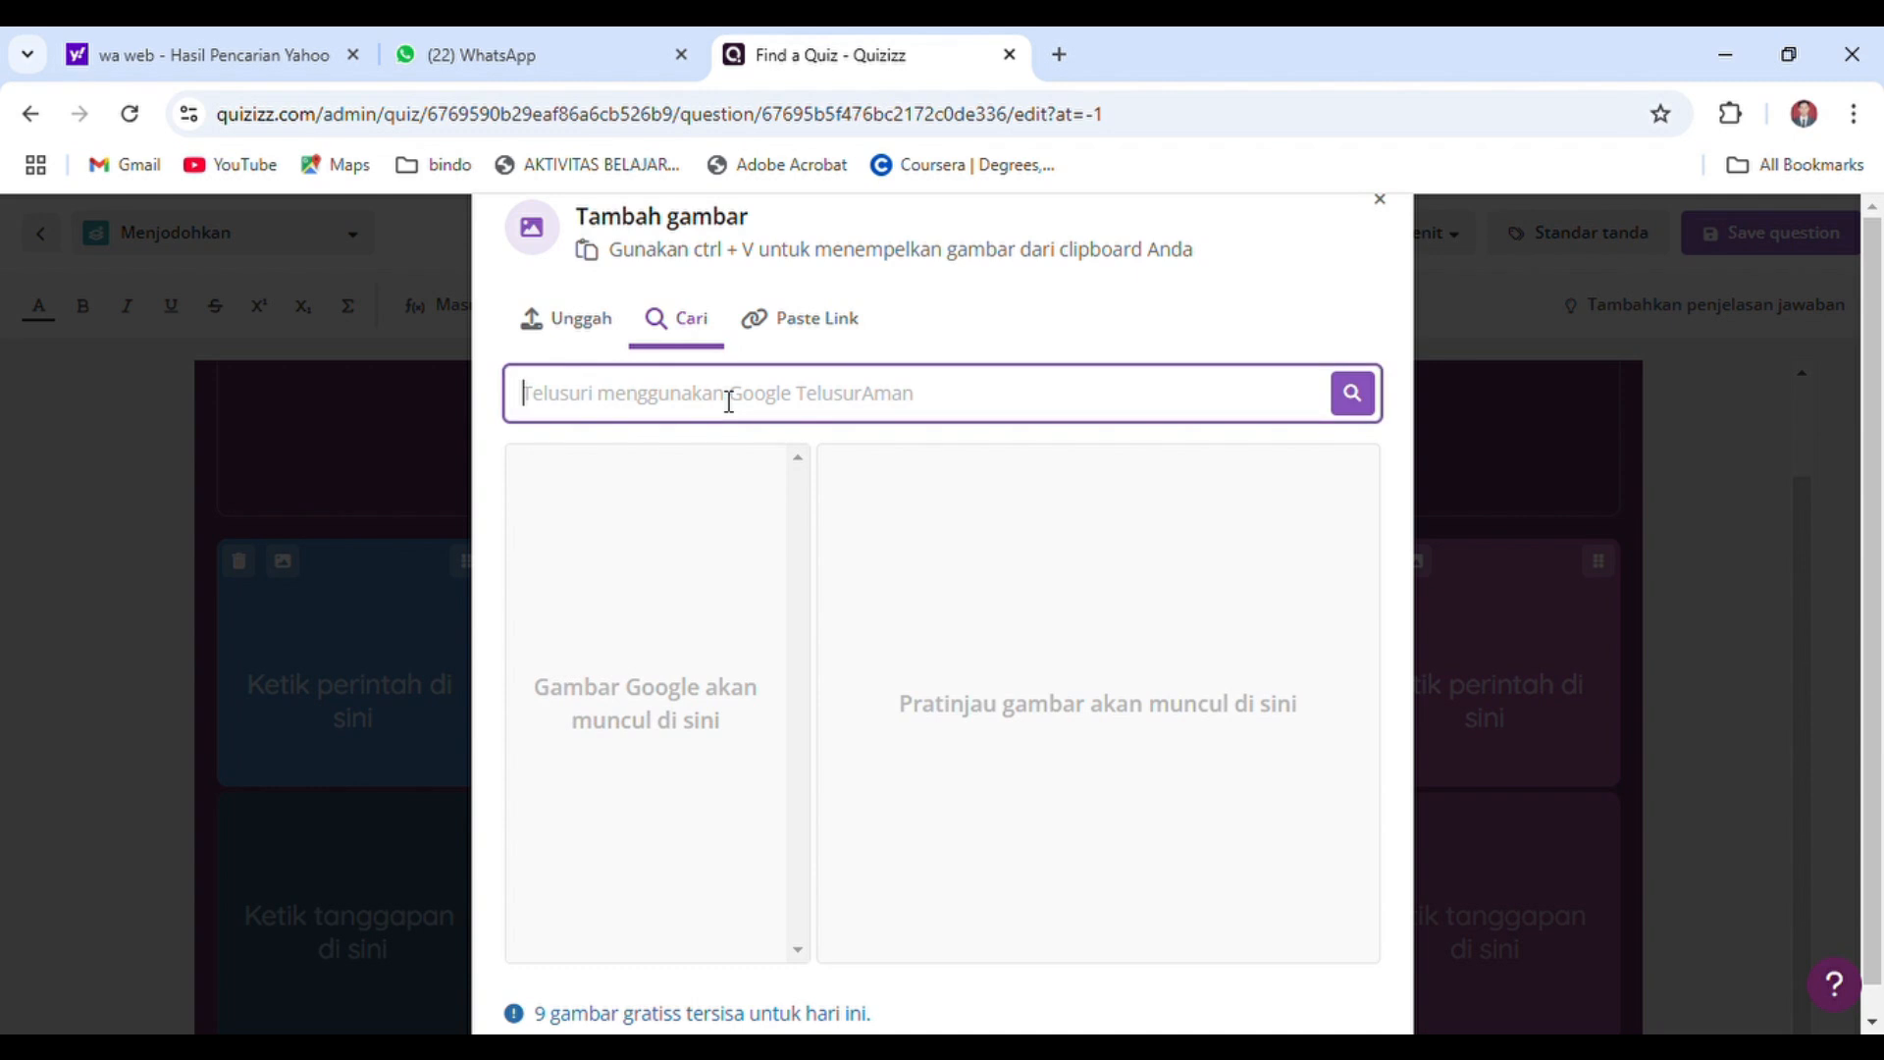
{"action": "type", "text": "l"}
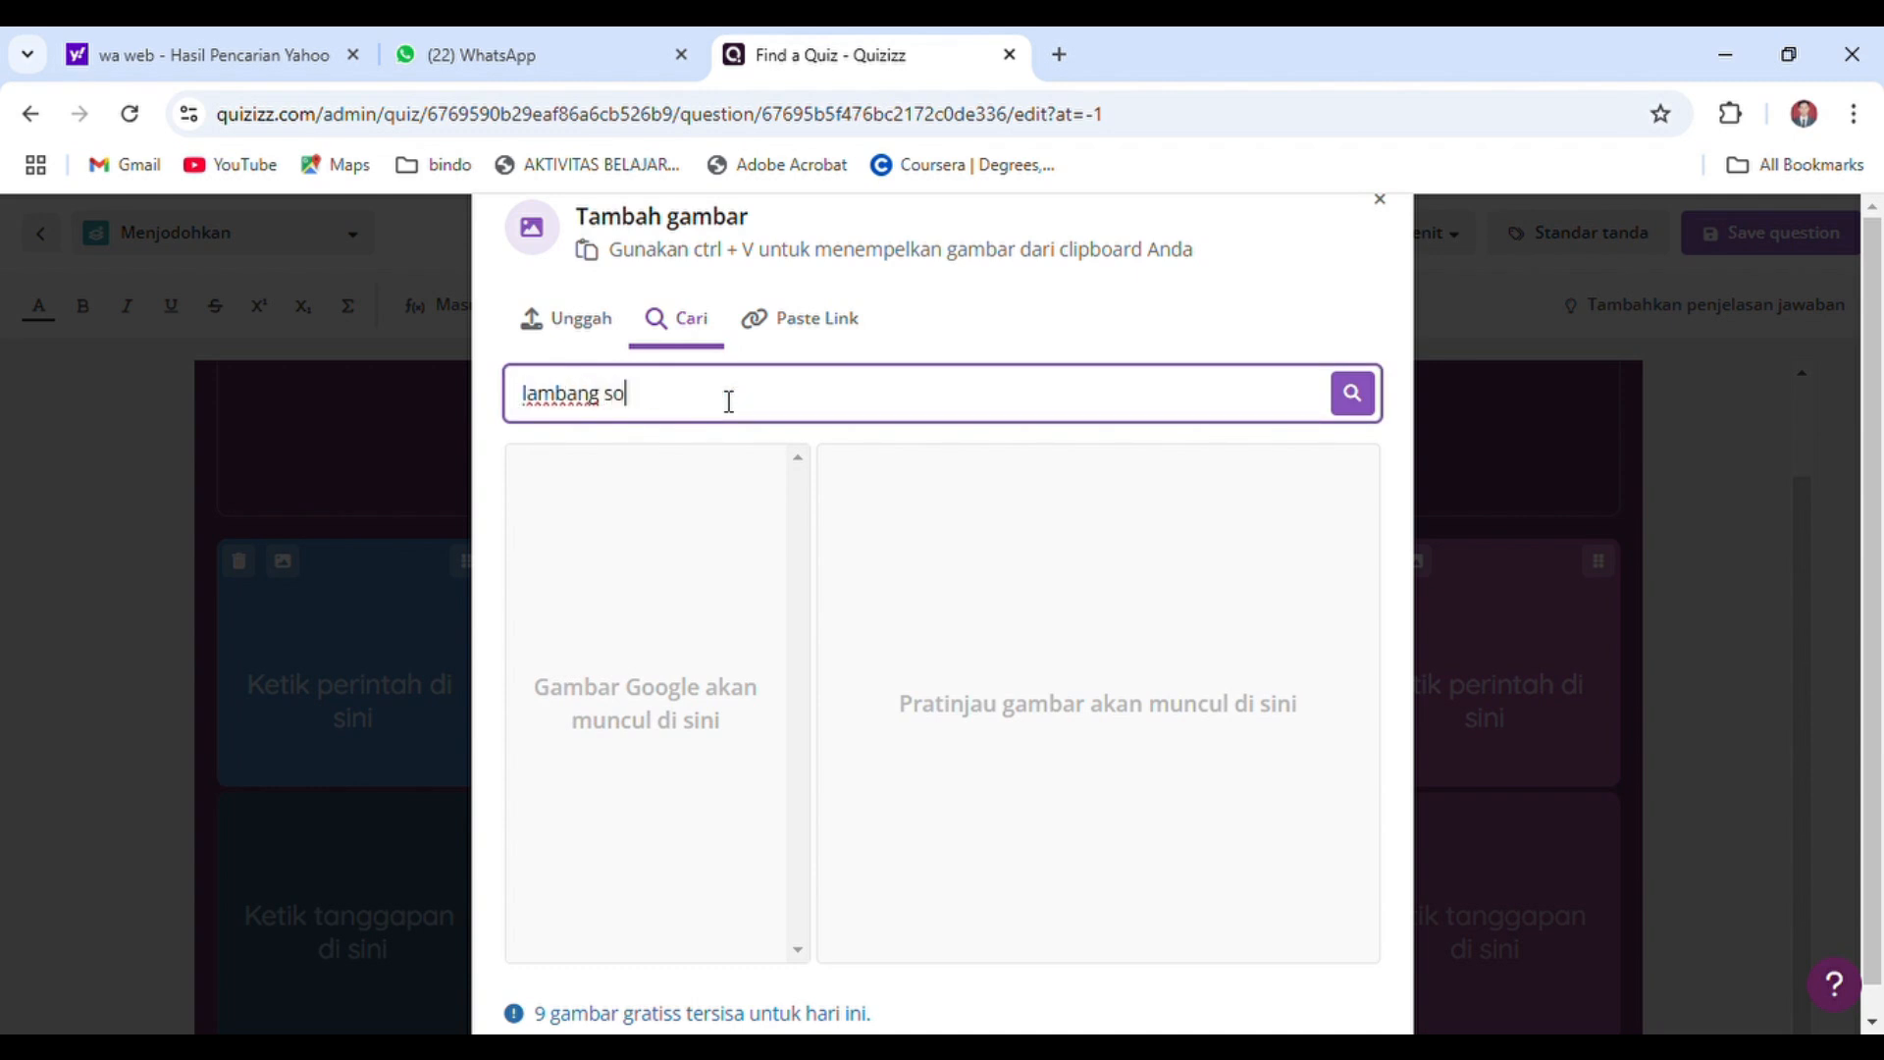
{"action": "type", "text": "ambang sila pertama"}
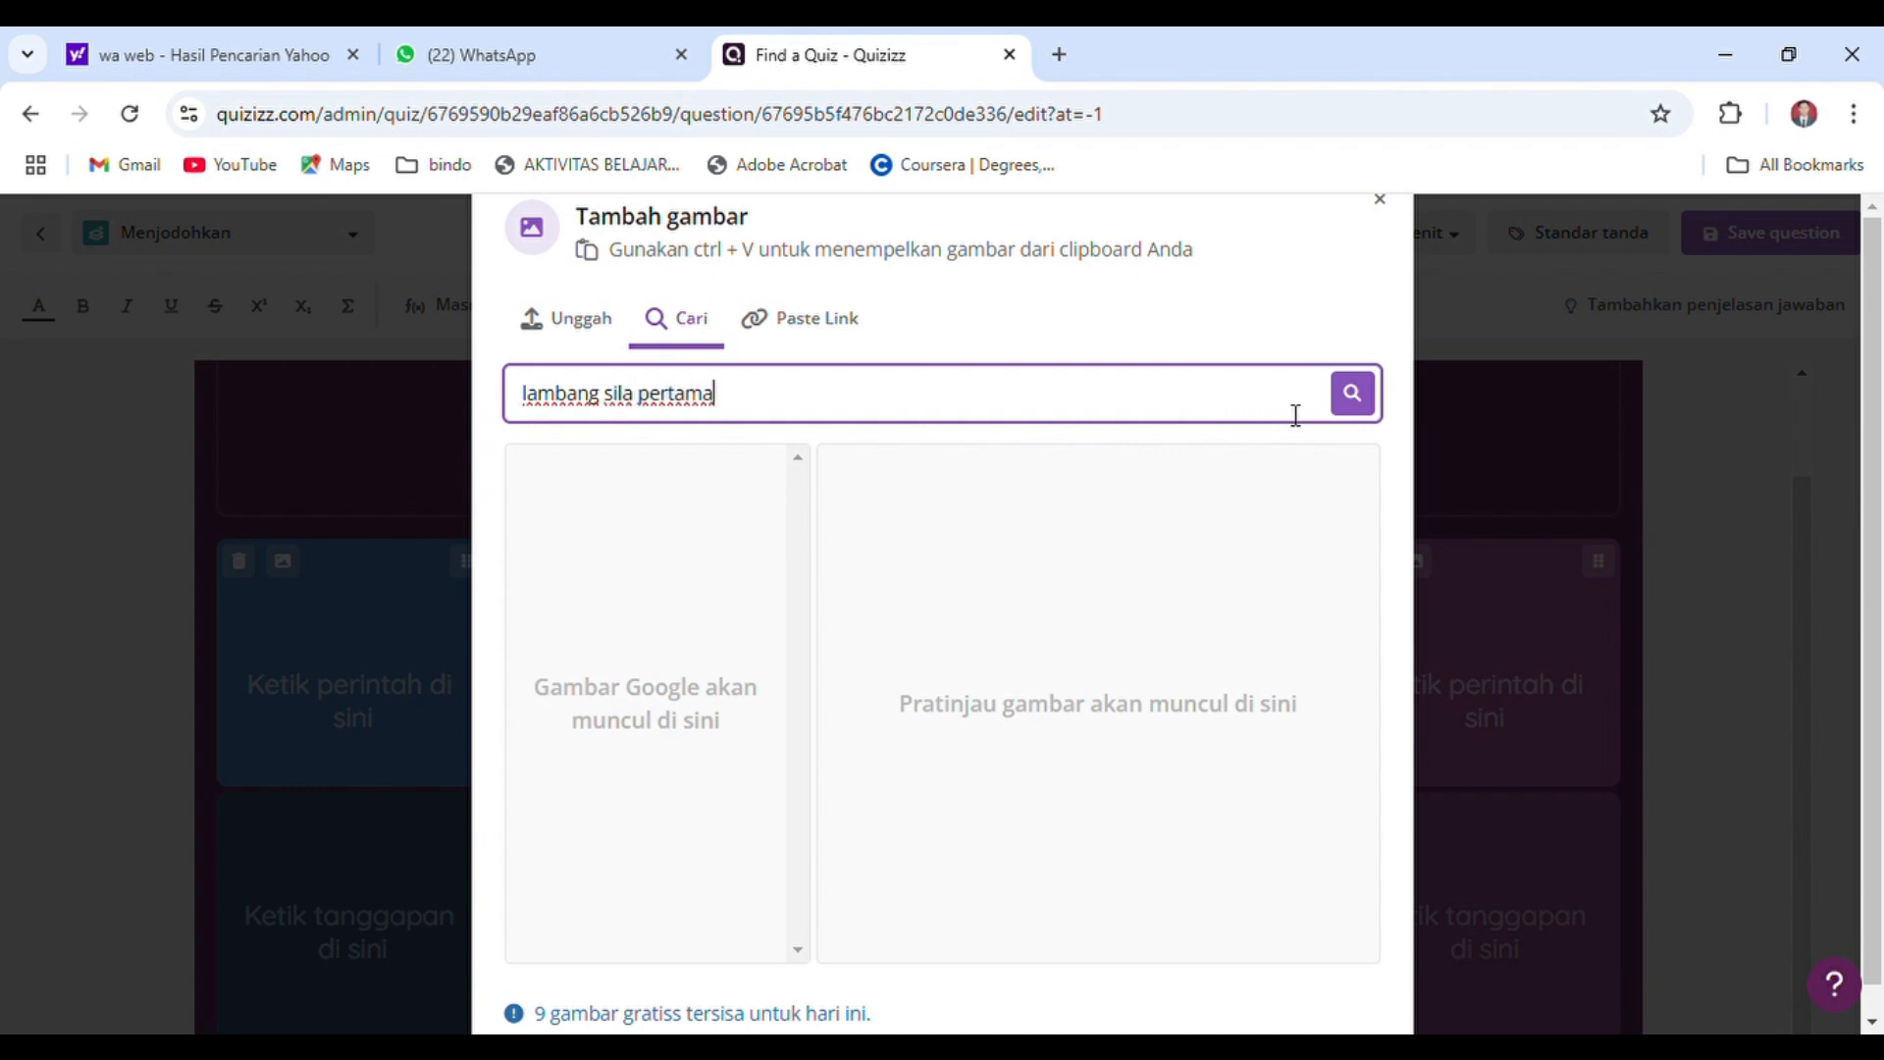
{"action": "left_click", "coordinate": [1345, 406]}
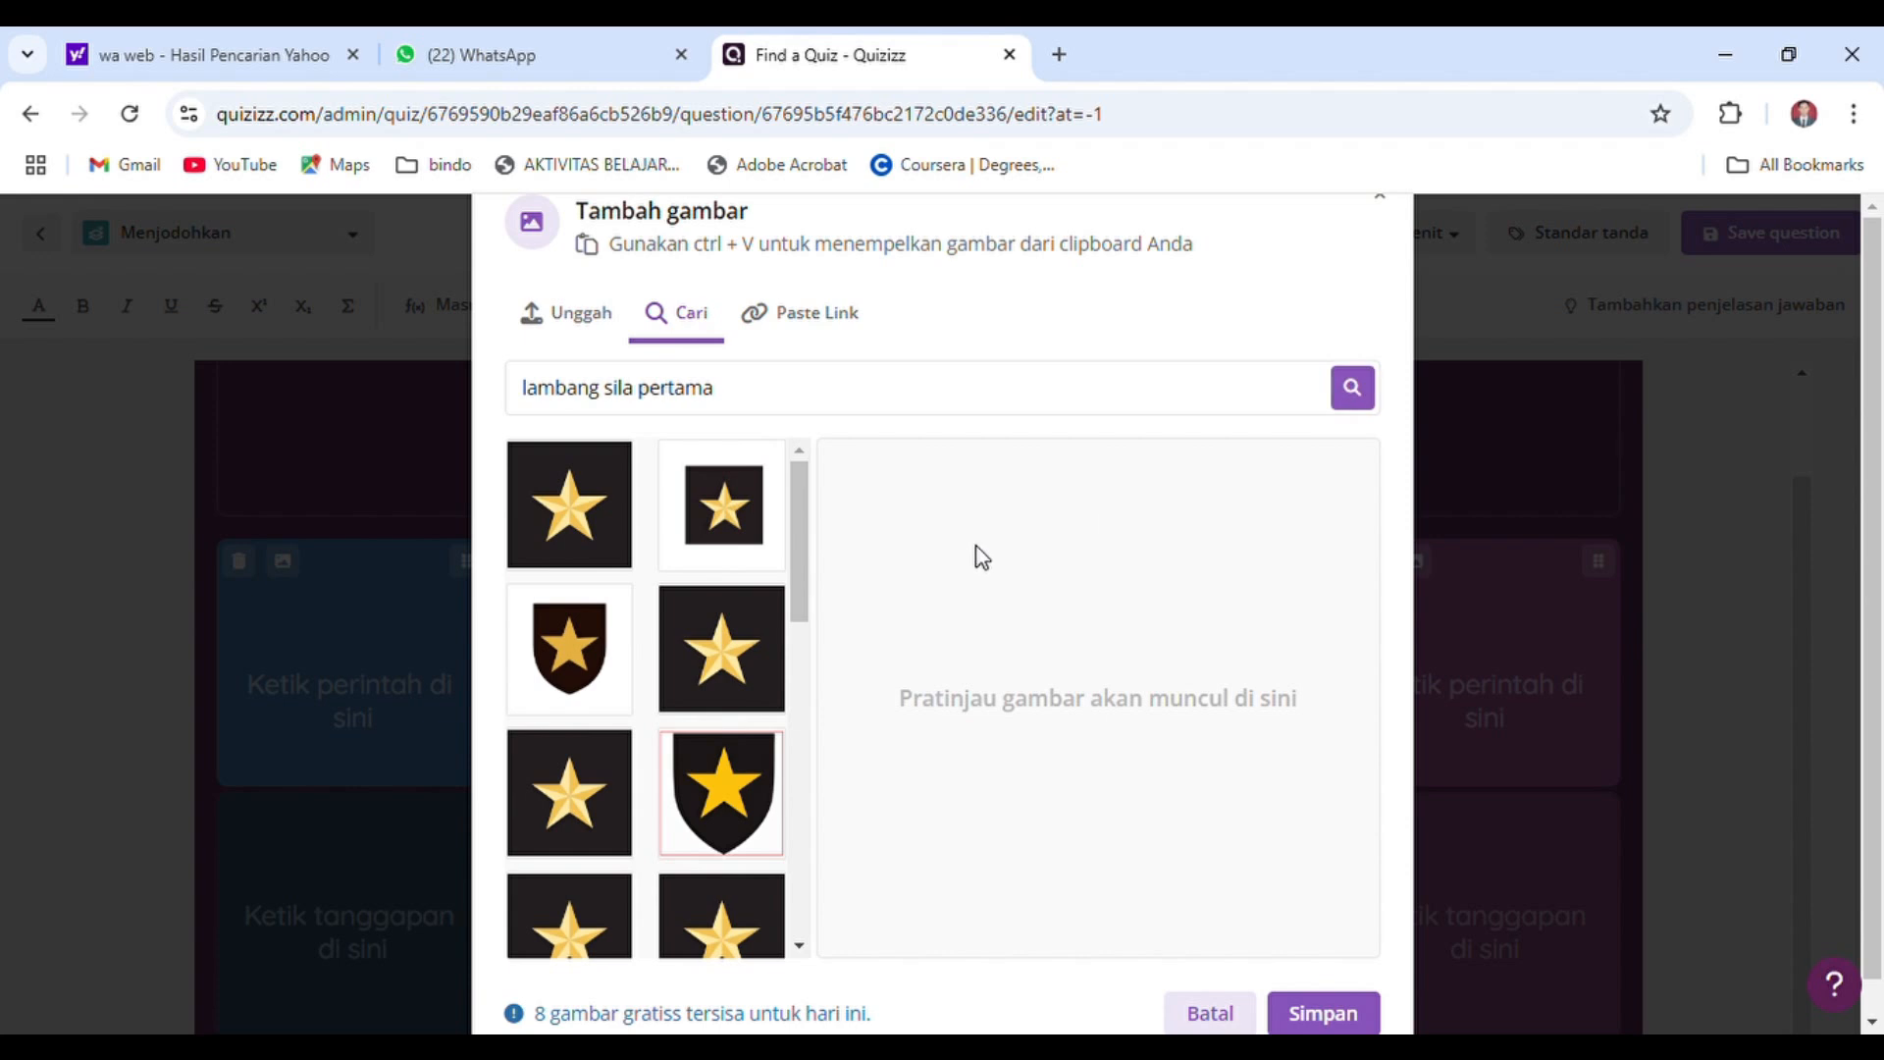
{"action": "left_click", "coordinate": [605, 538]}
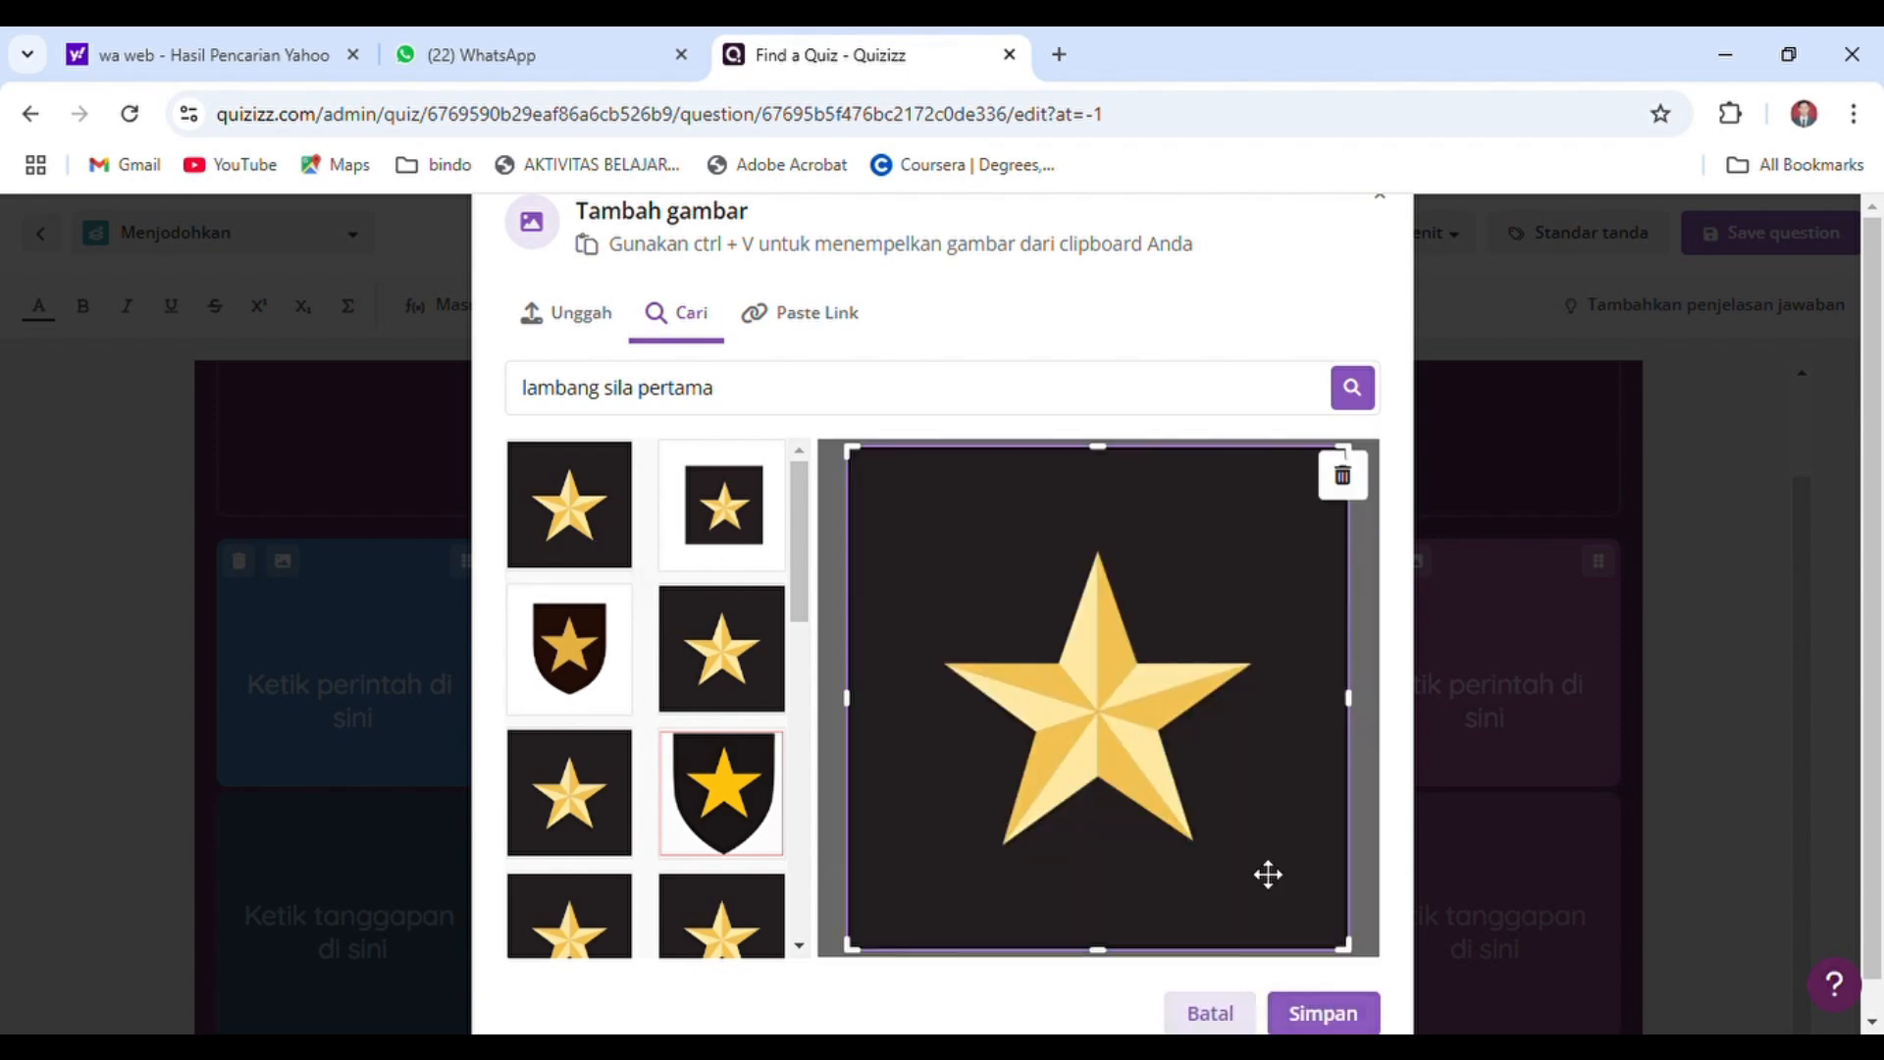
{"action": "left_click", "coordinate": [1337, 1008]}
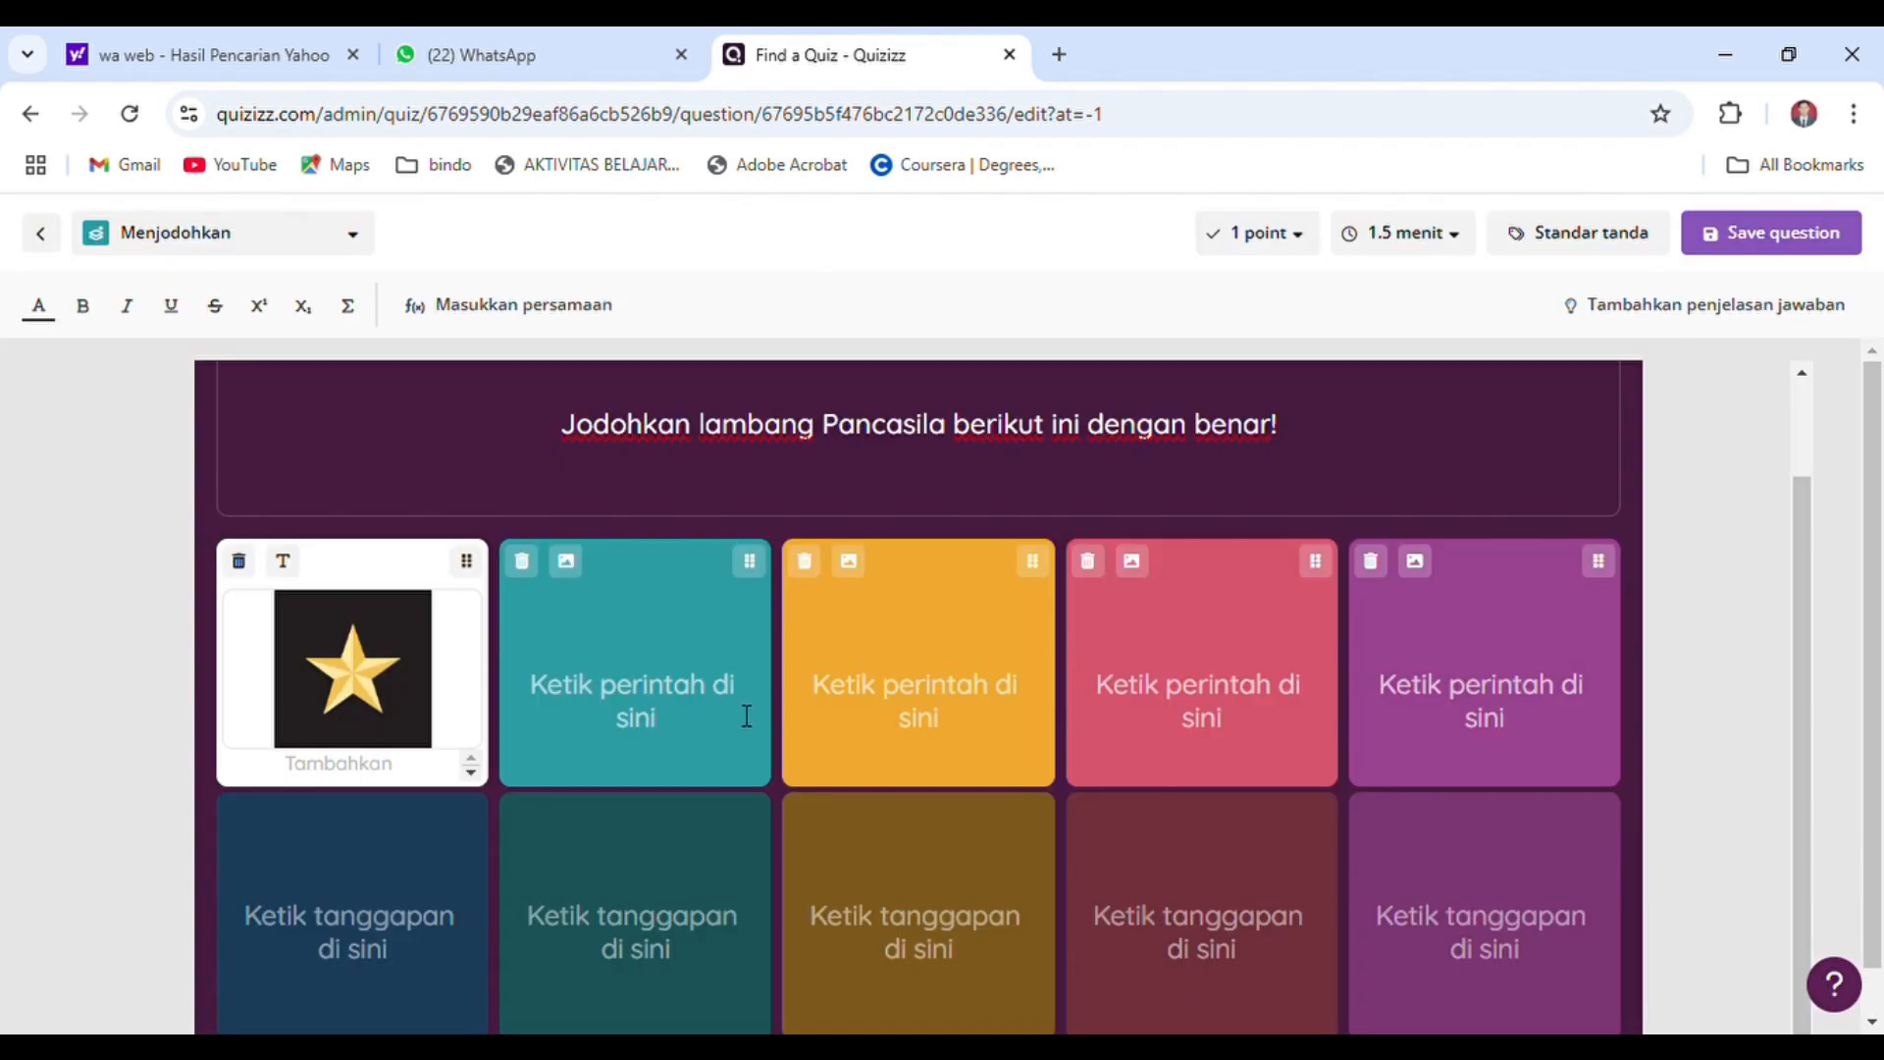
Search for "lambang sila kedua" and insert the gold chain image on red as the second matching prompt
{"action": "left_click", "coordinate": [565, 563]}
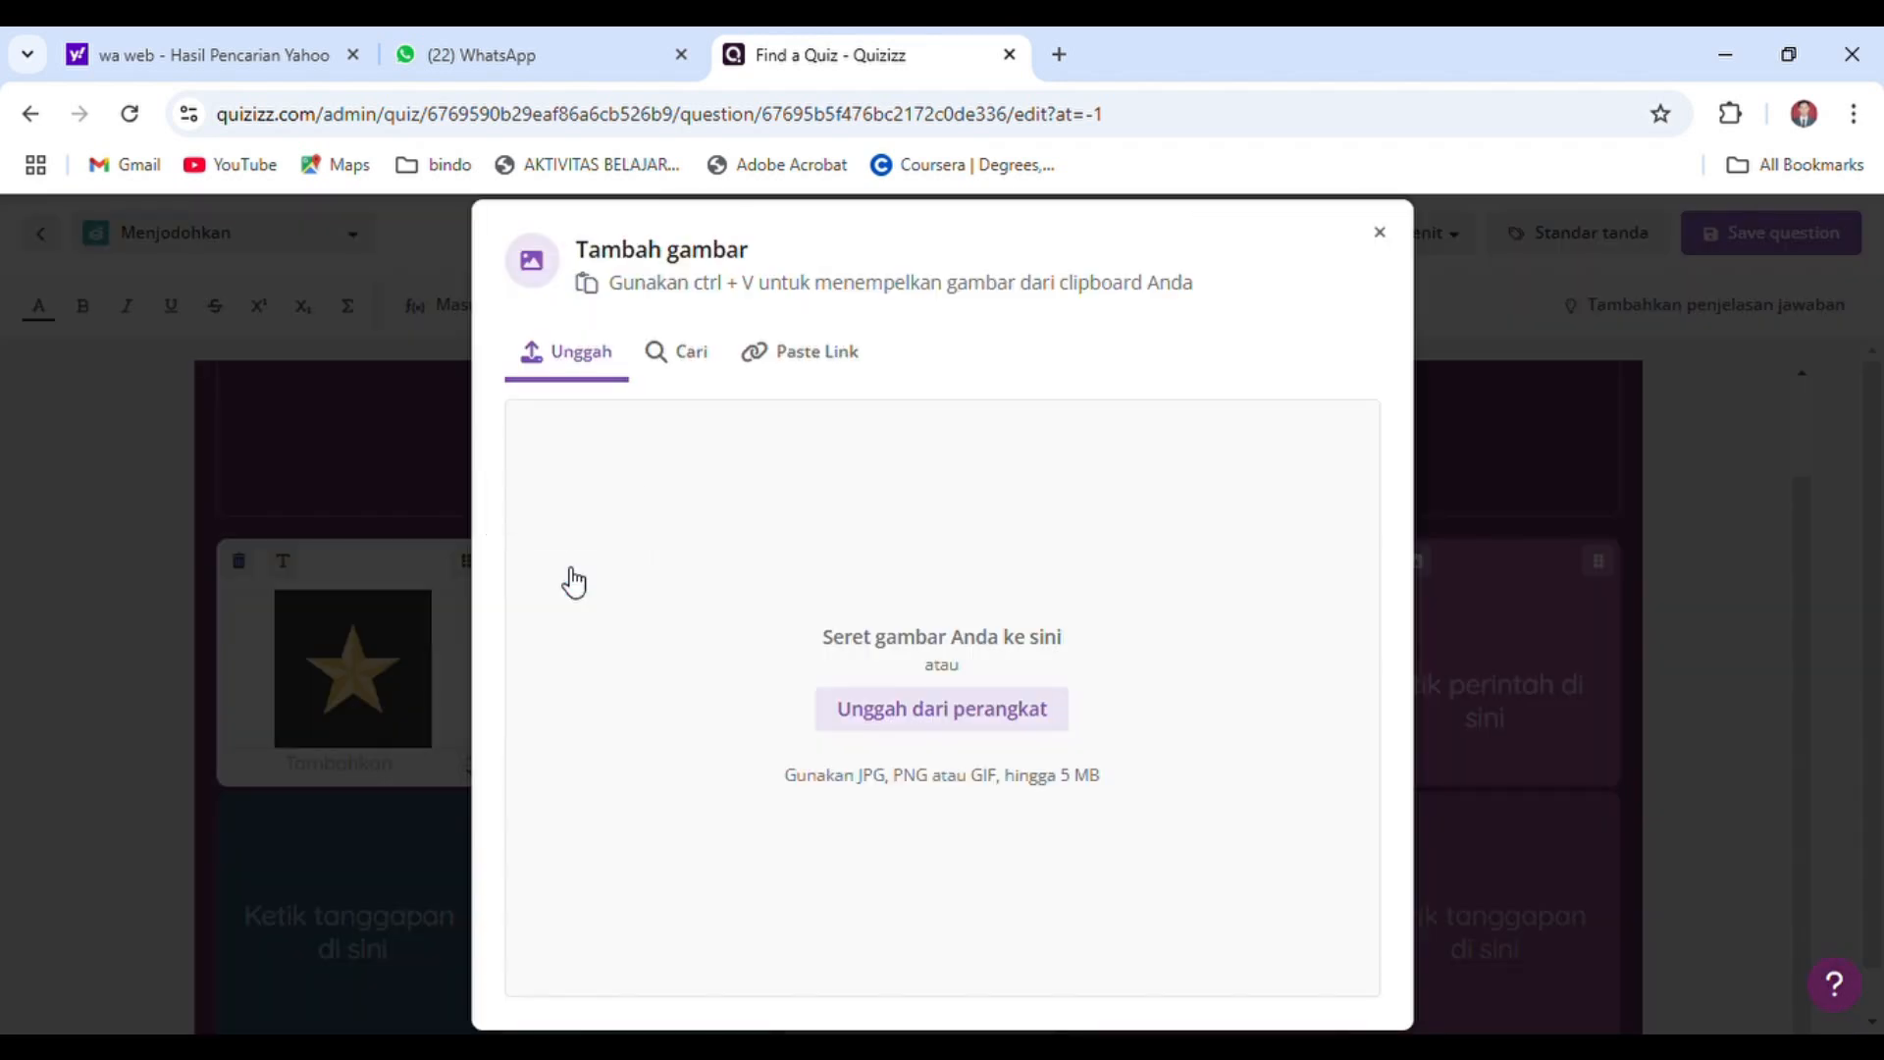
{"action": "left_click", "coordinate": [690, 355]}
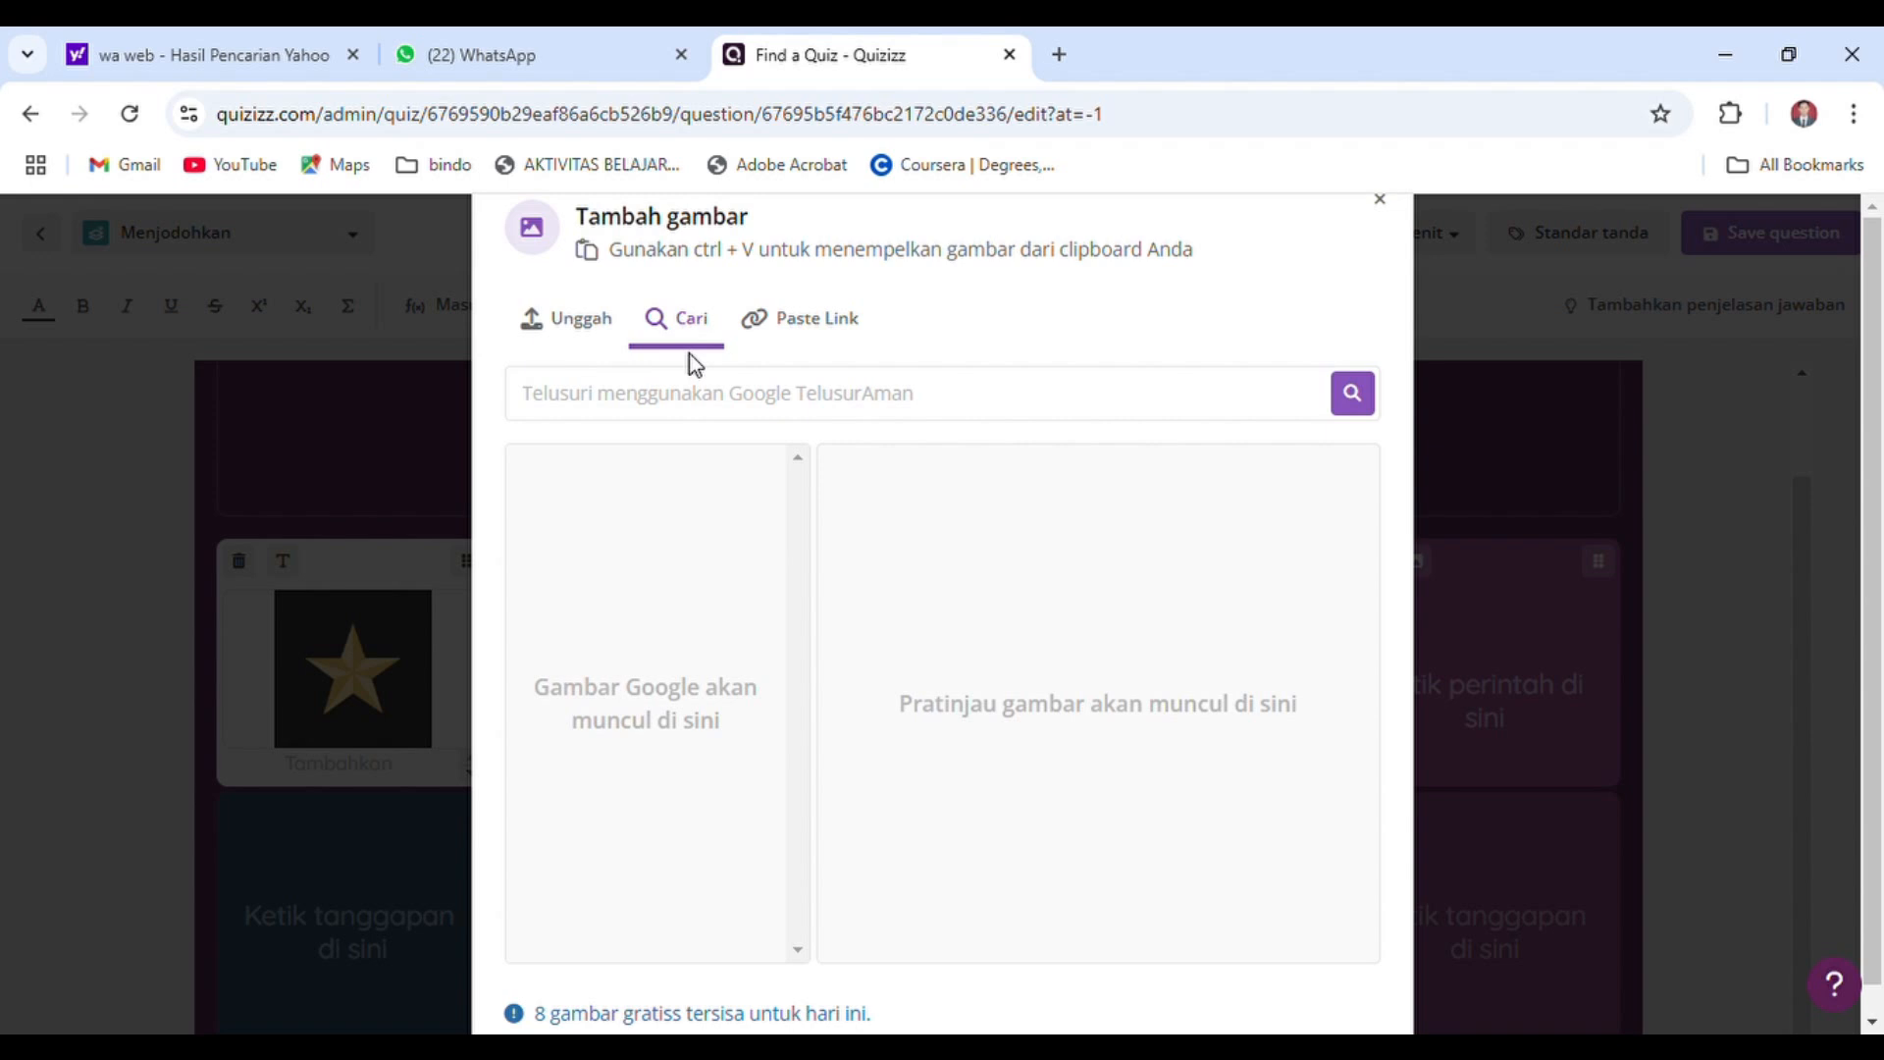
{"action": "left_click", "coordinate": [803, 412]}
{"action": "type", "text": "lambang "}
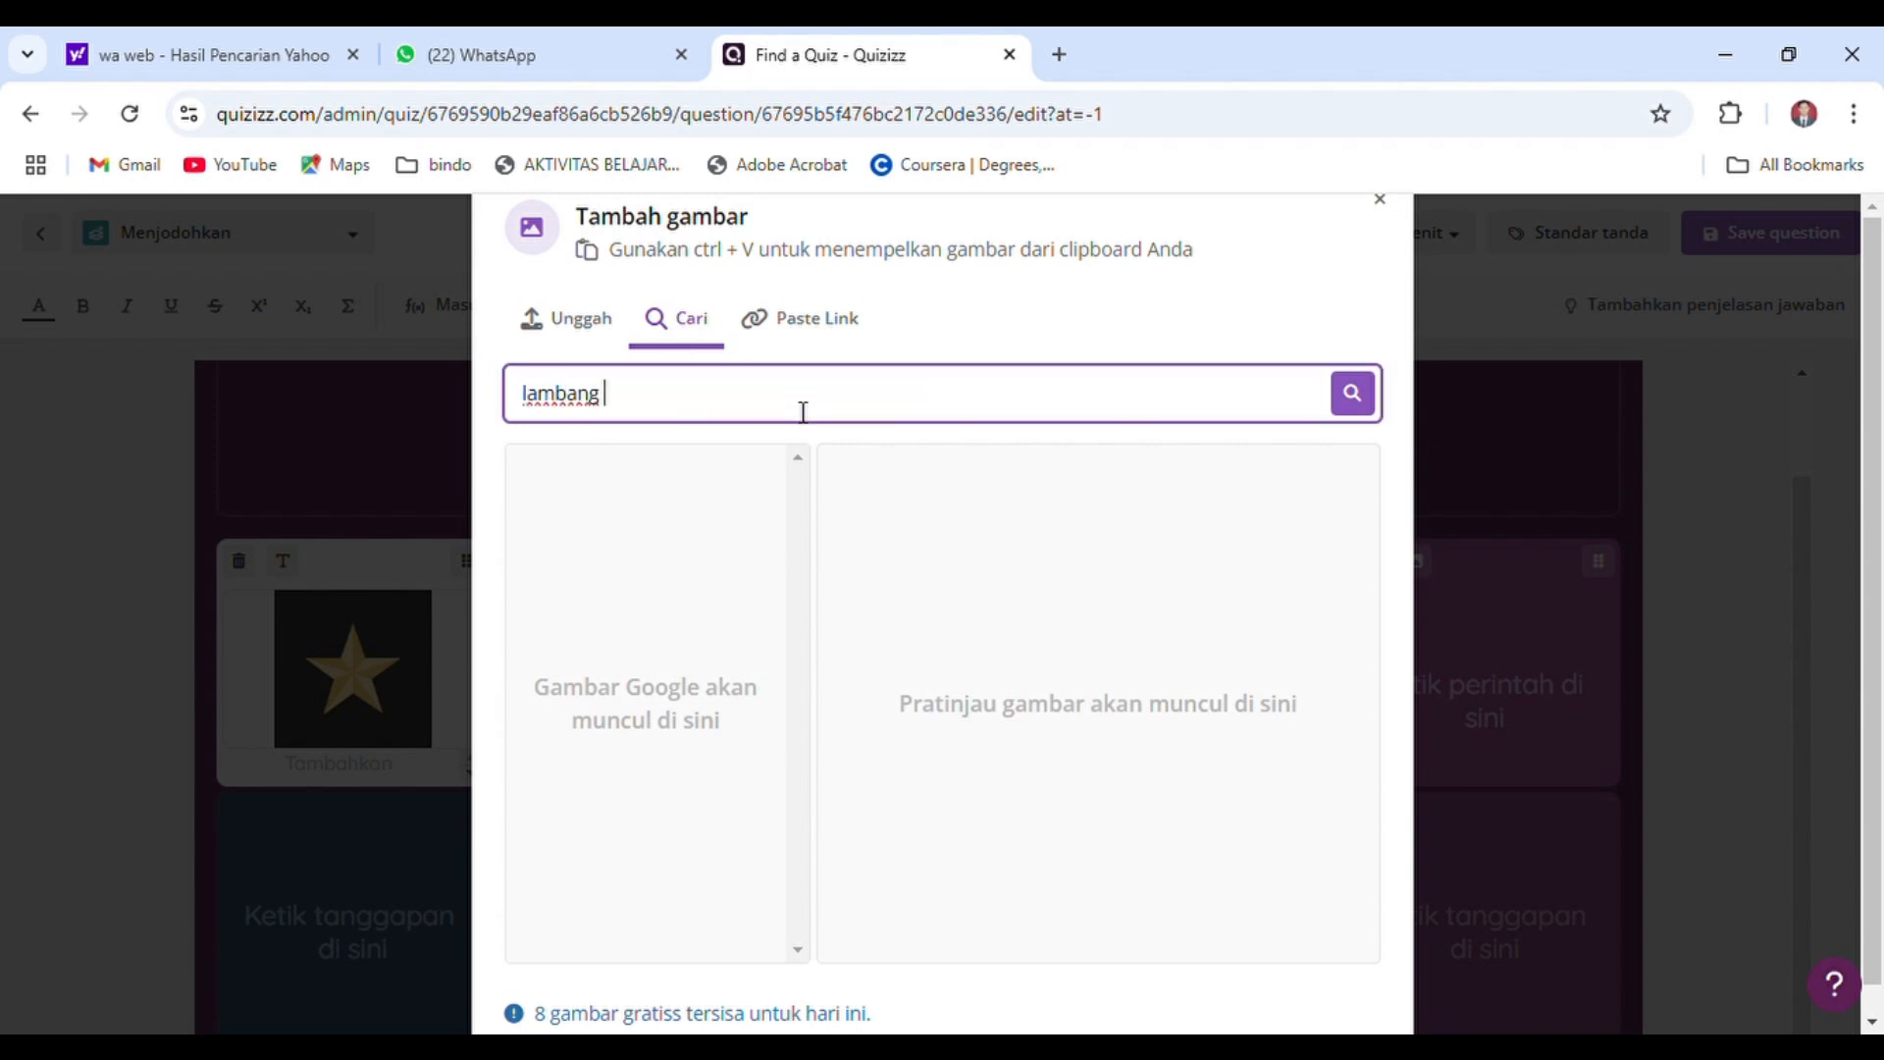
{"action": "type", "text": "sila kedua"}
{"action": "key", "text": "Return"}
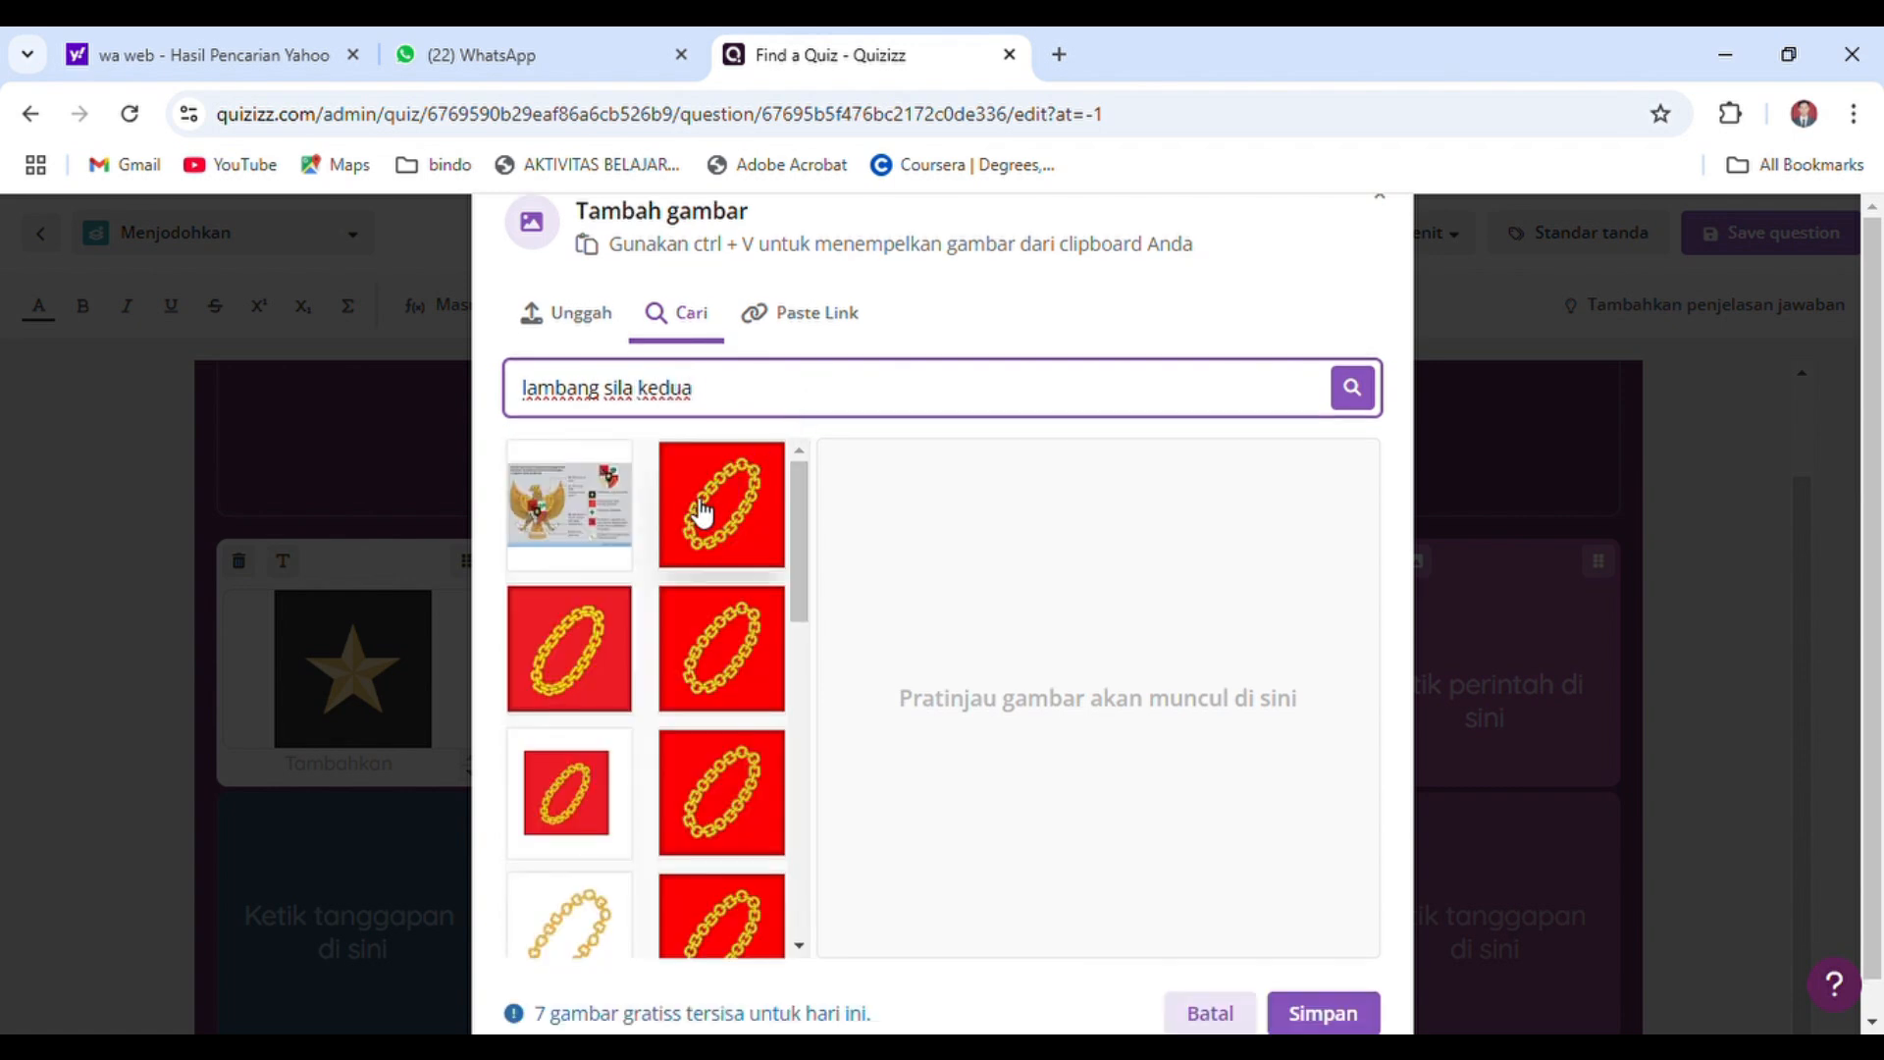
{"action": "left_click", "coordinate": [586, 655]}
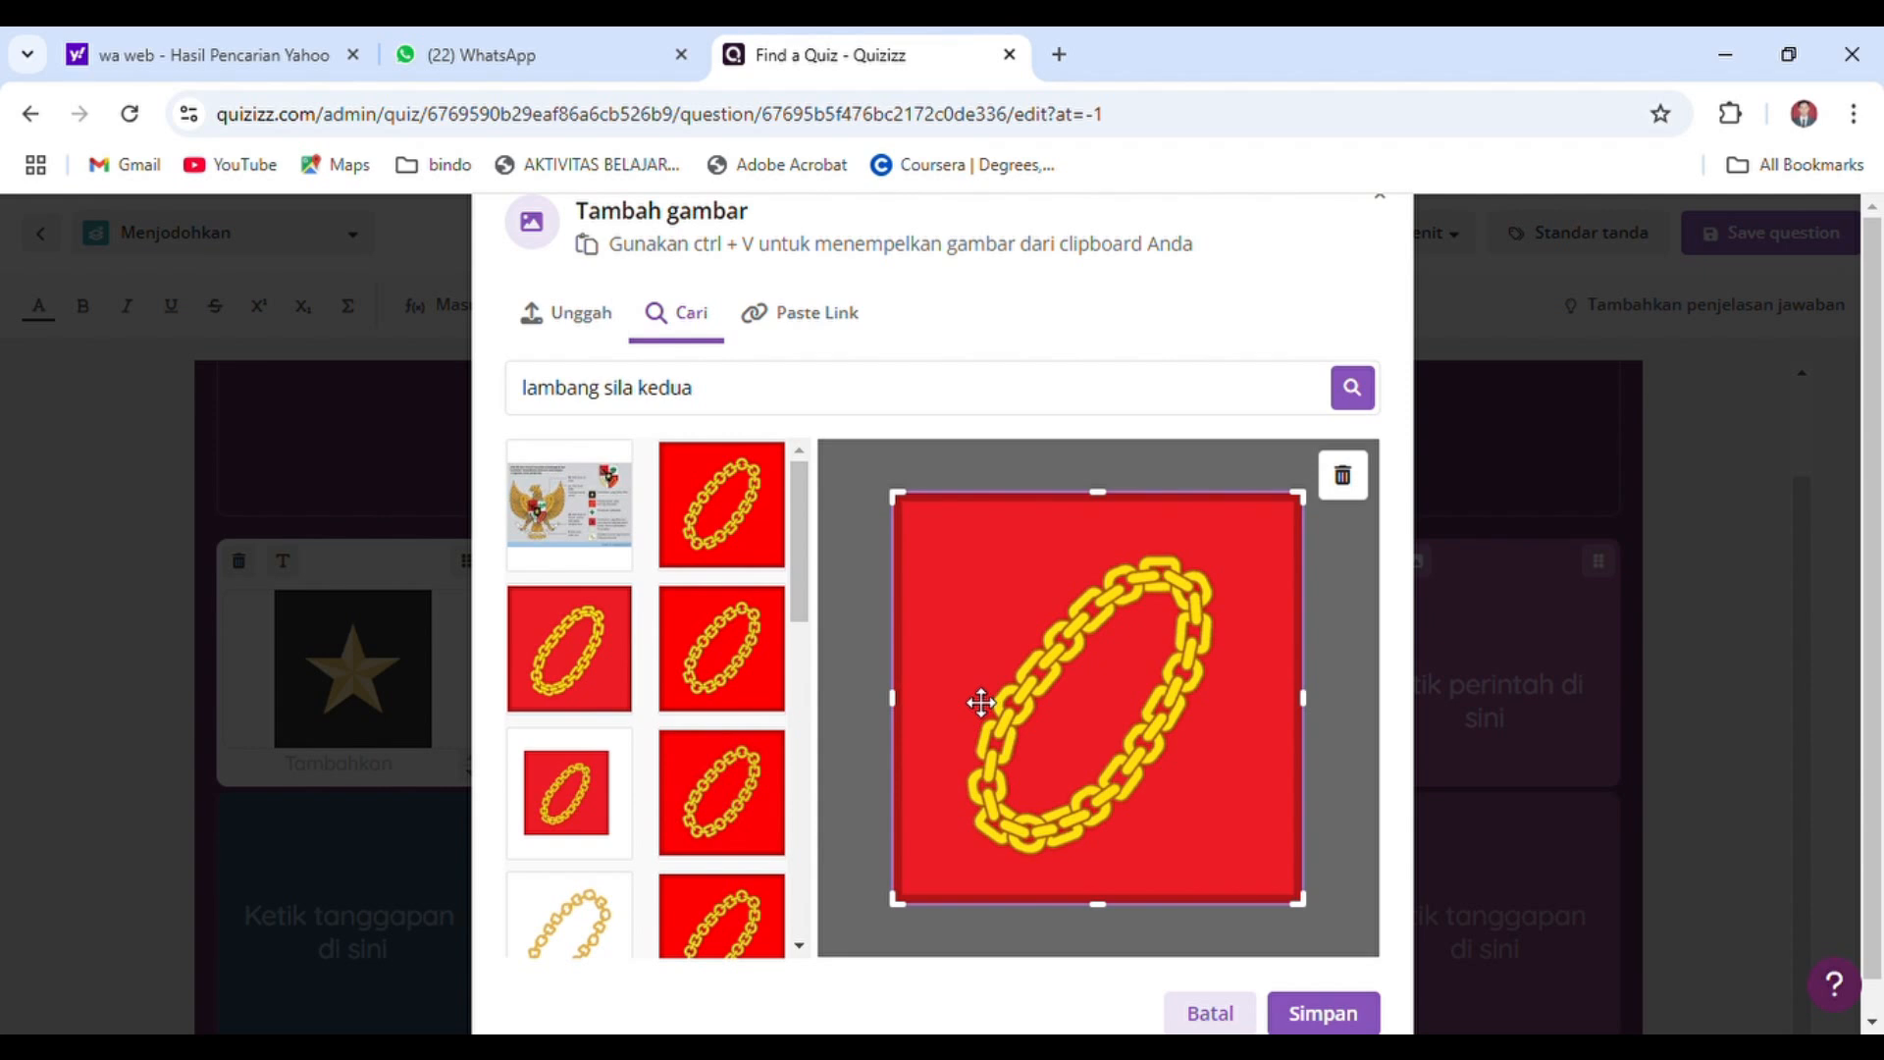
{"action": "left_click", "coordinate": [1321, 1012]}
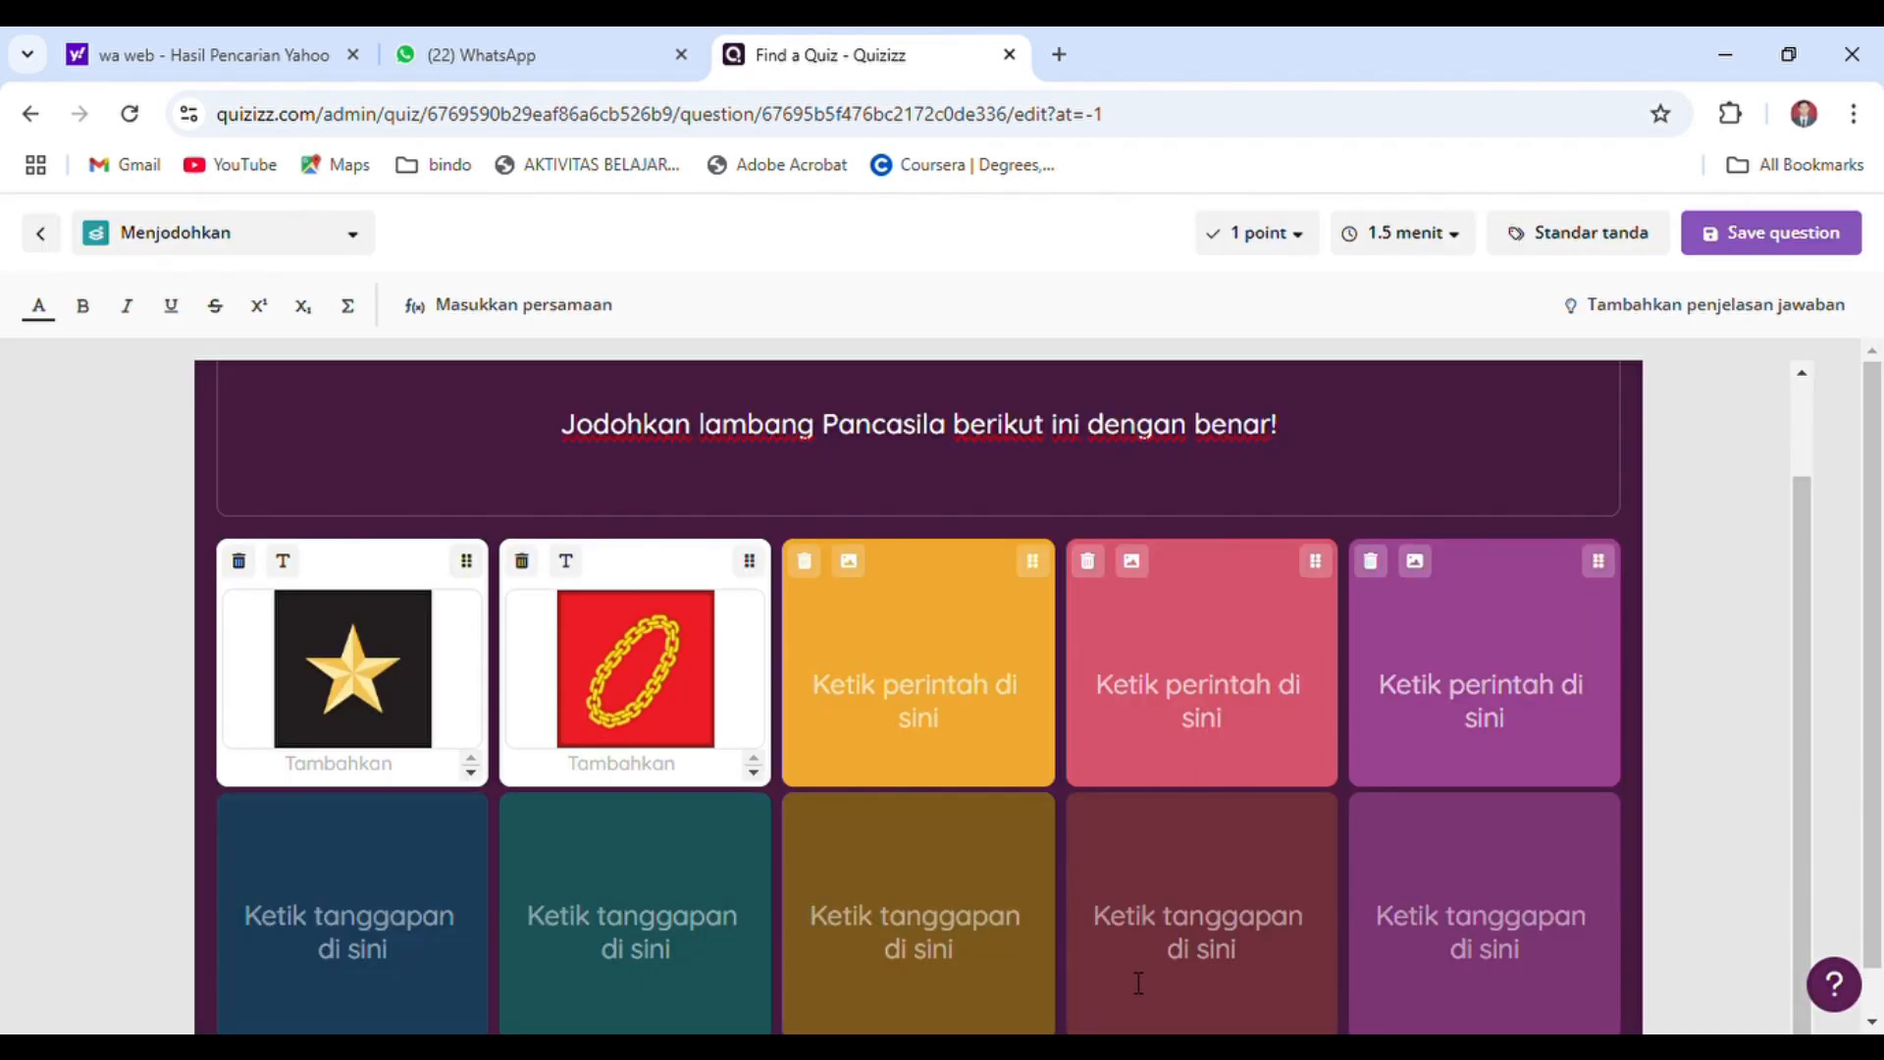
Search for "lambang sila ketiga" and insert the green banyan tree image, cropped to its frame at both sides, as the third matching prompt
{"action": "left_click", "coordinate": [847, 560]}
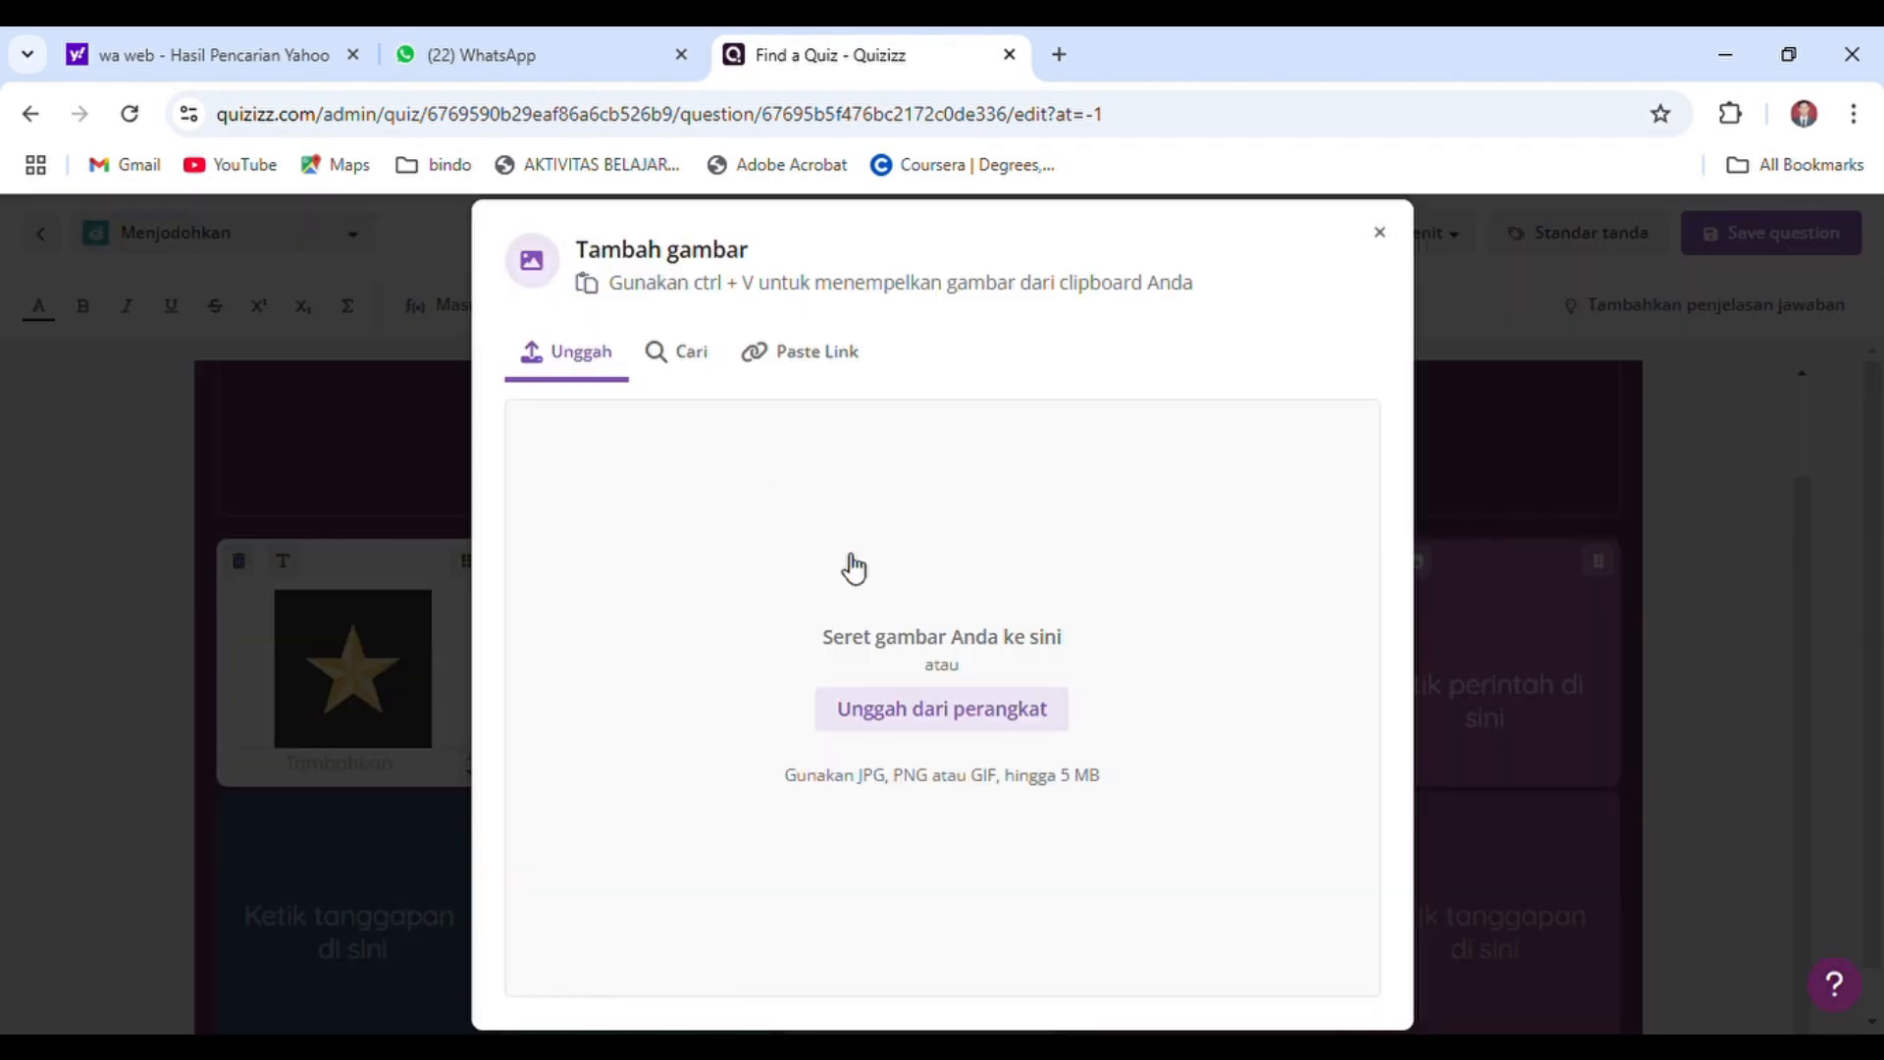
{"action": "left_click", "coordinate": [684, 354]}
{"action": "left_click", "coordinate": [790, 411]}
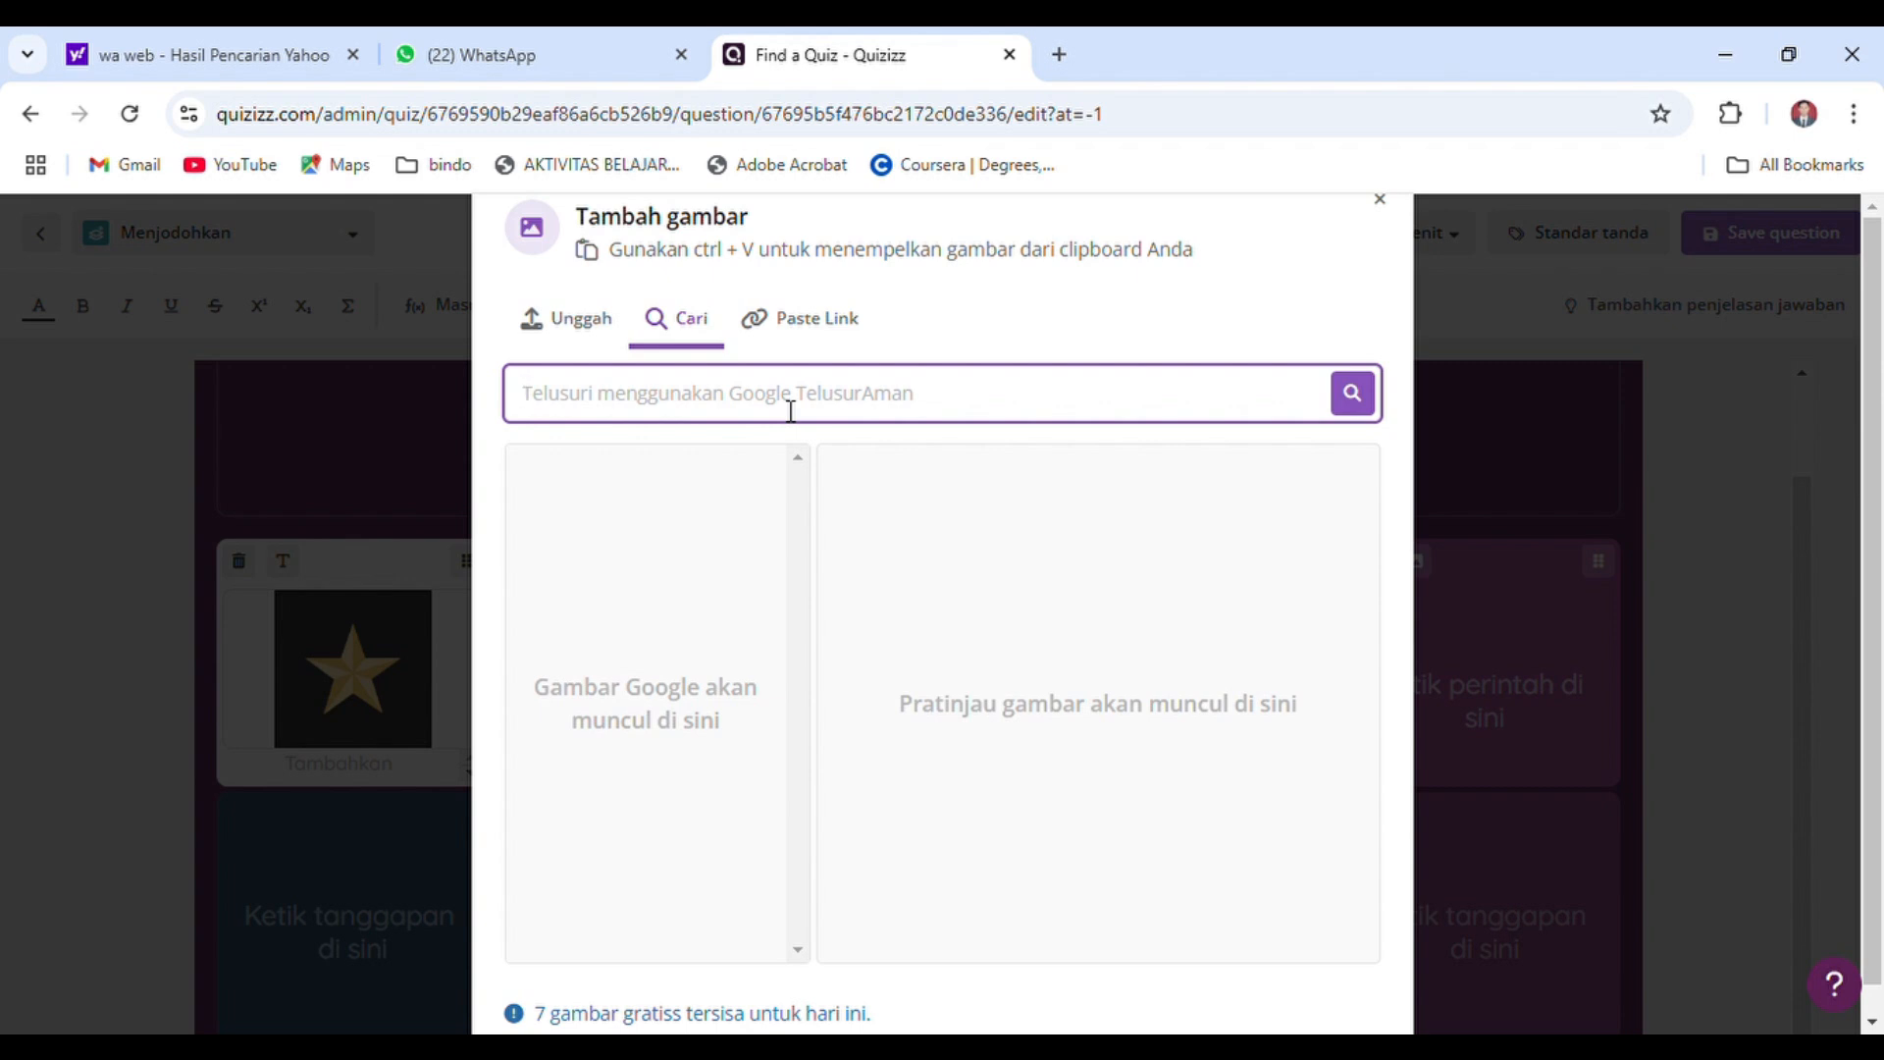
{"action": "type", "text": "lambang sila ketiga"}
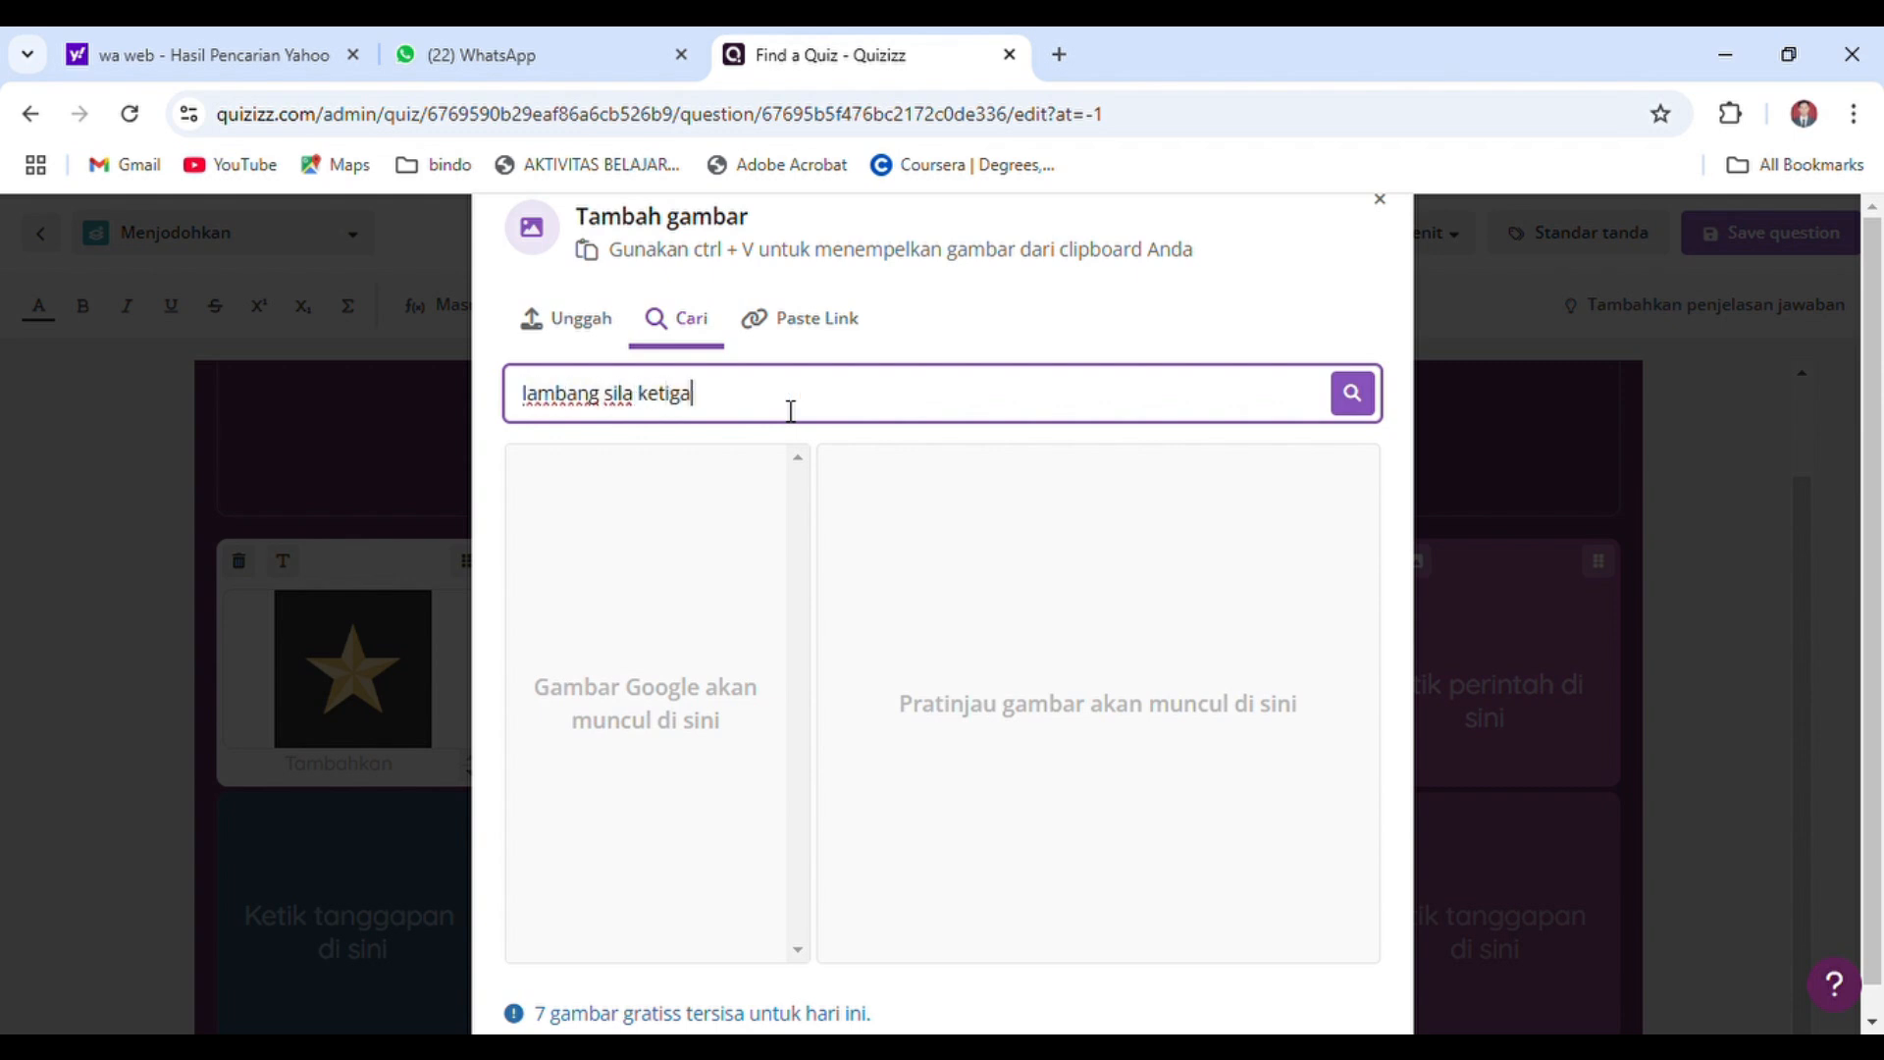
{"action": "key", "text": "Return"}
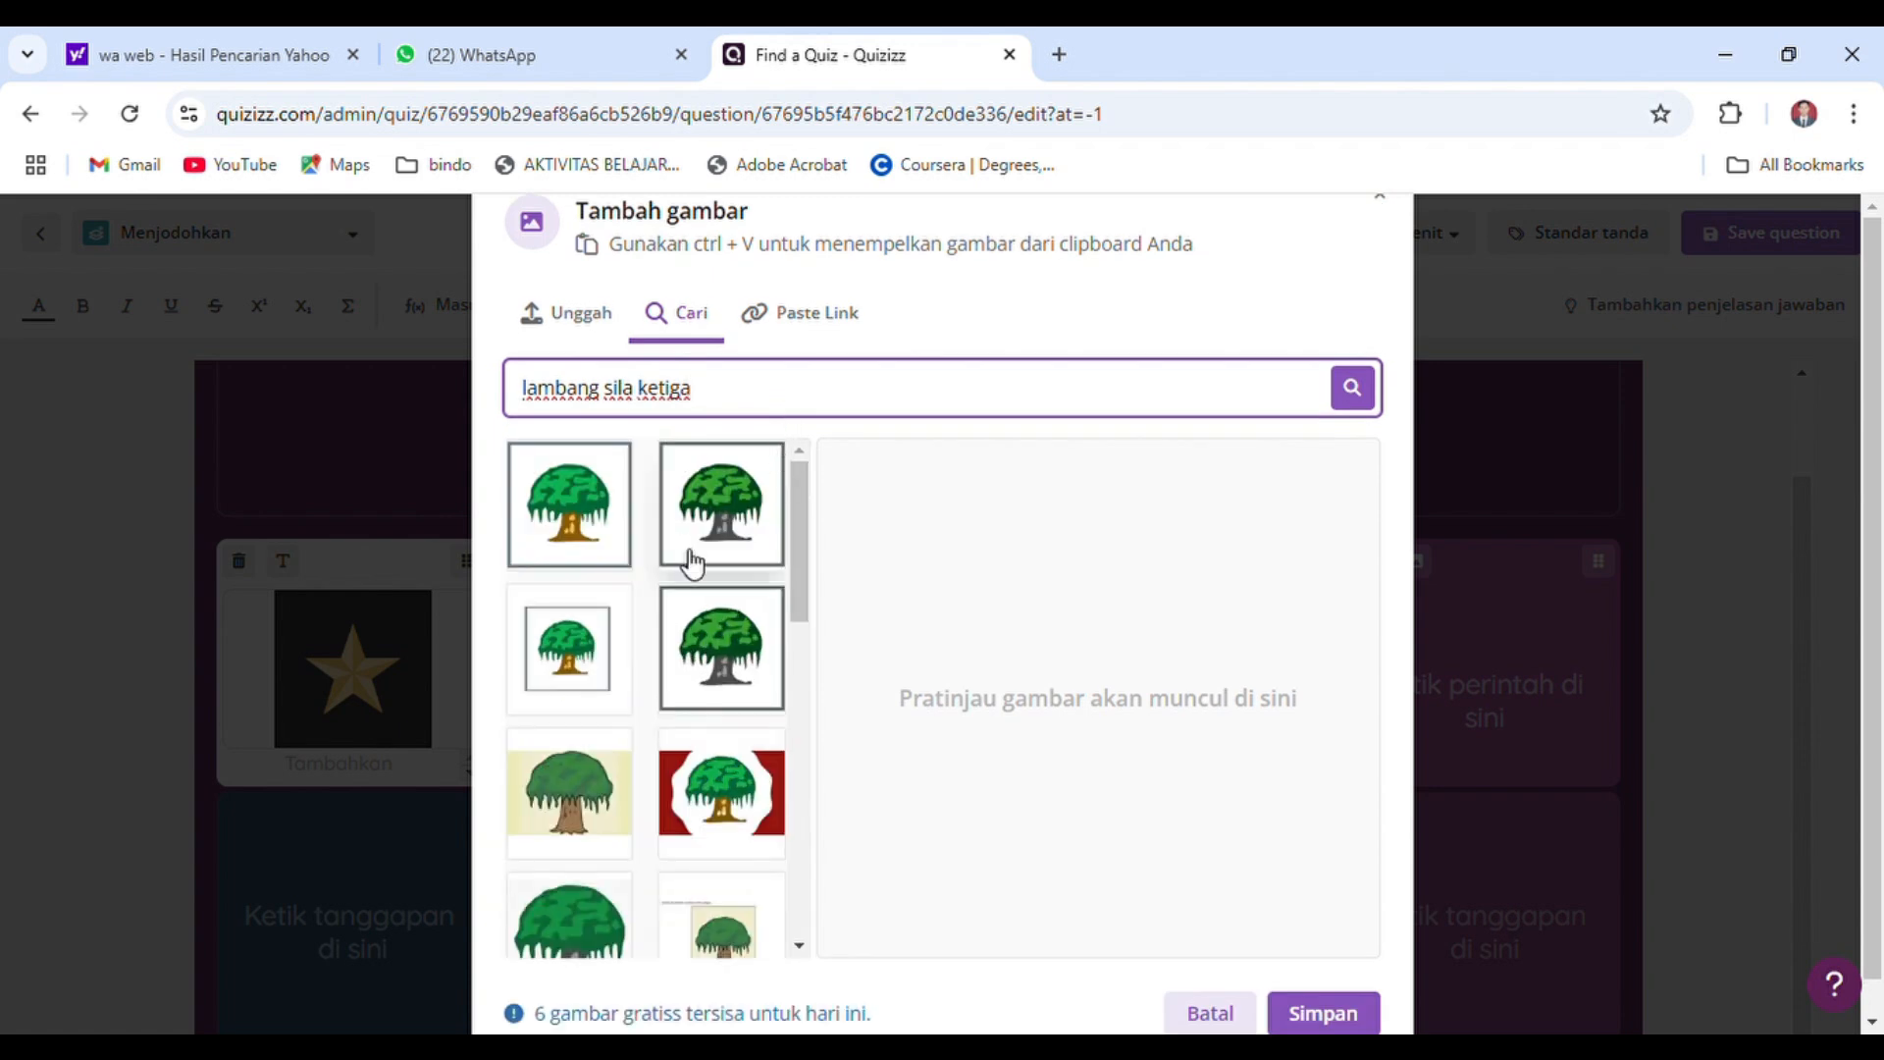
{"action": "left_click", "coordinate": [586, 652]}
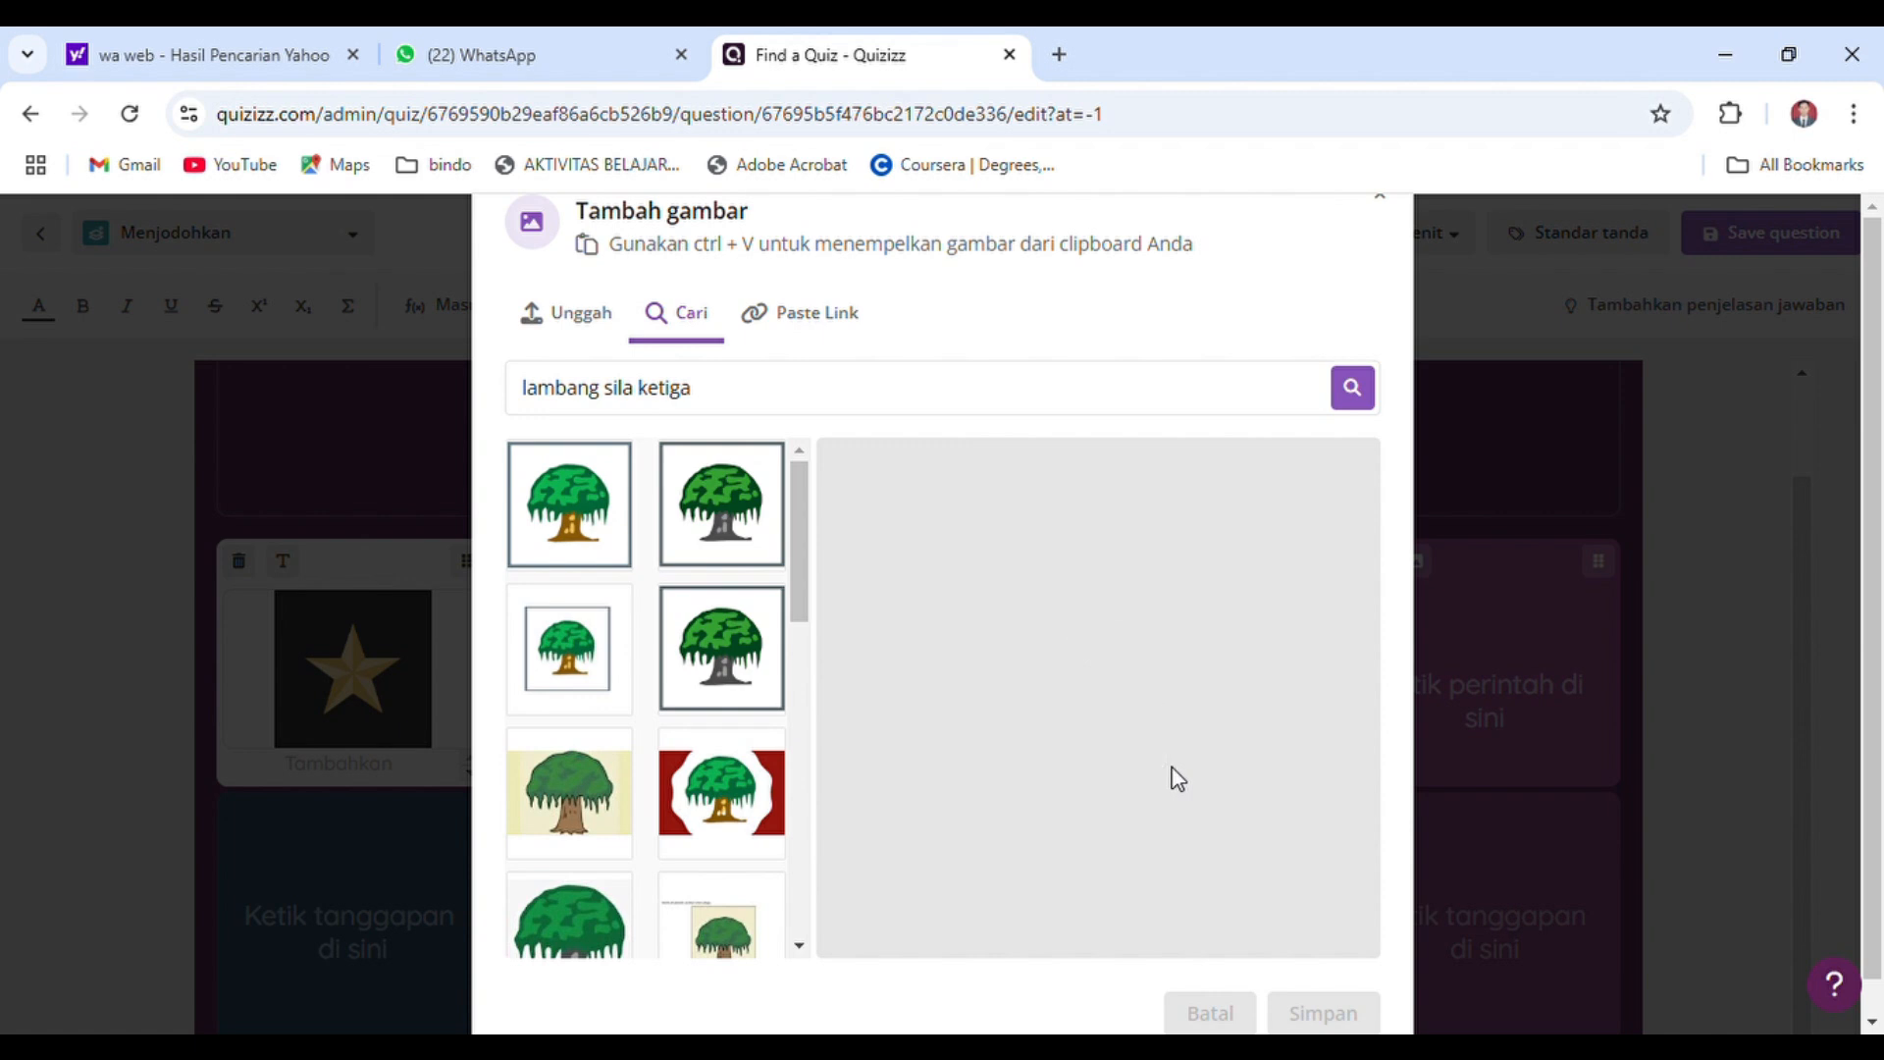
{"action": "left_click_drag", "start_coordinate": [1386, 699], "coordinate": [1299, 698]}
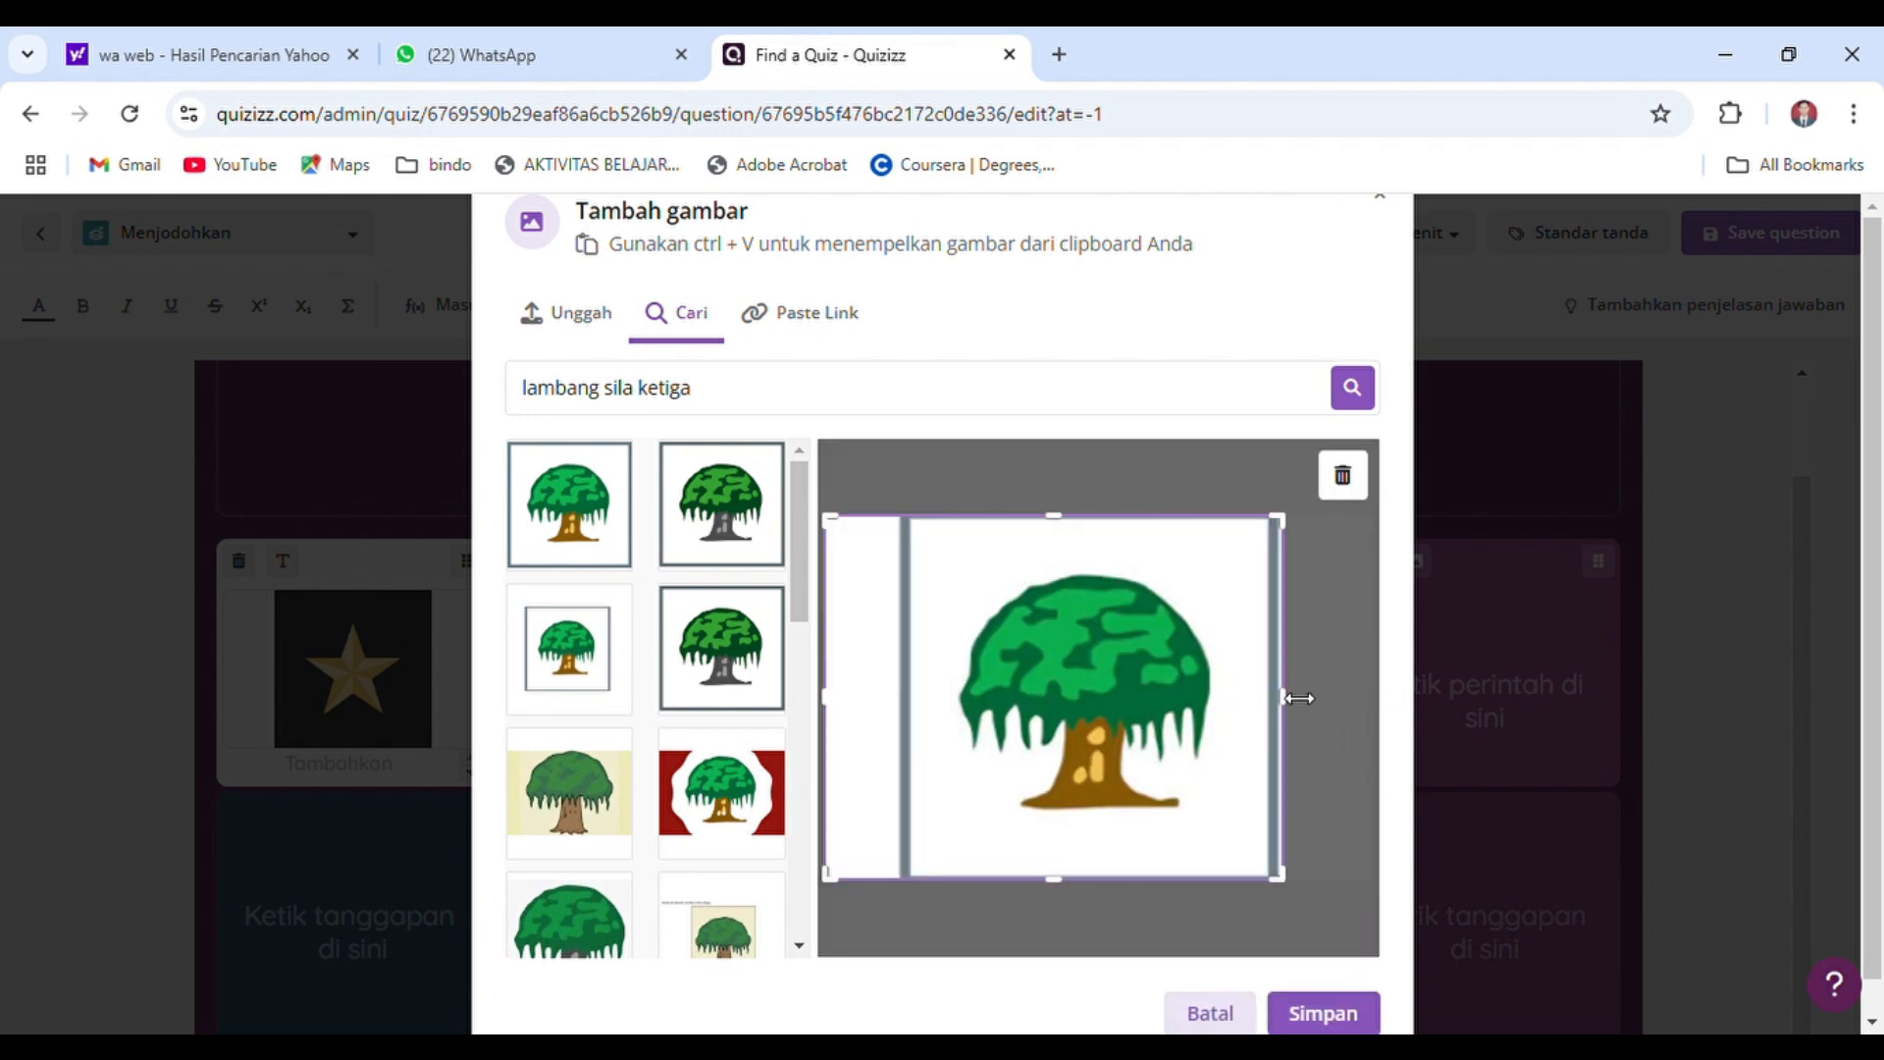
{"action": "left_click_drag", "start_coordinate": [851, 705], "coordinate": [921, 703]}
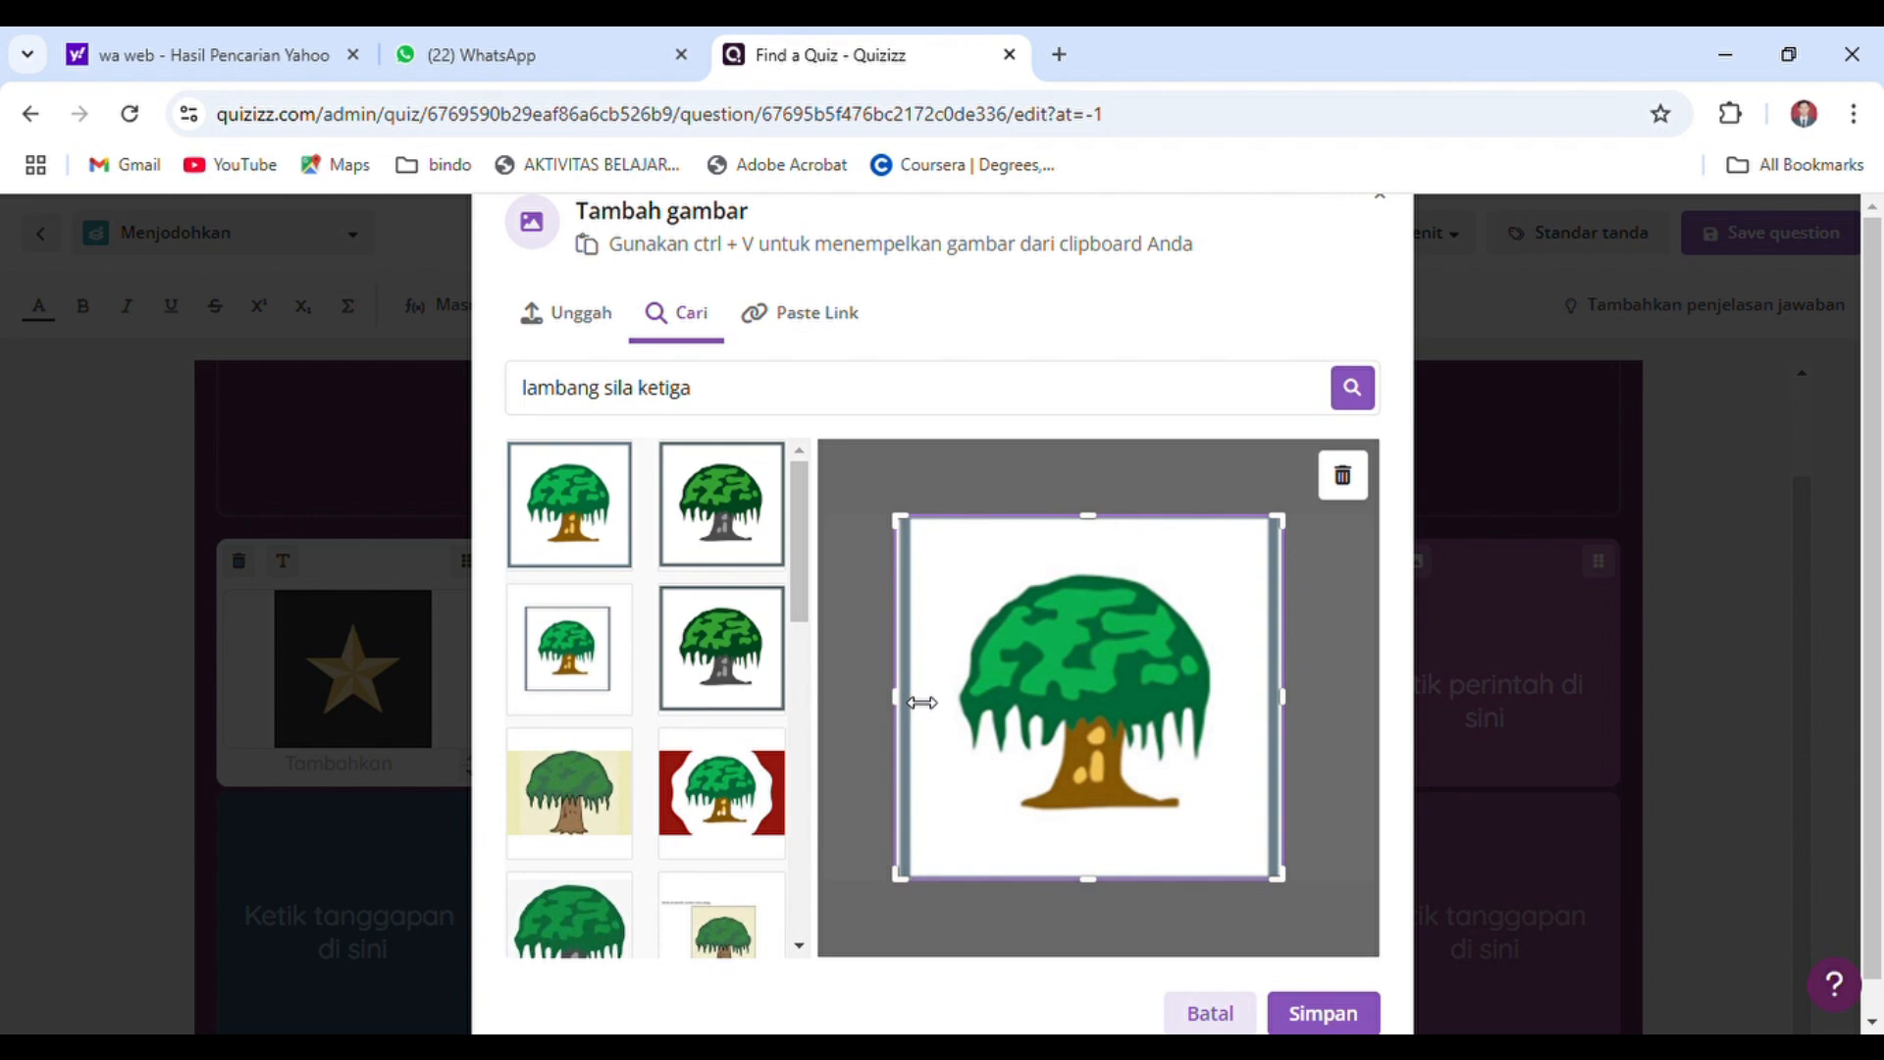
{"action": "left_click", "coordinate": [1322, 1015]}
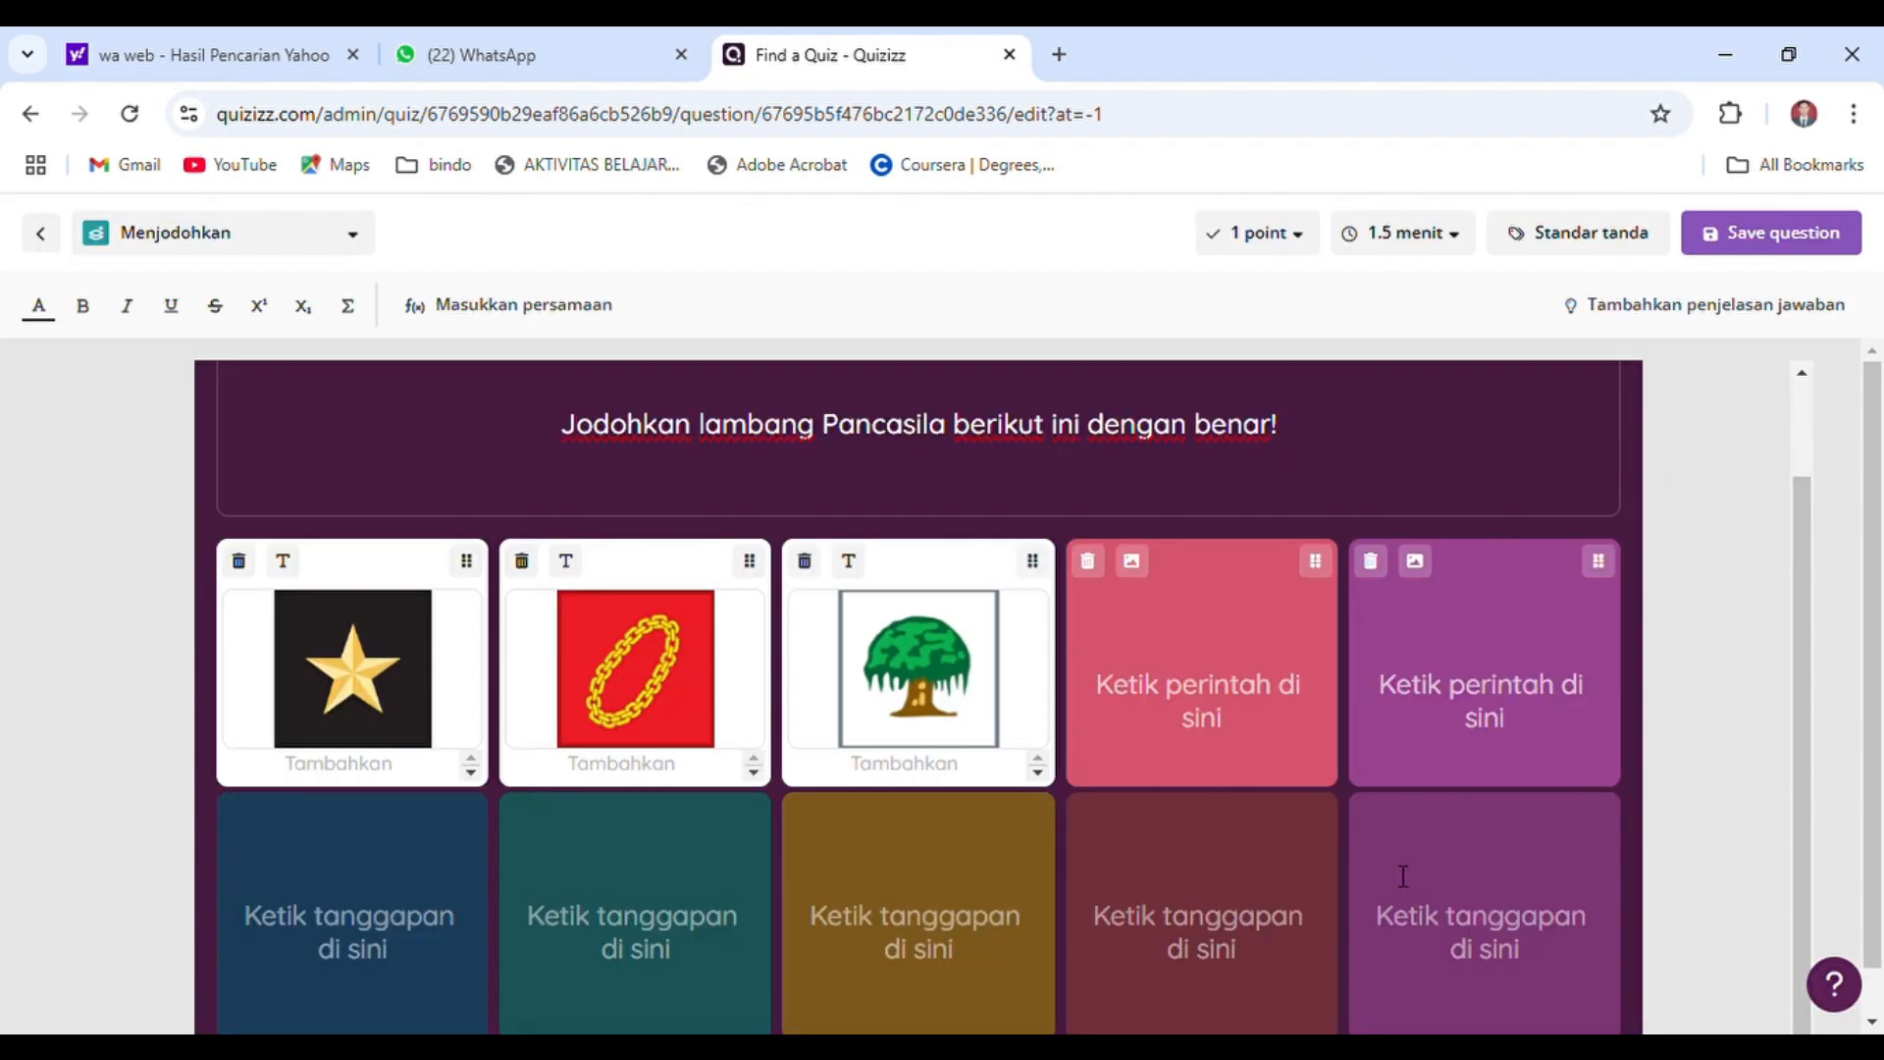
Search for "lambang sila keempat" and insert the black bull head image on red as the fourth matching prompt
{"action": "left_click", "coordinate": [1134, 568]}
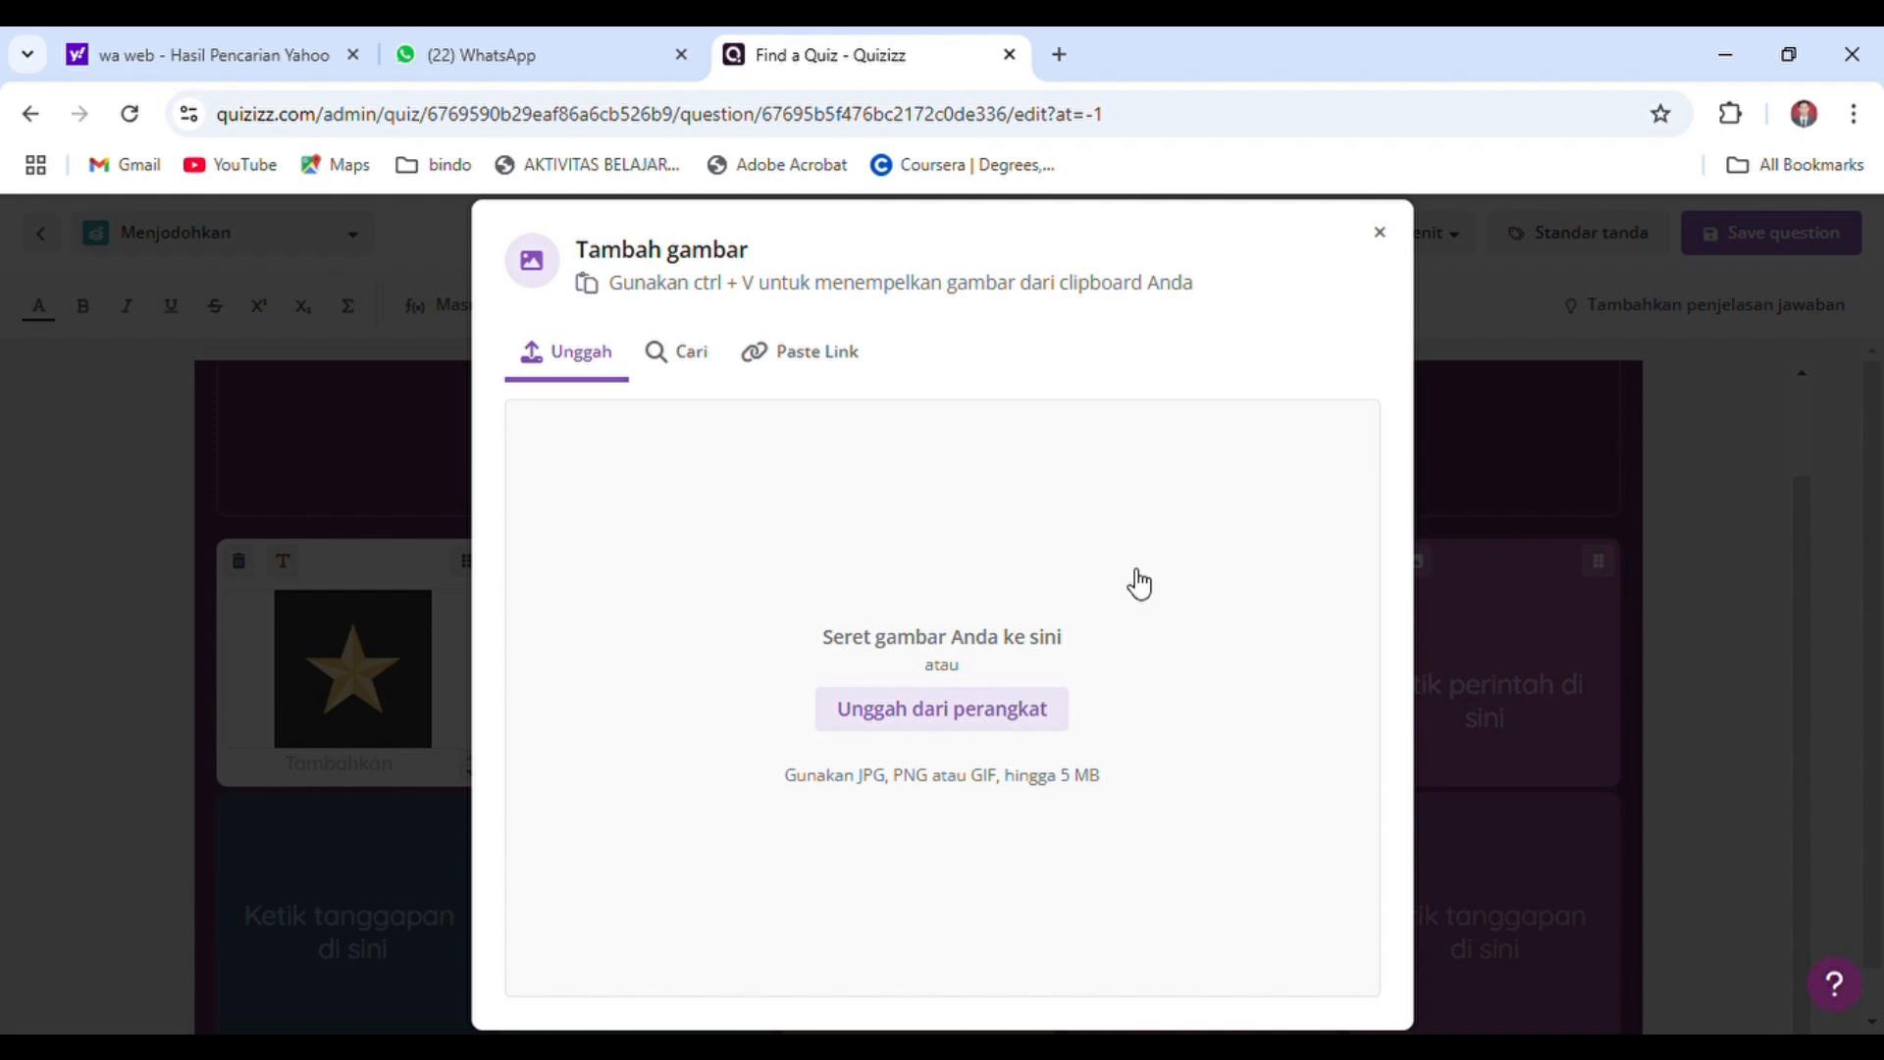
{"action": "left_click", "coordinate": [717, 371]}
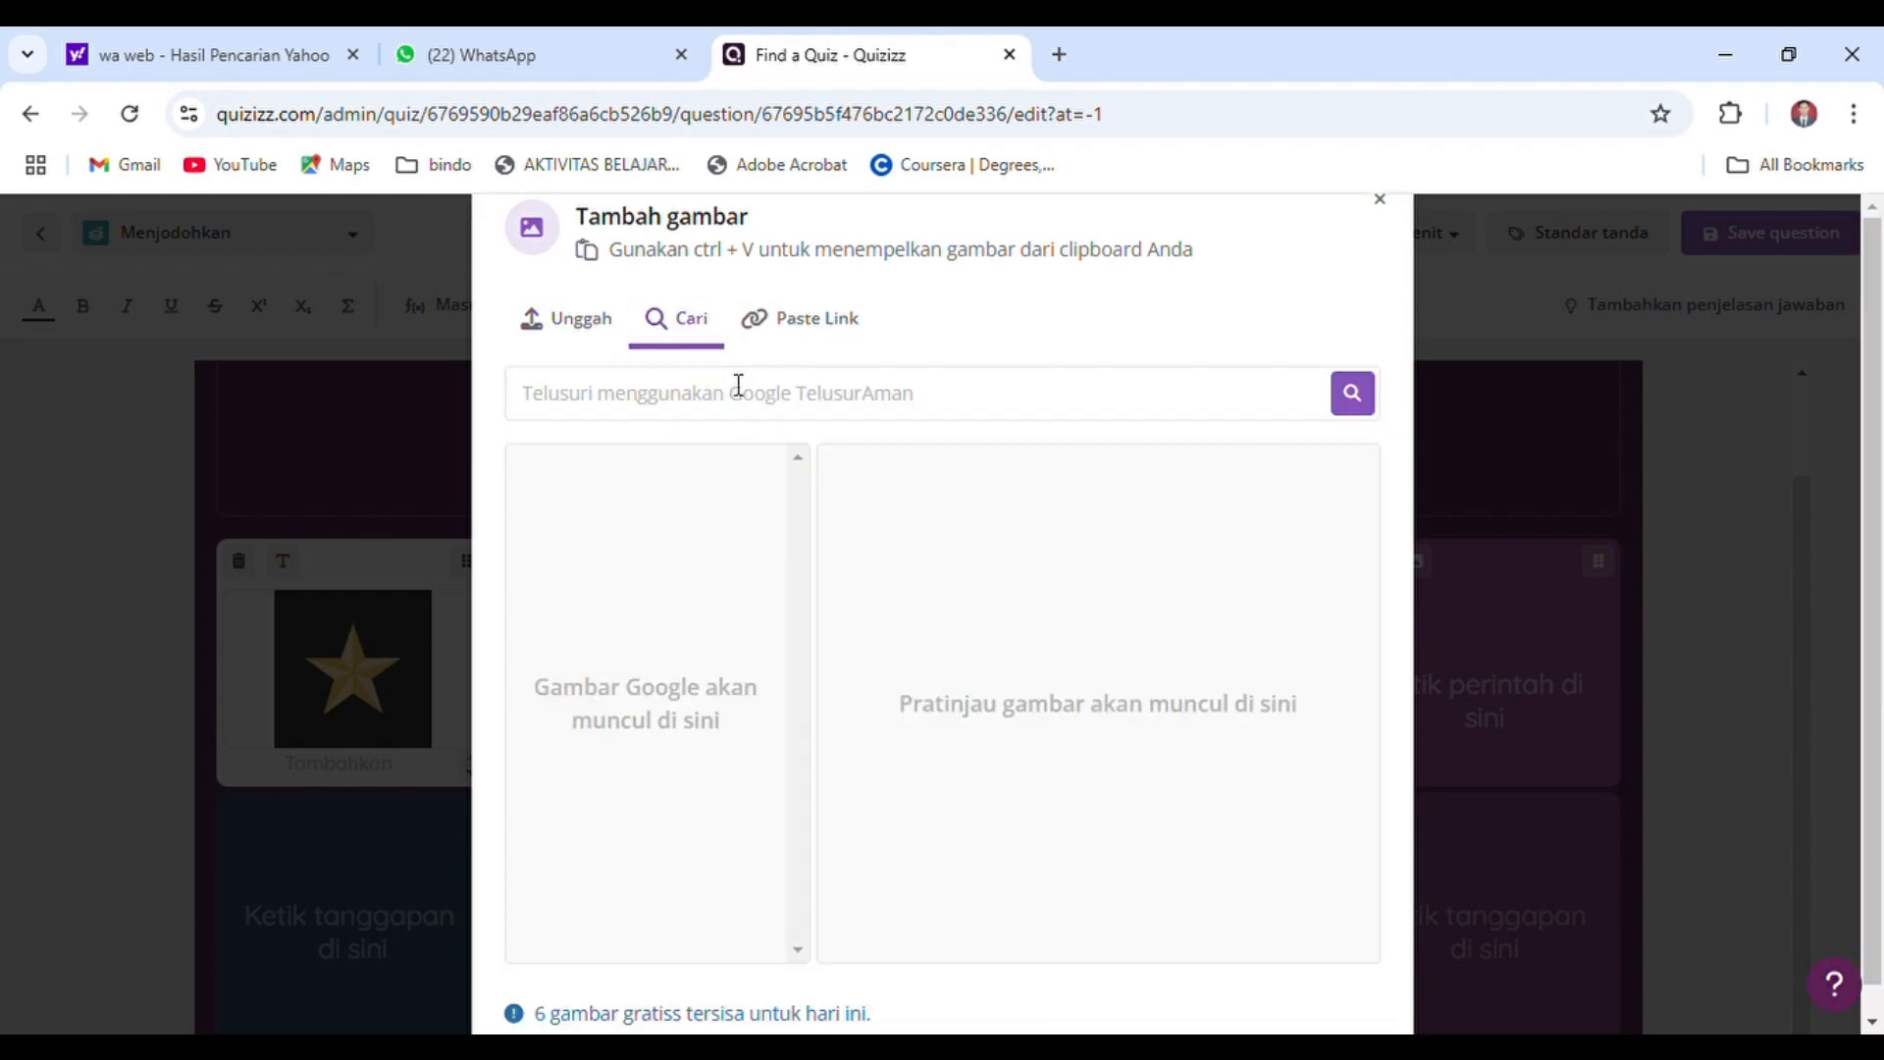
{"action": "type", "text": "lambang sila keempat"}
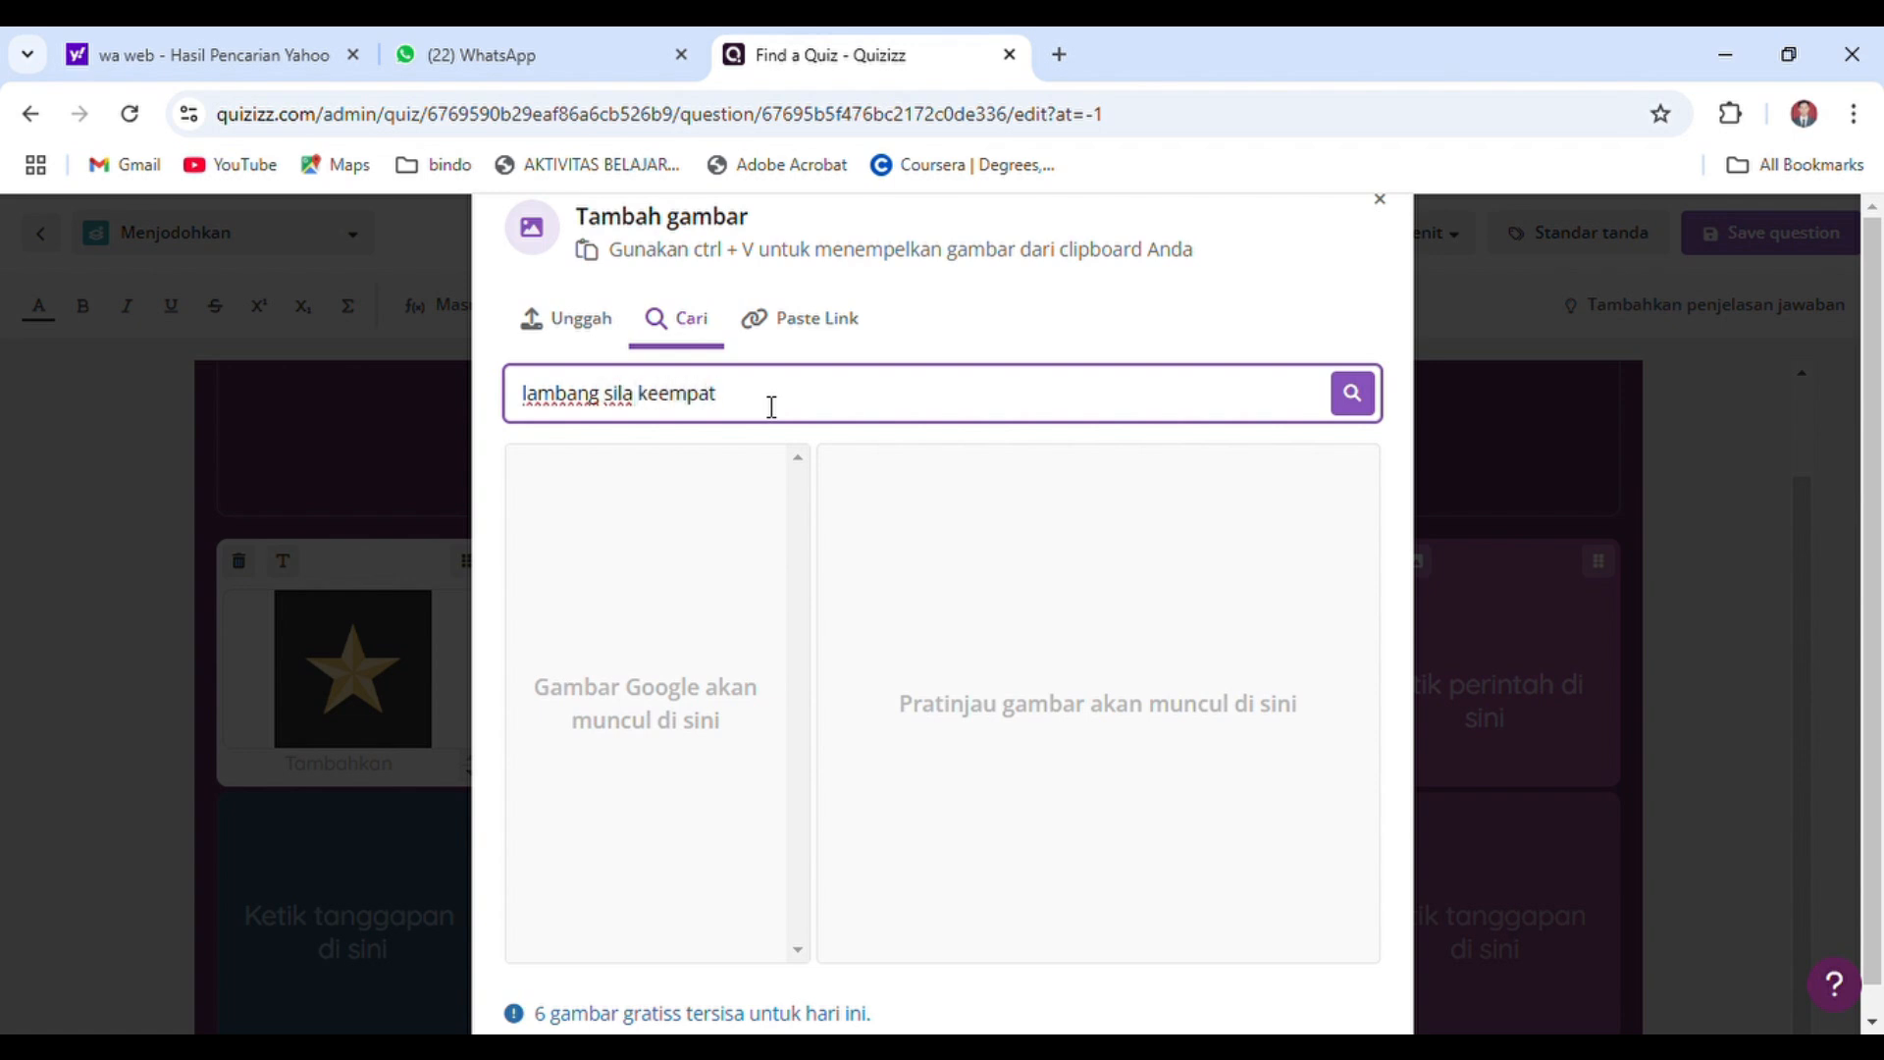
{"action": "key", "text": "Return"}
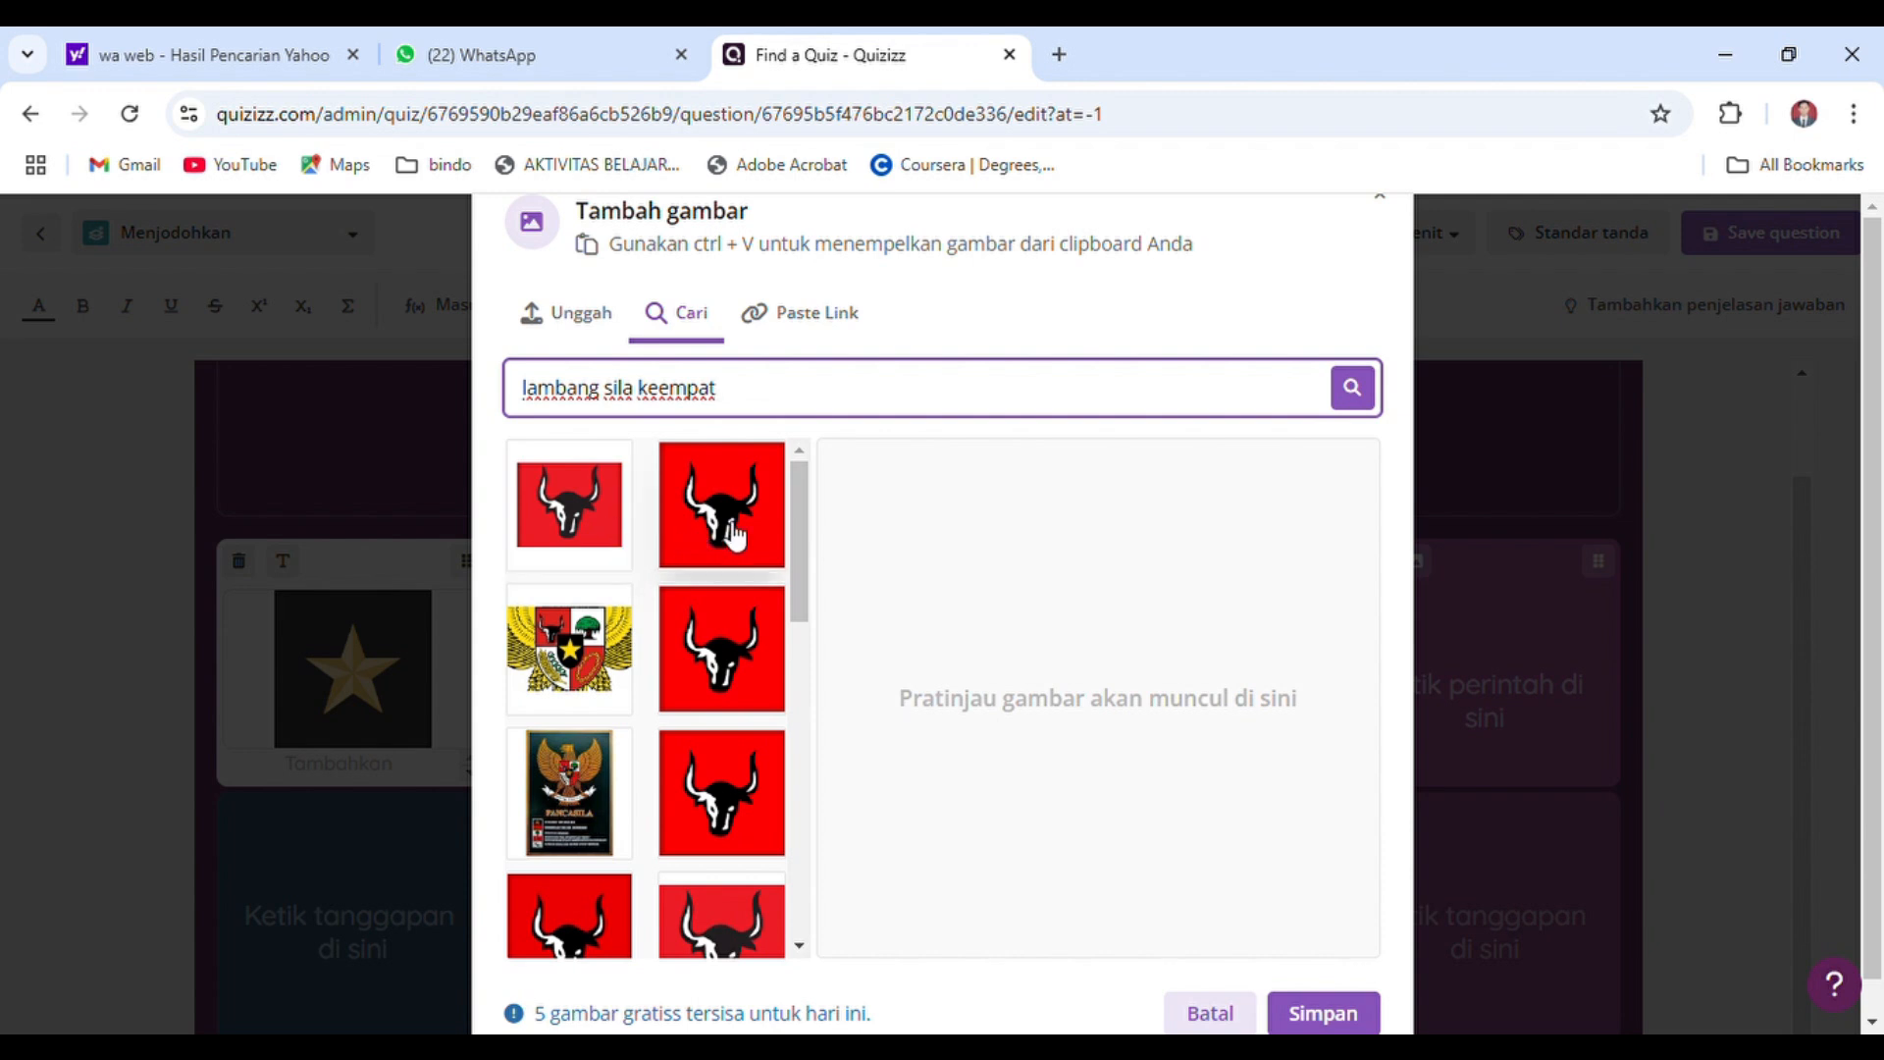
{"action": "left_click", "coordinate": [615, 535]}
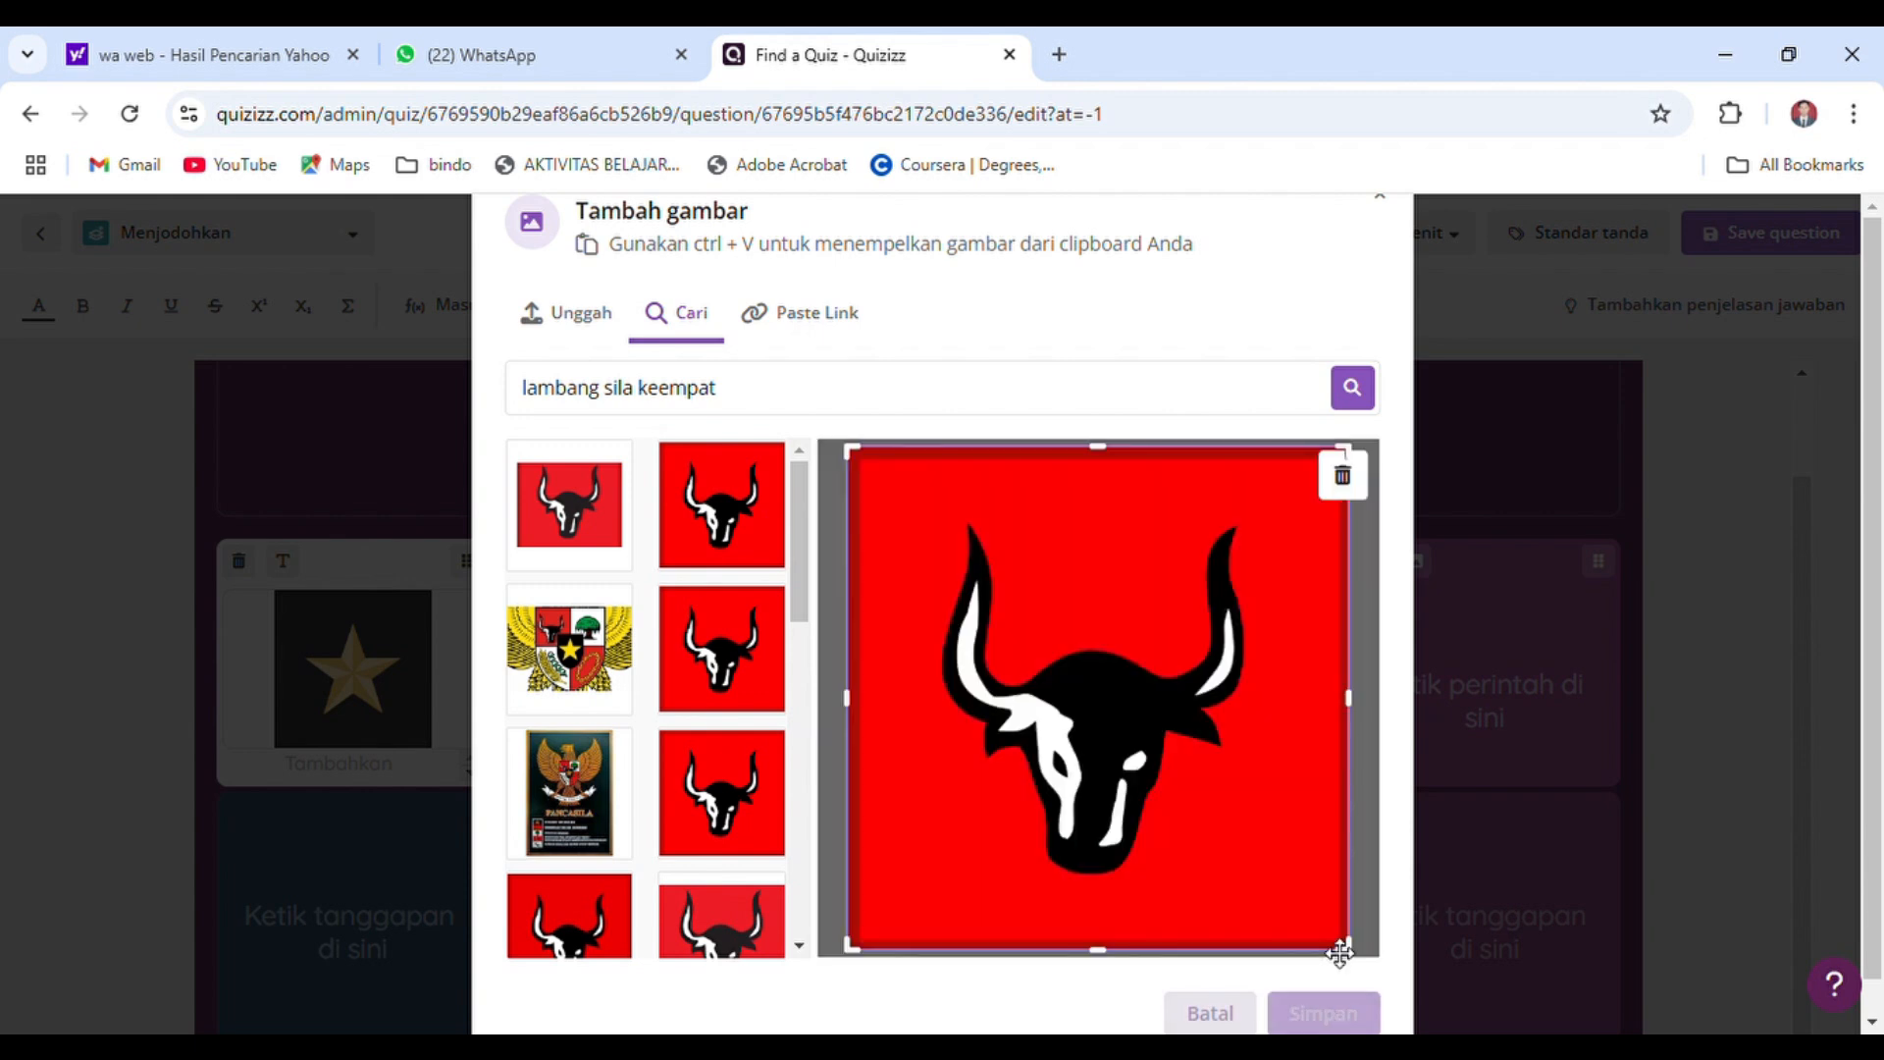
{"action": "left_click", "coordinate": [1349, 1016]}
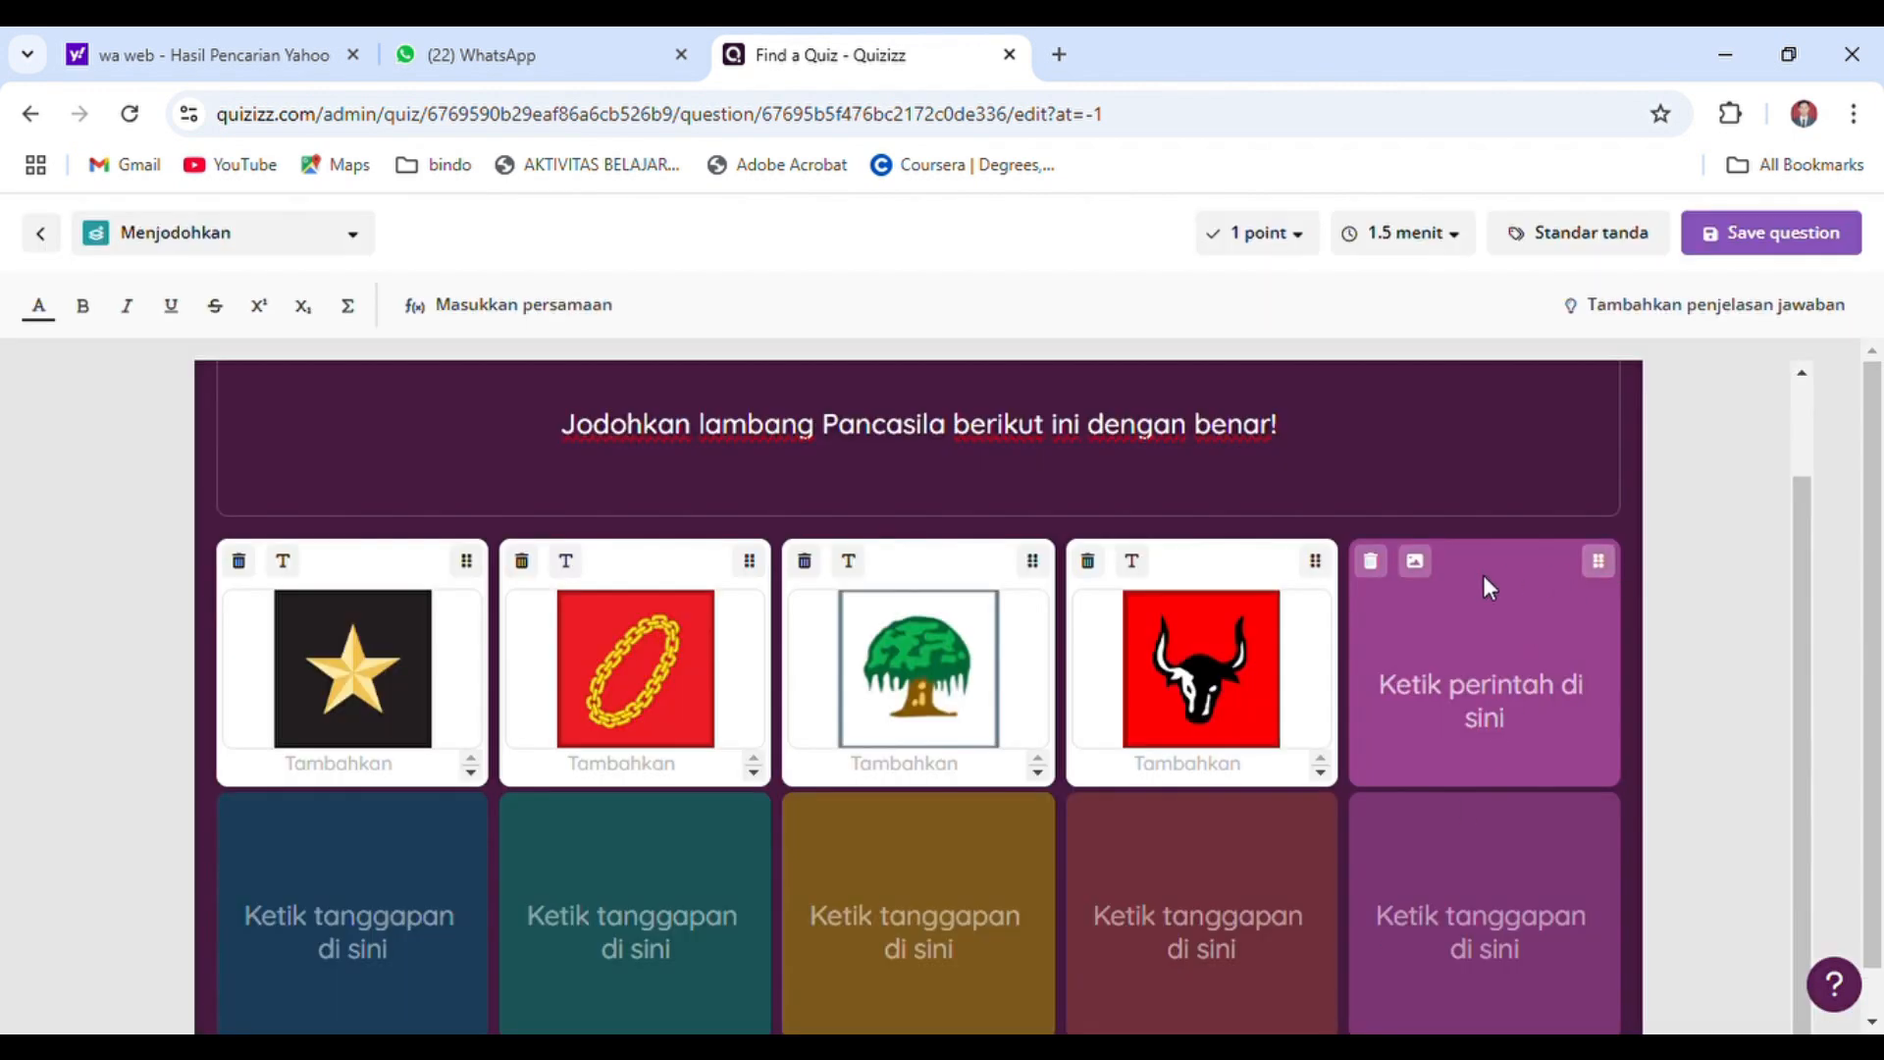
Search for "lambang sila kelima" and insert the framed rice and cotton image, cropped to its frame, as the fifth matching prompt
{"action": "left_click", "coordinate": [1423, 568]}
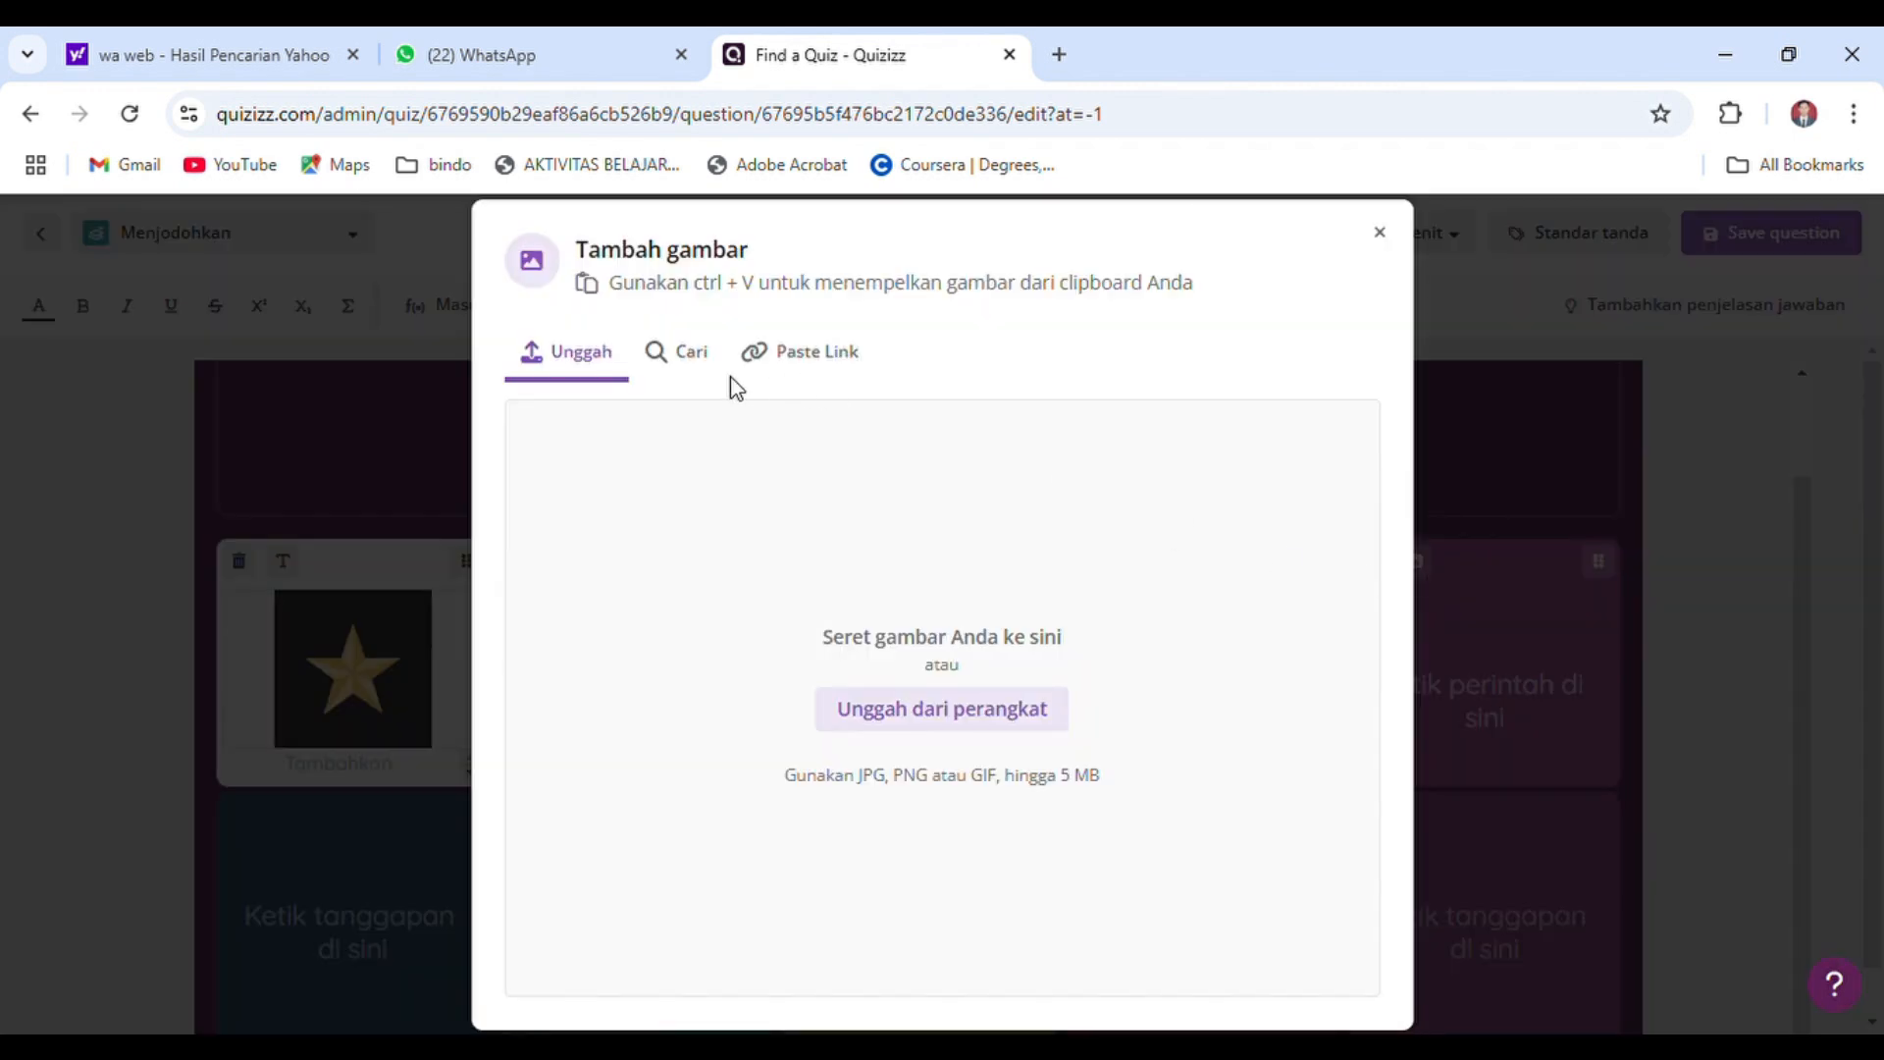
{"action": "left_click", "coordinate": [689, 355]}
{"action": "left_click", "coordinate": [841, 415]}
{"action": "type", "text": "lambang sila "}
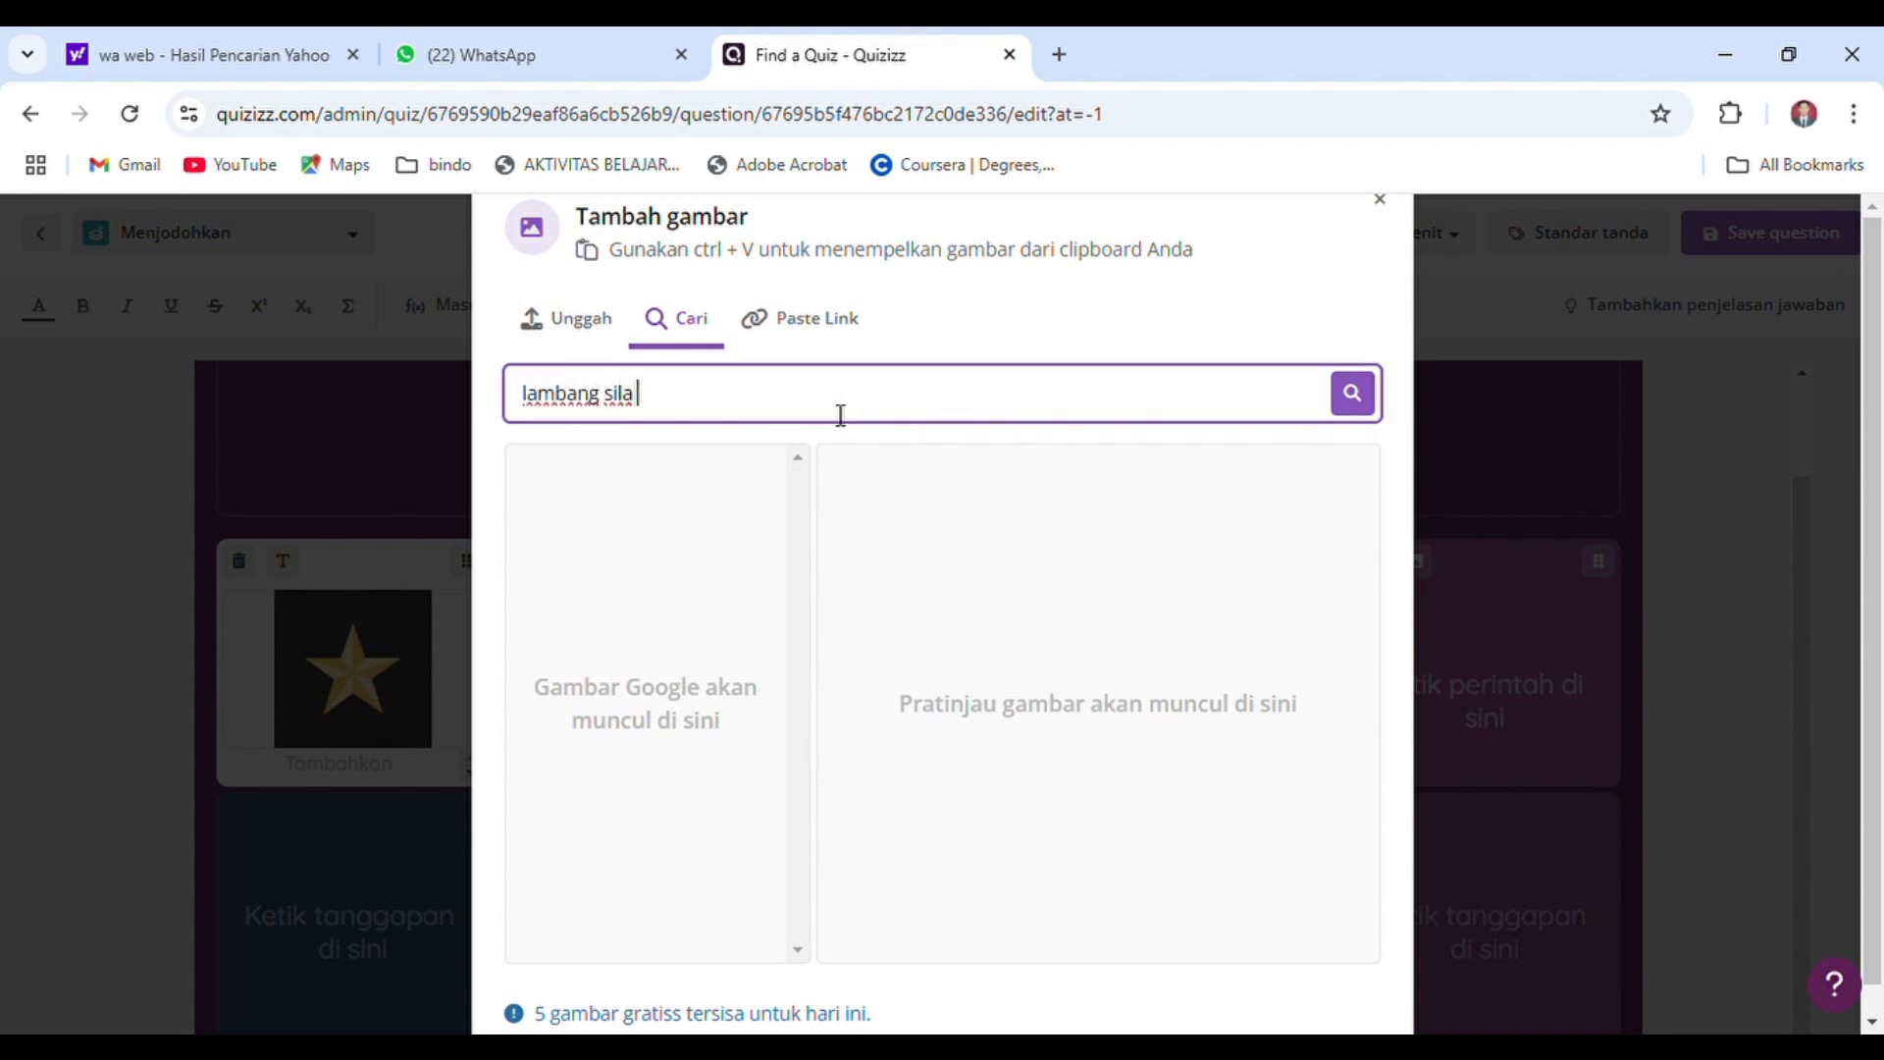
{"action": "type", "text": "kelima"}
{"action": "key", "text": "Return"}
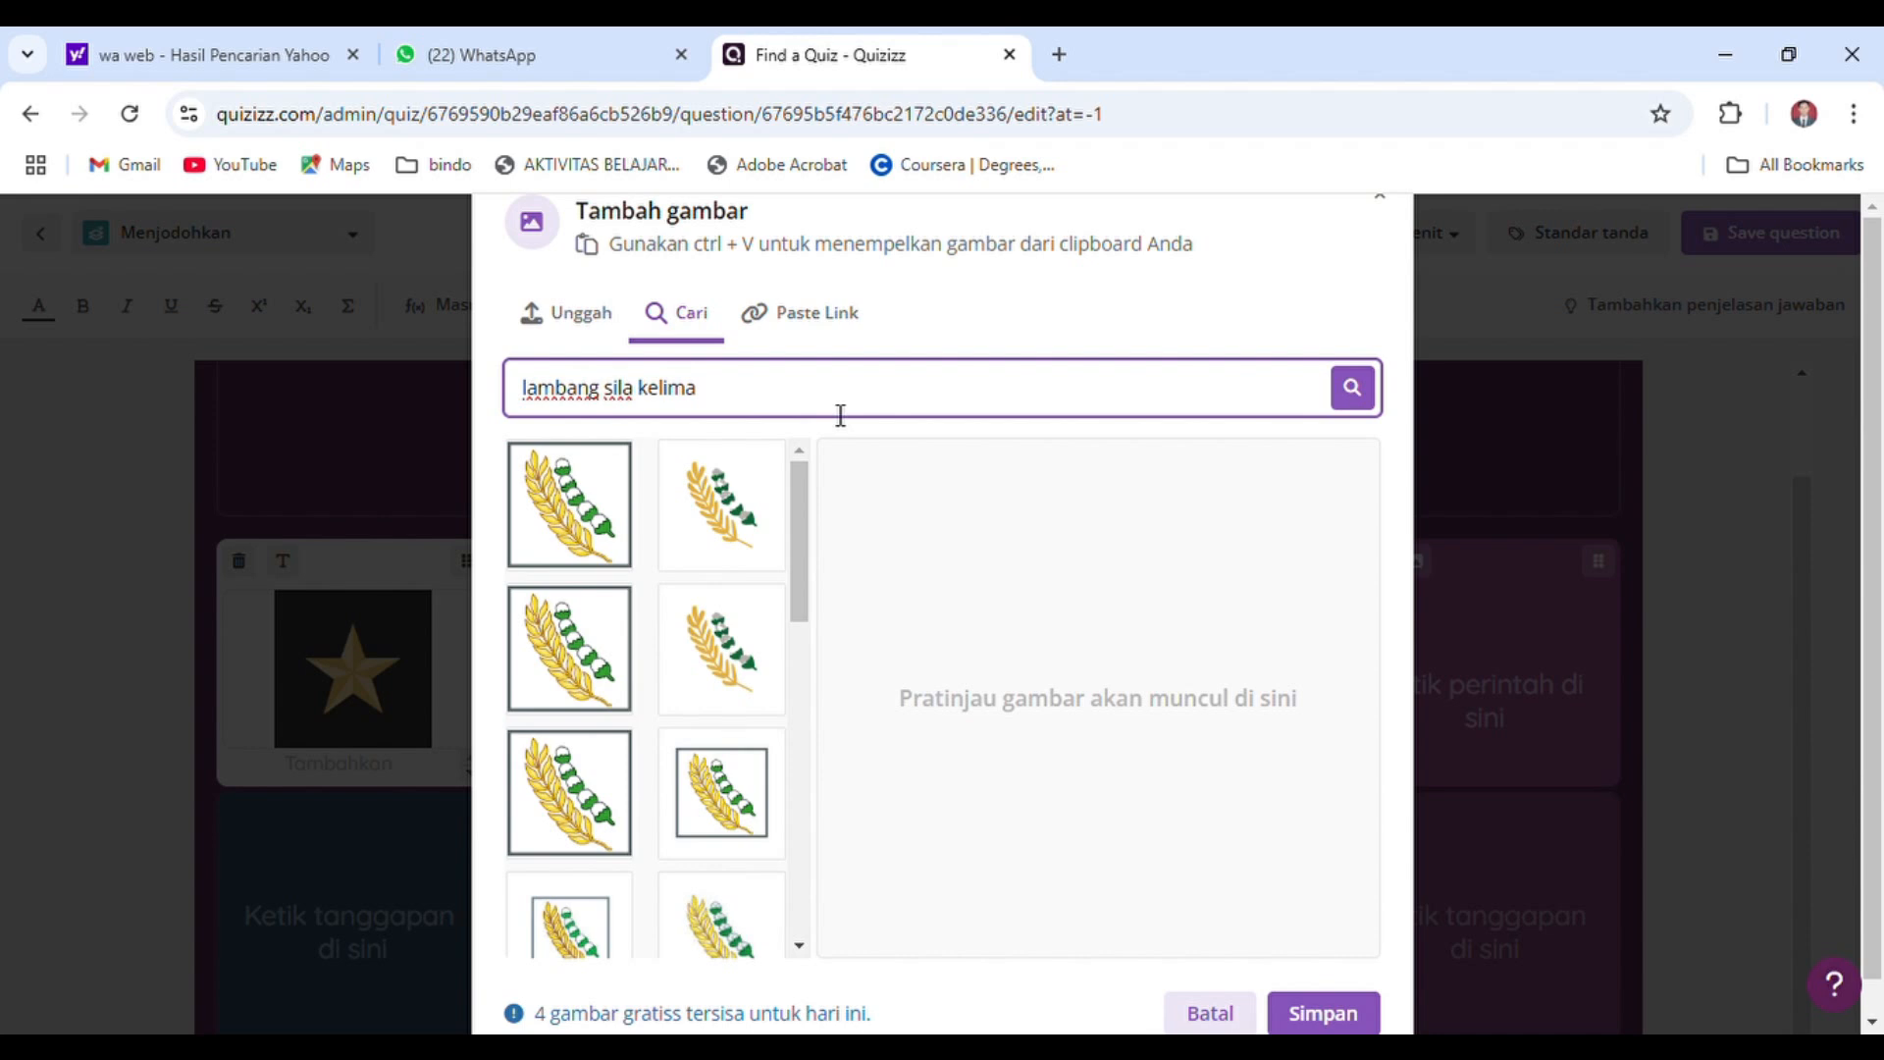
{"action": "left_click", "coordinate": [714, 518]}
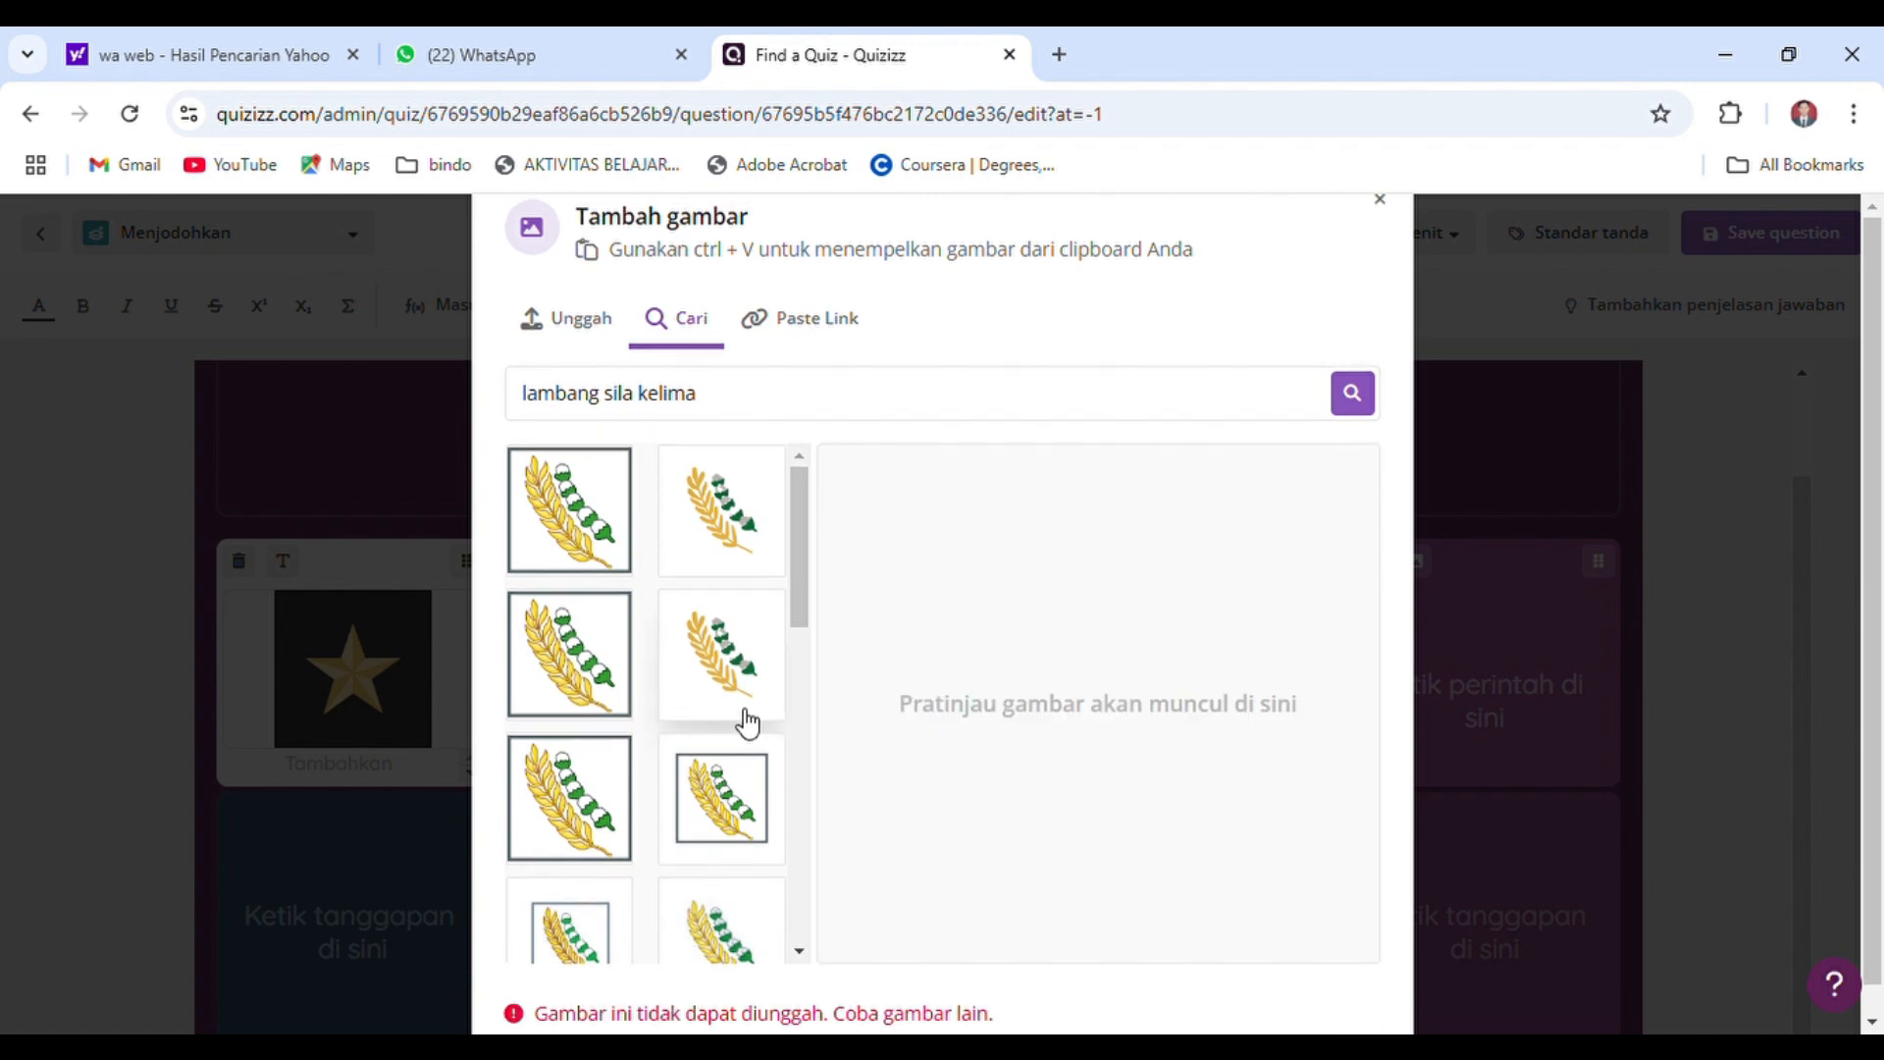
{"action": "left_click", "coordinate": [726, 785]}
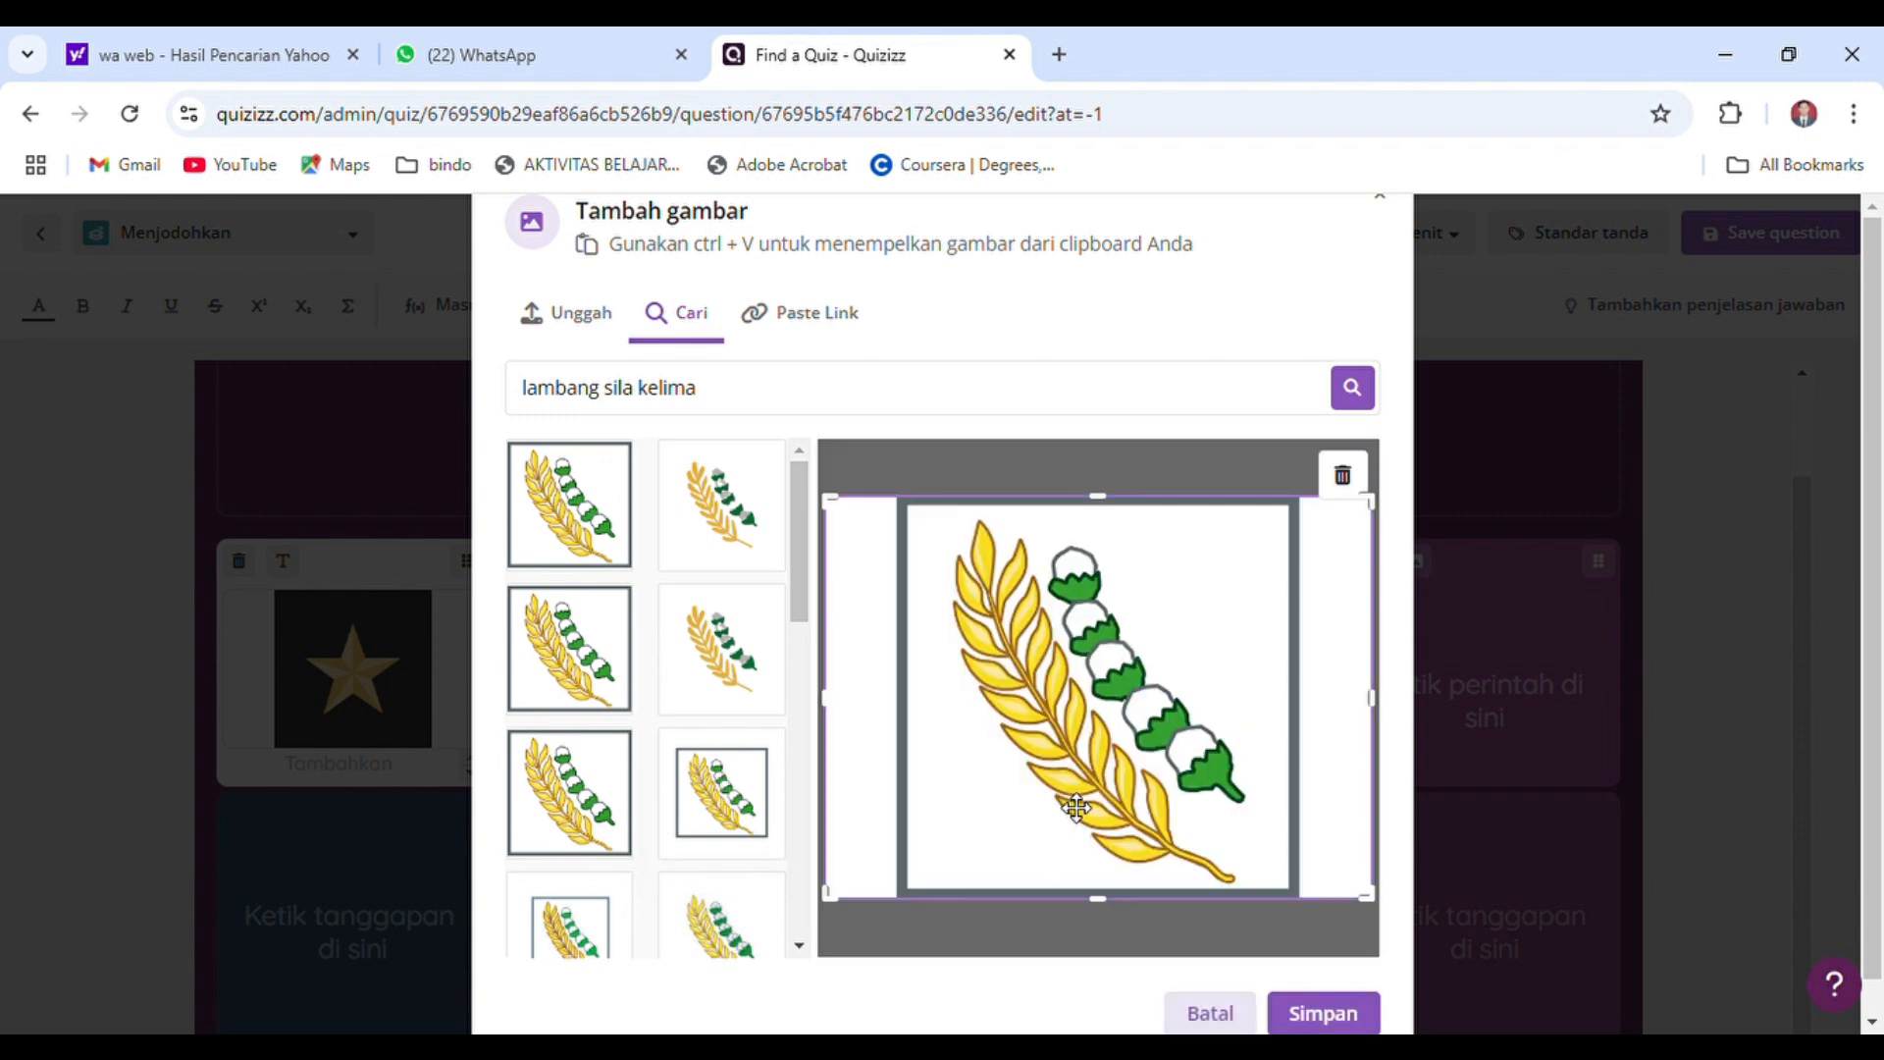
{"action": "left_click_drag", "start_coordinate": [839, 701], "coordinate": [910, 696]}
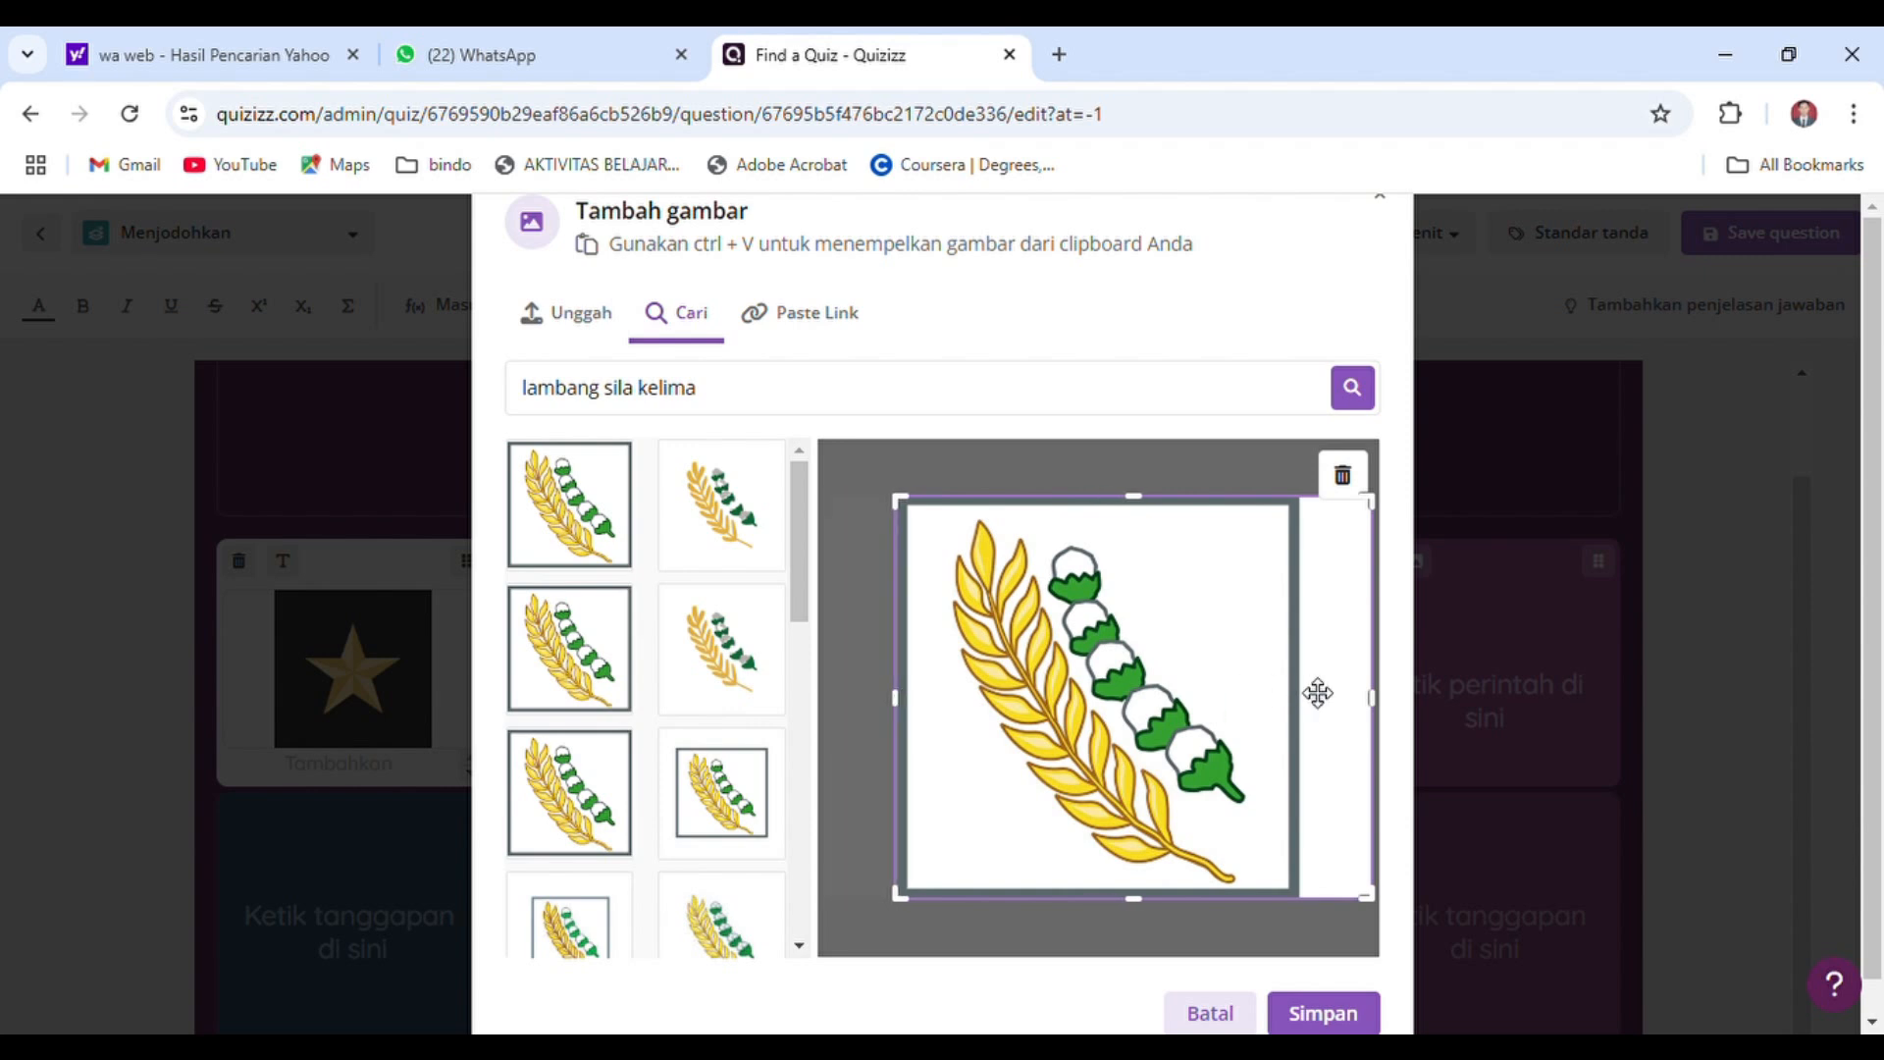
{"action": "left_click_drag", "start_coordinate": [1382, 701], "coordinate": [1312, 700]}
{"action": "left_click", "coordinate": [1325, 1012]}
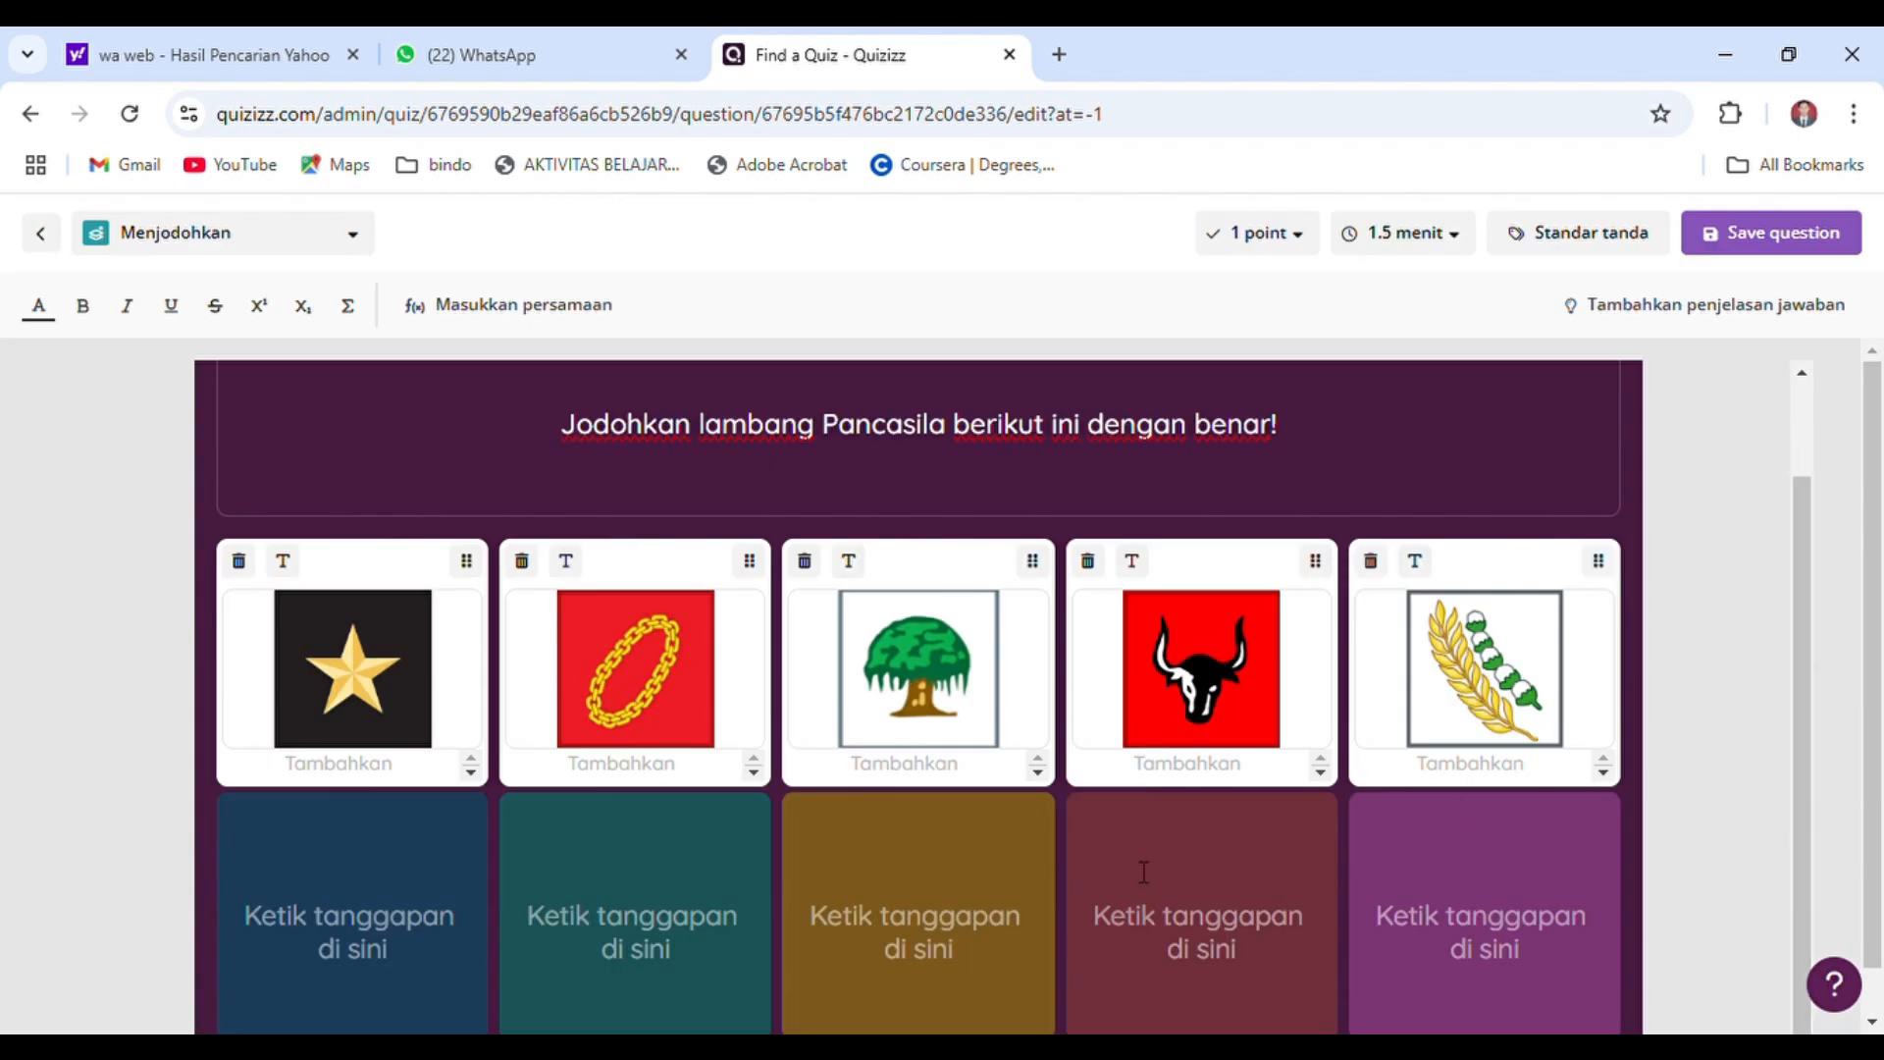
Enter "Sila pertama" as the response for the star and "Sila kedua" as the response for the chain
{"action": "left_click", "coordinate": [379, 936]}
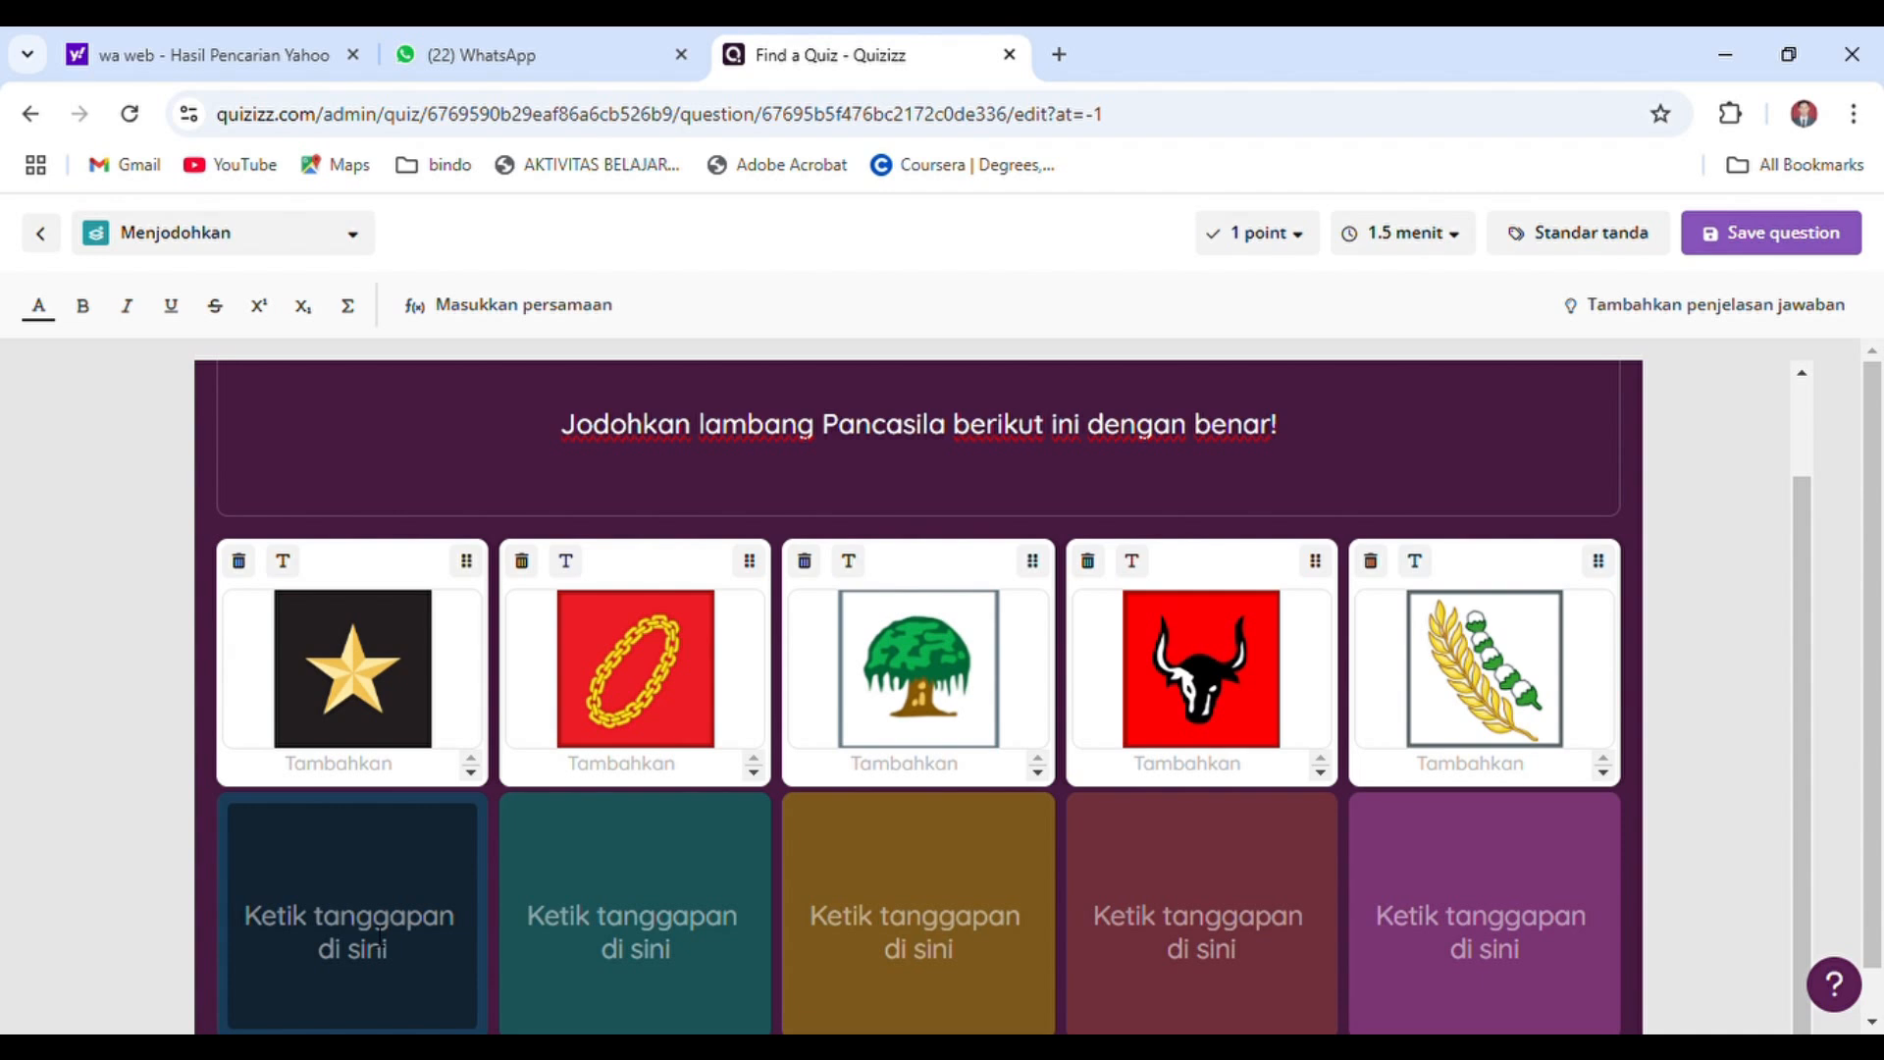
{"action": "type", "text": "Sila pertama"}
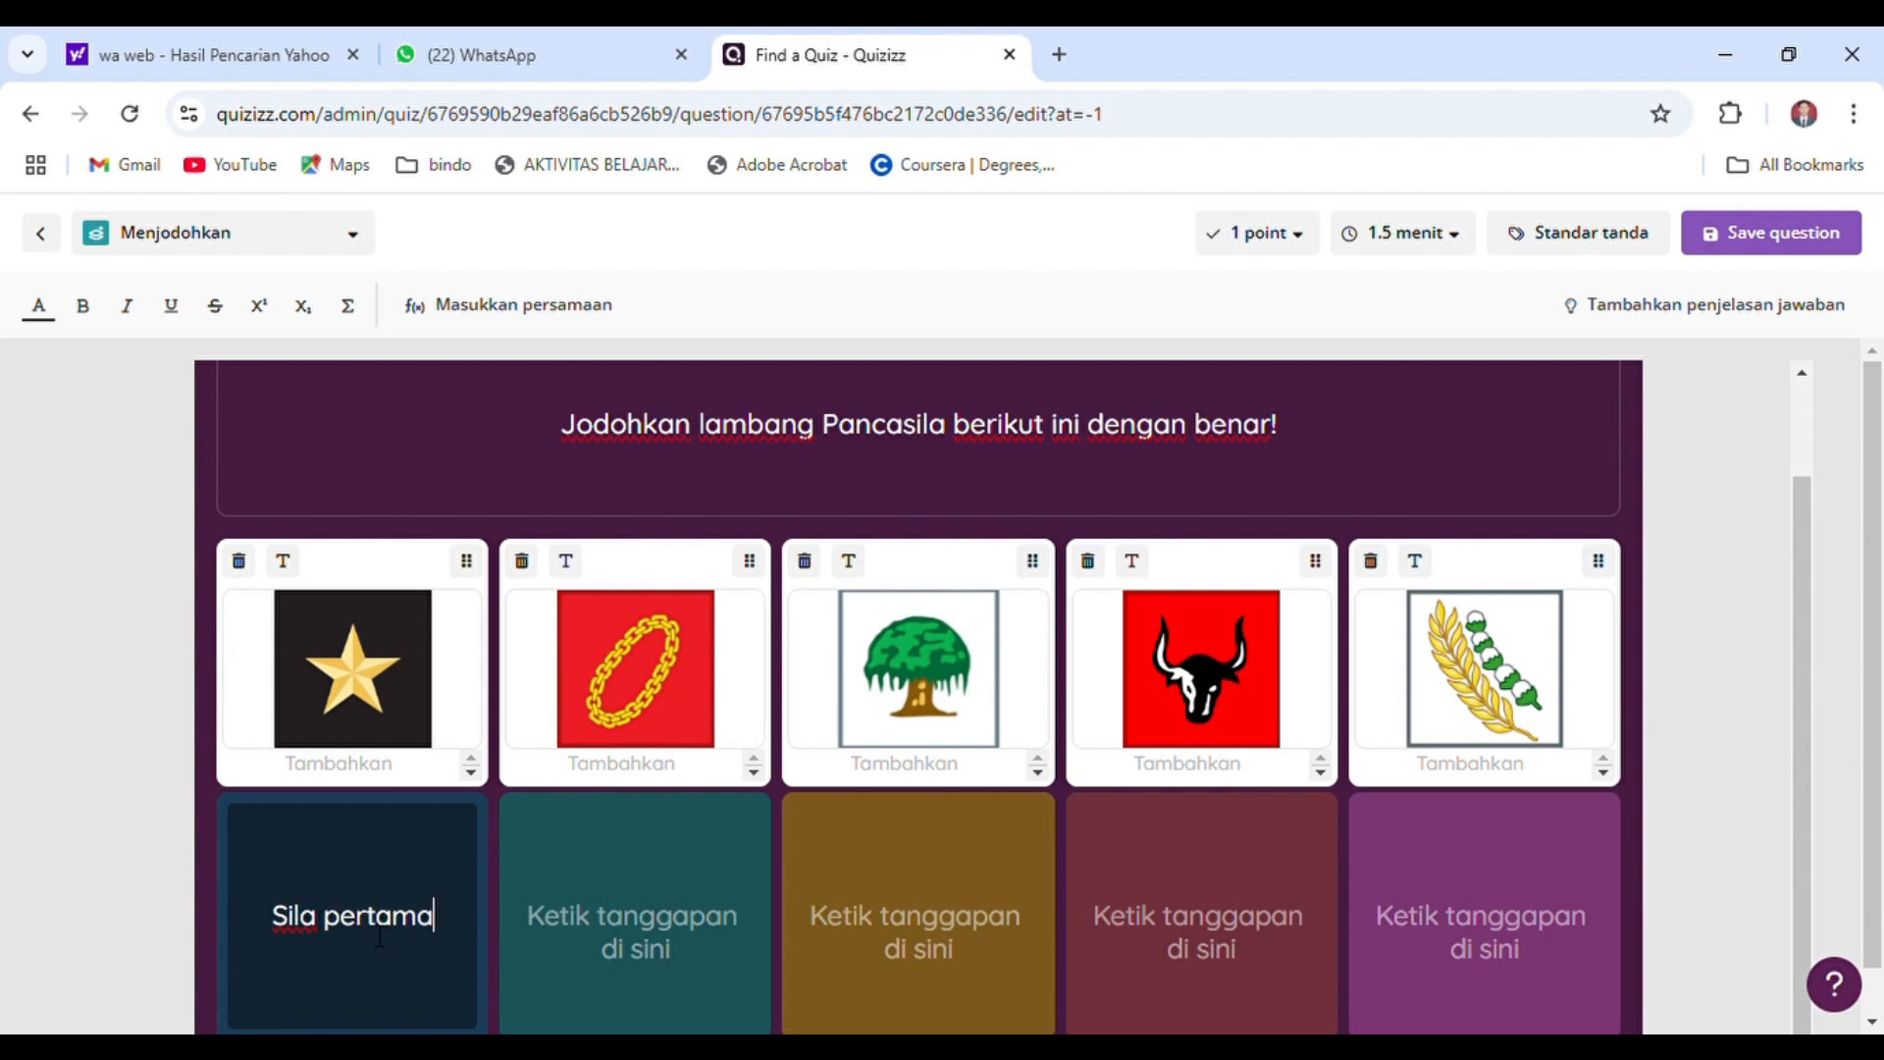
{"action": "key", "text": "Tab"}
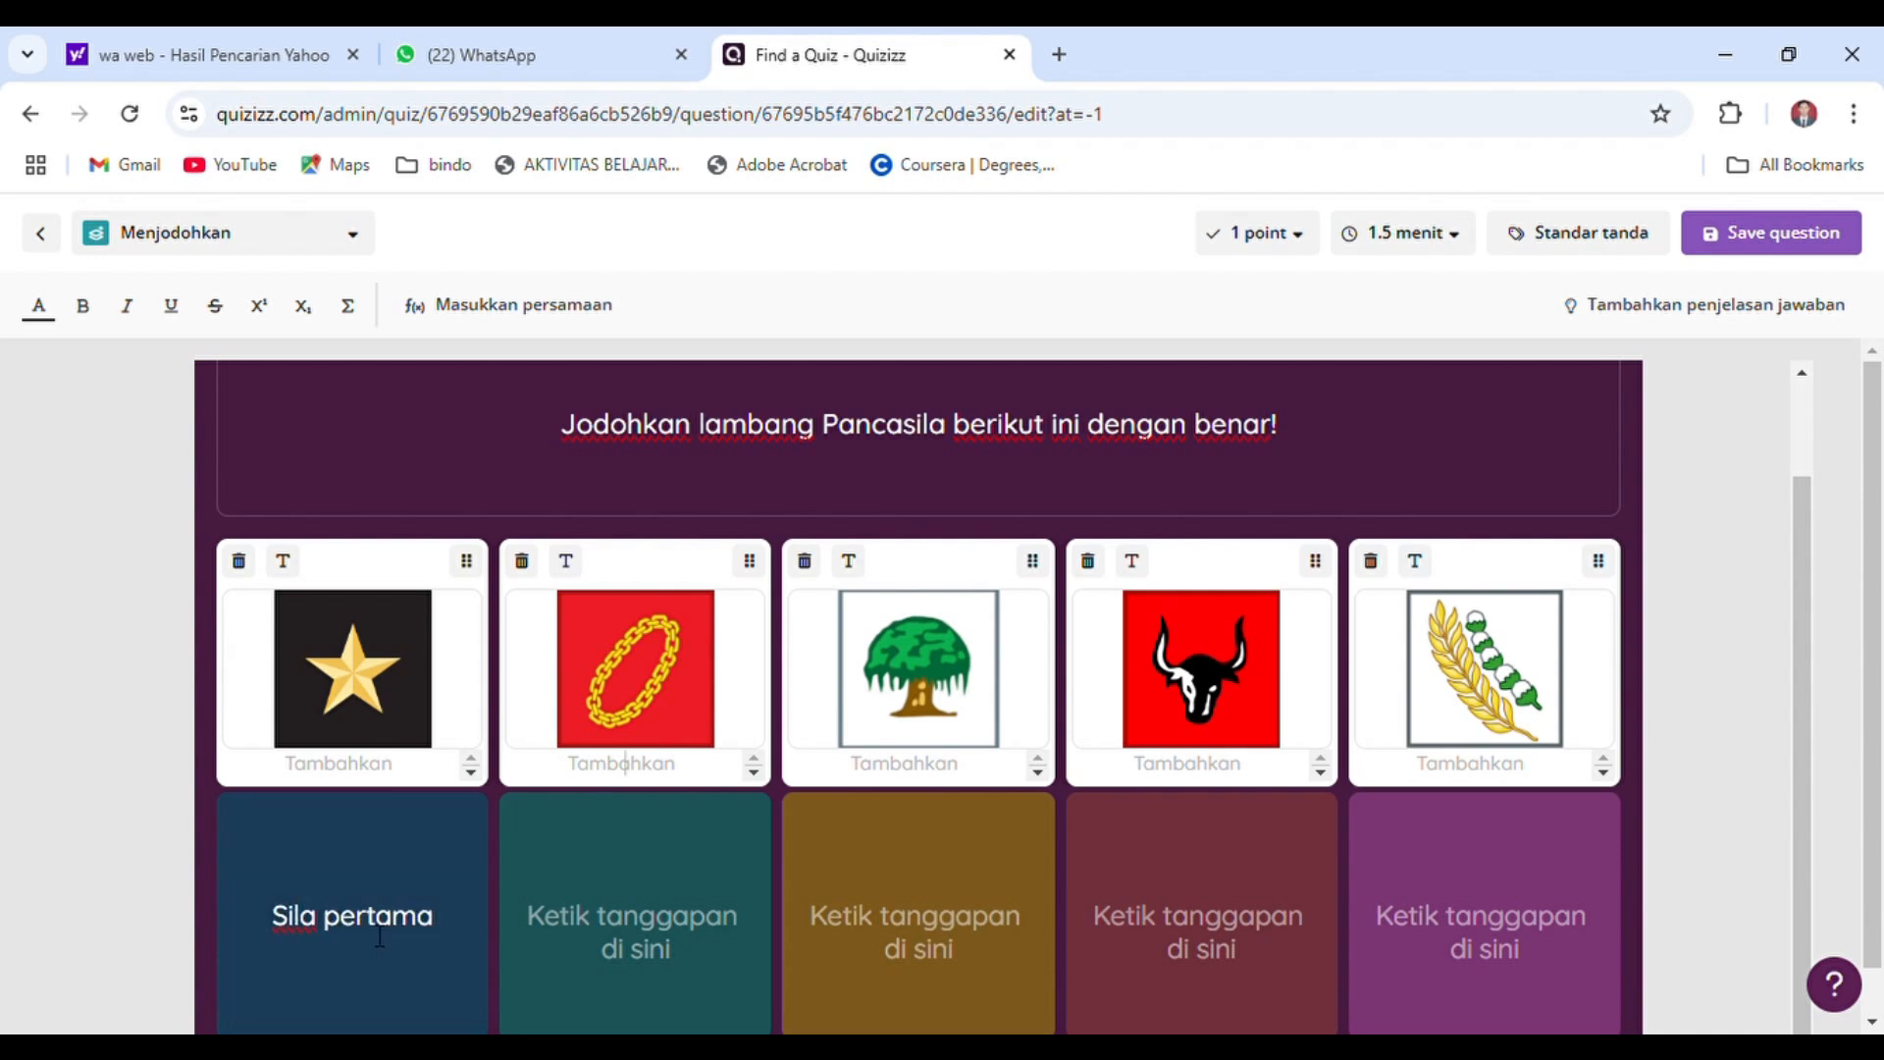
{"action": "left_click", "coordinate": [628, 923]}
{"action": "type", "text": "S"}
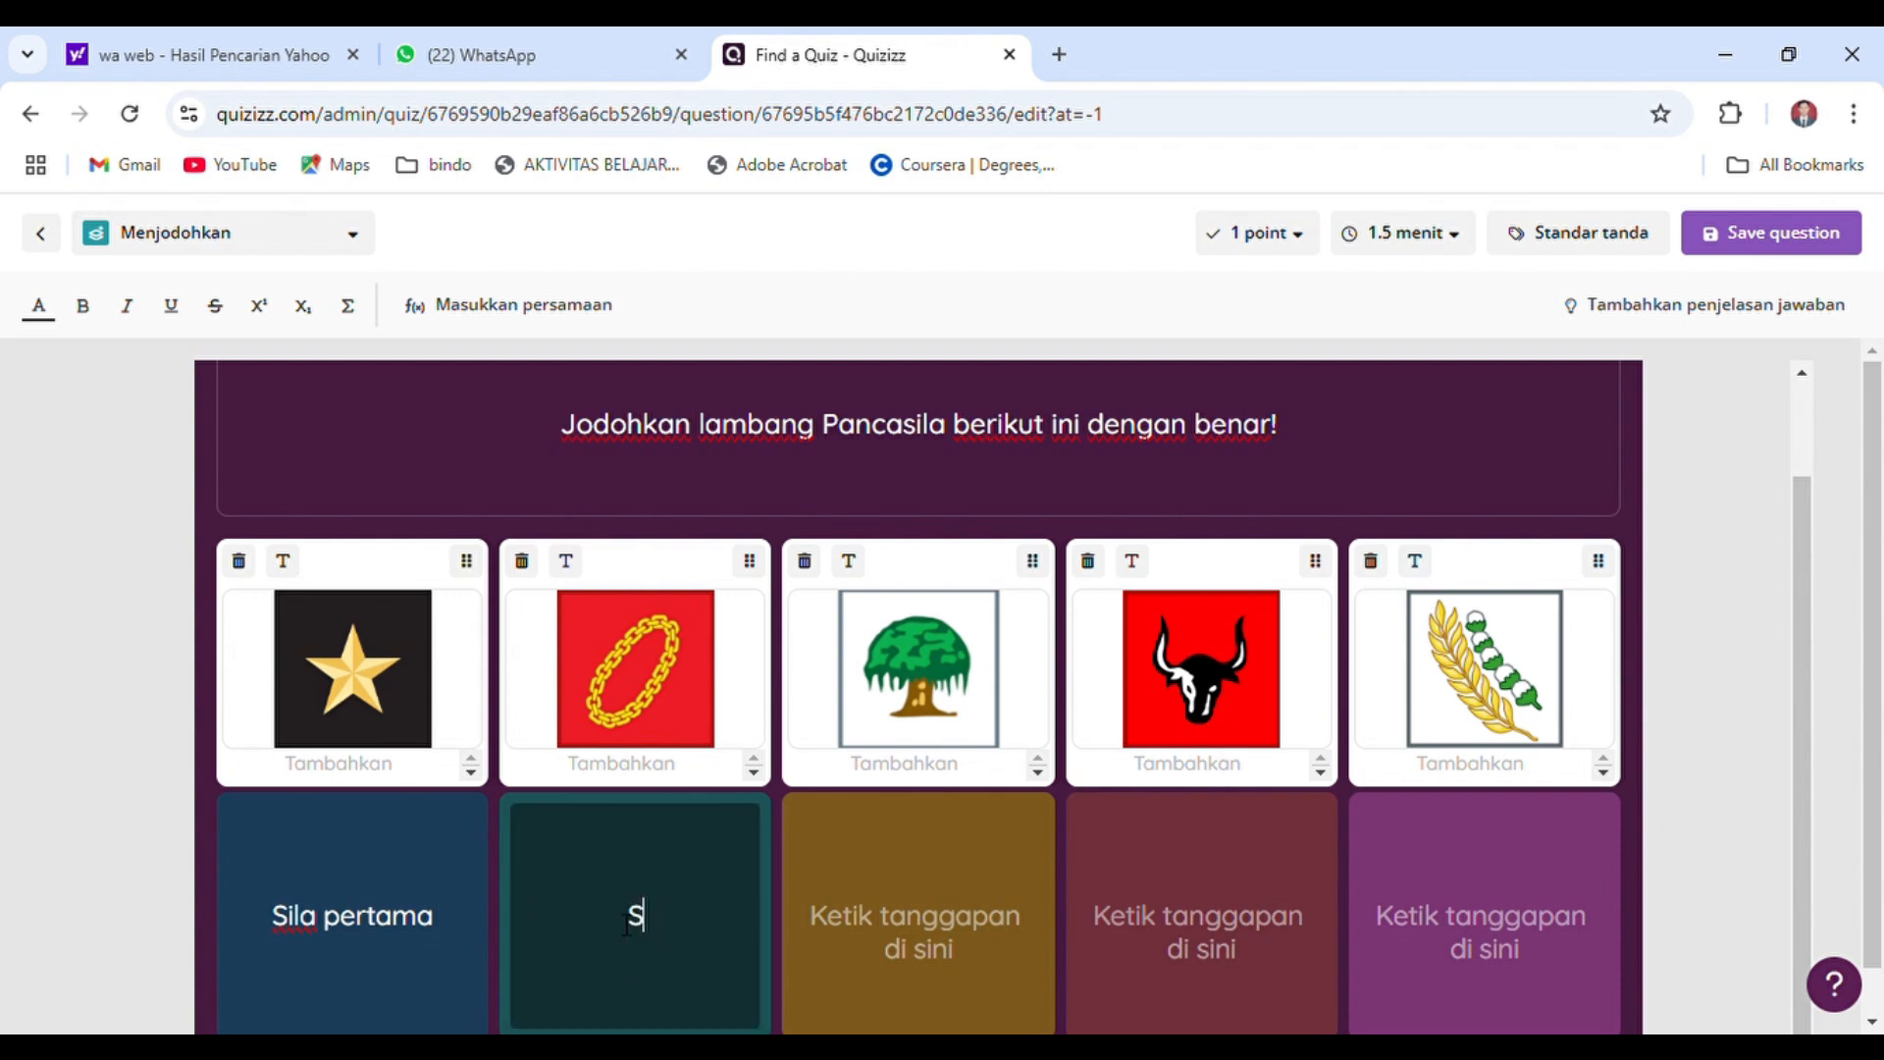
{"action": "type", "text": "ila kedua"}
{"action": "key", "text": "Tab"}
Enter the responses "Sila ketiga" for the tree, "Sila keempat" for the bull and "Sila kelima" for the rice and cotton
{"action": "left_click", "coordinate": [896, 950]}
{"action": "type", "text": "Sila ketiga"}
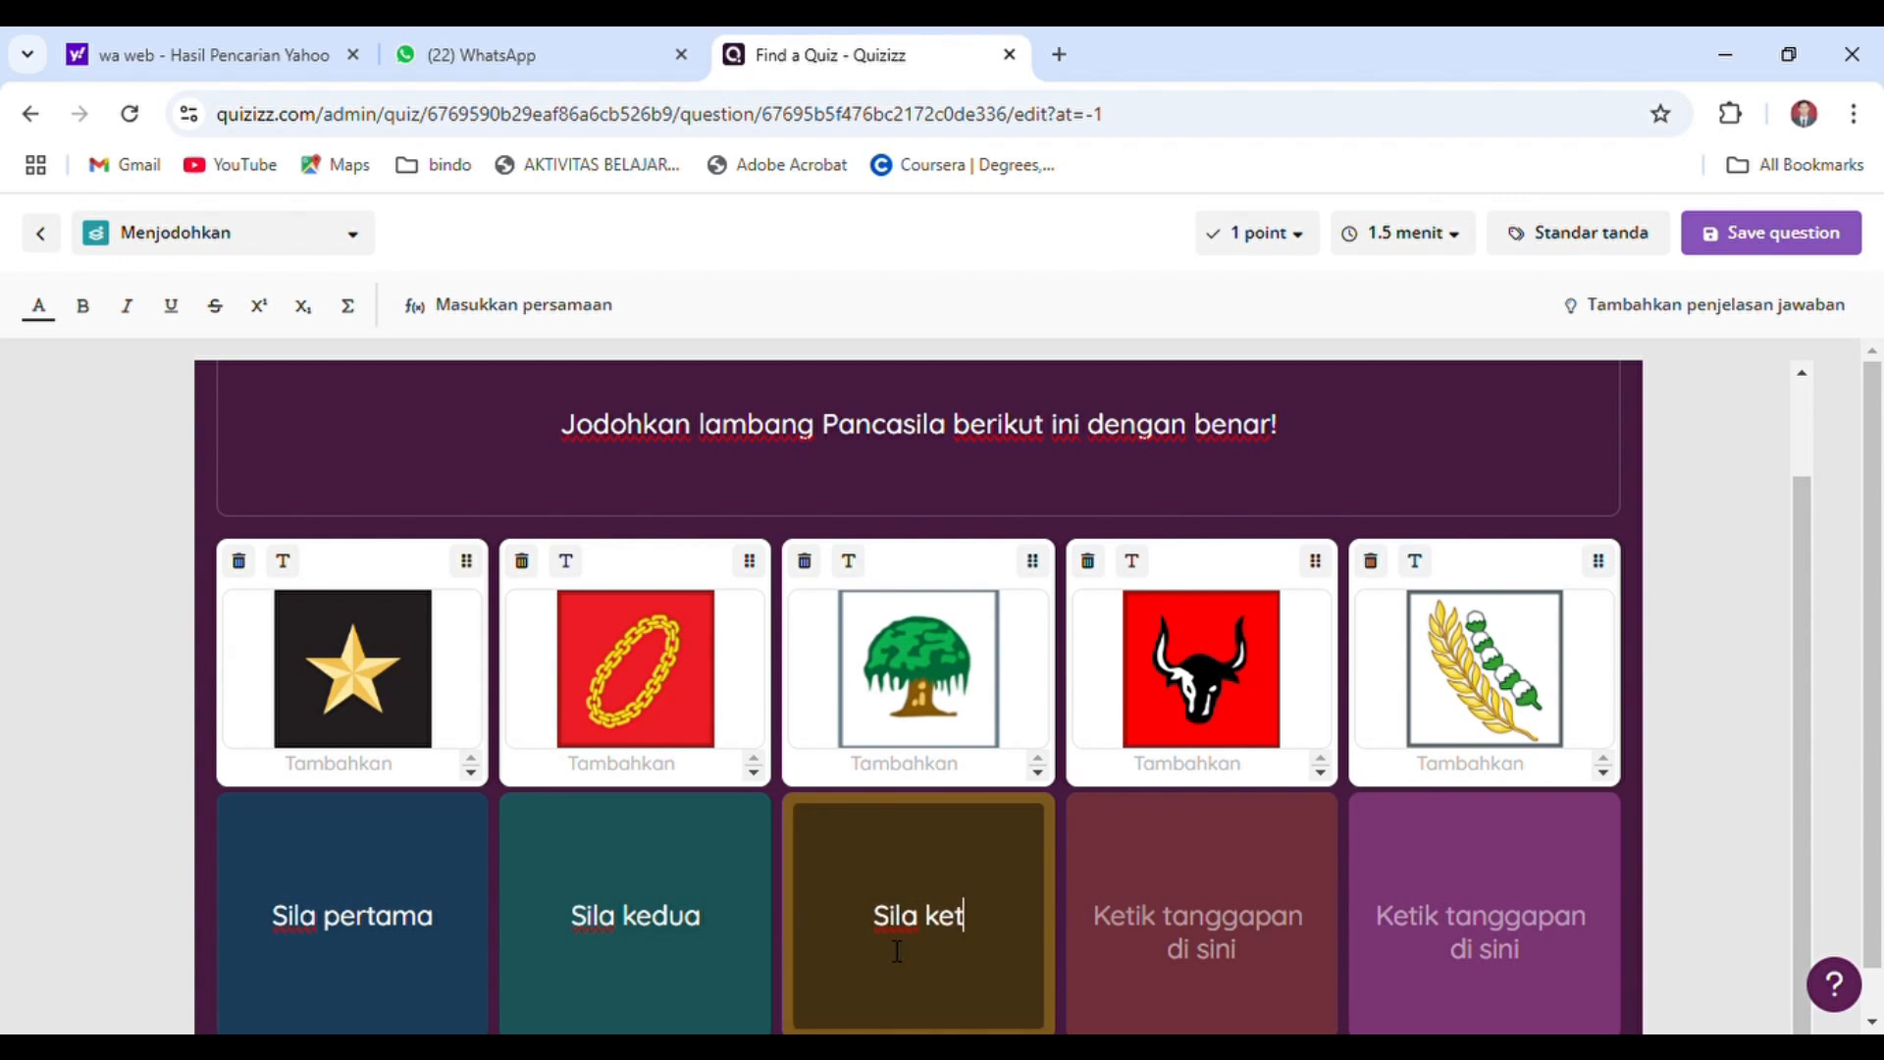
{"action": "key", "text": "Tab"}
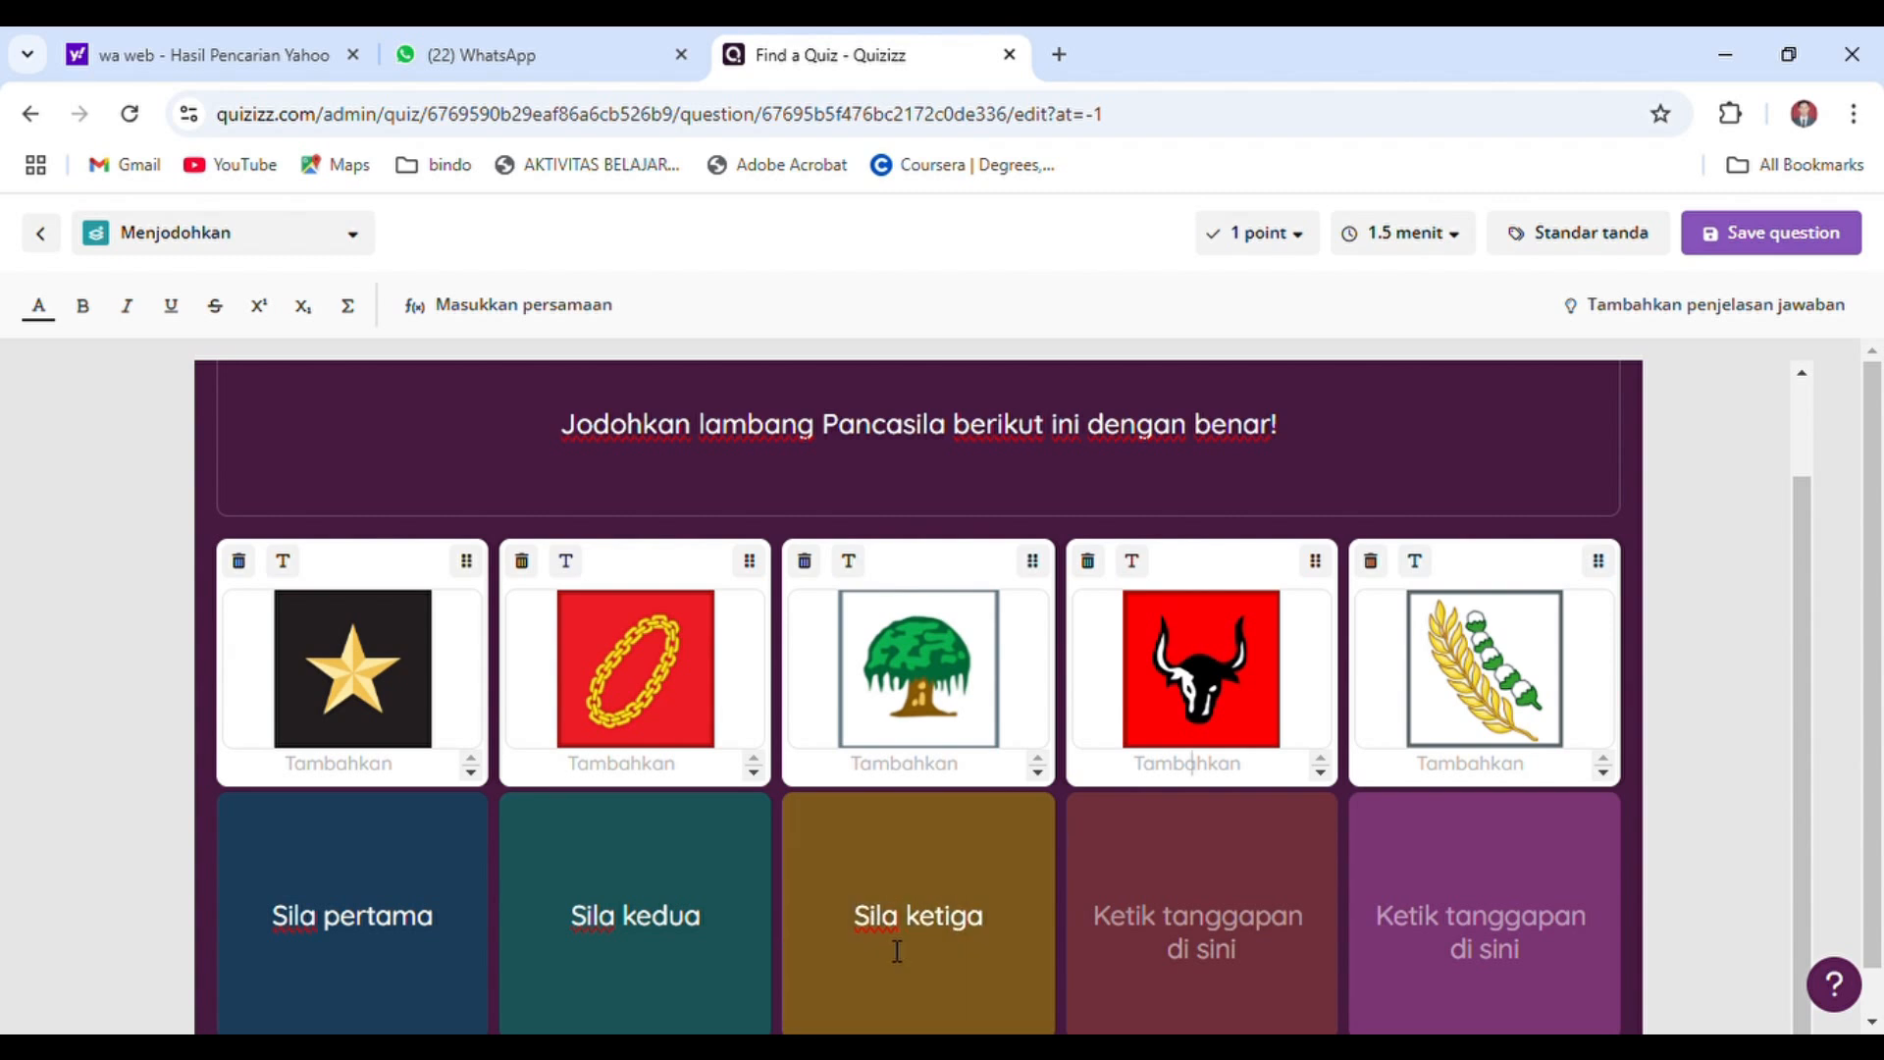
{"action": "left_click", "coordinate": [1186, 959]}
{"action": "type", "text": "Sila keempat"}
{"action": "key", "text": "Tab"}
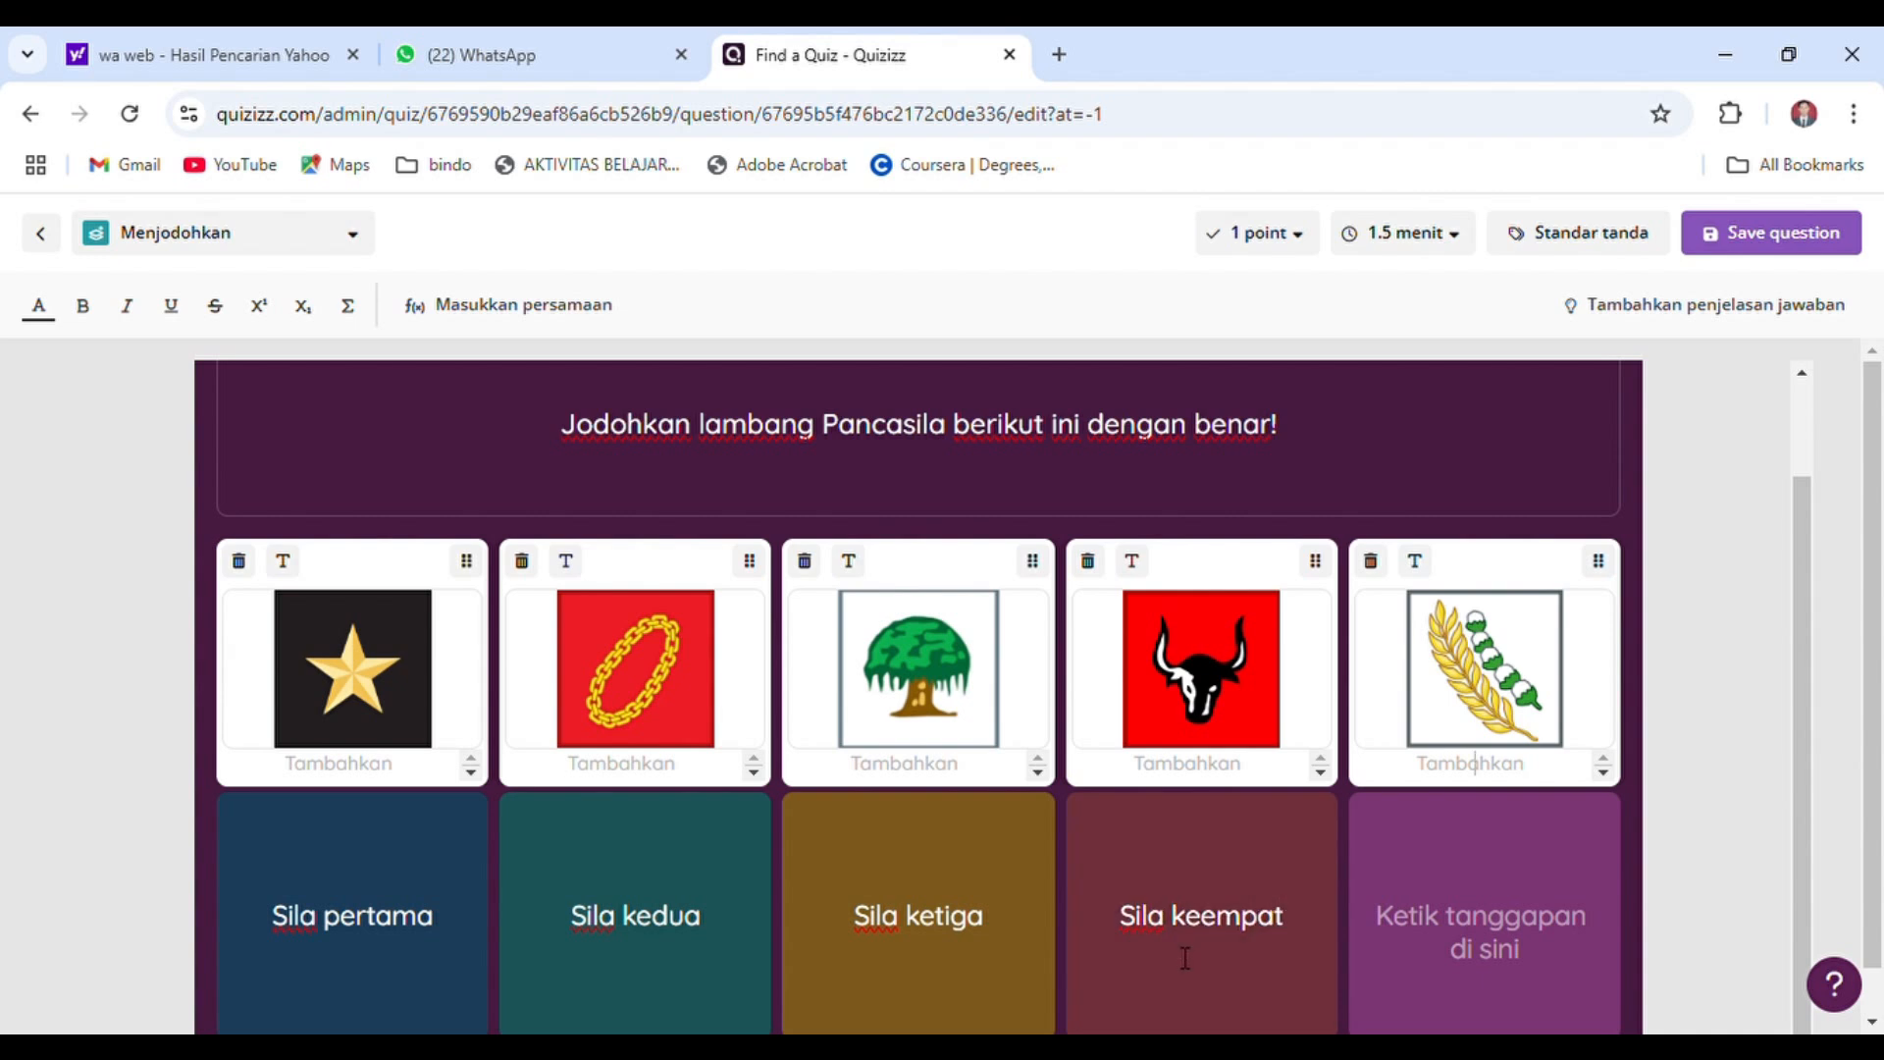
{"action": "left_click", "coordinate": [1533, 953]}
{"action": "type", "text": "S"}
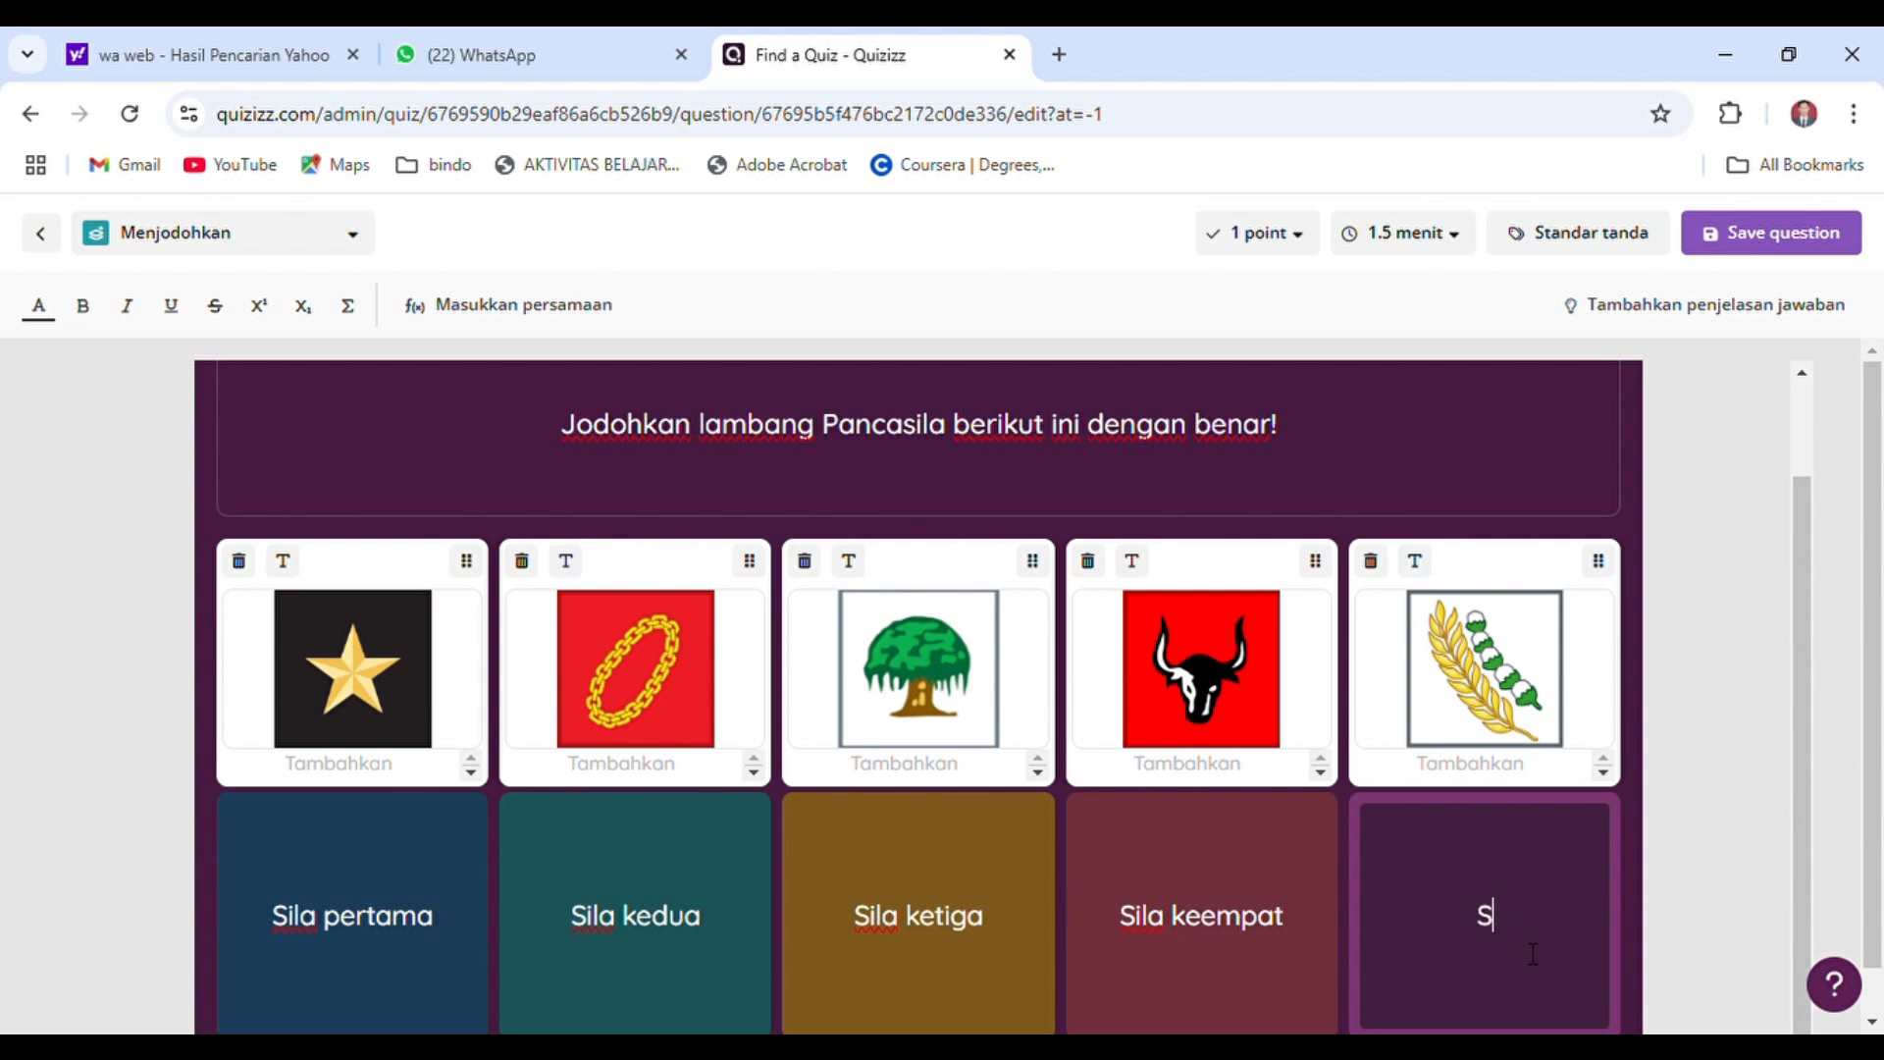
{"action": "type", "text": "ila kelima"}
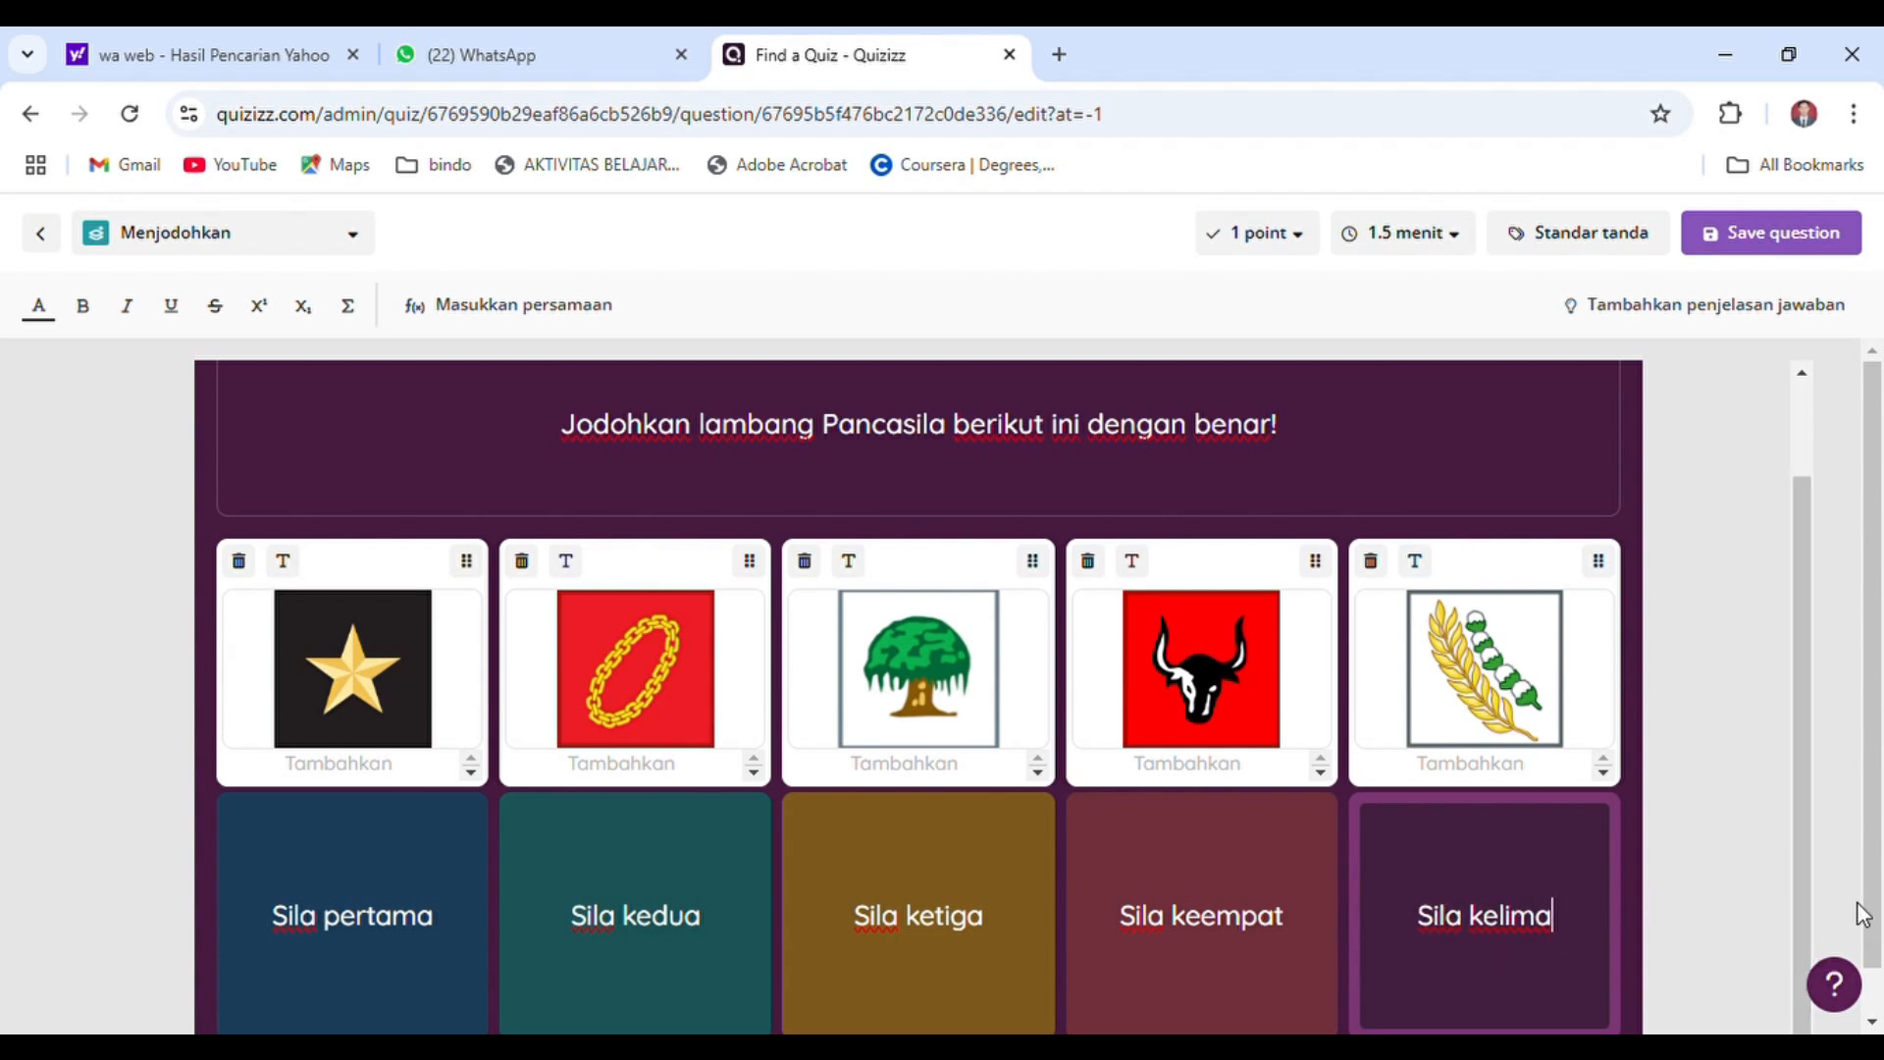
Give the matching question 5 points and save it
{"action": "left_click", "coordinate": [1872, 1022]}
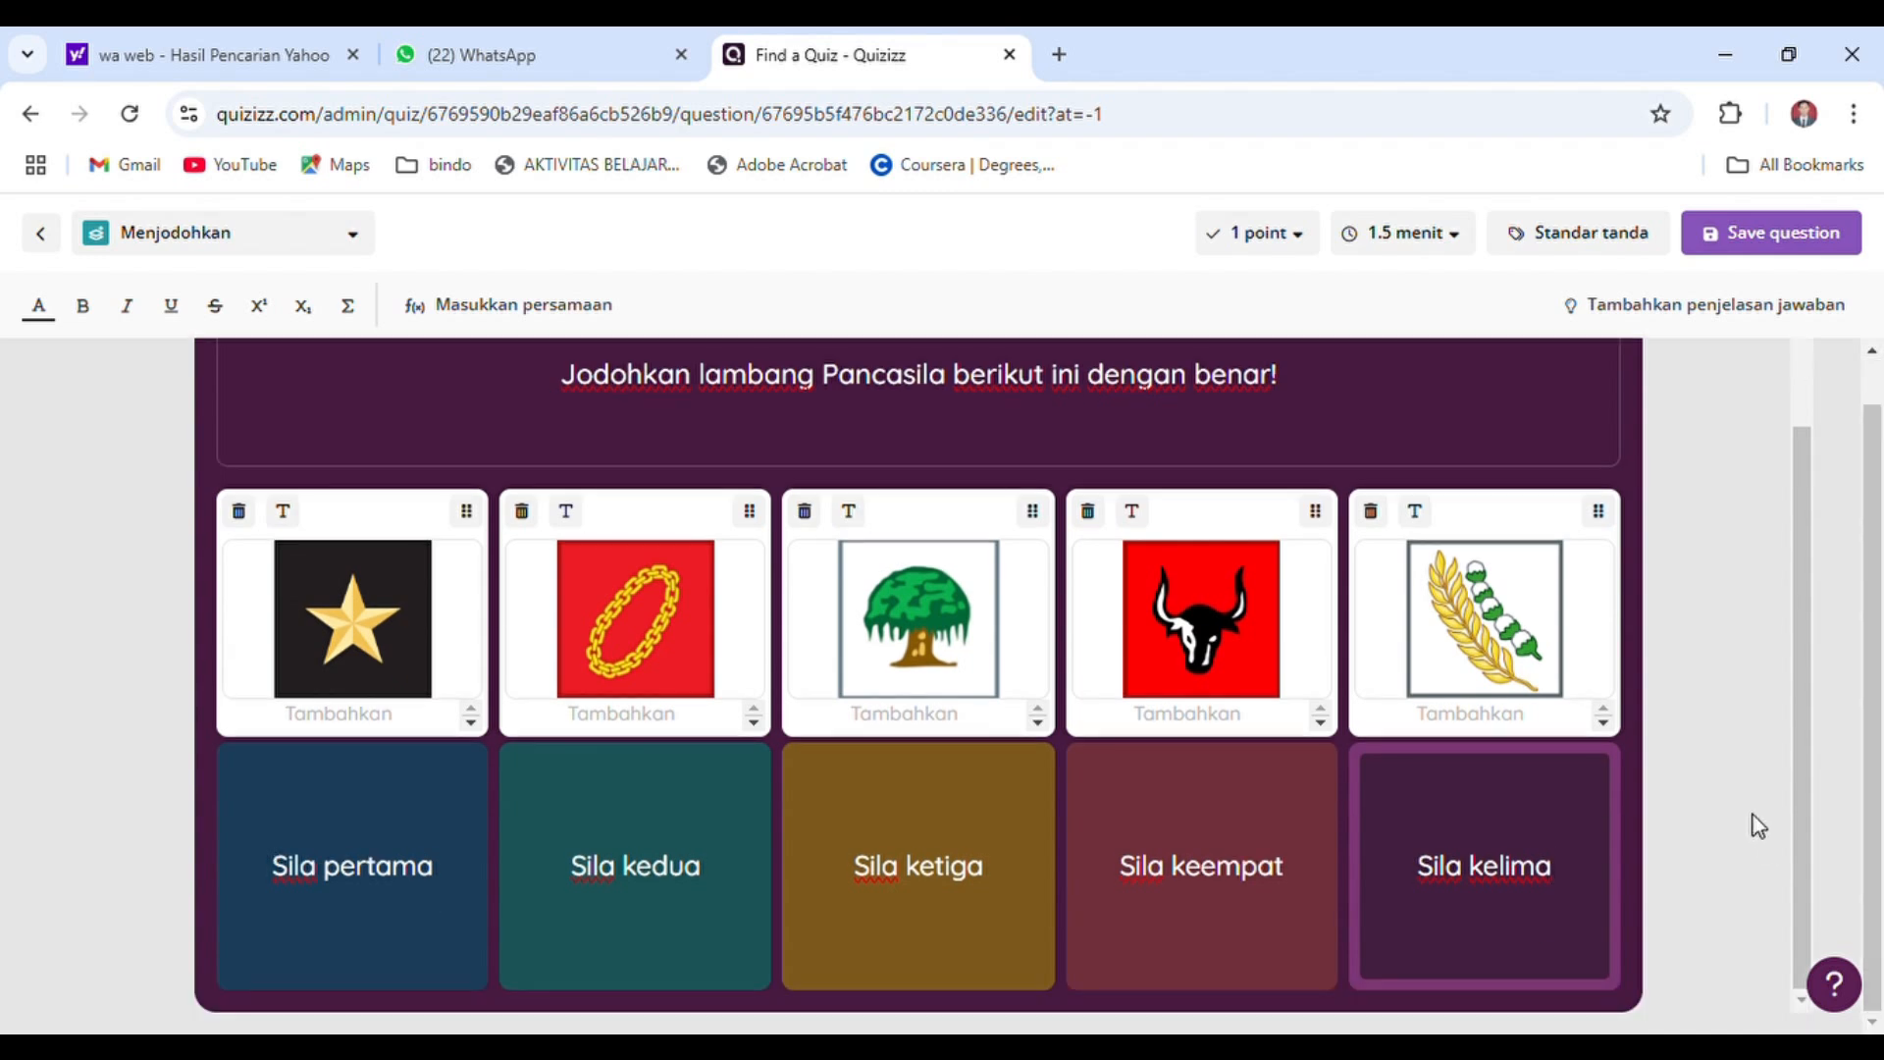
{"action": "left_click", "coordinate": [1303, 253]}
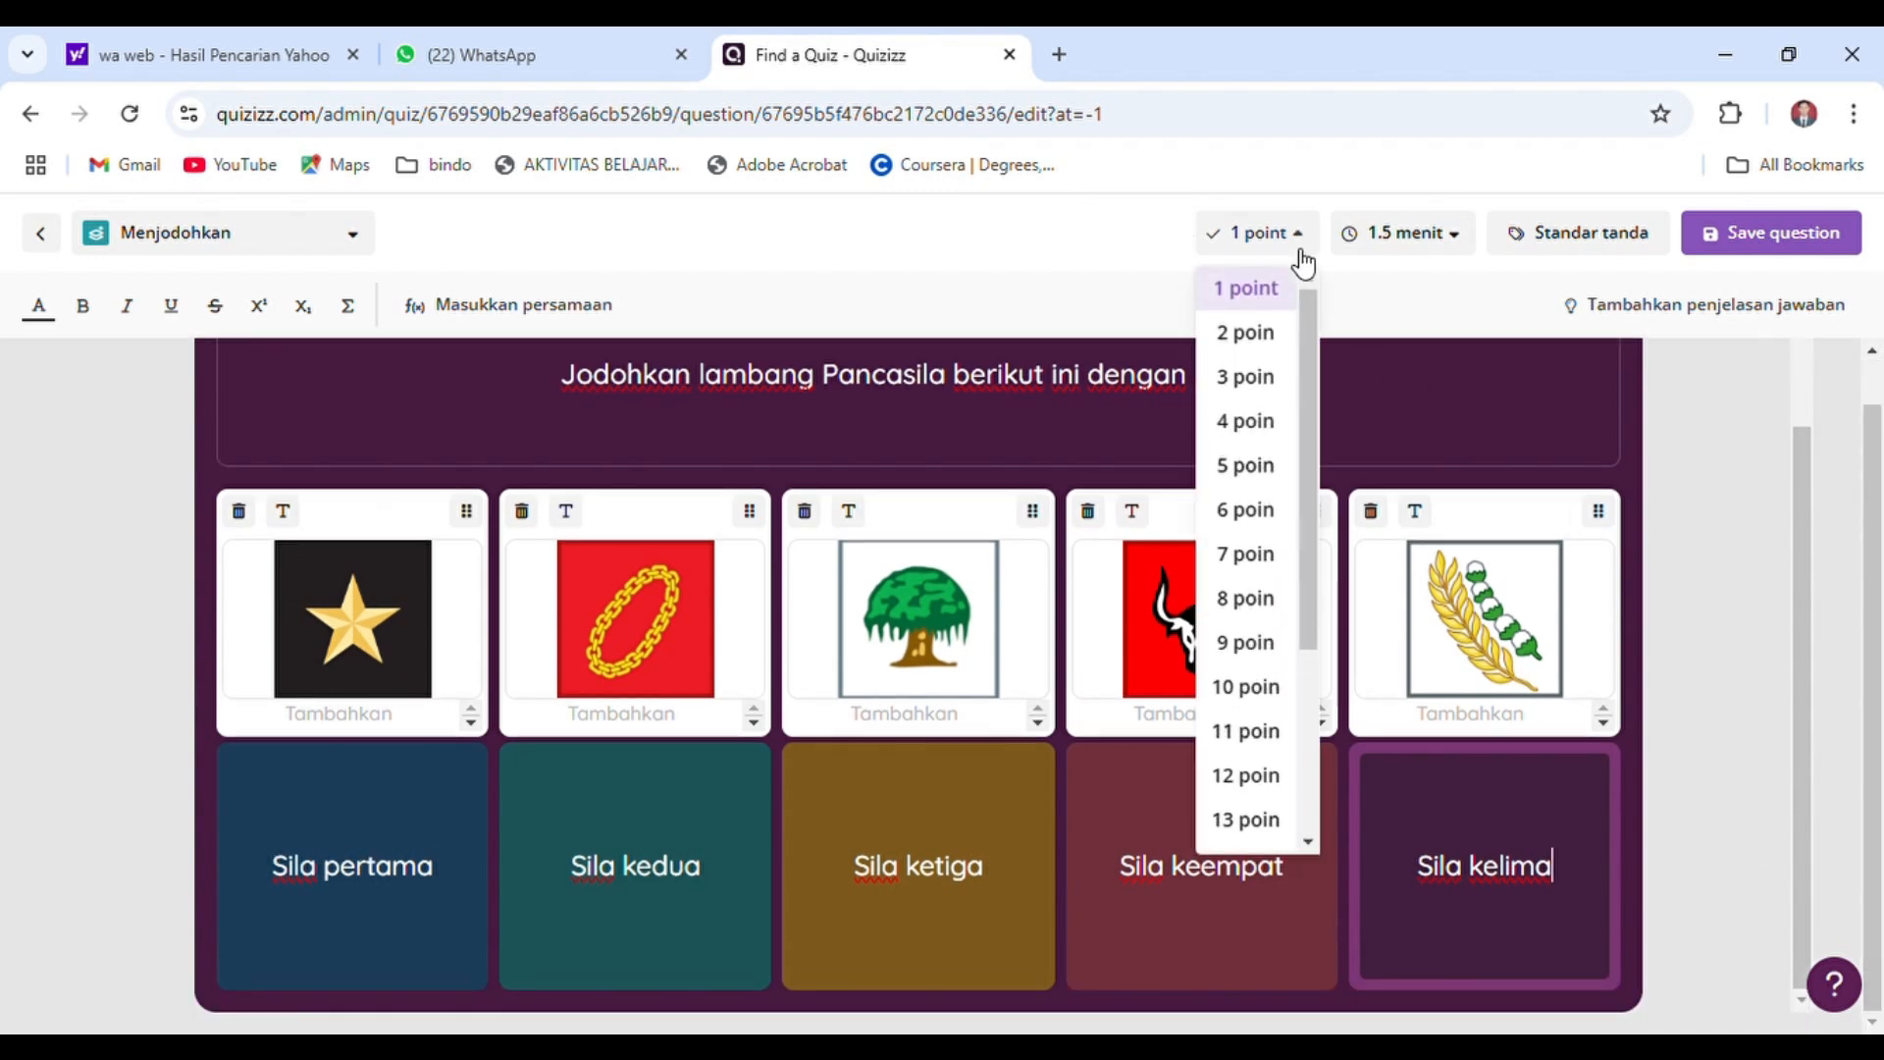
{"action": "left_click", "coordinate": [1256, 467]}
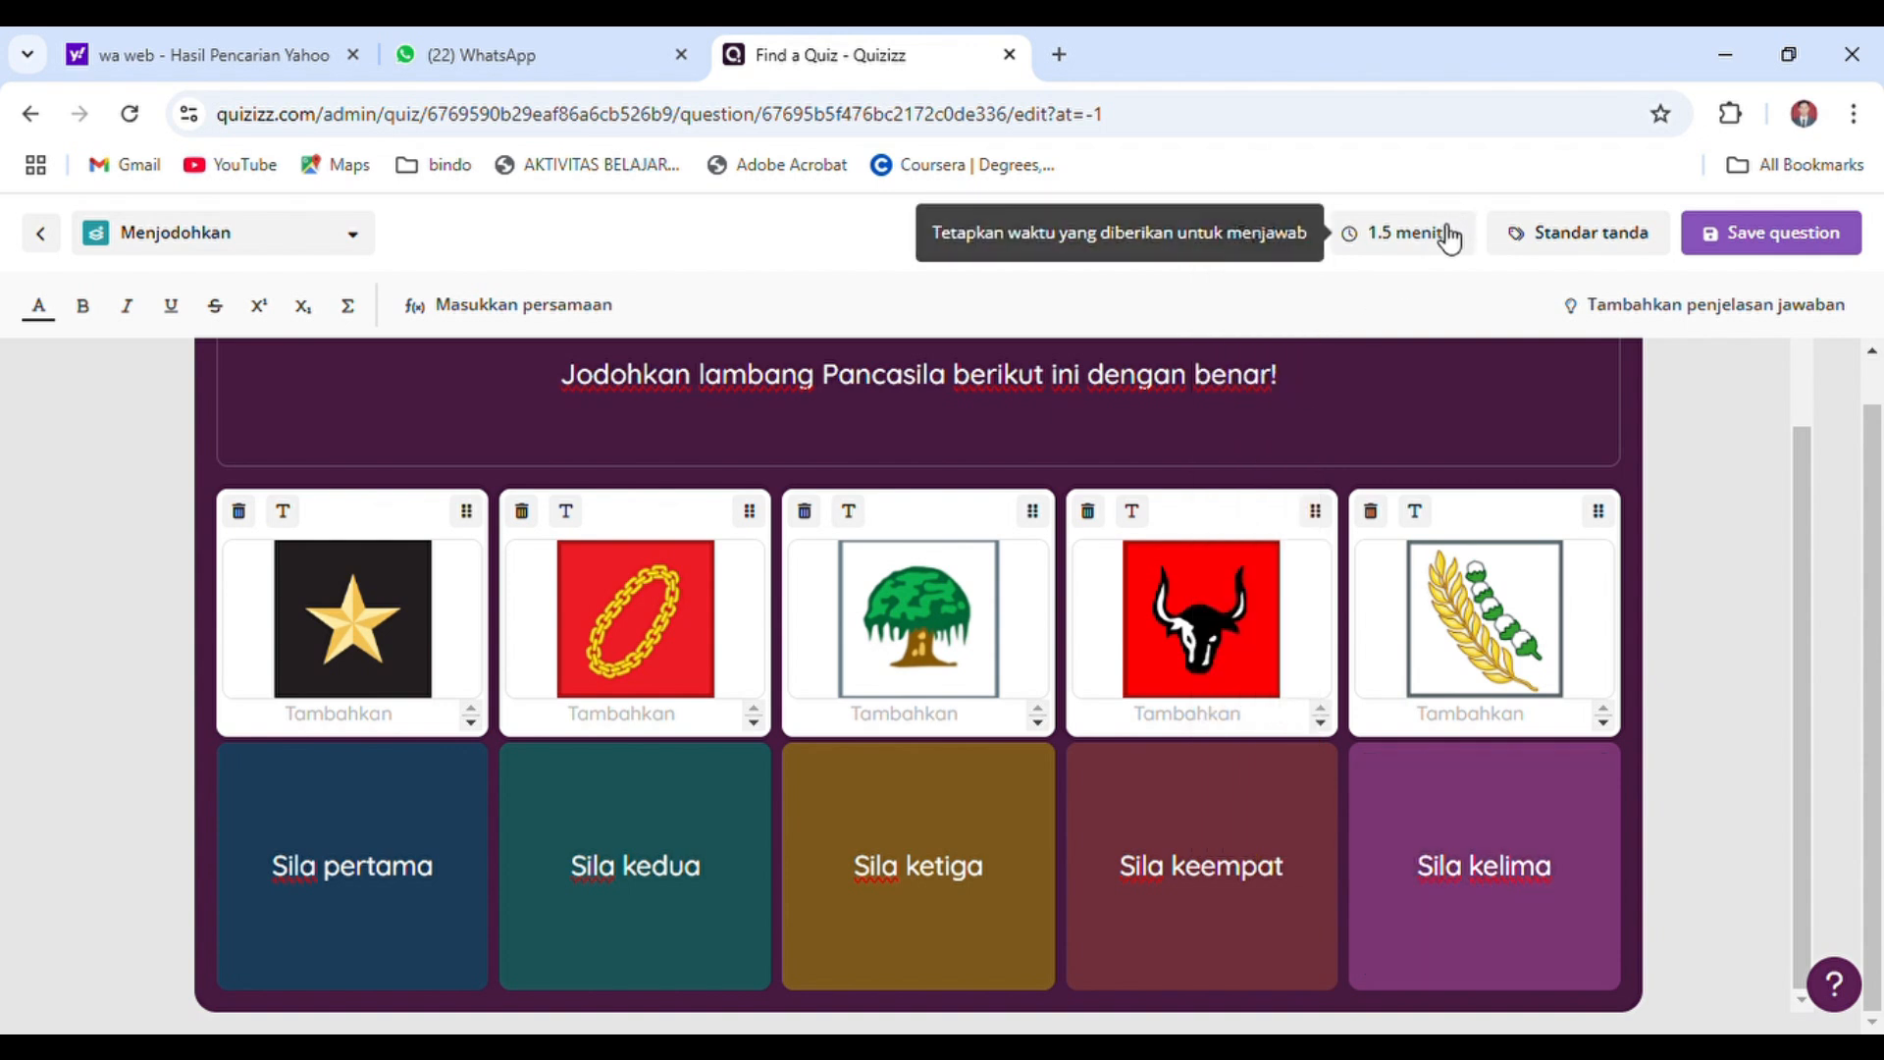
{"action": "left_click", "coordinate": [1760, 246]}
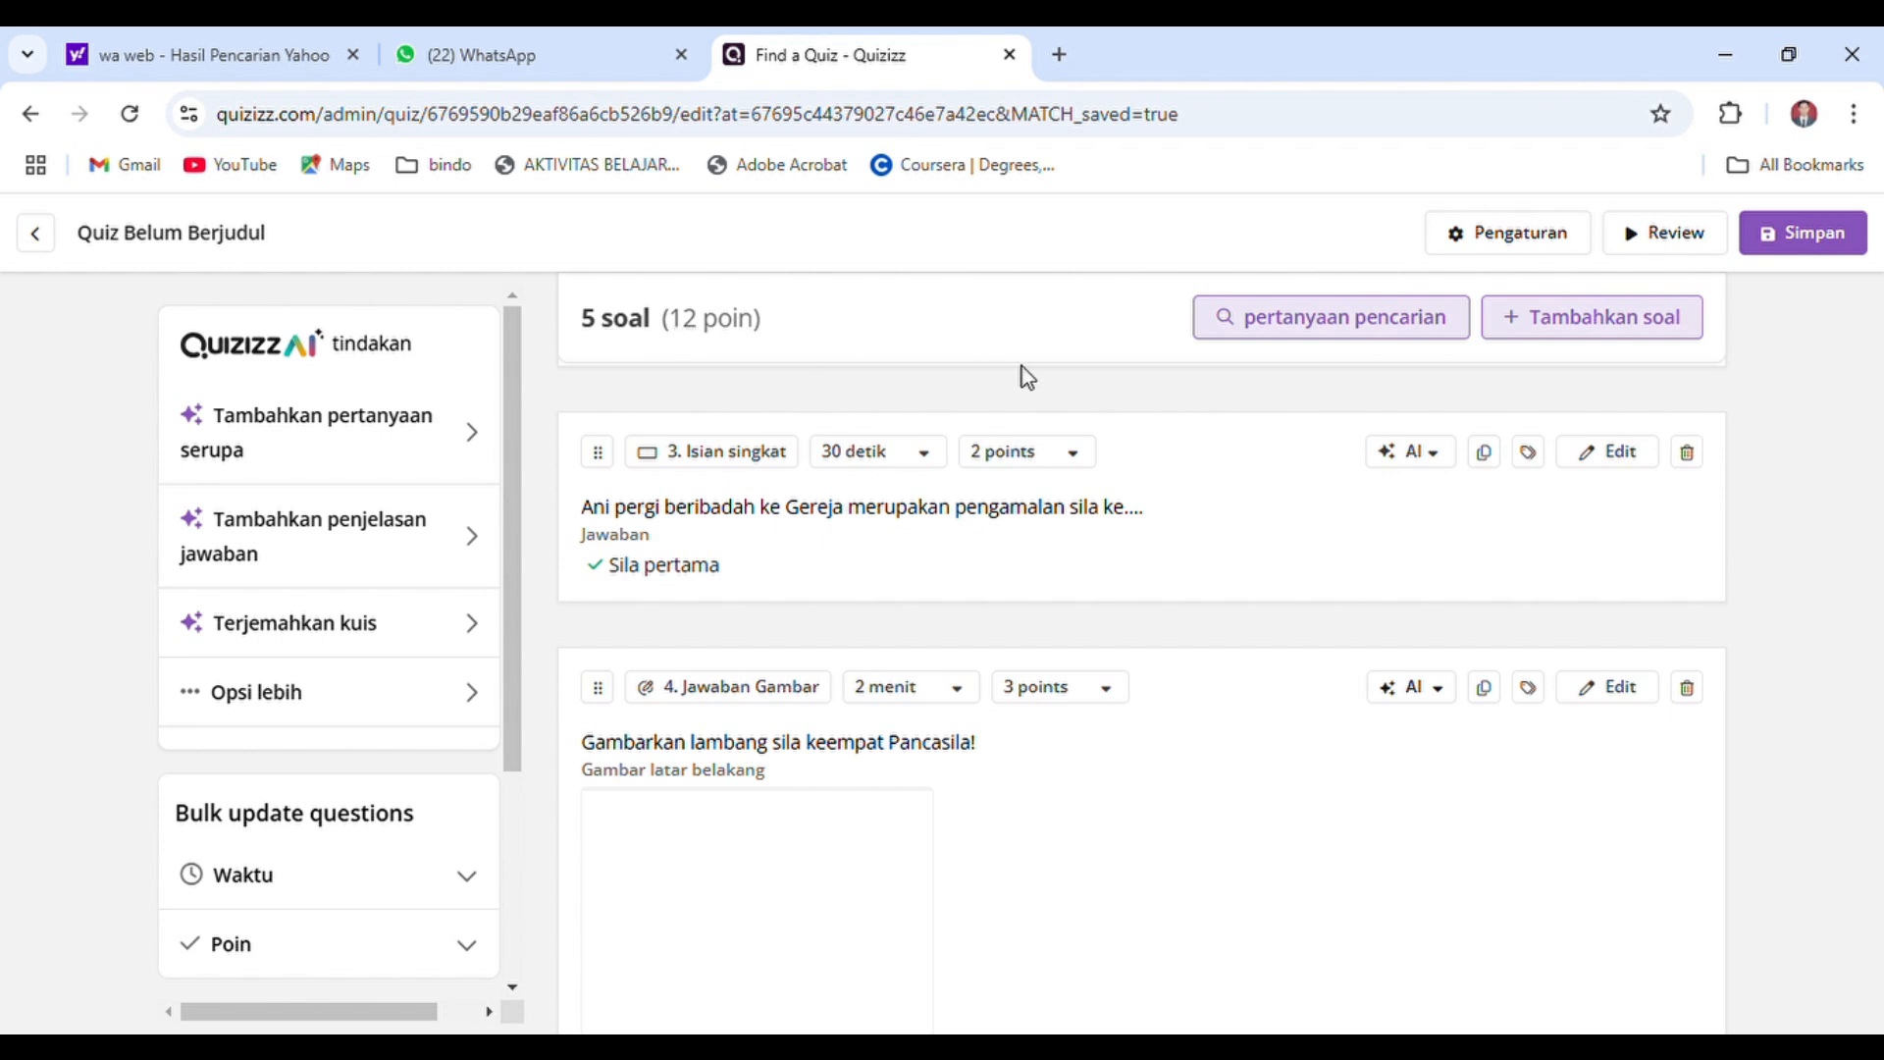
{"action": "left_click", "coordinate": [1576, 312]}
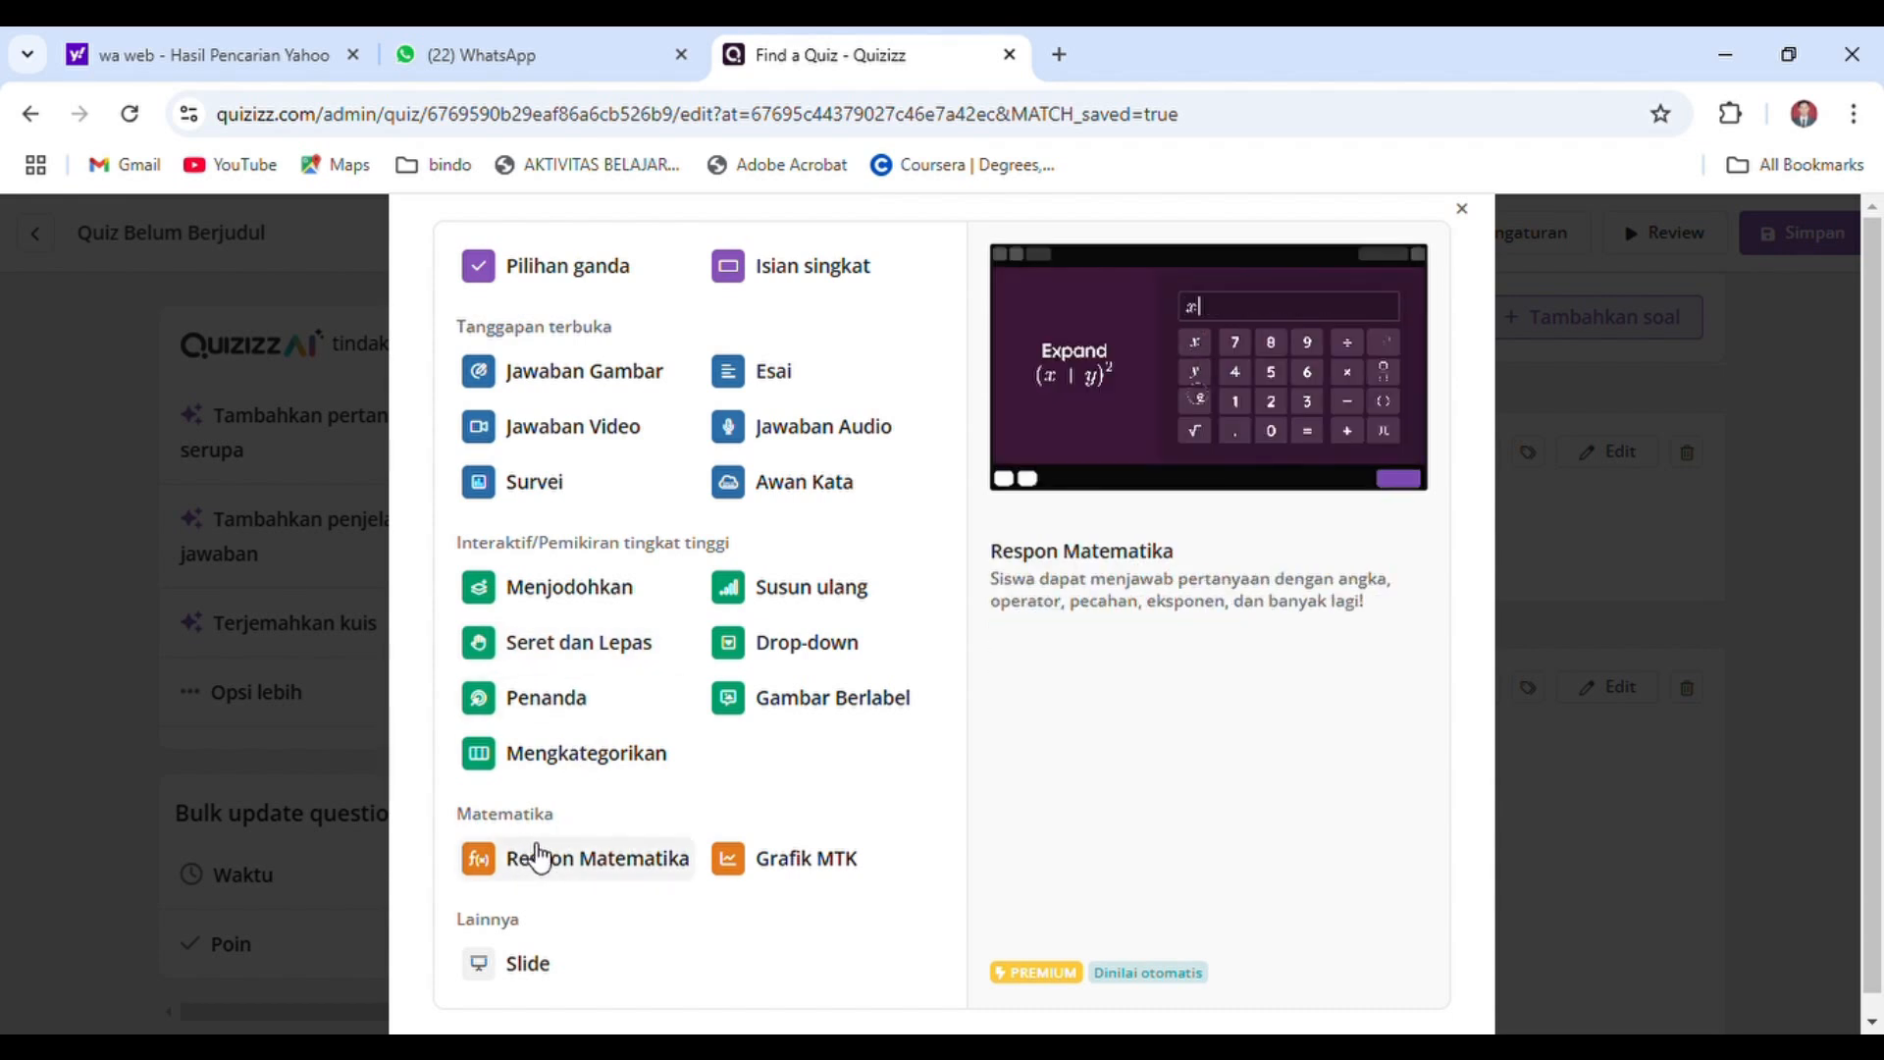
{"action": "left_click", "coordinate": [1462, 209]}
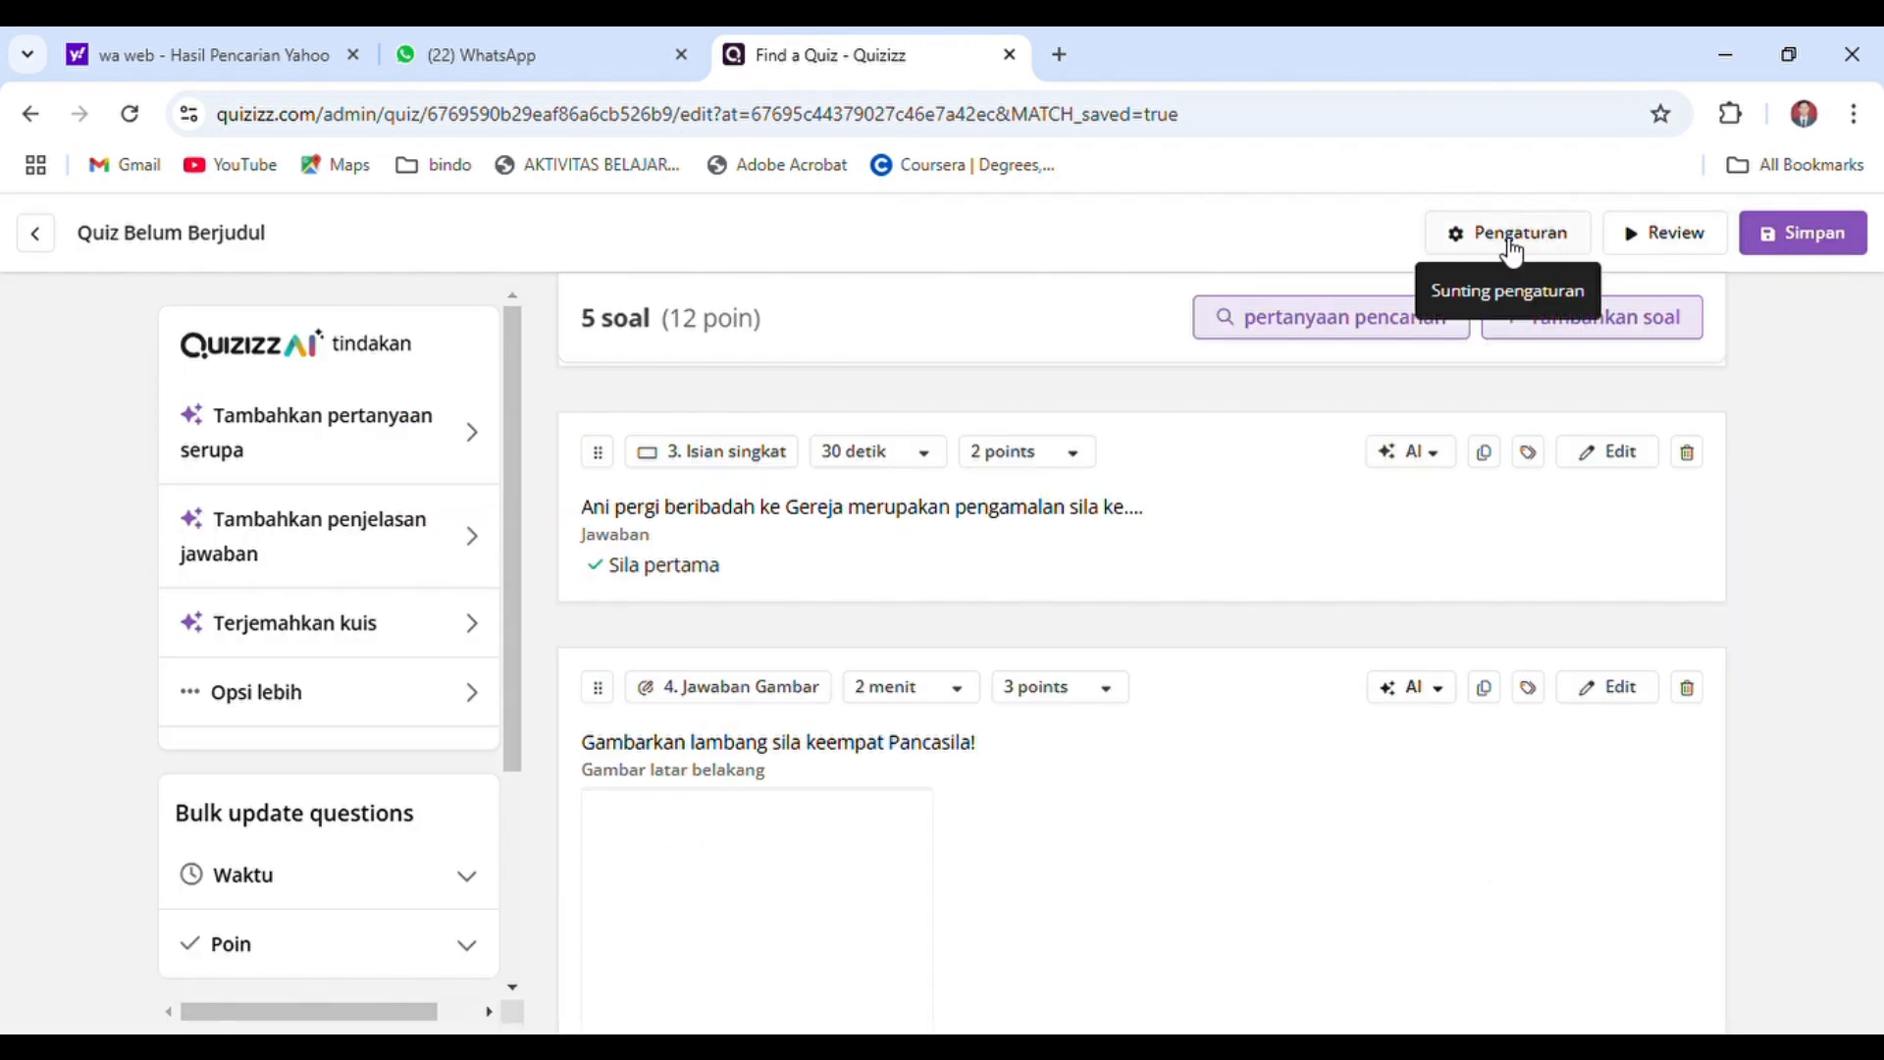
In the quiz settings, name the quiz "Soal Pendidikan Pancasila" and choose Pendidikan as its subject
{"action": "left_click", "coordinate": [1495, 242]}
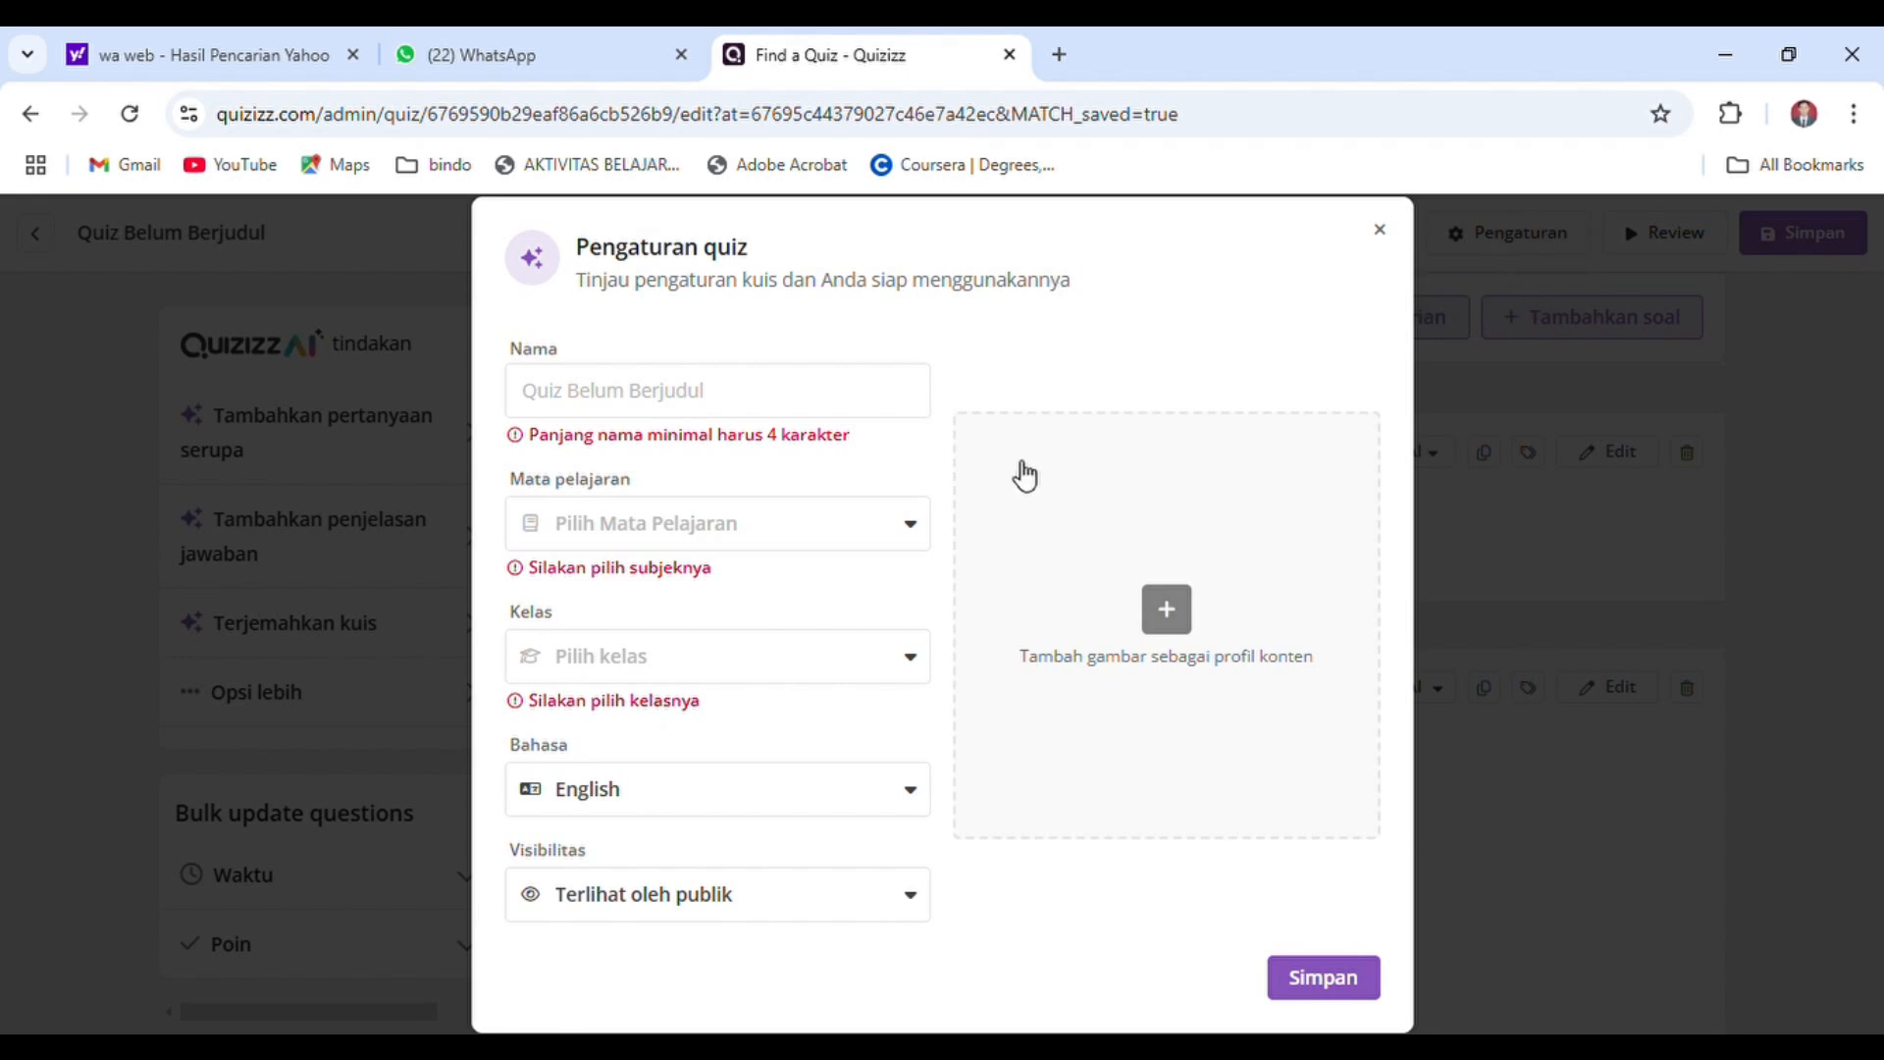
{"action": "left_click", "coordinate": [696, 412]}
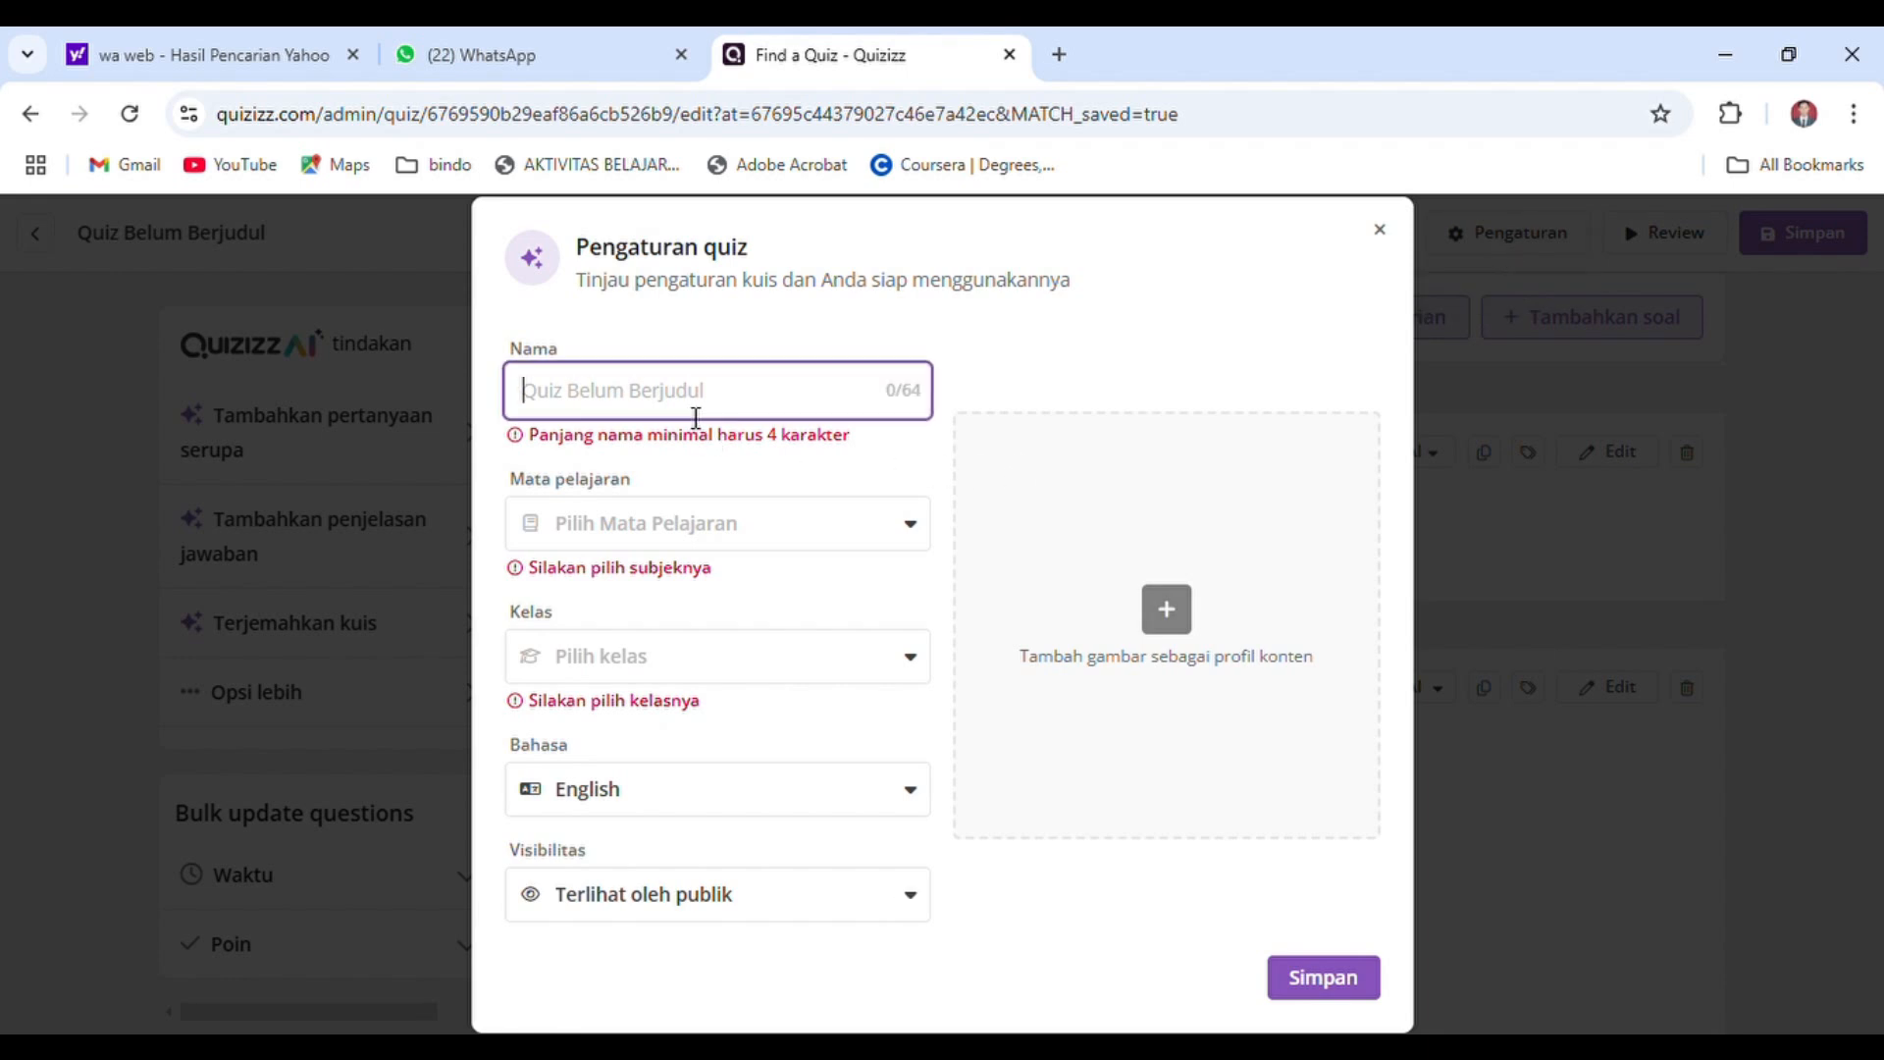
{"action": "type", "text": "Soal P"}
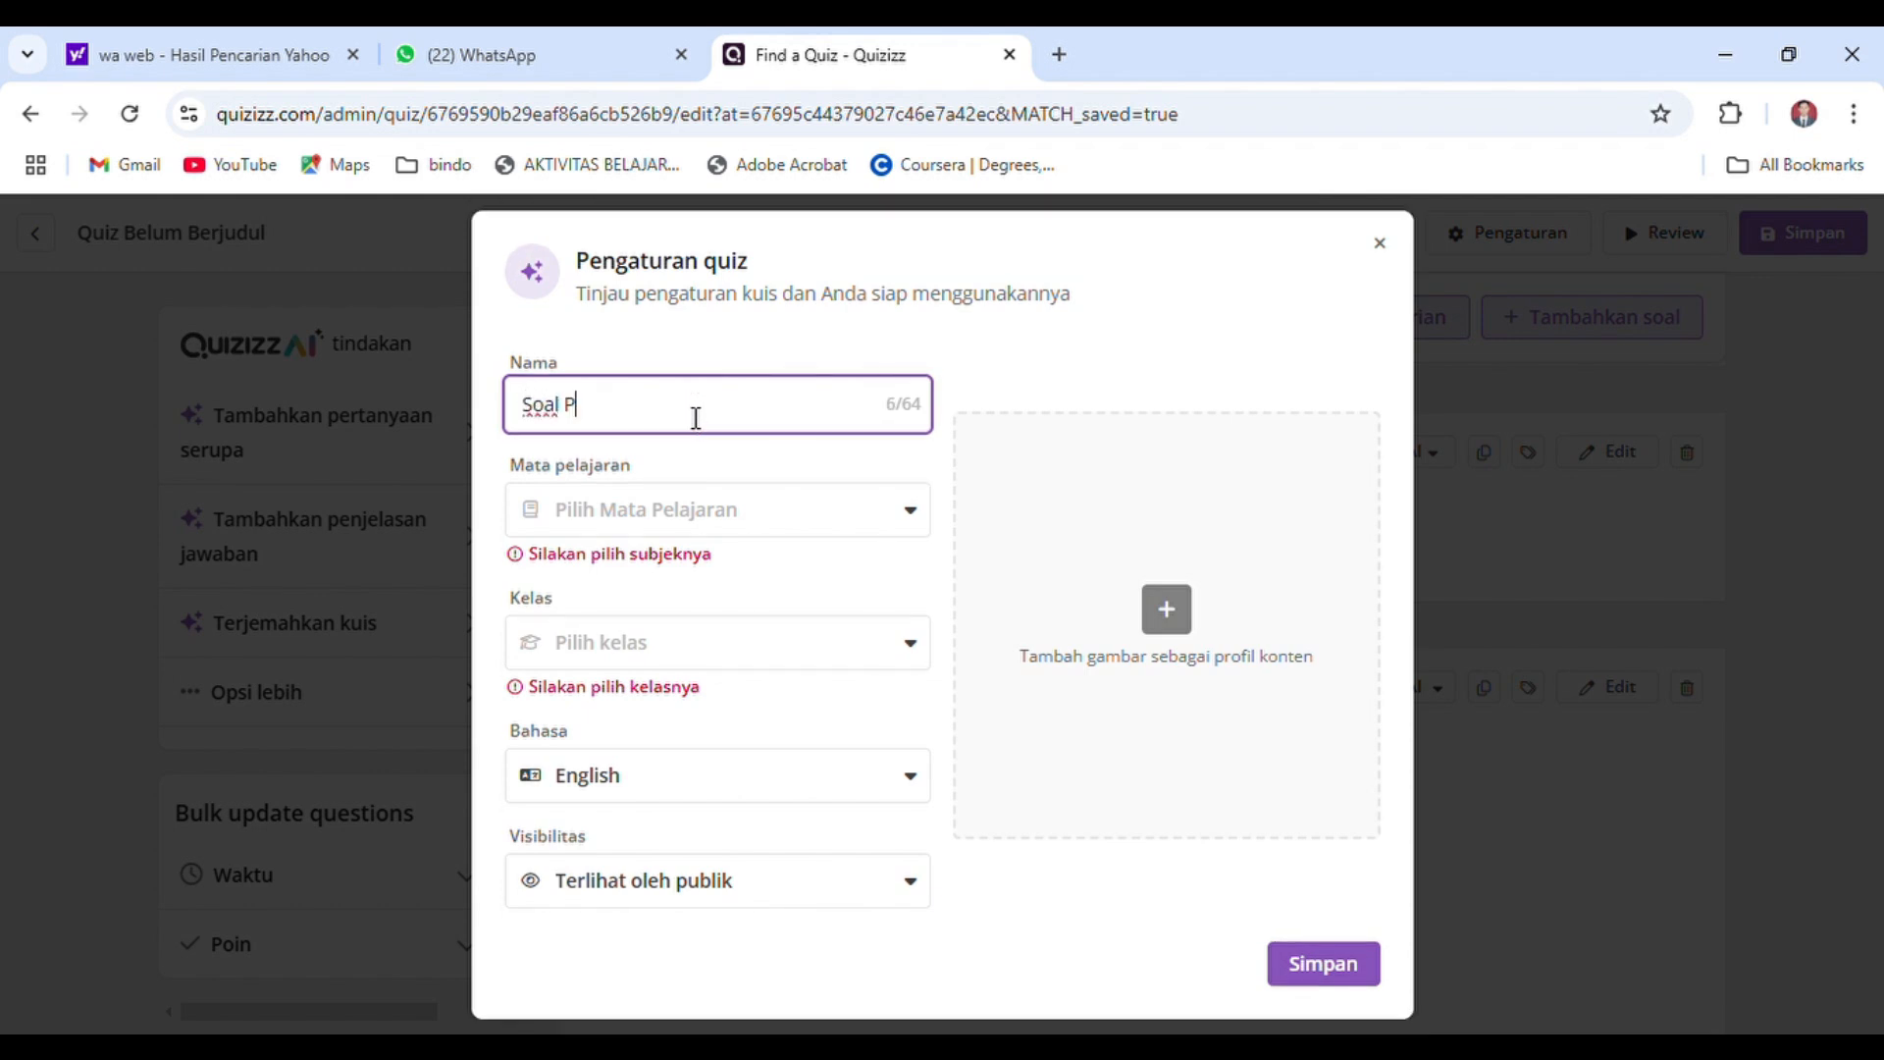
{"action": "type", "text": "endidikan Pancasila"}
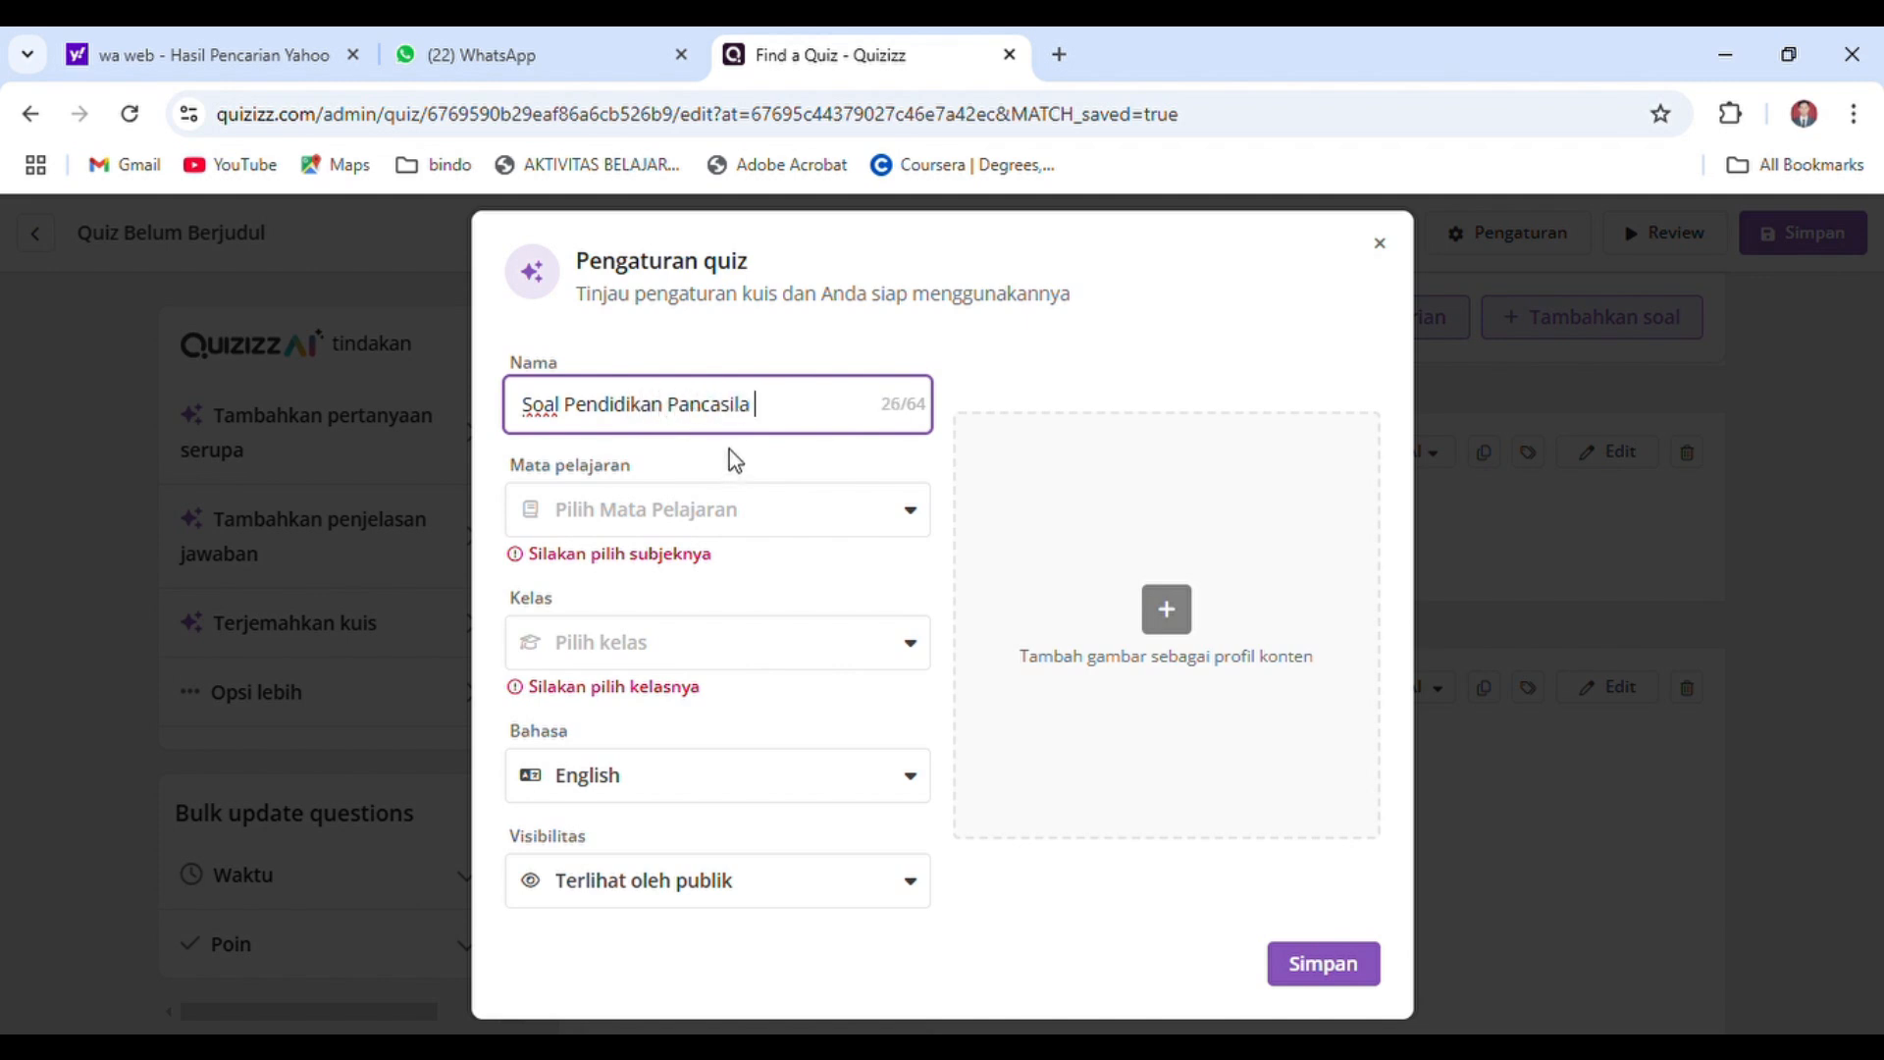
{"action": "left_click", "coordinate": [763, 506]}
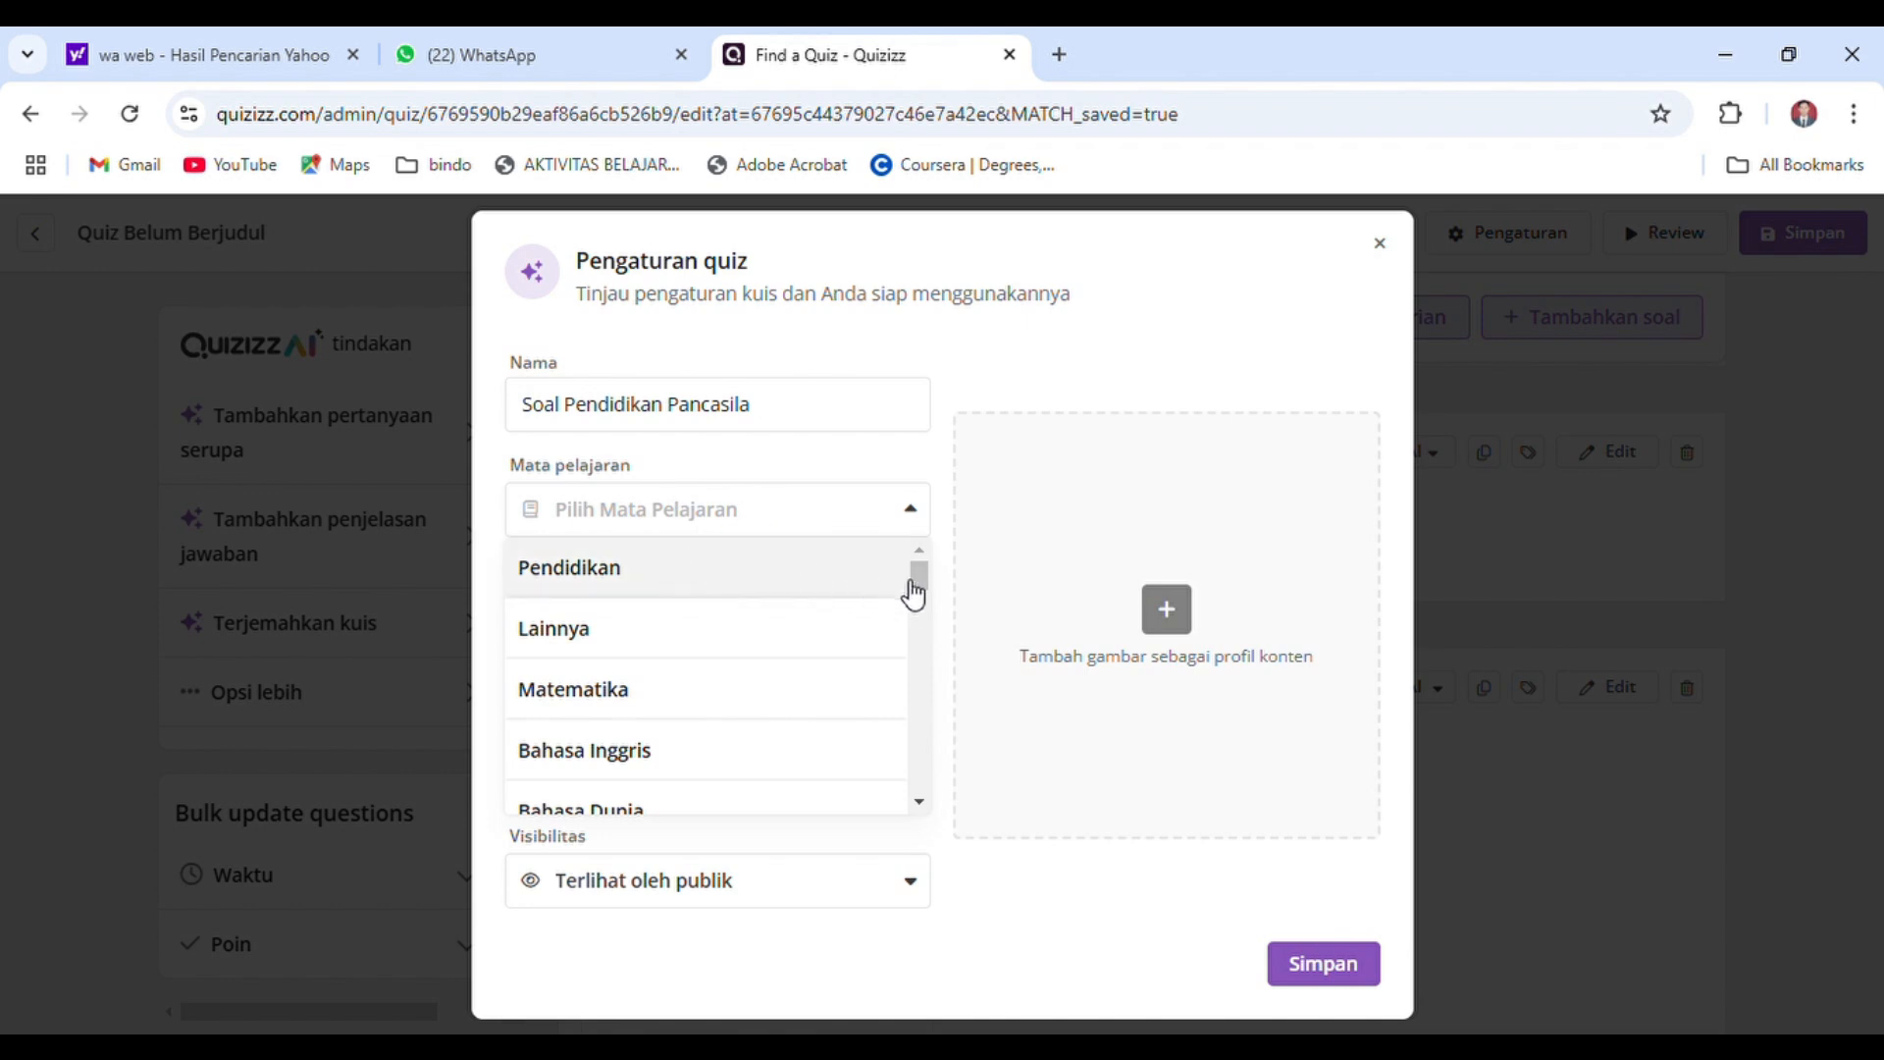
{"action": "left_click_drag", "start_coordinate": [917, 582], "coordinate": [916, 534]}
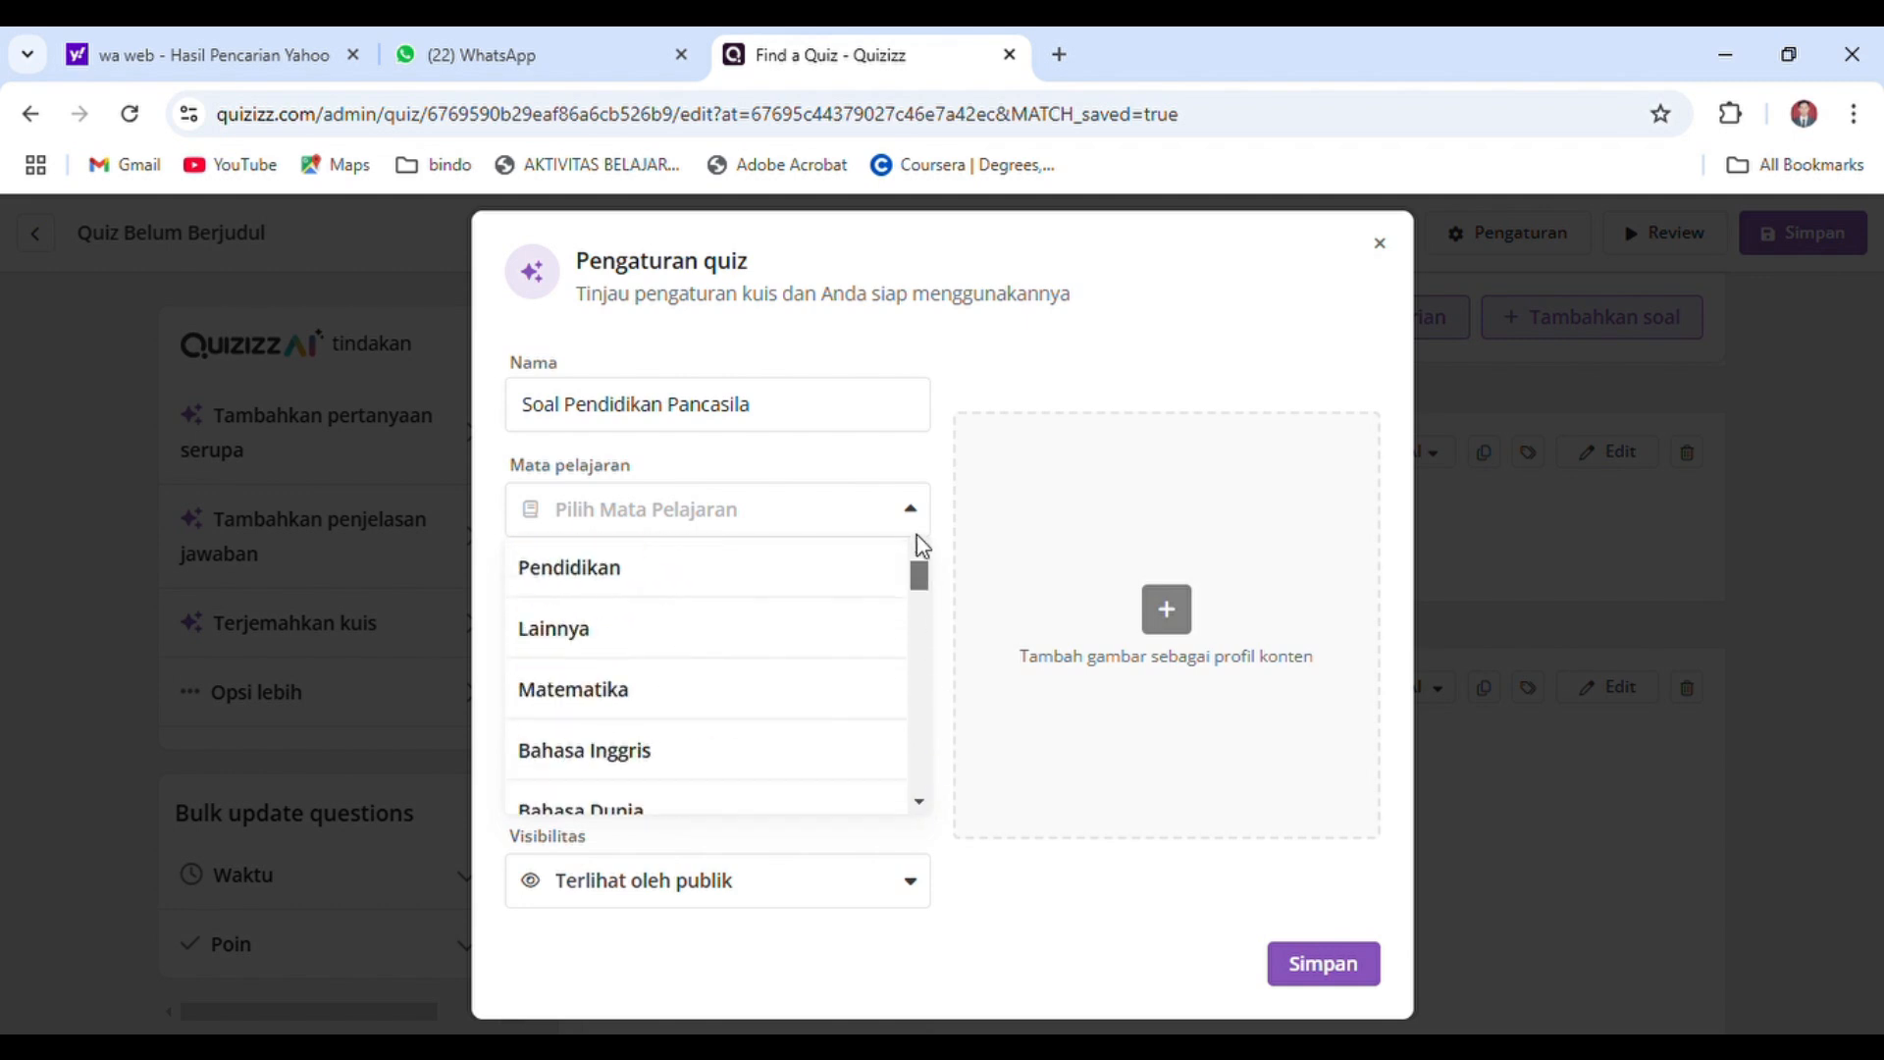
{"action": "left_click", "coordinate": [636, 579]}
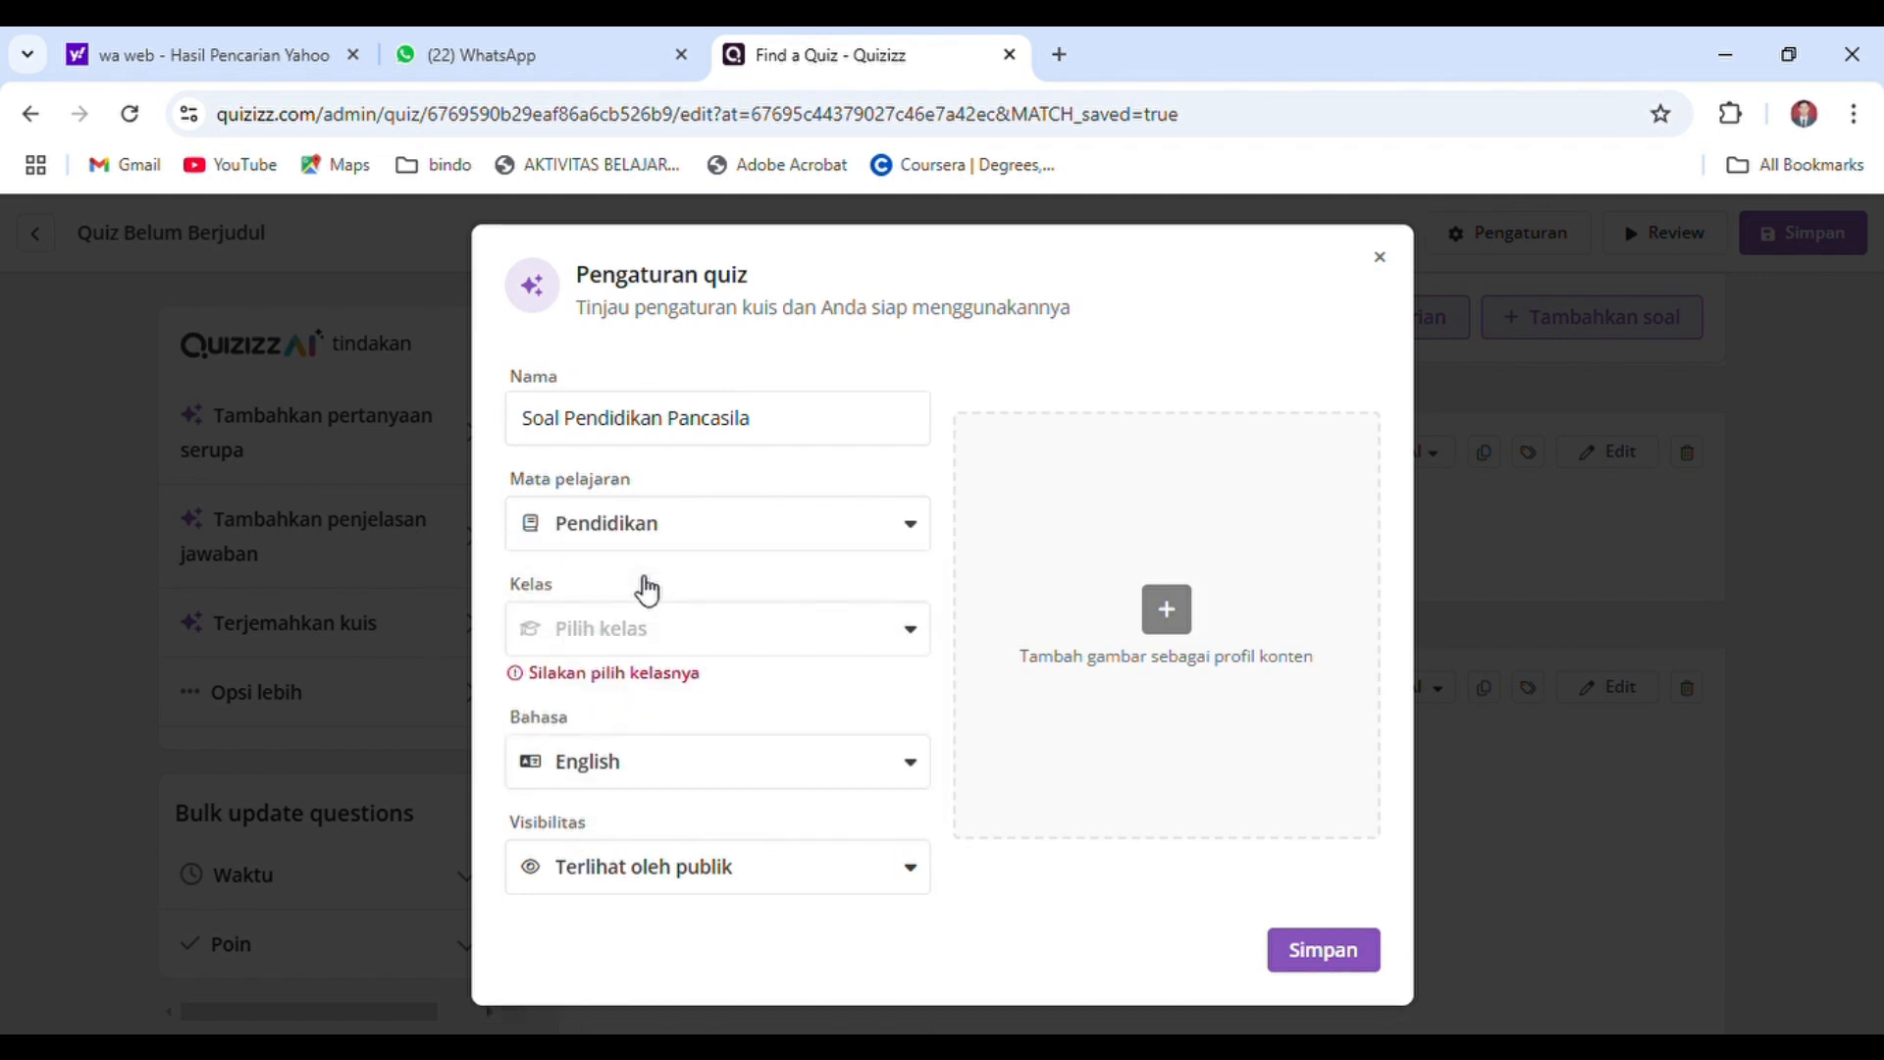
Set the quiz's grade to kelas 5 and its language to Indonesian
{"action": "left_click", "coordinate": [706, 643]}
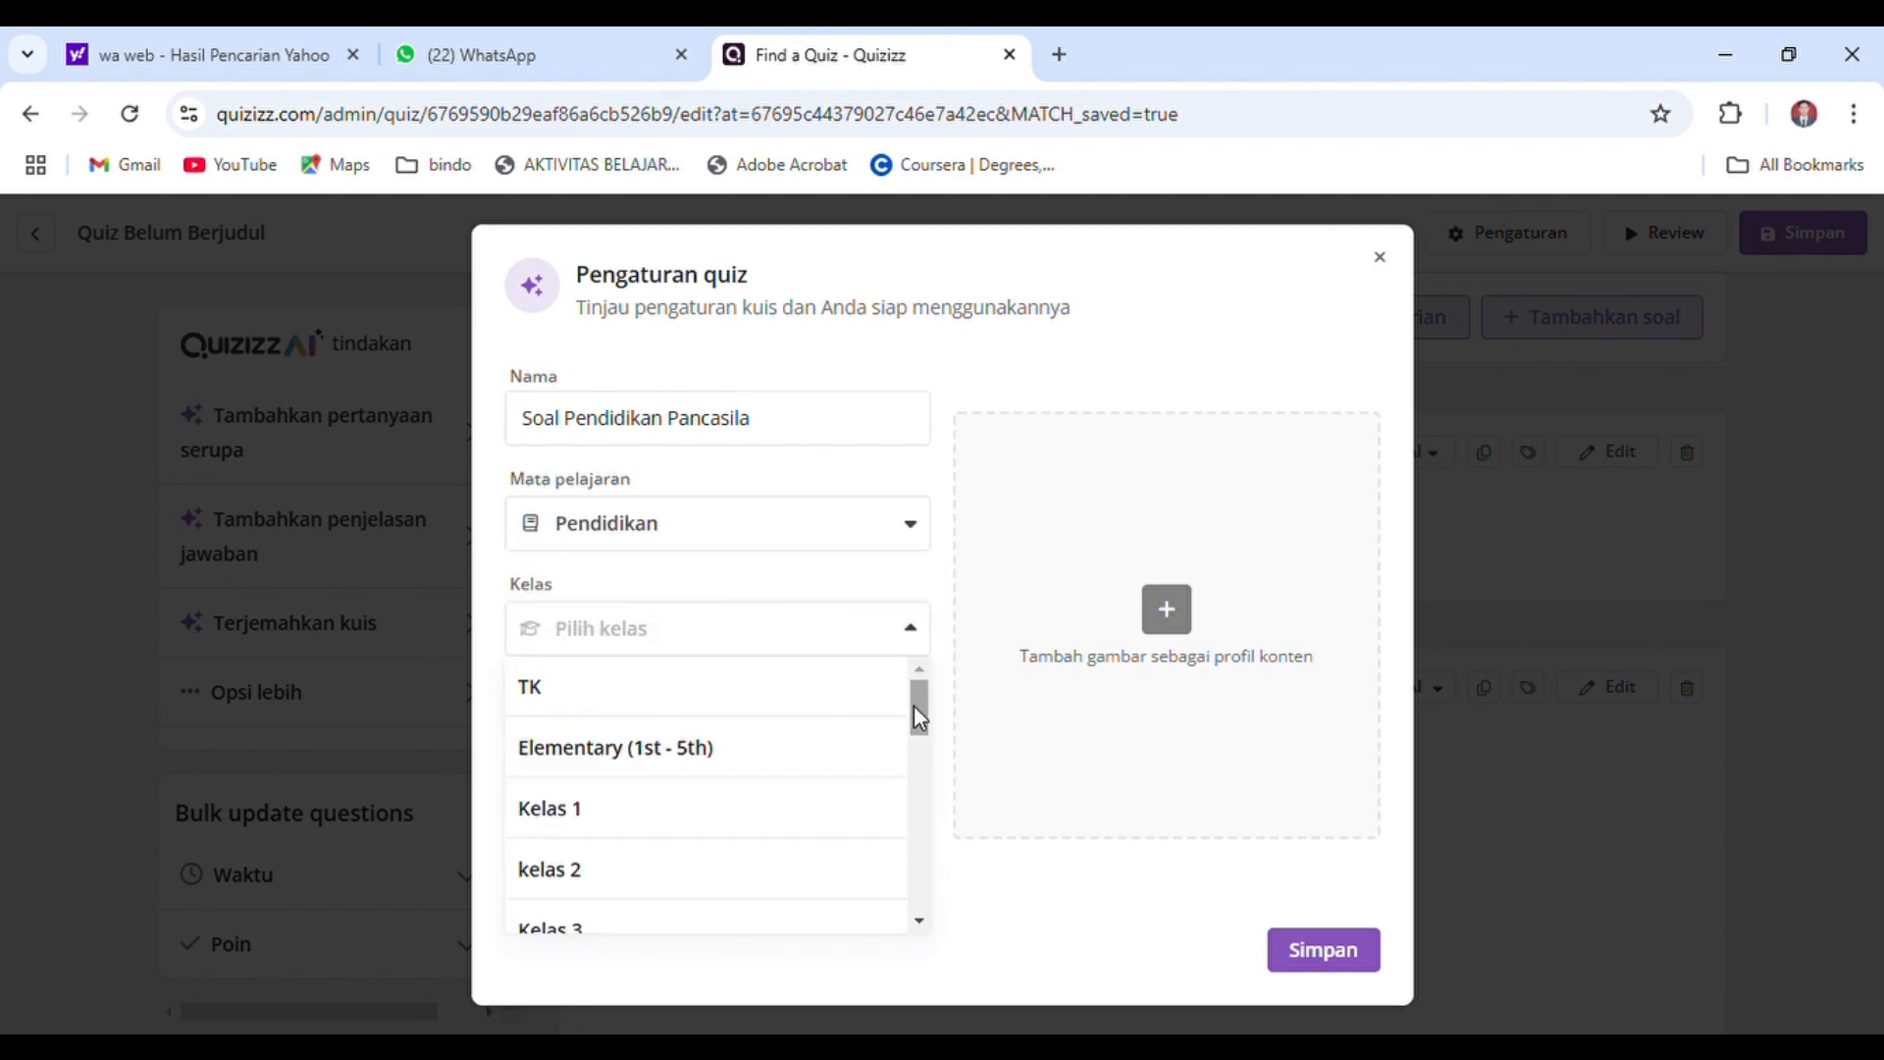
{"action": "left_click_drag", "start_coordinate": [921, 722], "coordinate": [919, 775]}
{"action": "left_click", "coordinate": [762, 744]}
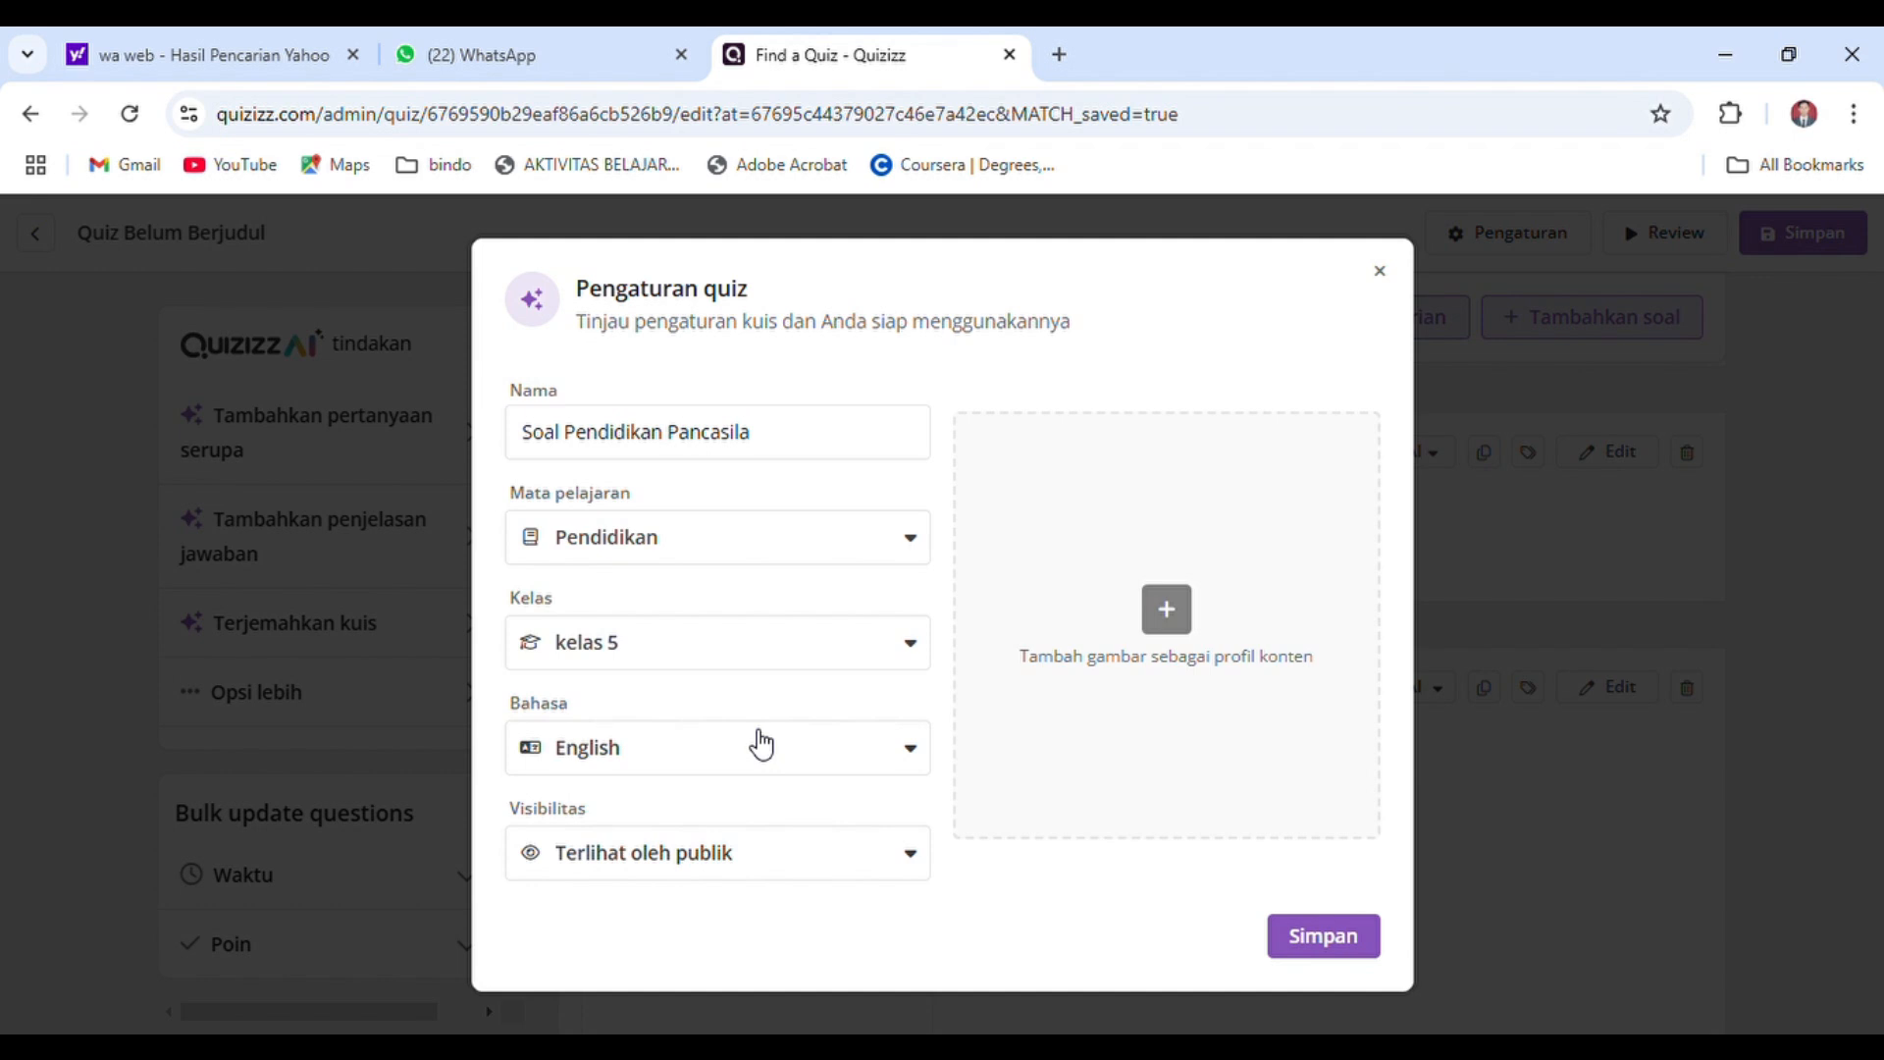
{"action": "left_click", "coordinate": [835, 751]}
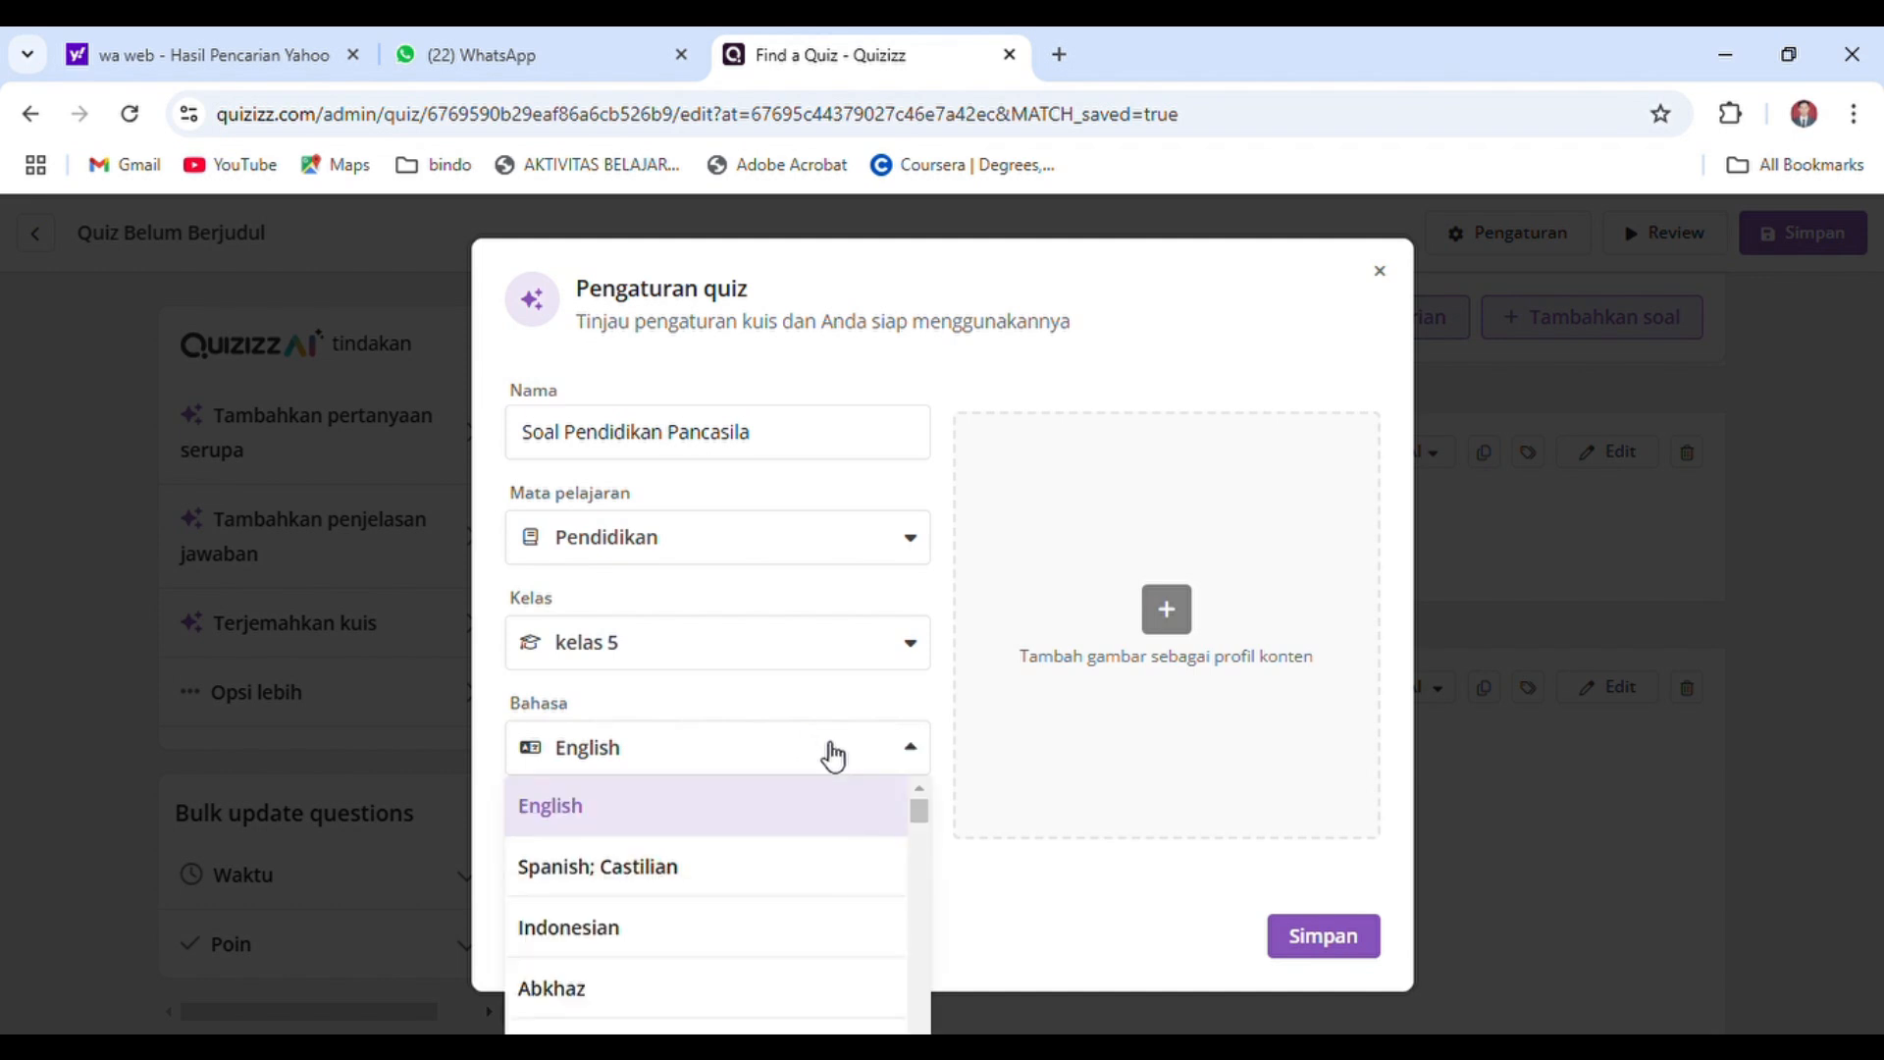
{"action": "left_click", "coordinate": [668, 925]}
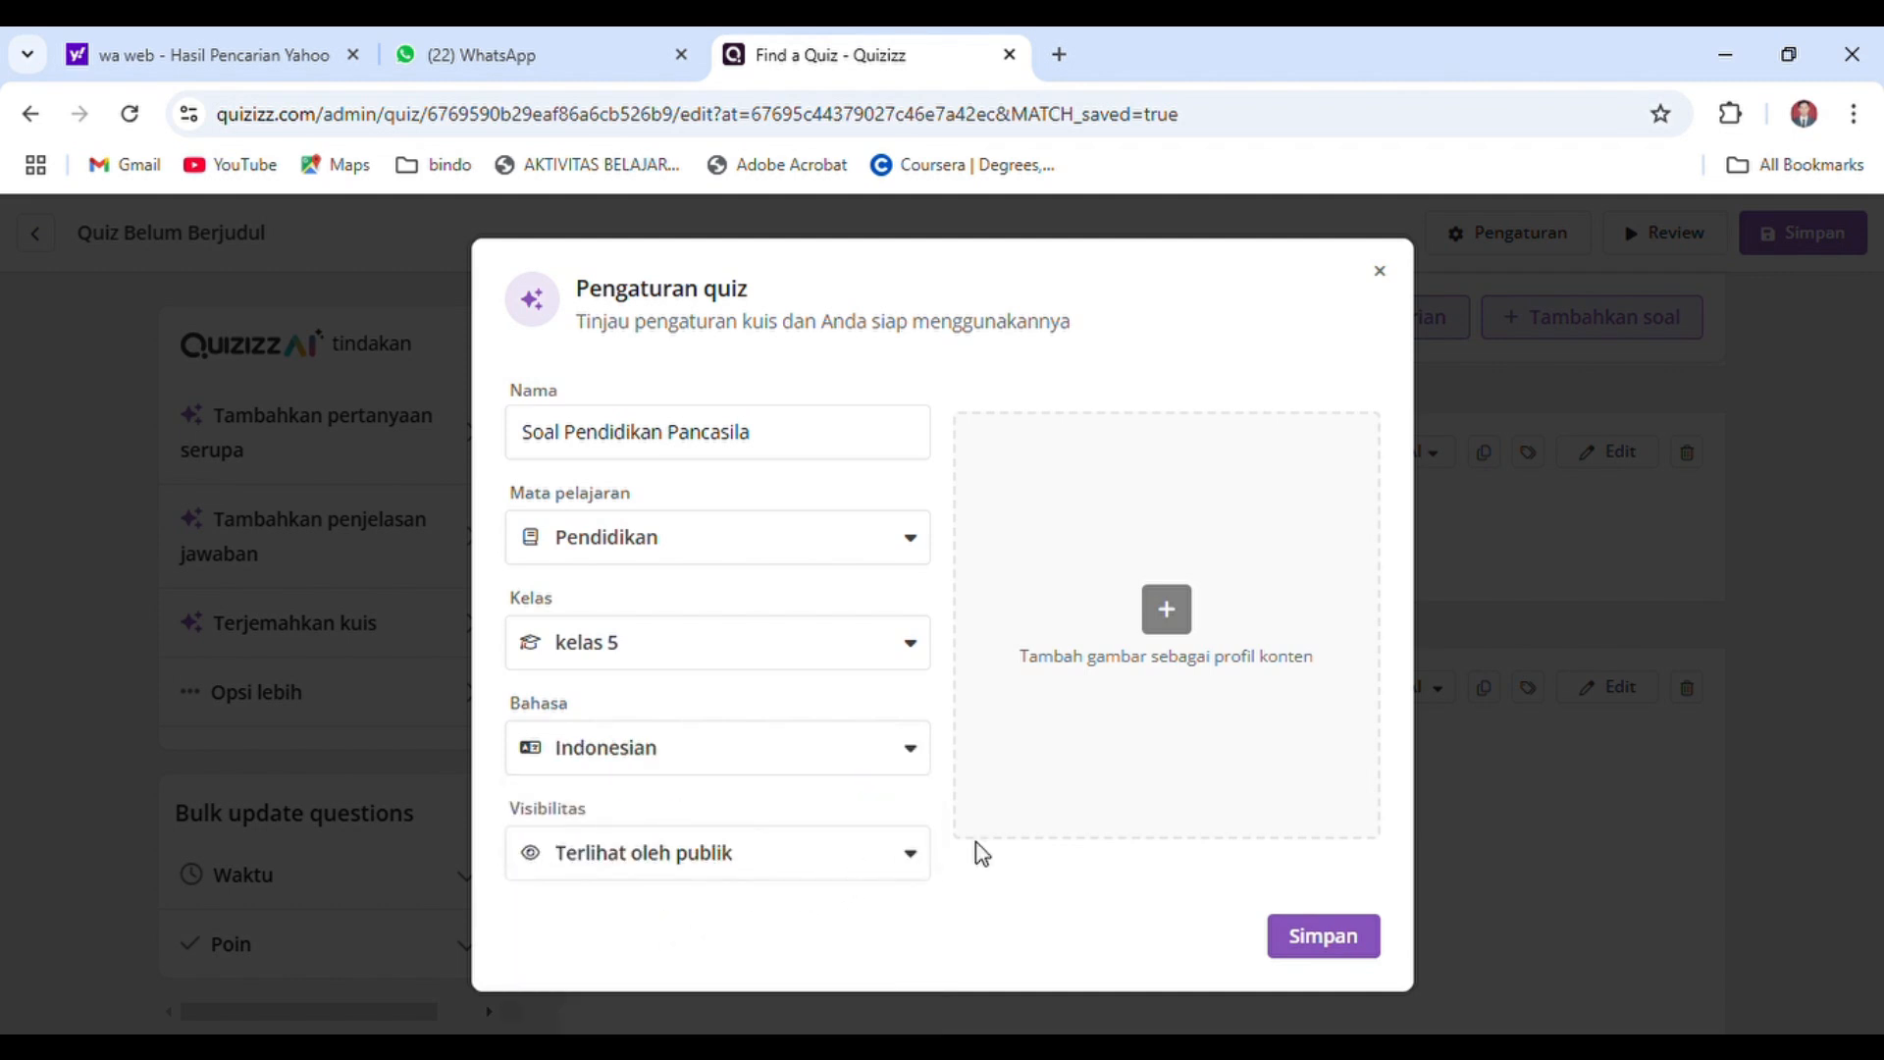
Search the web images for "Pancasila" to find a profile picture for the quiz
{"action": "left_click", "coordinate": [1178, 633]}
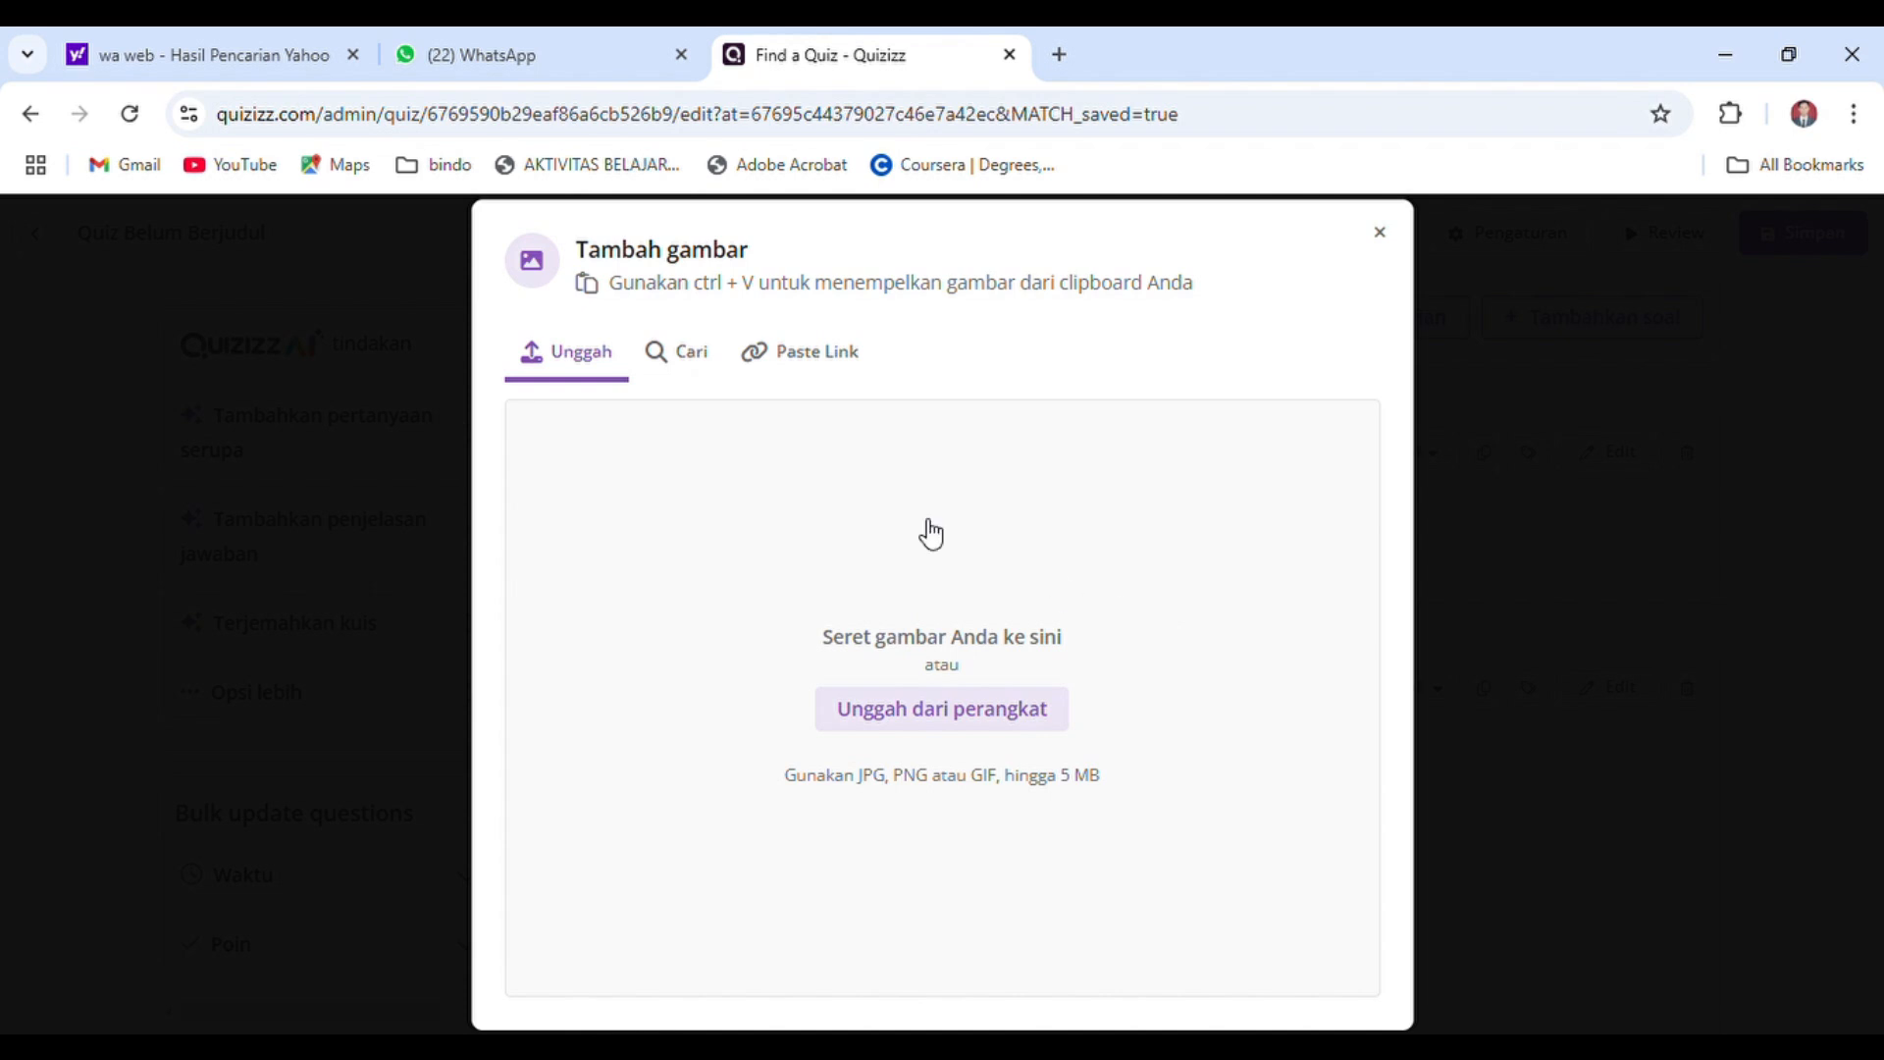
{"action": "left_click", "coordinate": [701, 376]}
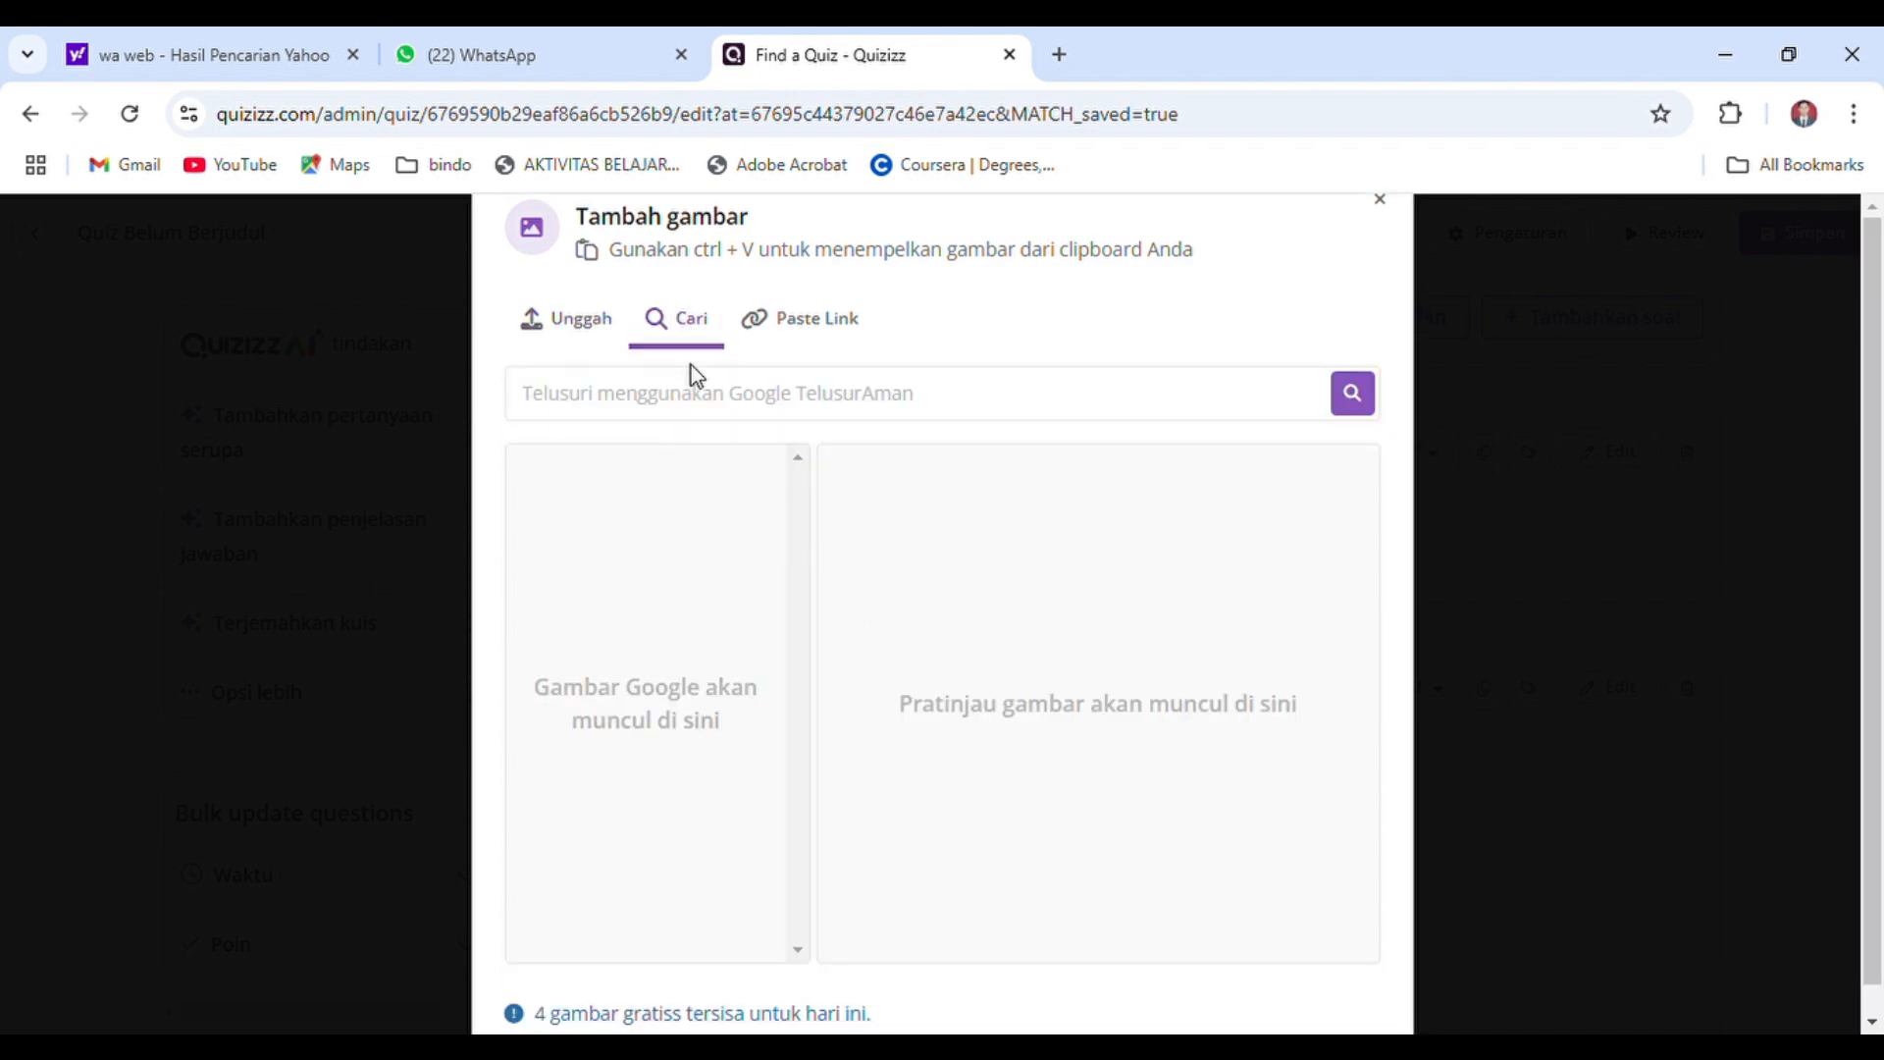
{"action": "left_click", "coordinate": [614, 334]}
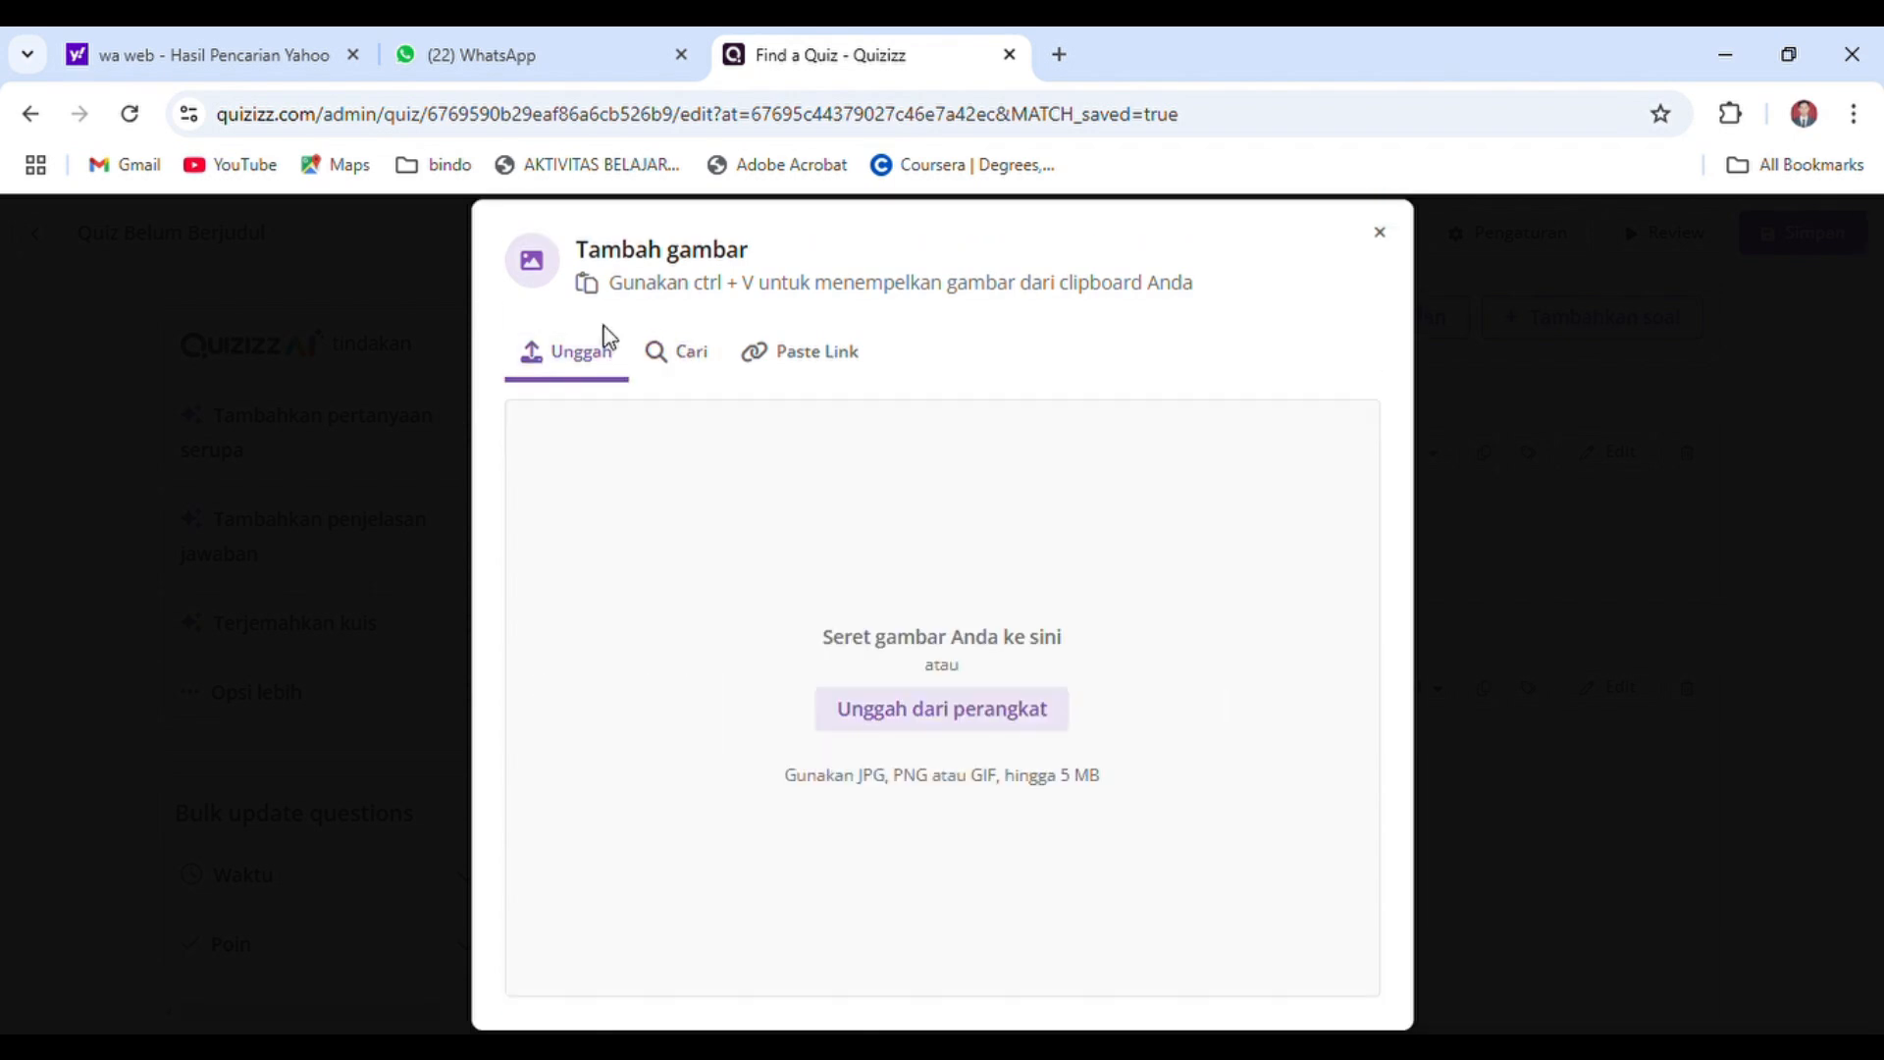
{"action": "left_click", "coordinate": [669, 359]}
{"action": "left_click", "coordinate": [805, 339]}
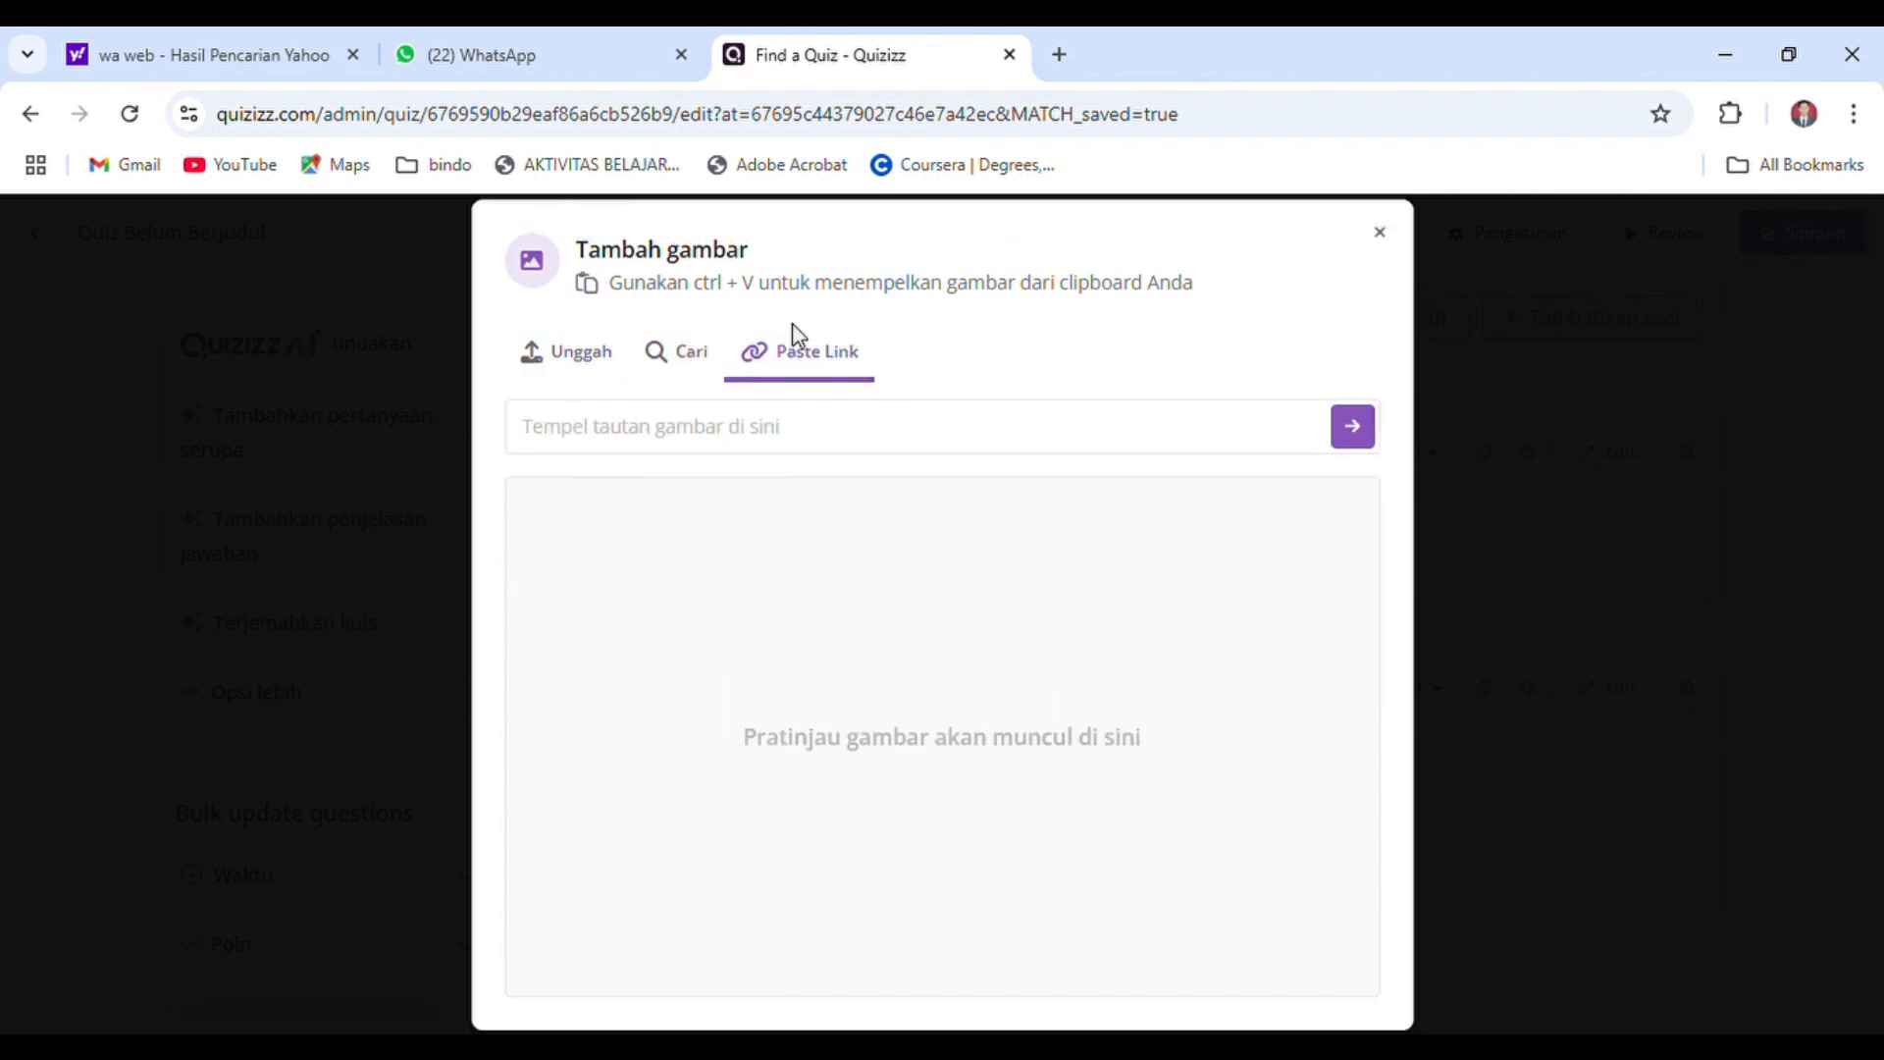
{"action": "left_click", "coordinate": [677, 362]}
{"action": "left_click", "coordinate": [700, 410]}
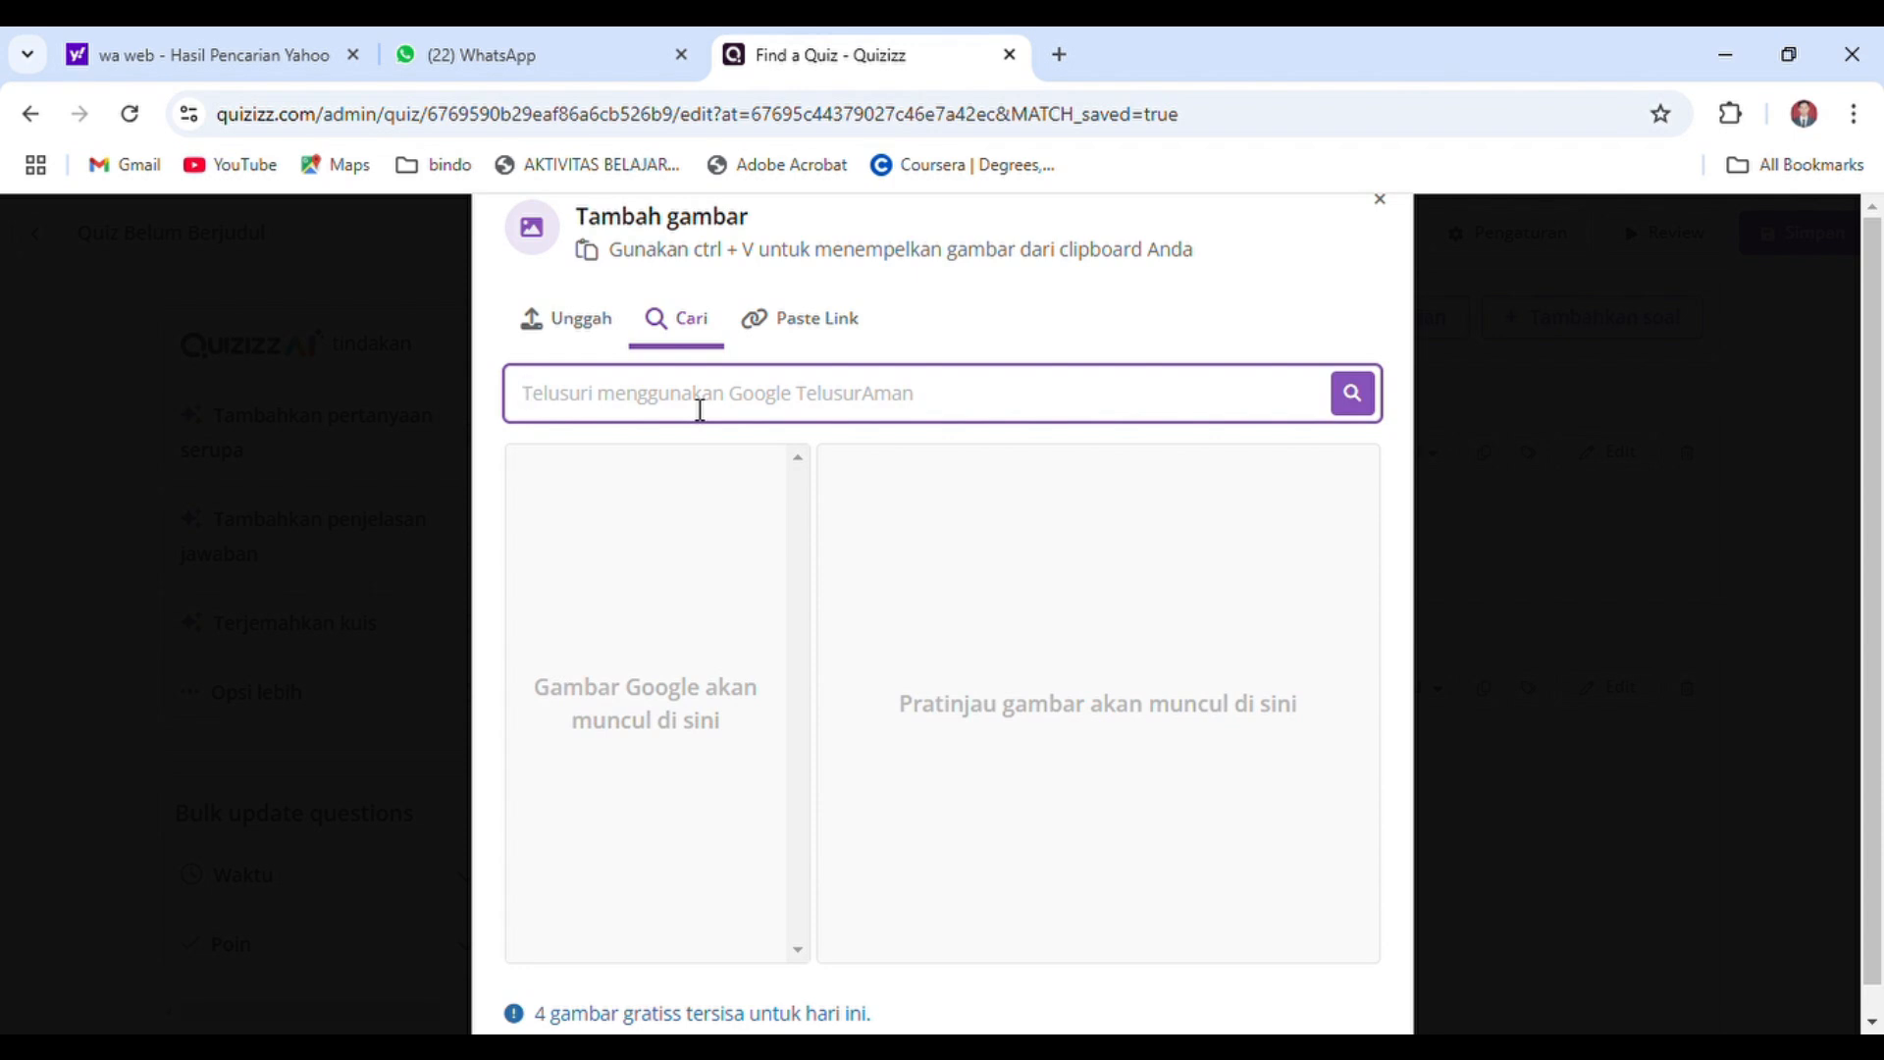
{"action": "type", "text": "Pancasila"}
{"action": "key", "text": "Return"}
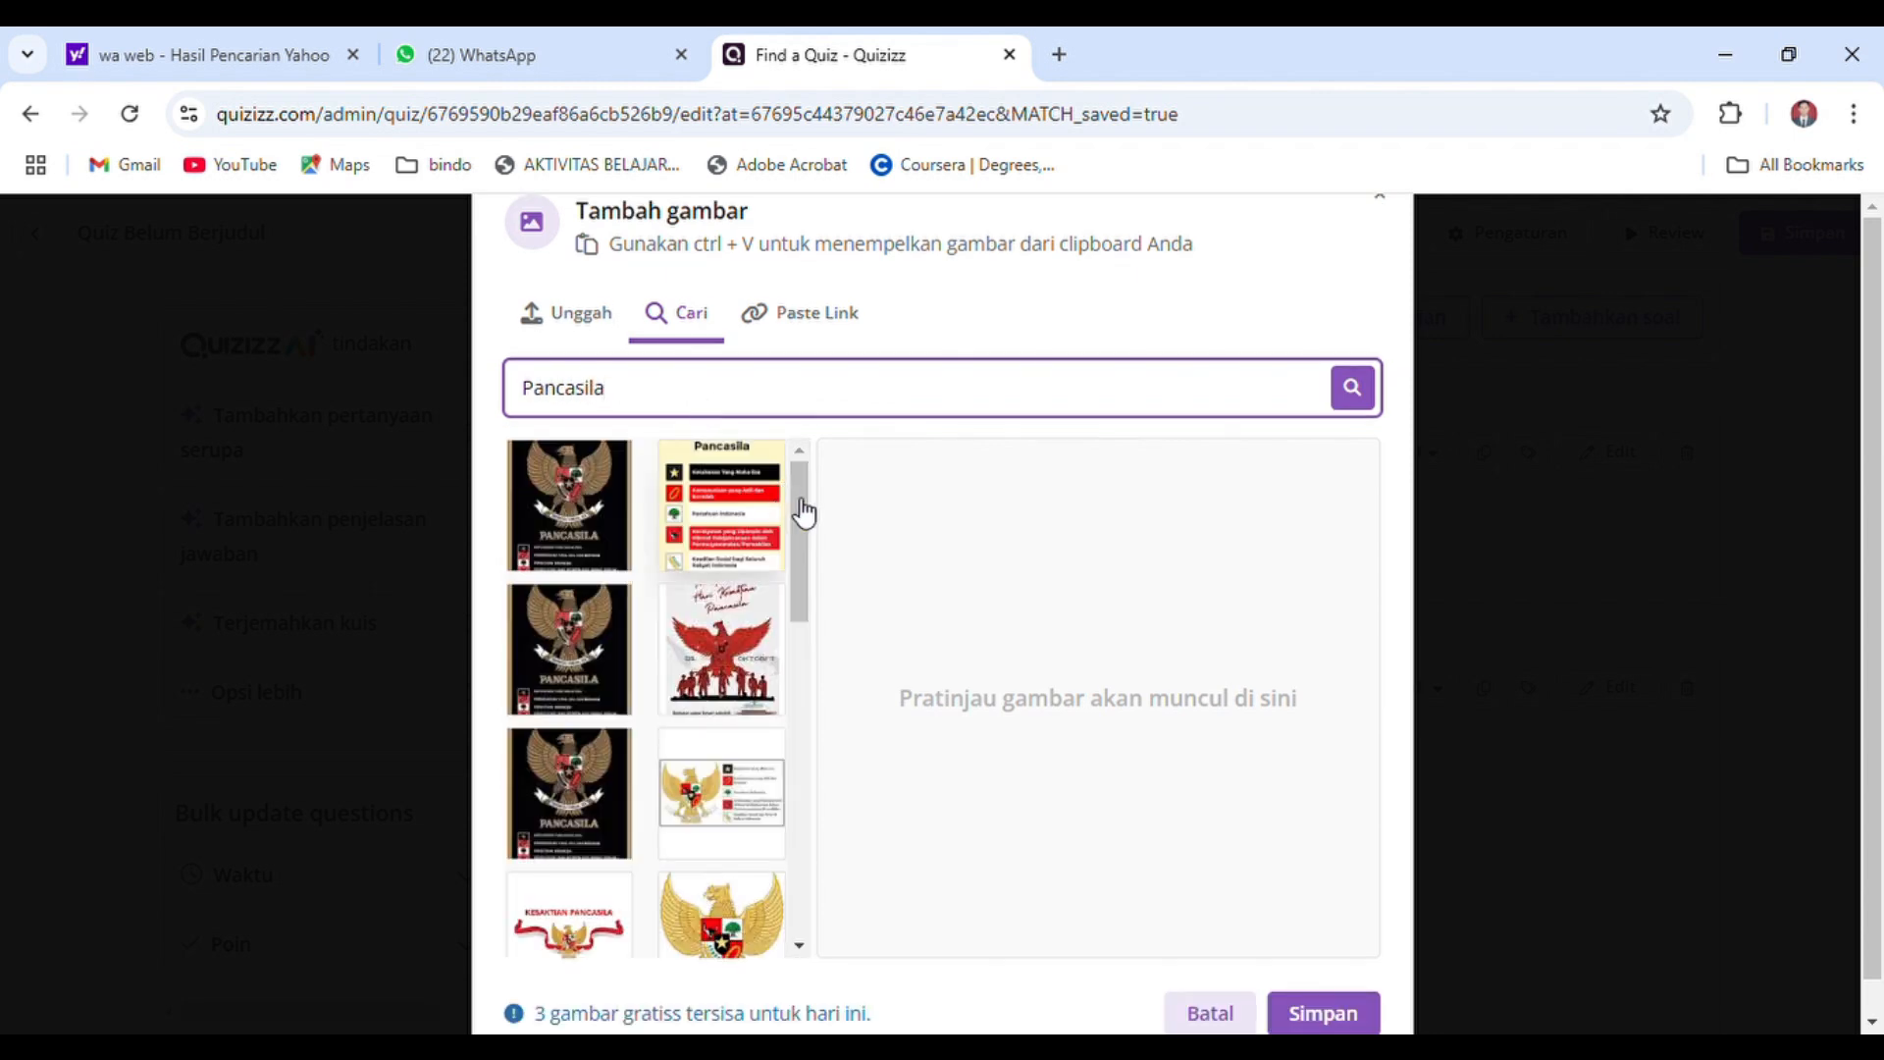
Use the golden Garuda emblem on a white background as the quiz's profile picture and save the quiz settings
{"action": "left_click_drag", "start_coordinate": [801, 530], "coordinate": [803, 607]}
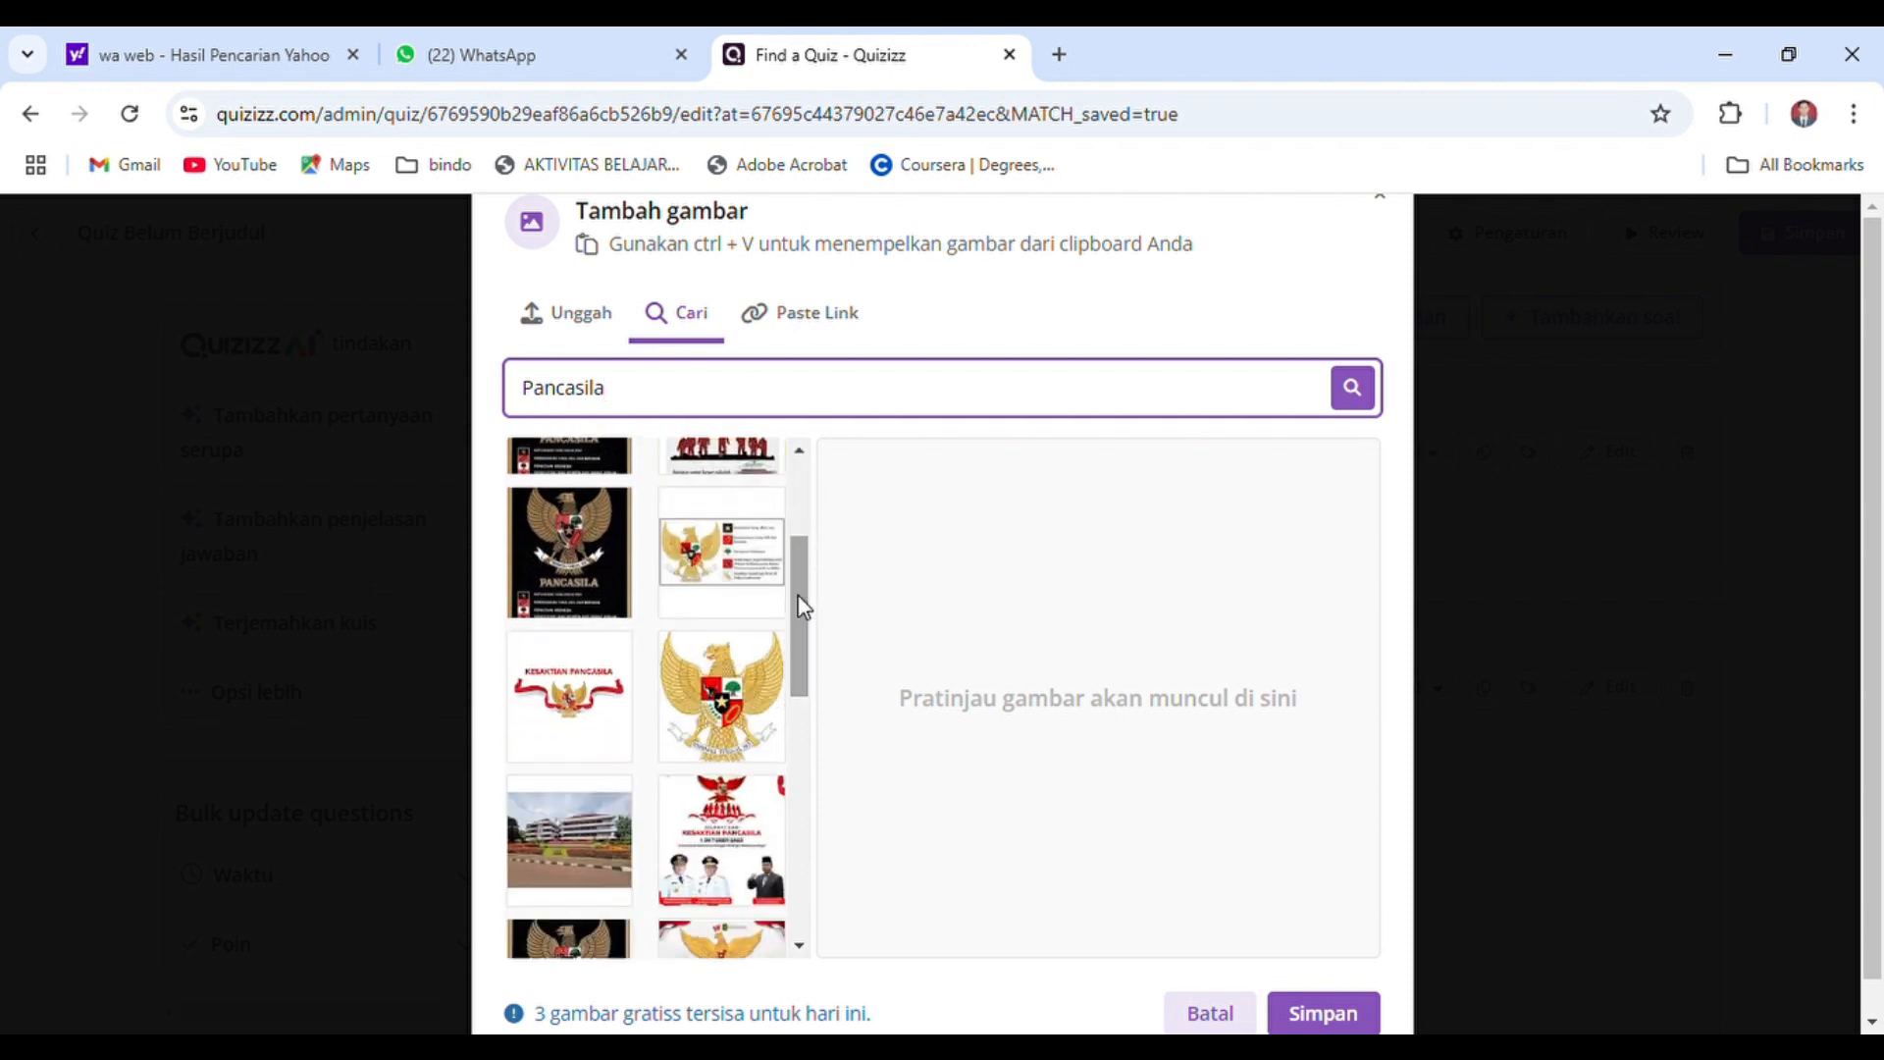
{"action": "left_click", "coordinate": [719, 700]}
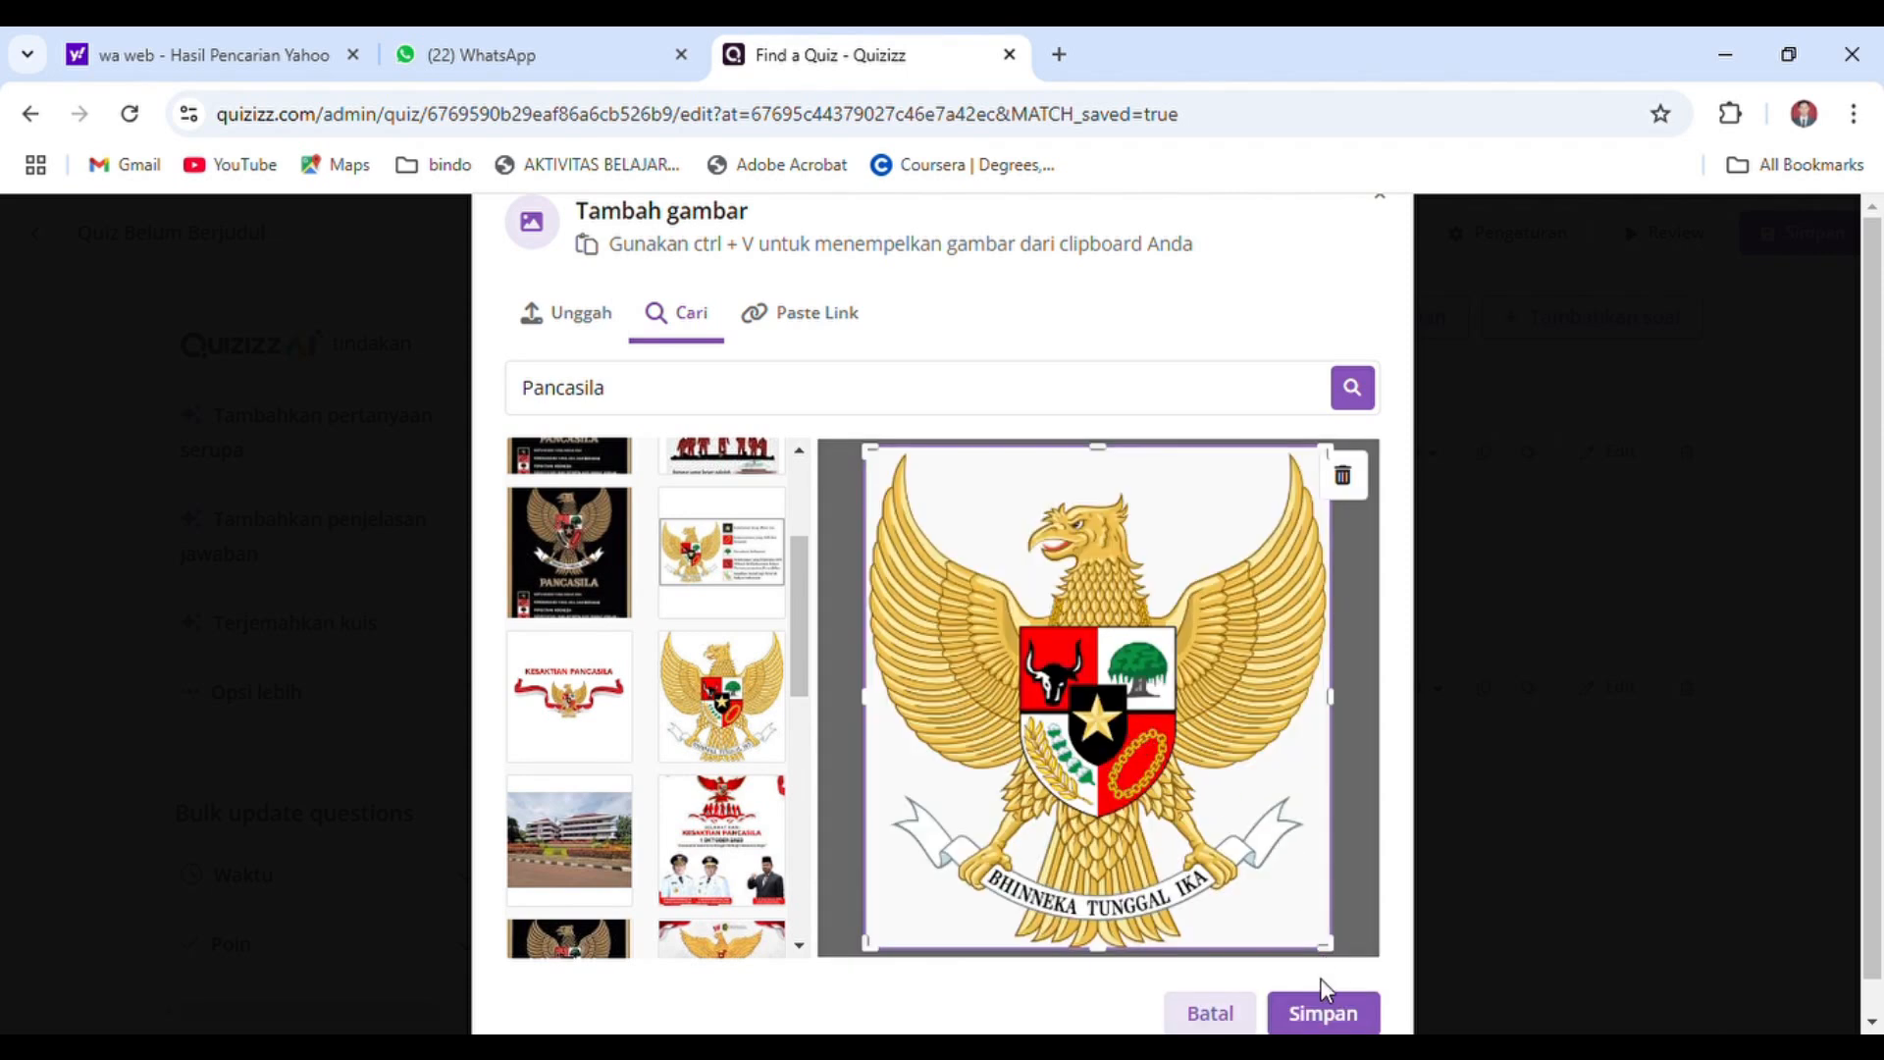
{"action": "left_click", "coordinate": [1327, 1011]}
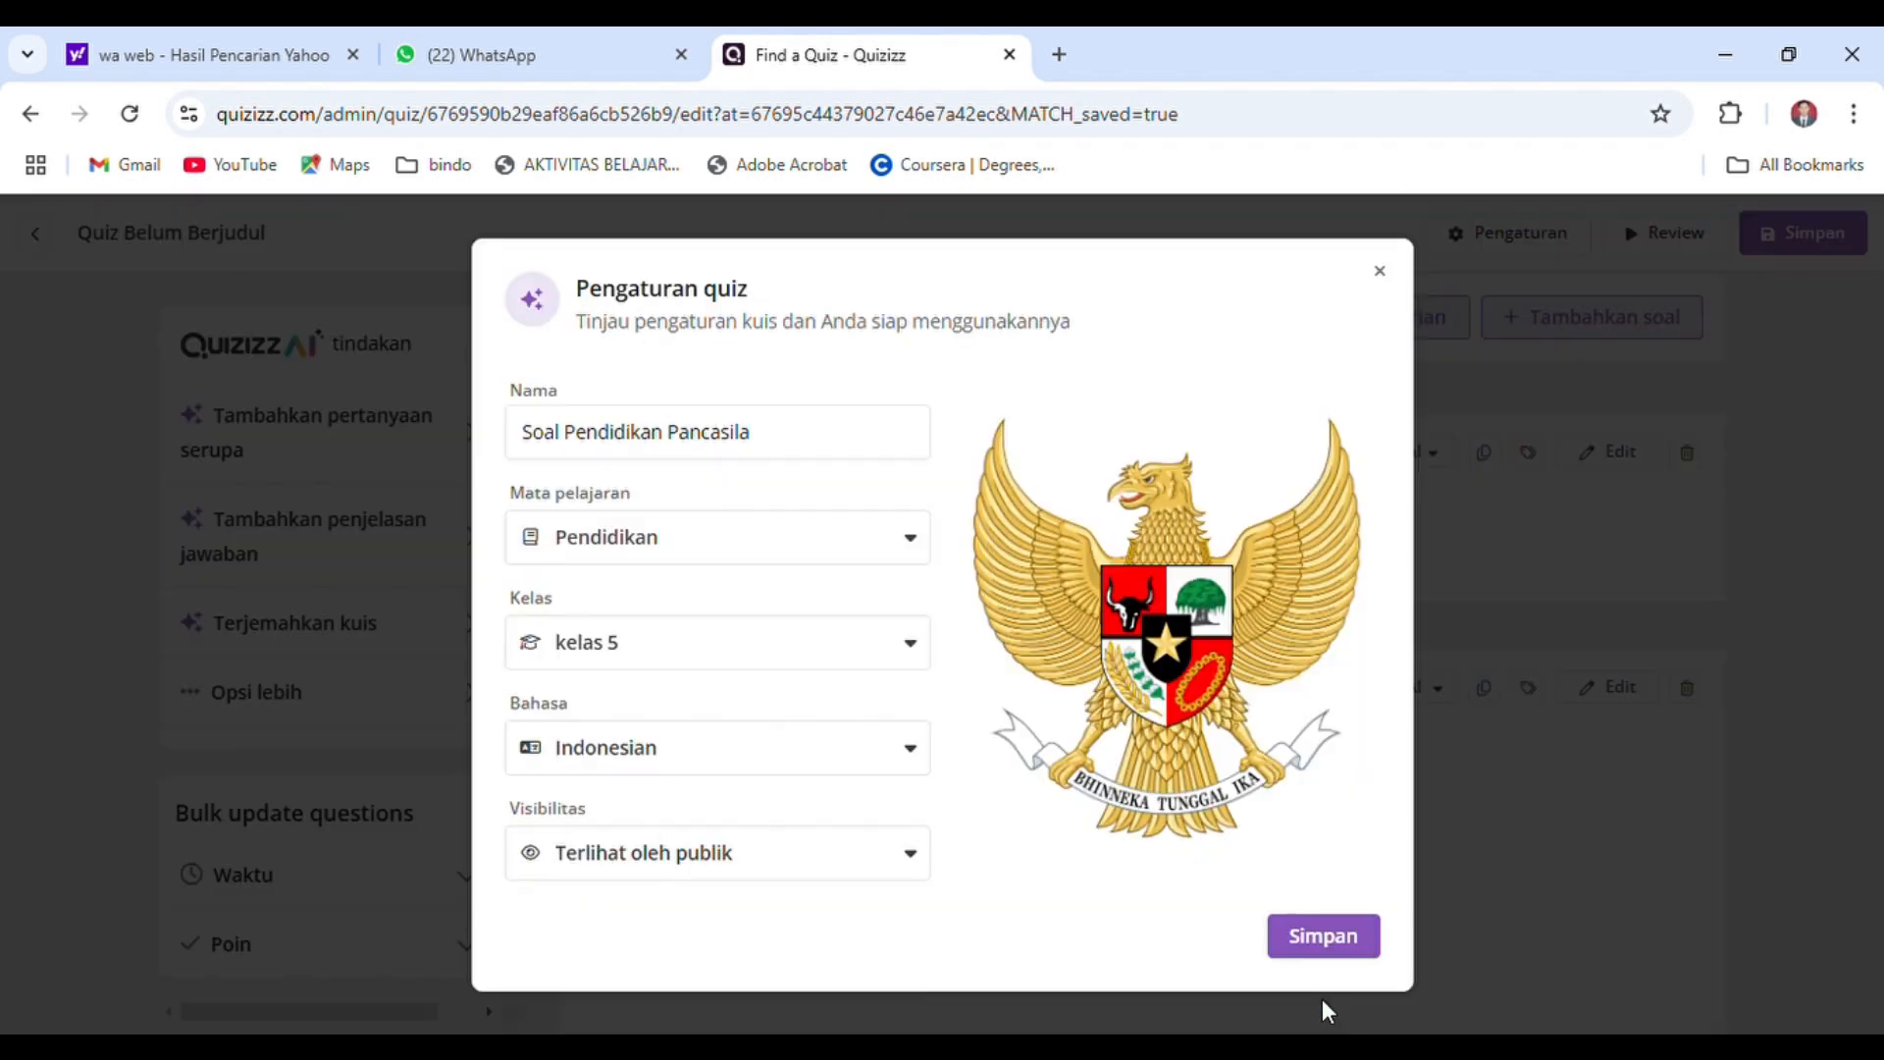
{"action": "left_click", "coordinate": [1327, 943]}
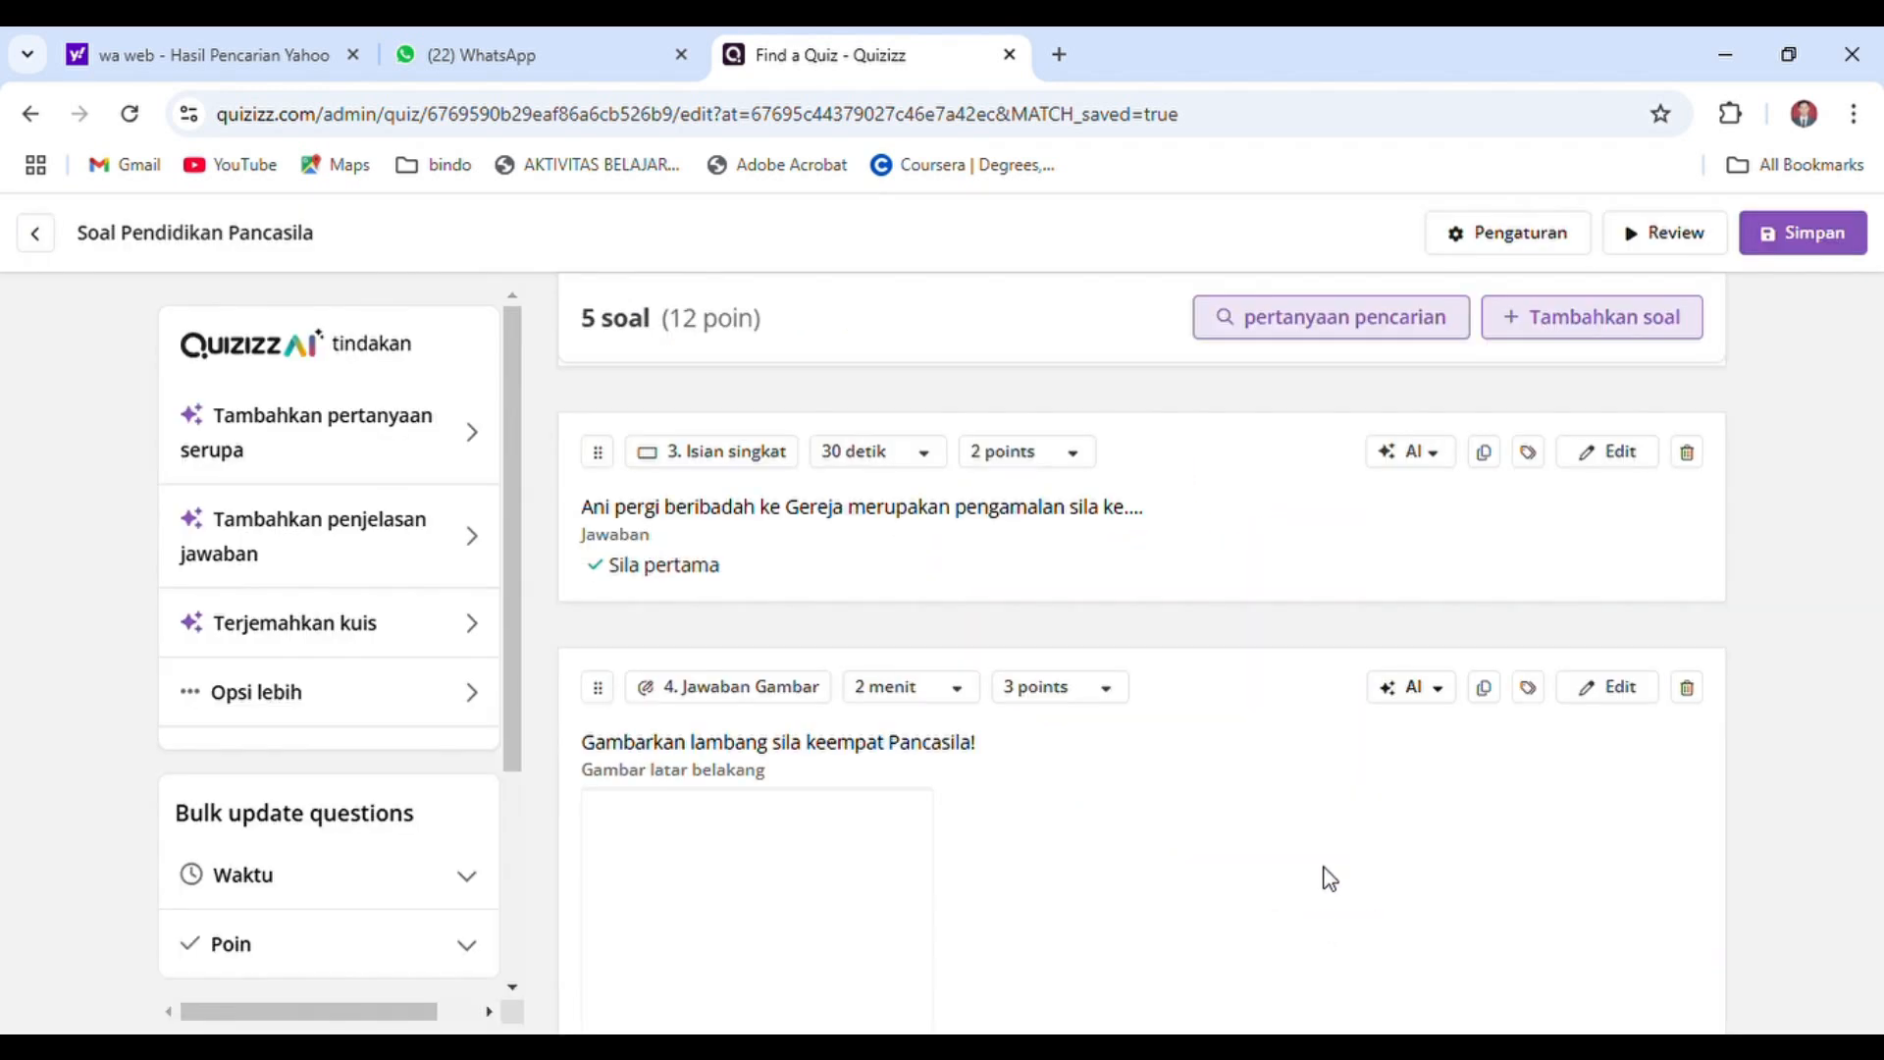
Preview the quiz "Soal Pendidikan Pancasila" and start playing it live from its overview page
{"action": "left_click", "coordinate": [1669, 254]}
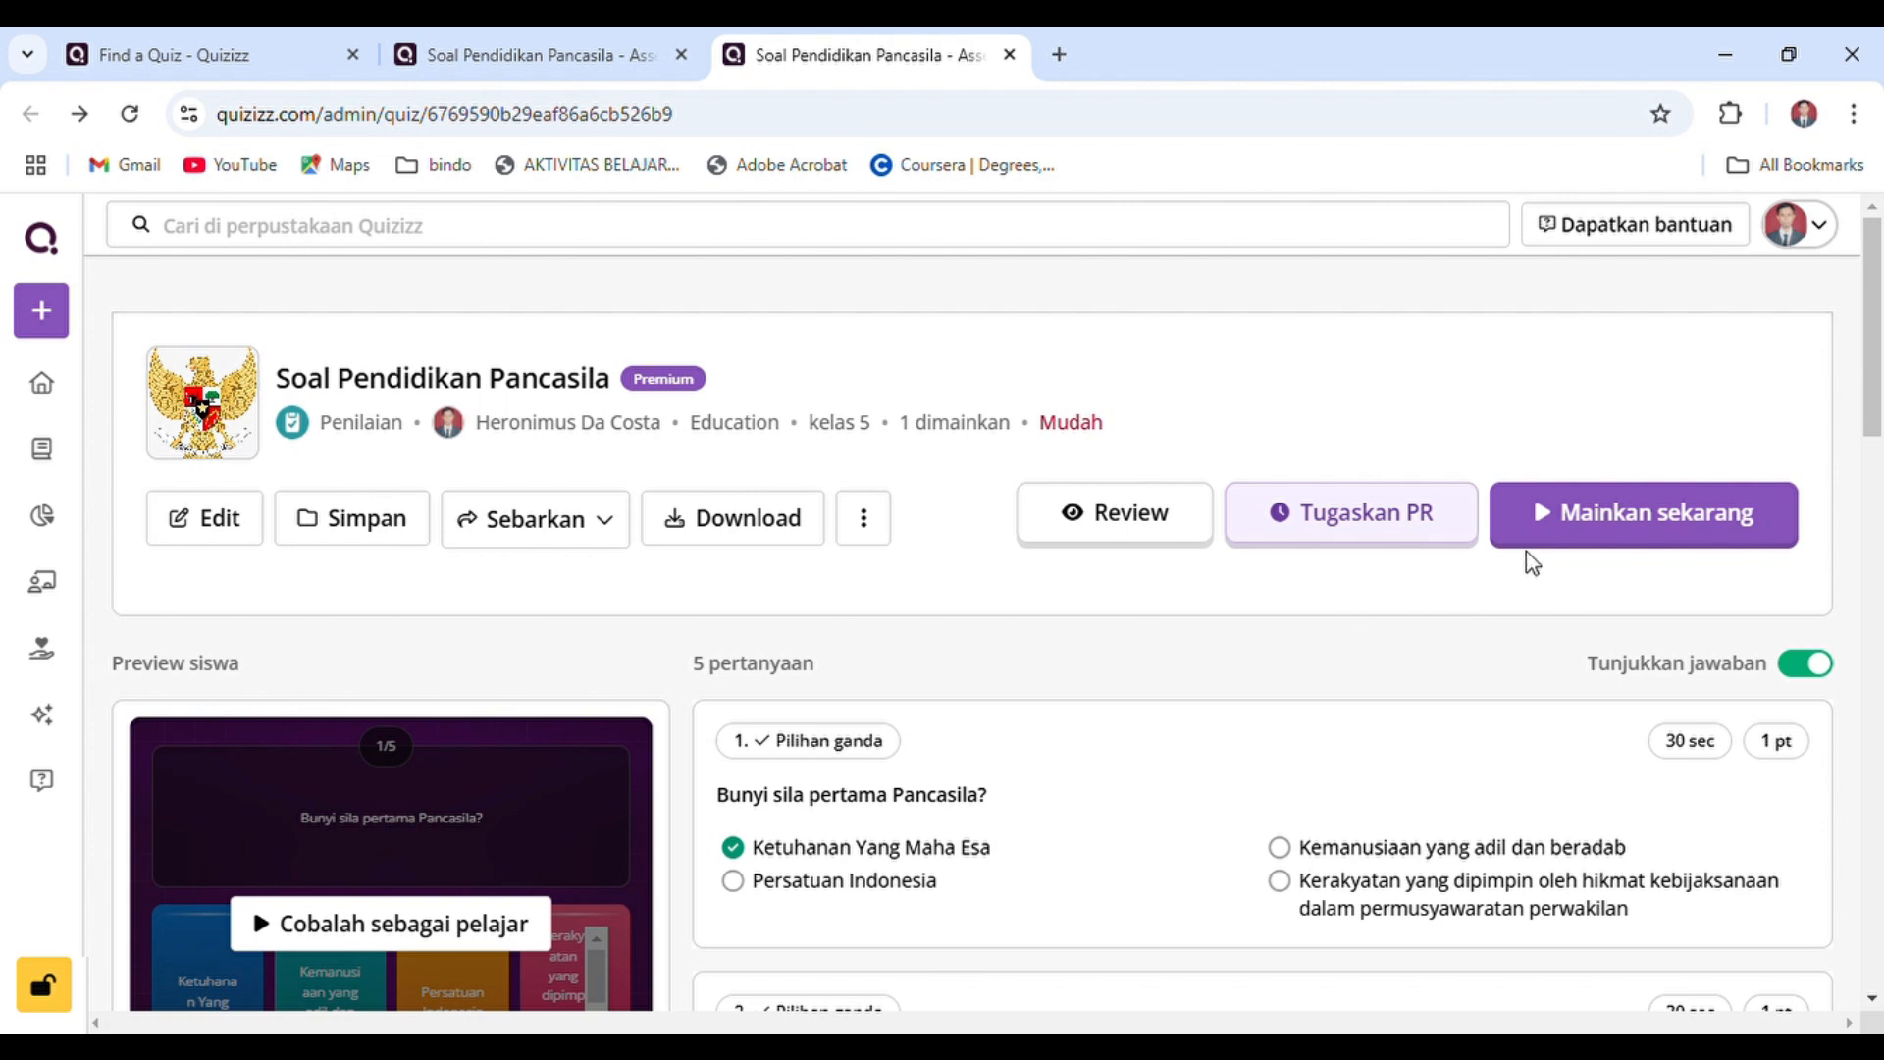
{"action": "left_click", "coordinate": [1627, 548]}
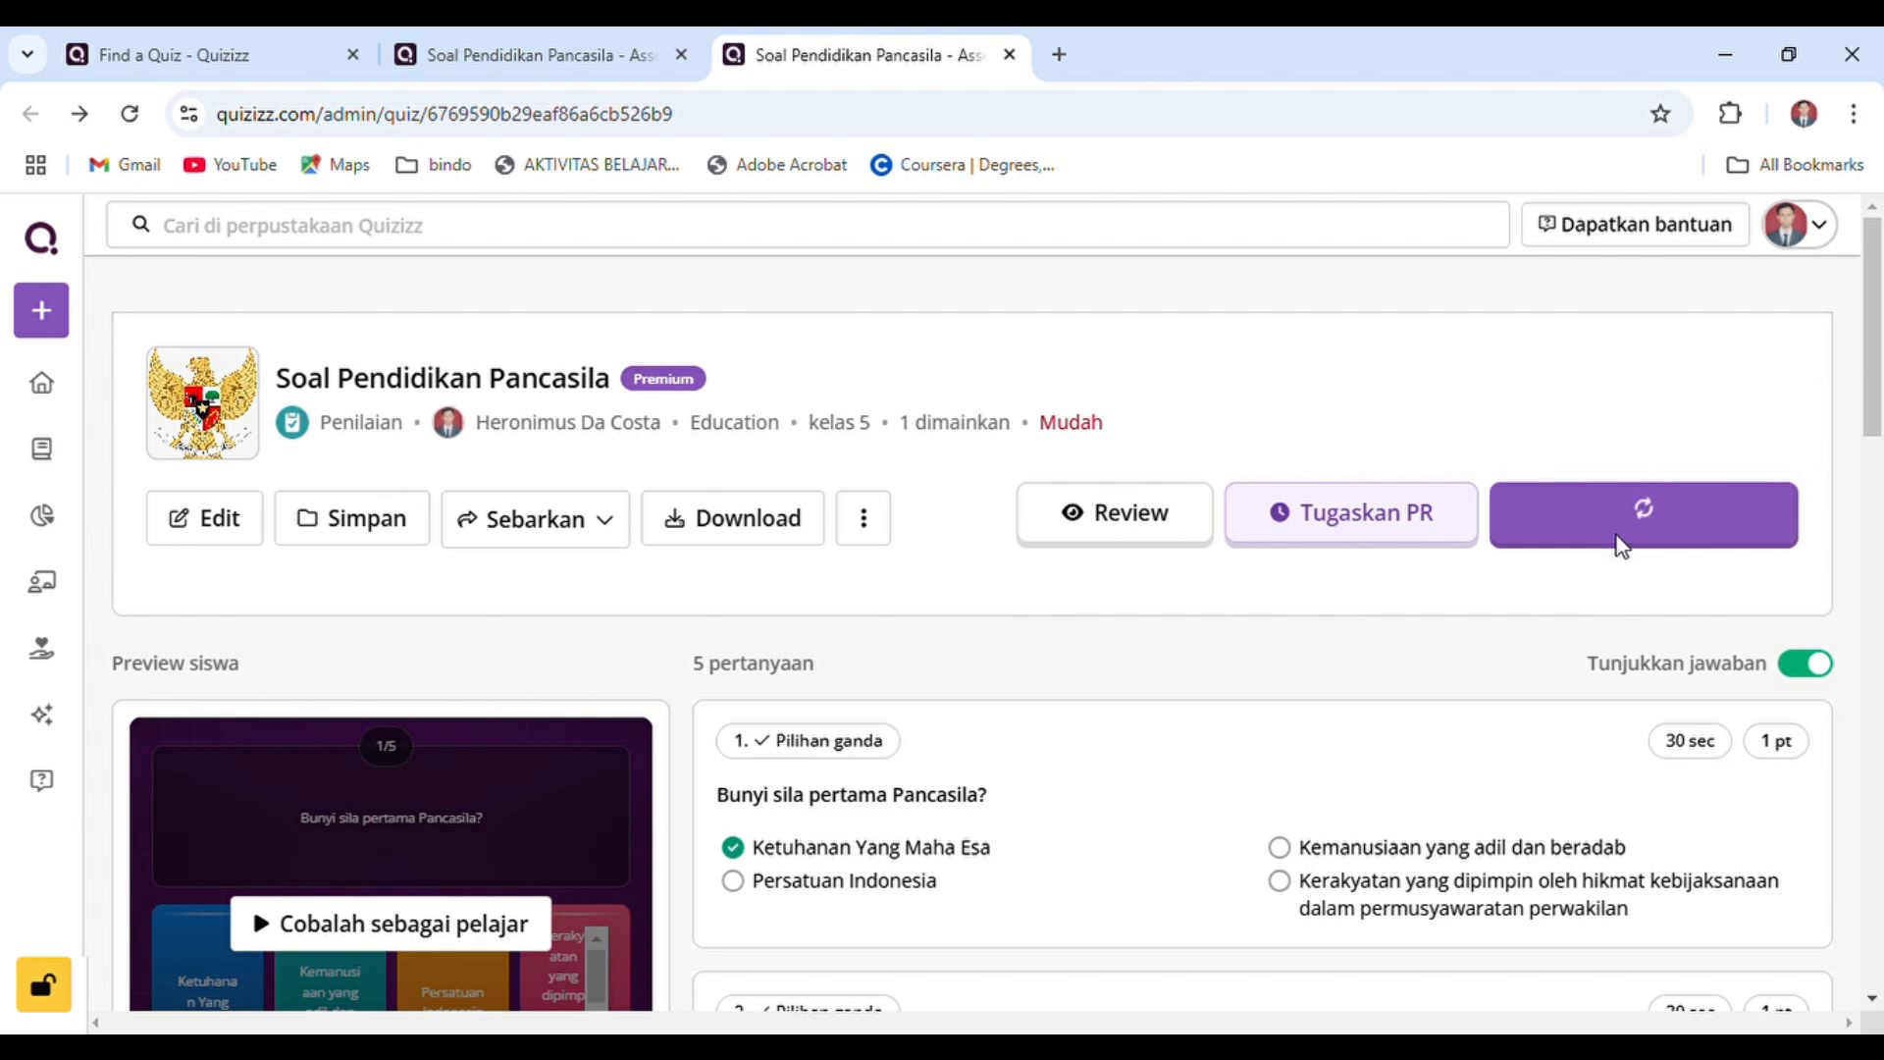